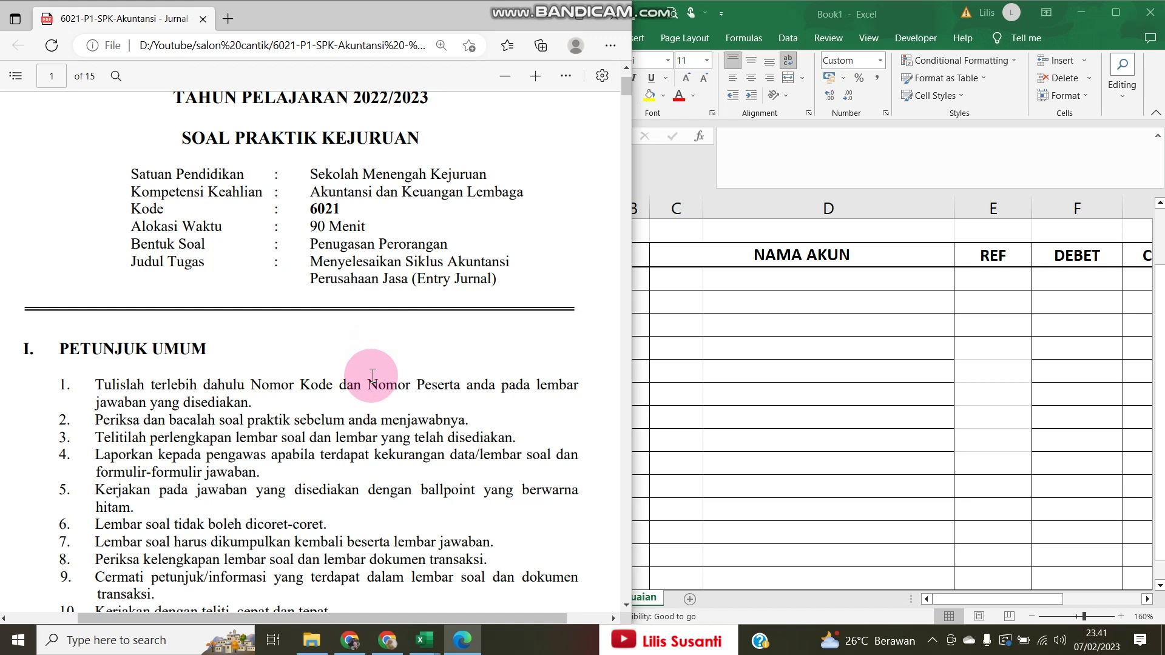
# Skim the exam PDF from the general instructions through the accounting policies to the chart of accounts on page 4
pyautogui.scroll(-15, 371, 378)
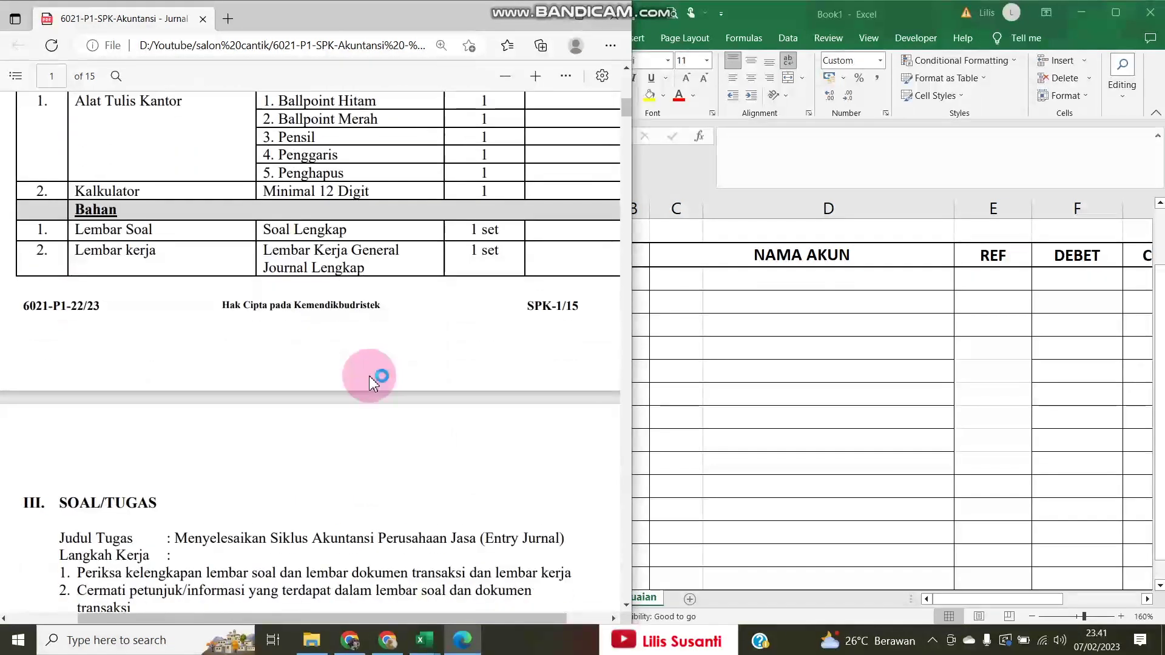
pyautogui.scroll(1, 369, 377)
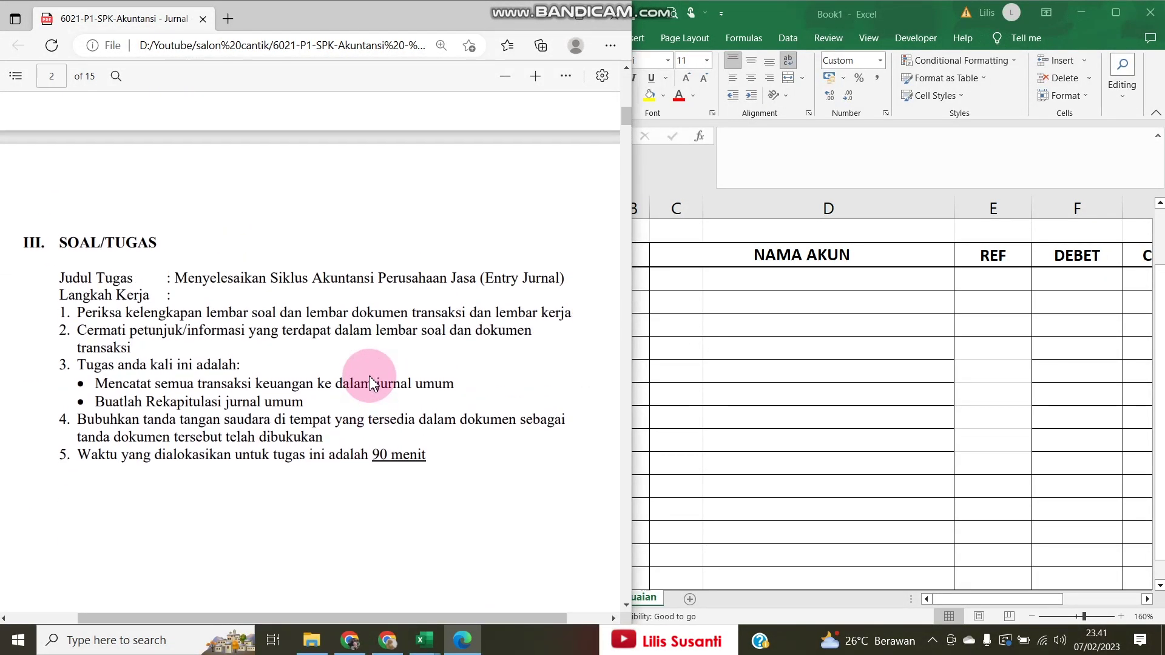
pyautogui.scroll(-20, 369, 376)
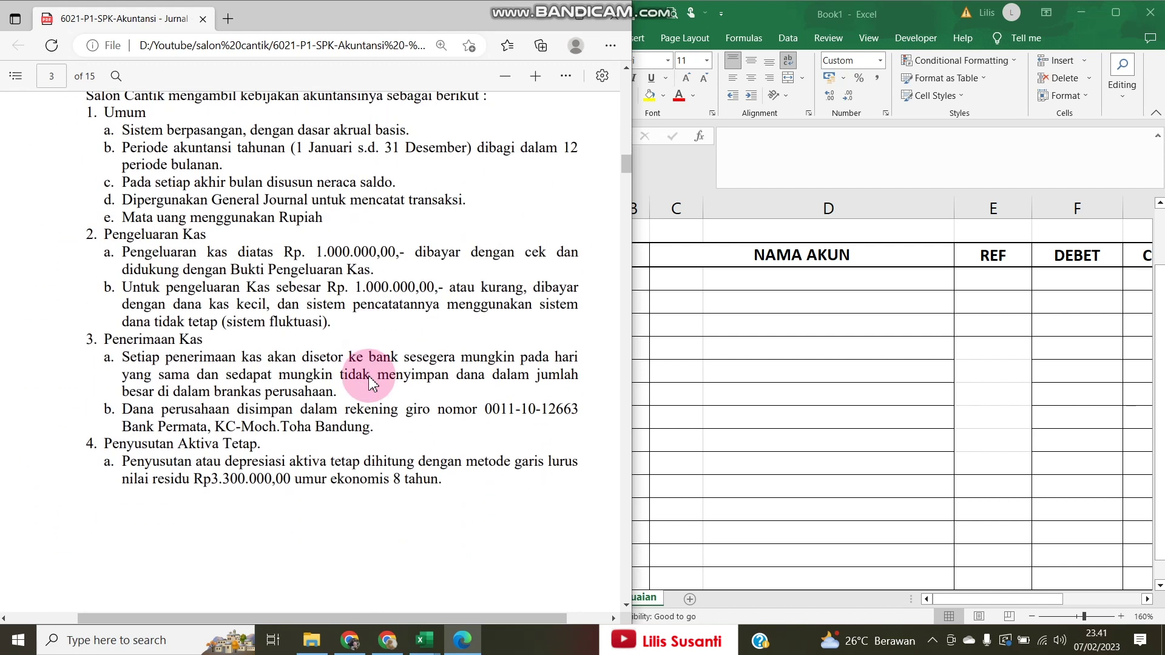
pyautogui.scroll(-3, 368, 376)
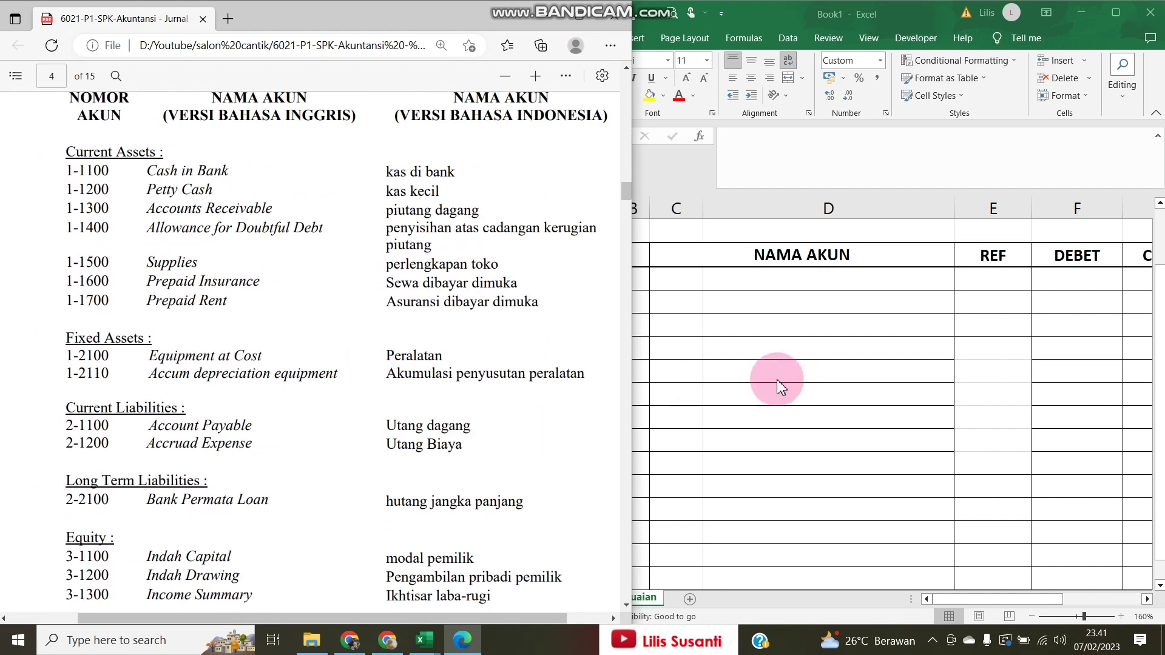
# Switch to Excel and bring up the JAWABAN BUKU BESAR salon cantik workbook beside the Book1 closing journal
pyautogui.click(813, 372)
pyautogui.scroll(1, 813, 373)
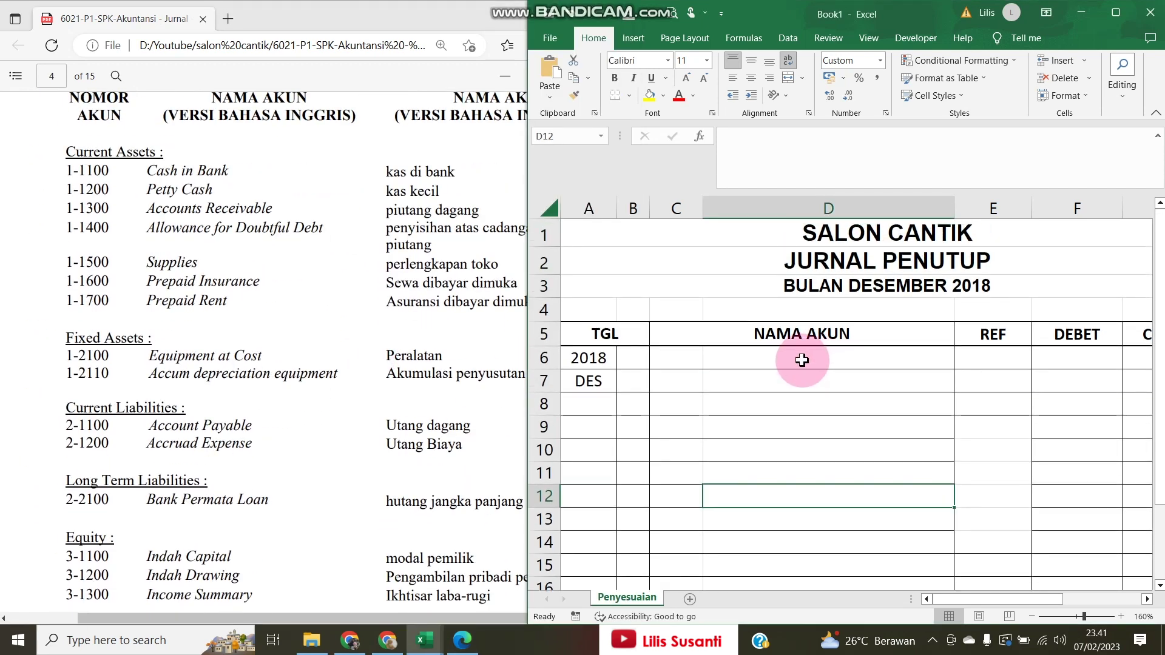
pyautogui.click(425, 640)
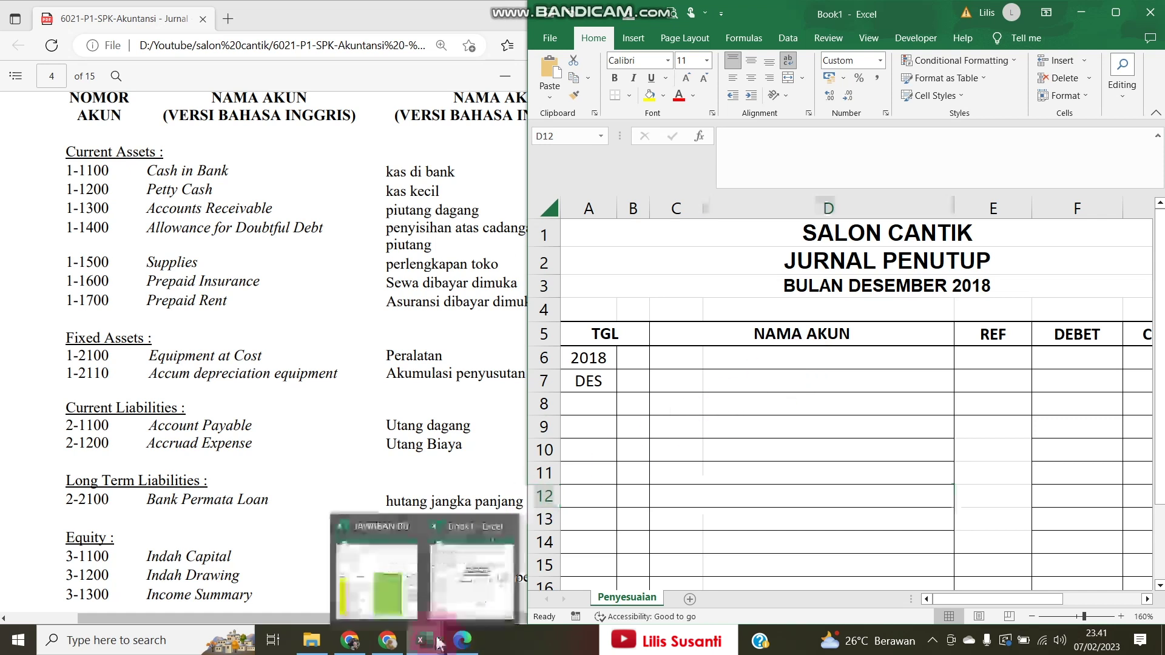
pyautogui.click(398, 607)
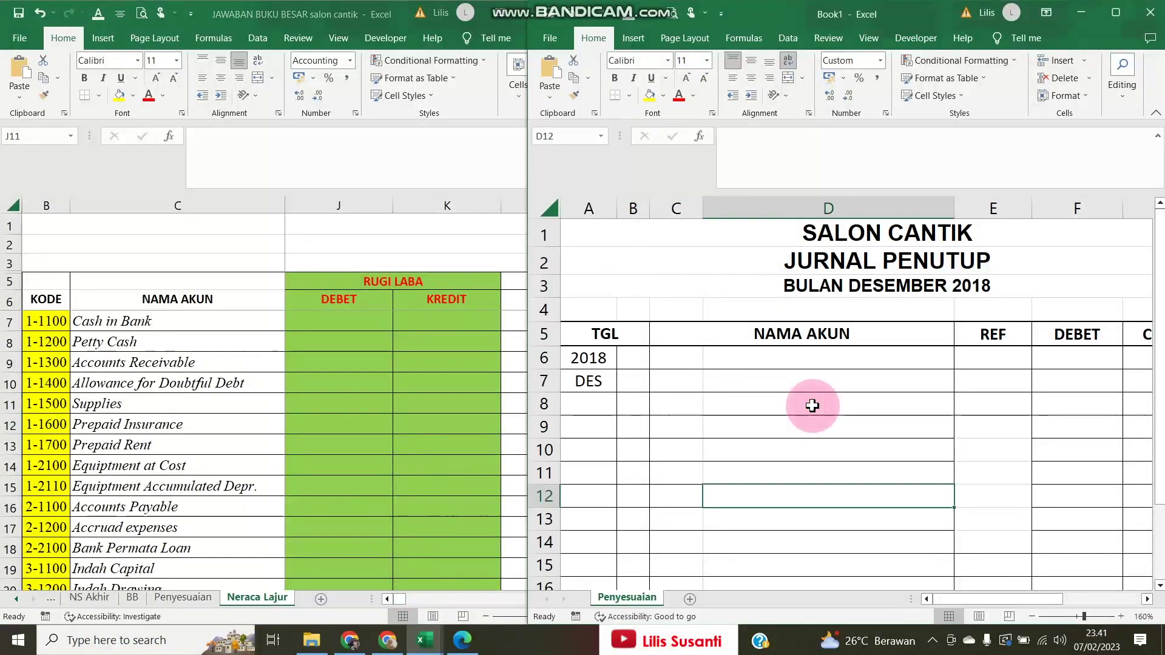
pyautogui.click(403, 390)
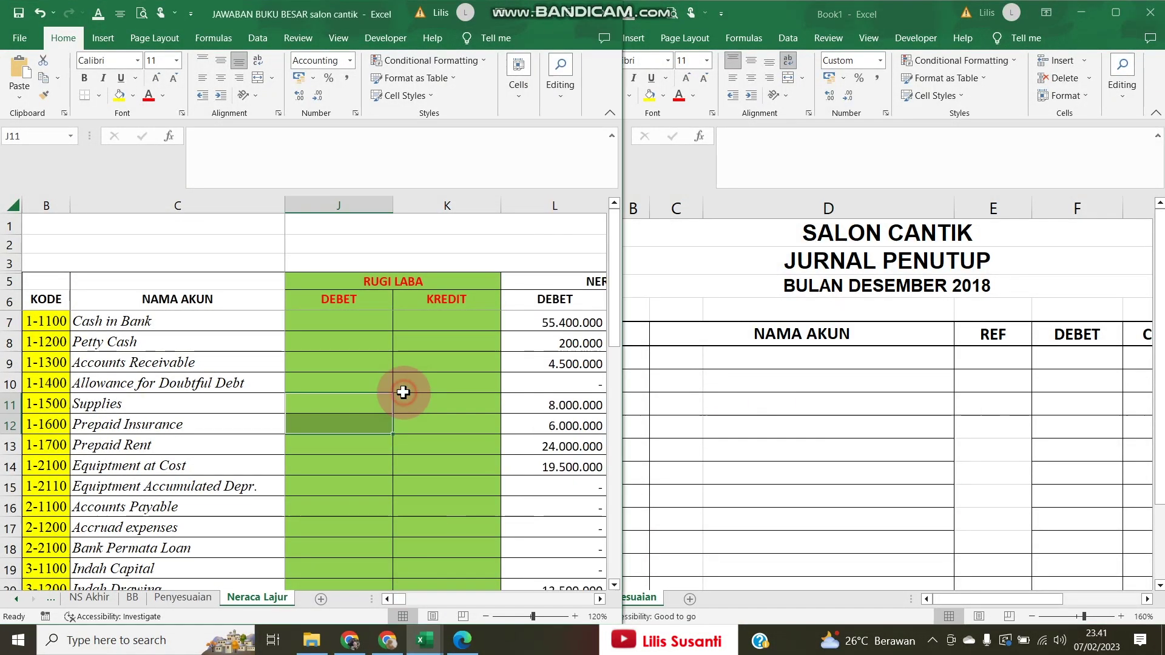
pyautogui.click(365, 363)
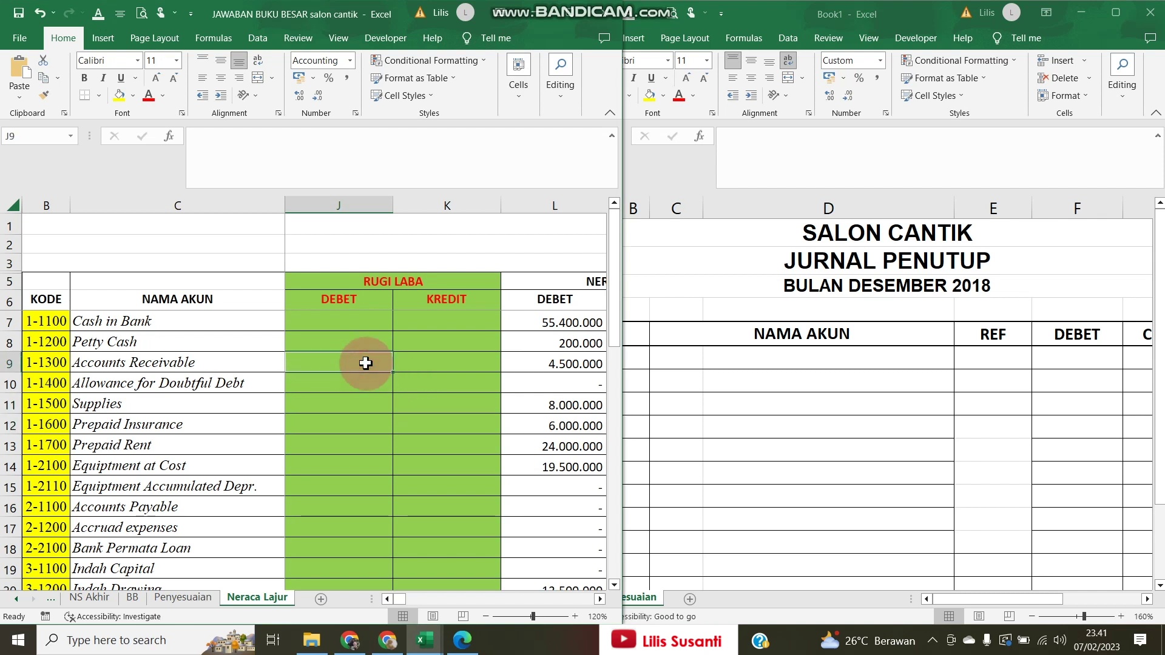
# Examine the RUGI LABA debit and credit columns of the Neraca Lajur sheet for income and expense accounts with balances
pyautogui.hscroll(-5, 366, 363)
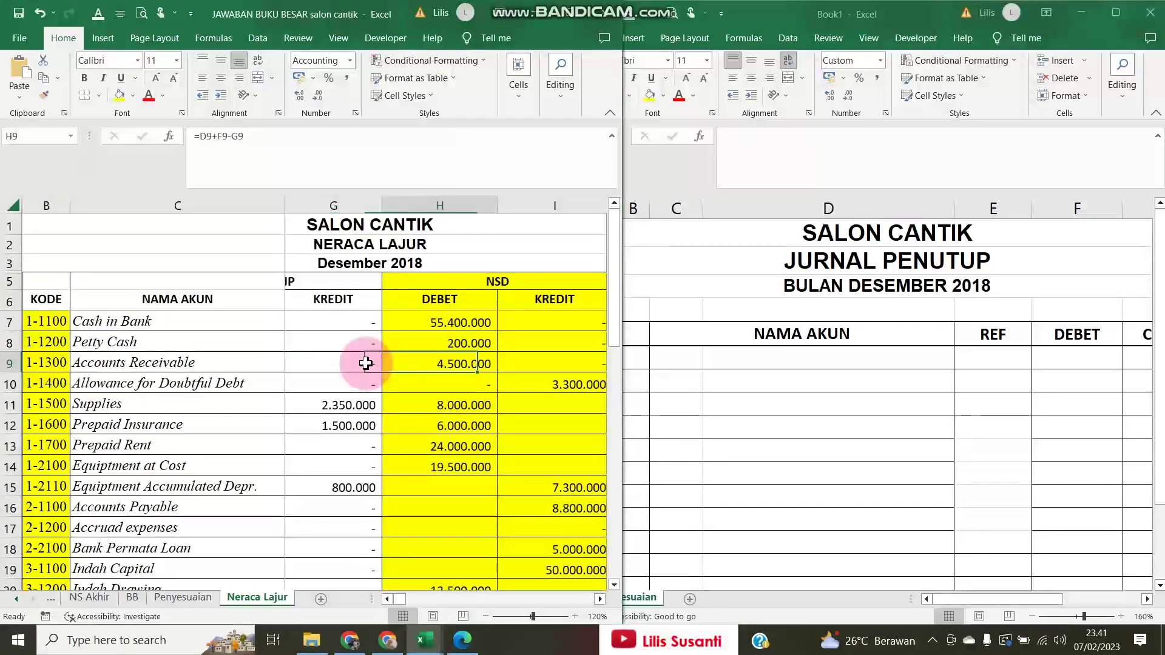
pyautogui.hscroll(2, 365, 363)
pyautogui.press('Right')
pyautogui.hscroll(1, 366, 362)
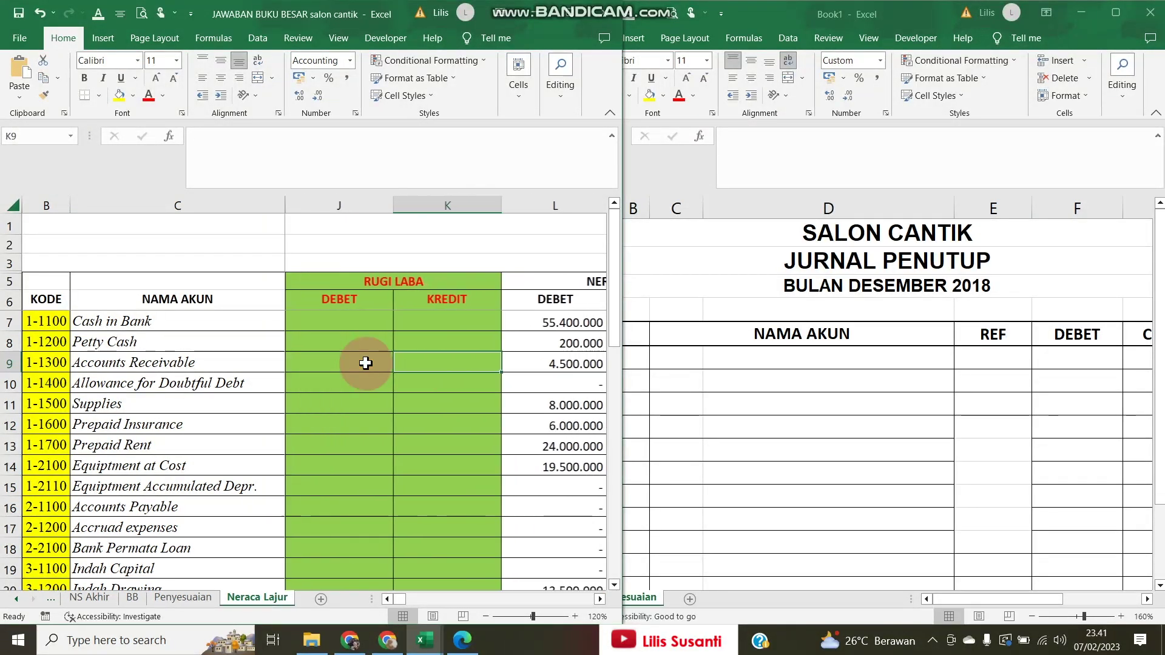
pyautogui.press('Down')
pyautogui.press('Down')
pyautogui.press('Down')
pyautogui.press('Down')
pyautogui.press('Down')
pyautogui.press('Down')
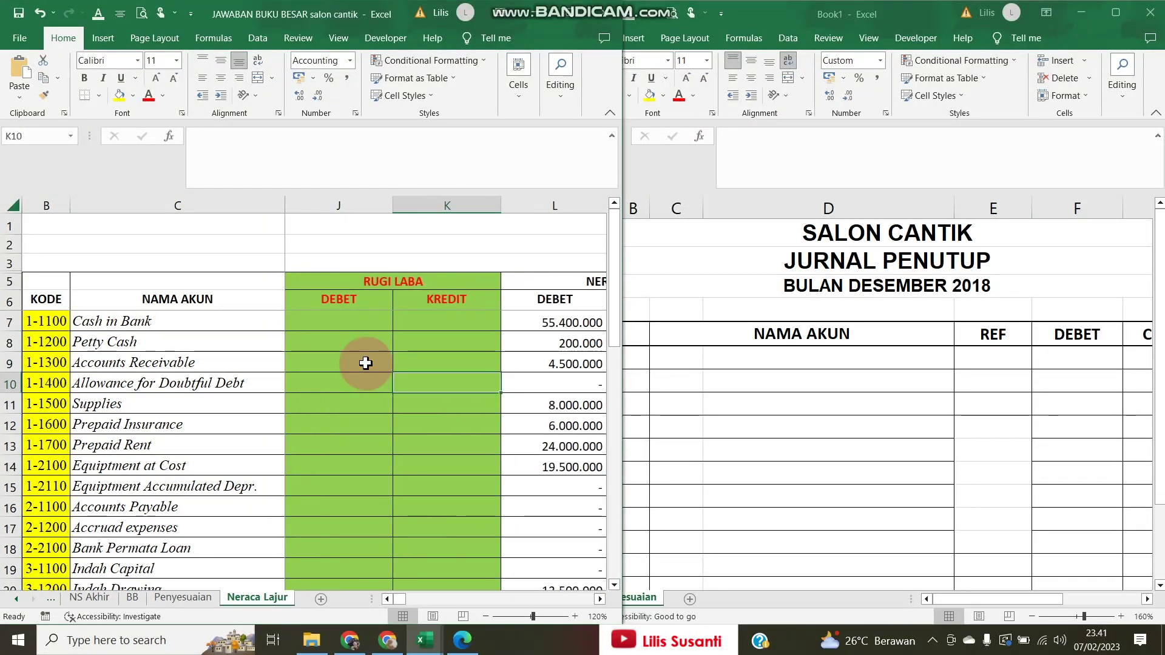
pyautogui.press('Down')
pyautogui.press('Down')
pyautogui.press('Down')
pyautogui.press('Down')
pyautogui.press('Down')
pyautogui.press('Down')
pyautogui.press('Down')
pyautogui.press('Down')
pyautogui.press('Down')
pyautogui.press('Down')
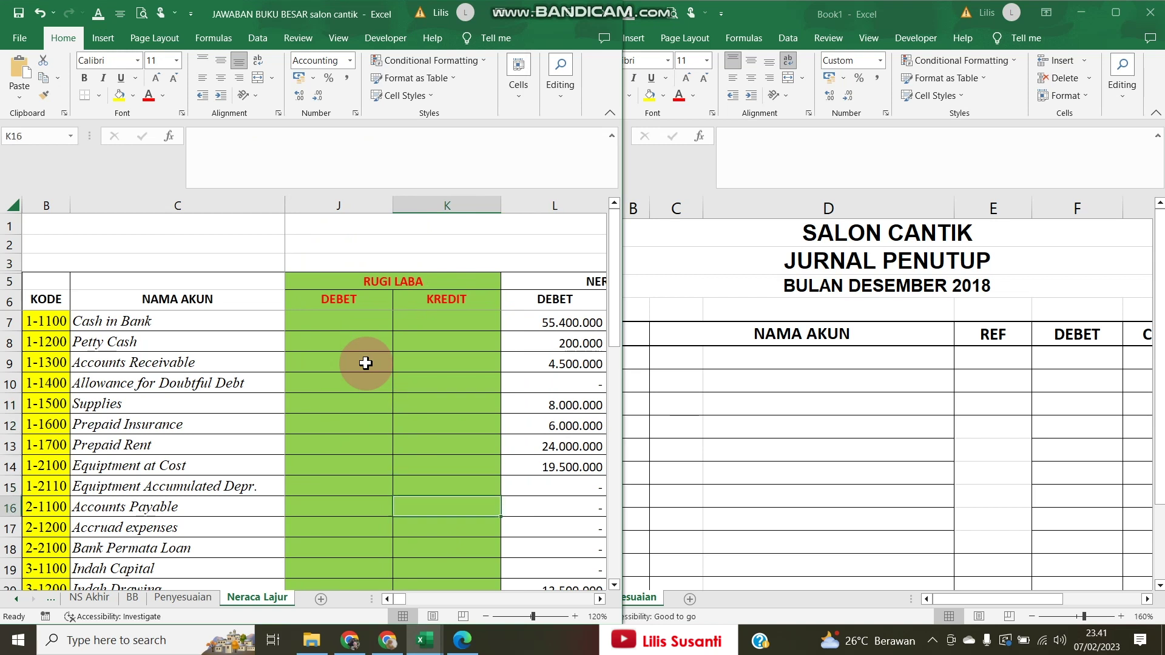
pyautogui.press('Down')
pyautogui.press('Down')
pyautogui.press('Down')
pyautogui.press('Down')
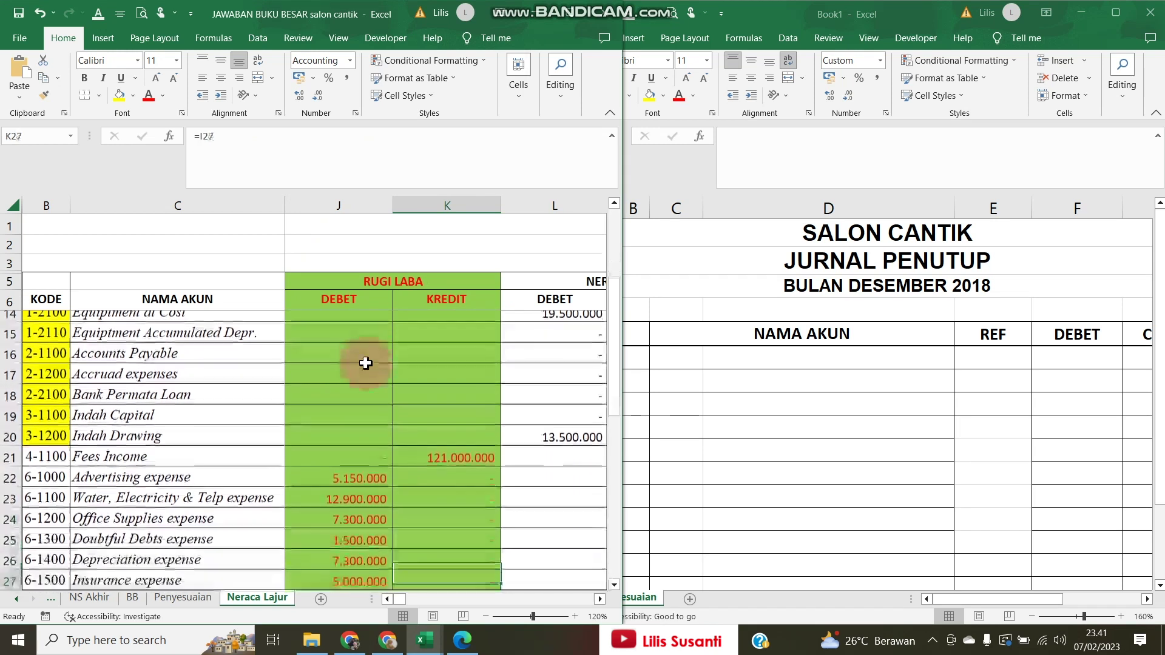
pyautogui.press('Down')
pyautogui.press('Down')
pyautogui.press('Down')
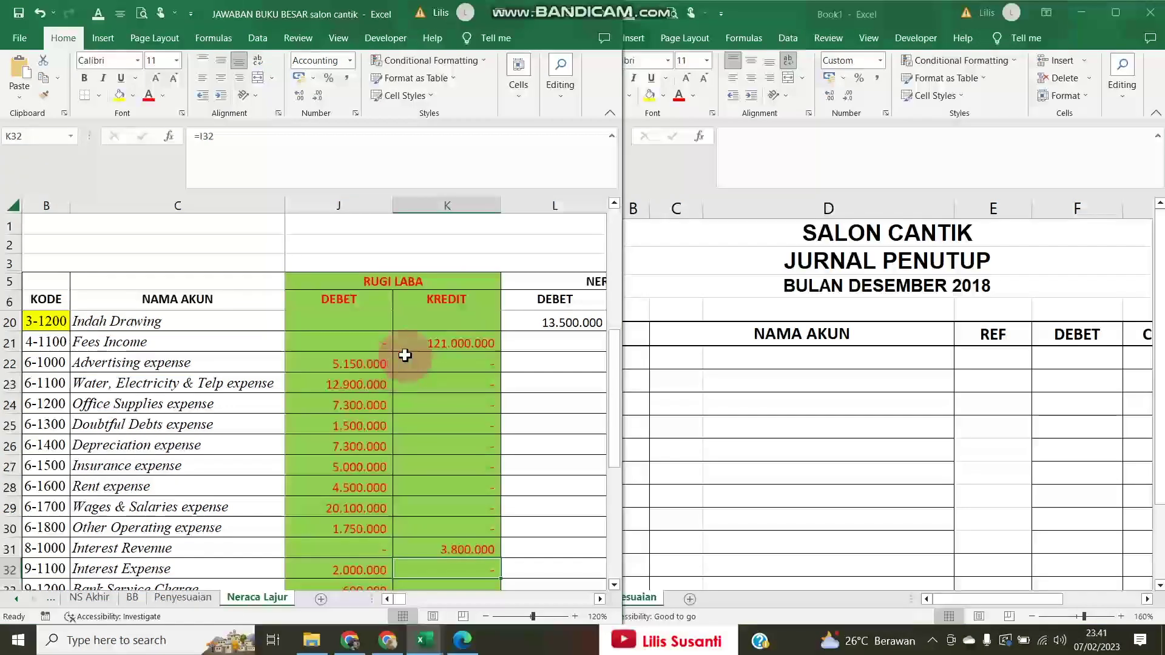
# Fill the RUGI LABA columns J and K of the Neraca Lajur sheet with light green
pyautogui.click(419, 341)
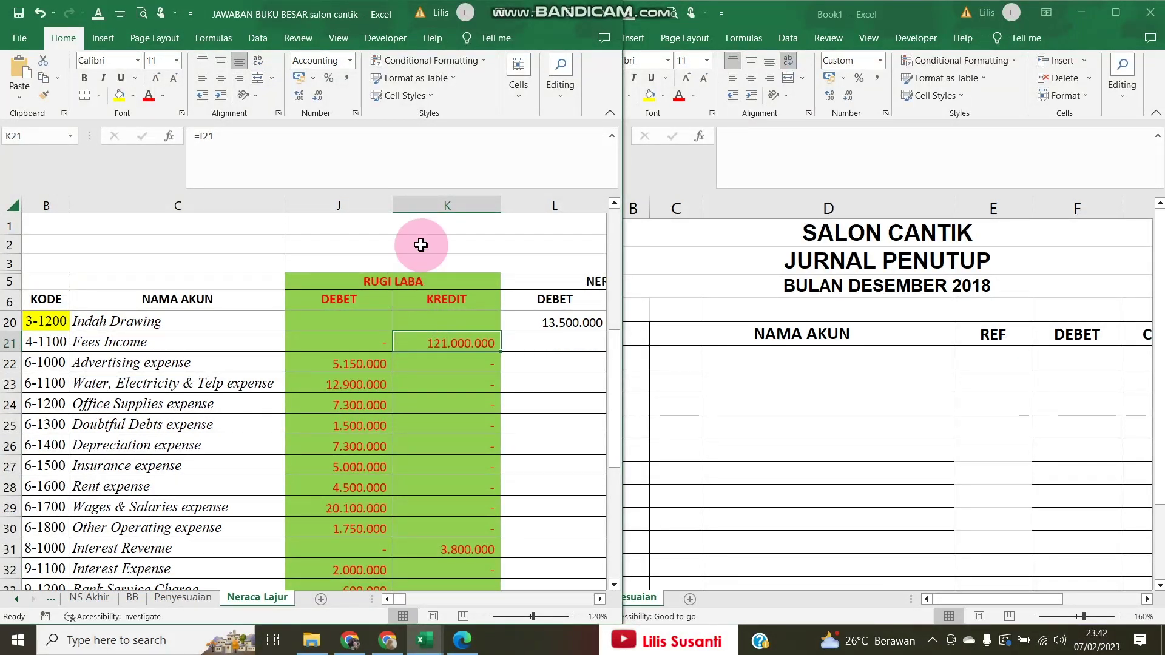
pyautogui.click(414, 208)
pyautogui.moveTo(414, 208); pyautogui.dragTo(382, 204)
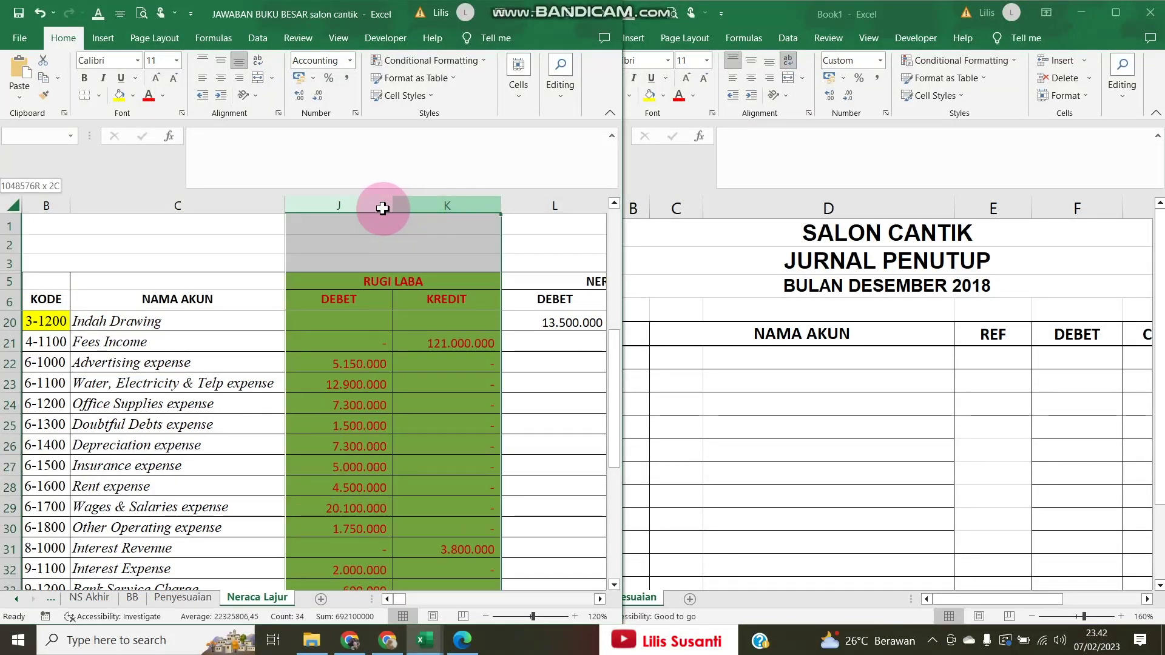
pyautogui.click(133, 96)
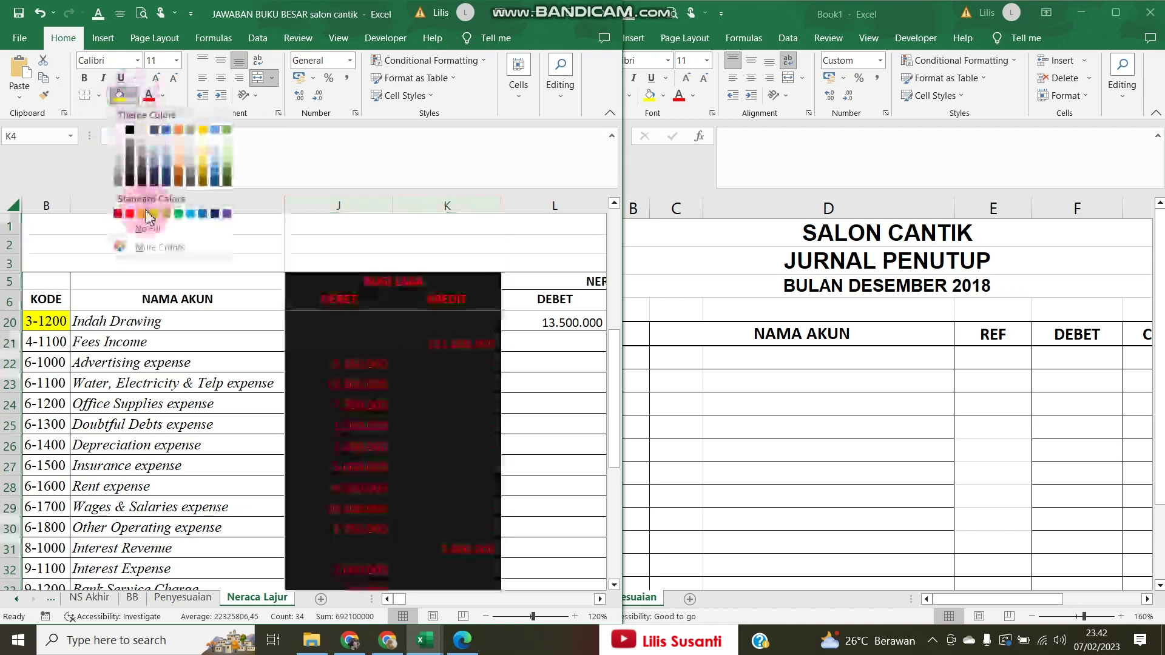
pyautogui.click(165, 208)
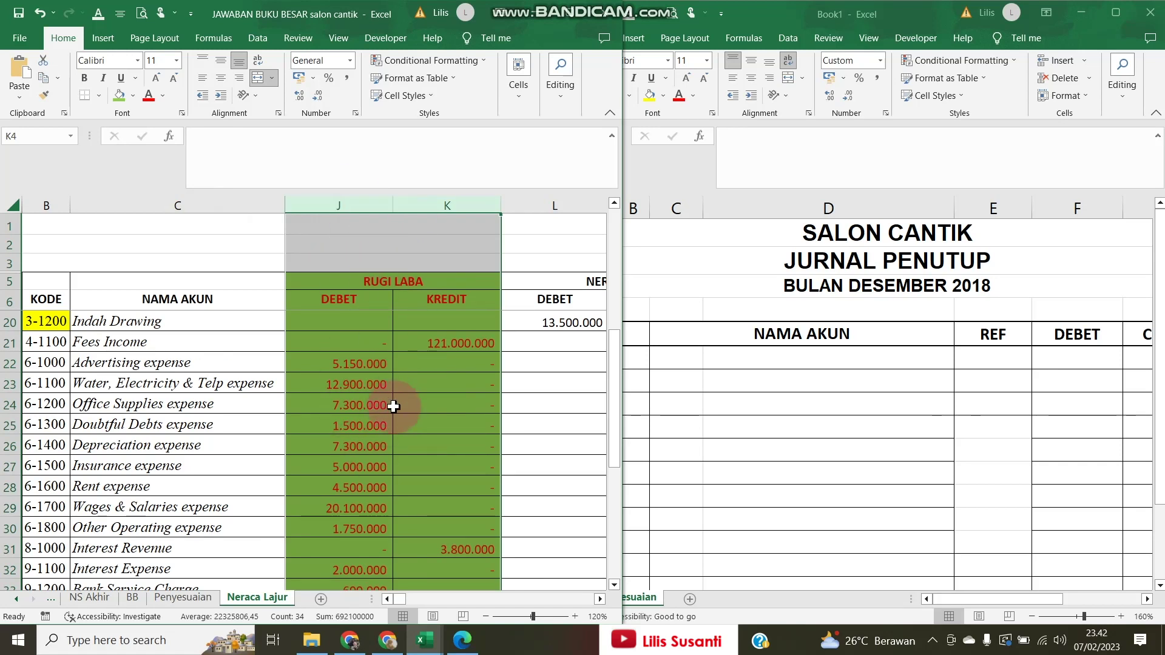
pyautogui.click(416, 343)
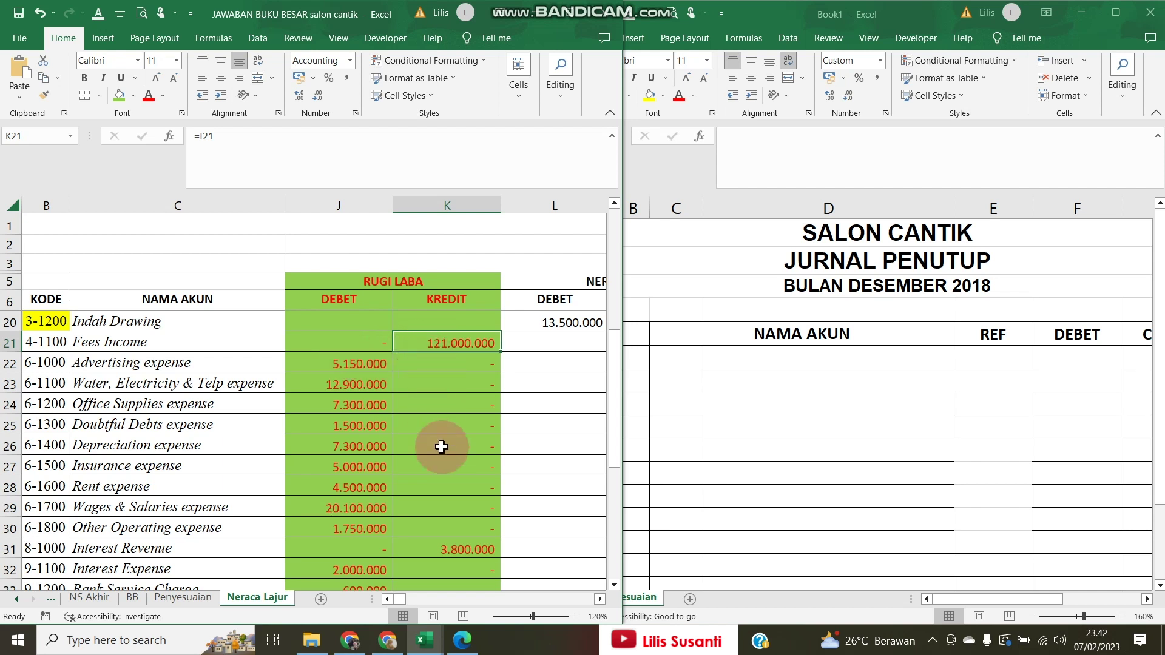
pyautogui.click(447, 205)
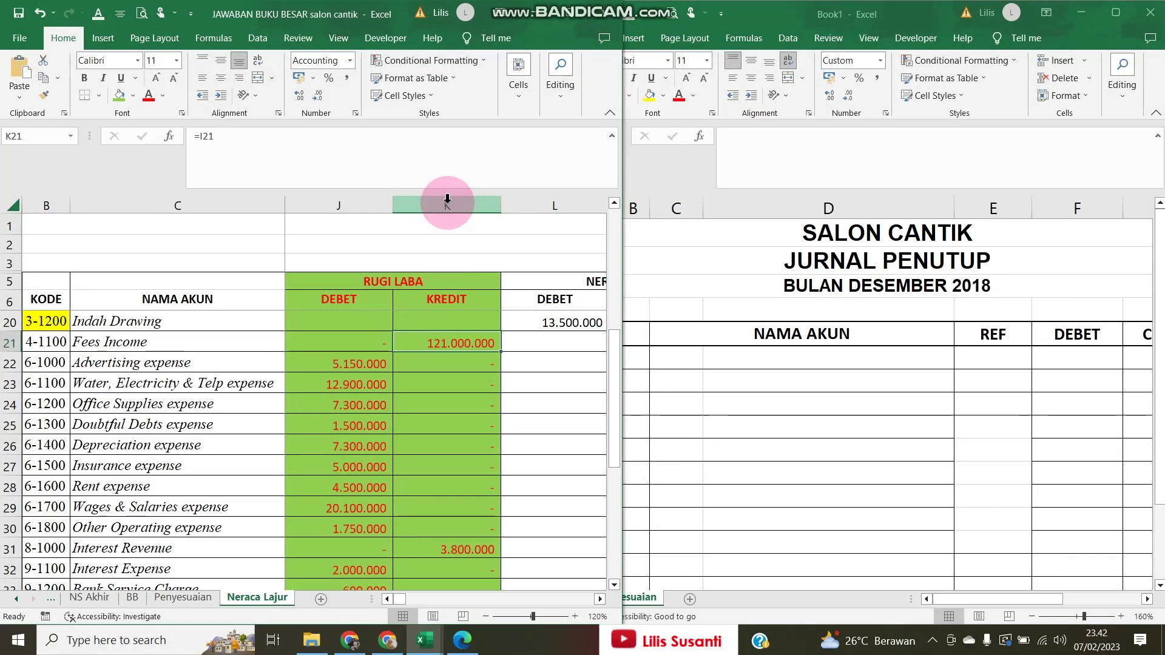
# Enter 31 as the day in cell B6 of the closing journal
pyautogui.click(716, 364)
pyautogui.click(631, 362)
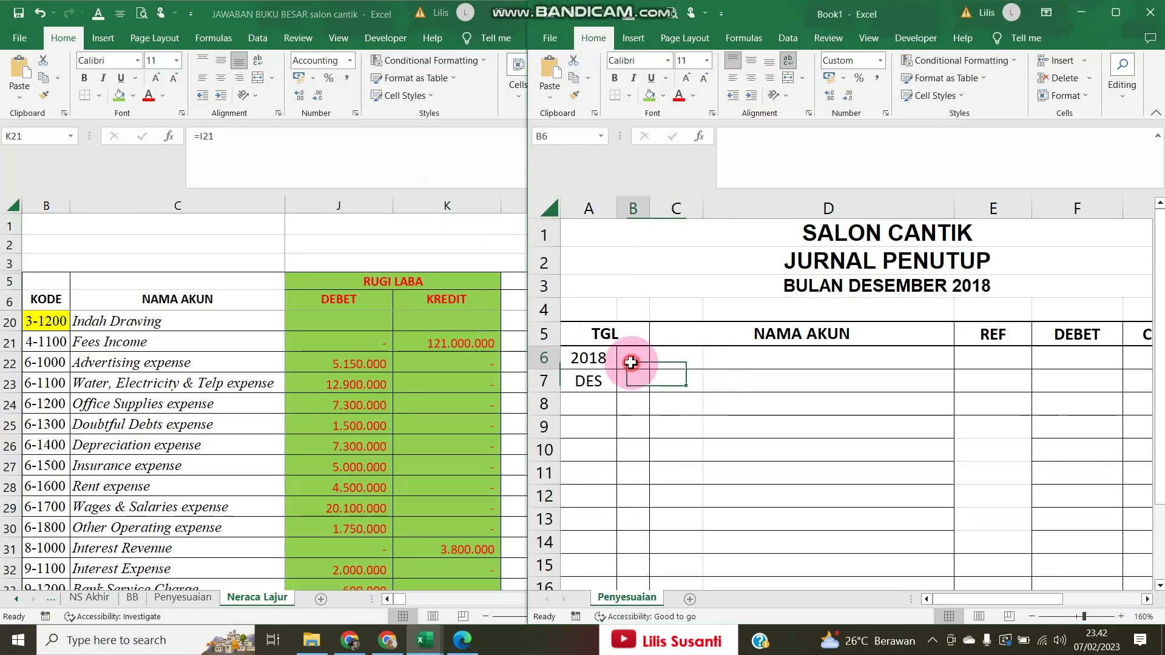
pyautogui.write('21')
pyautogui.press('Tab')
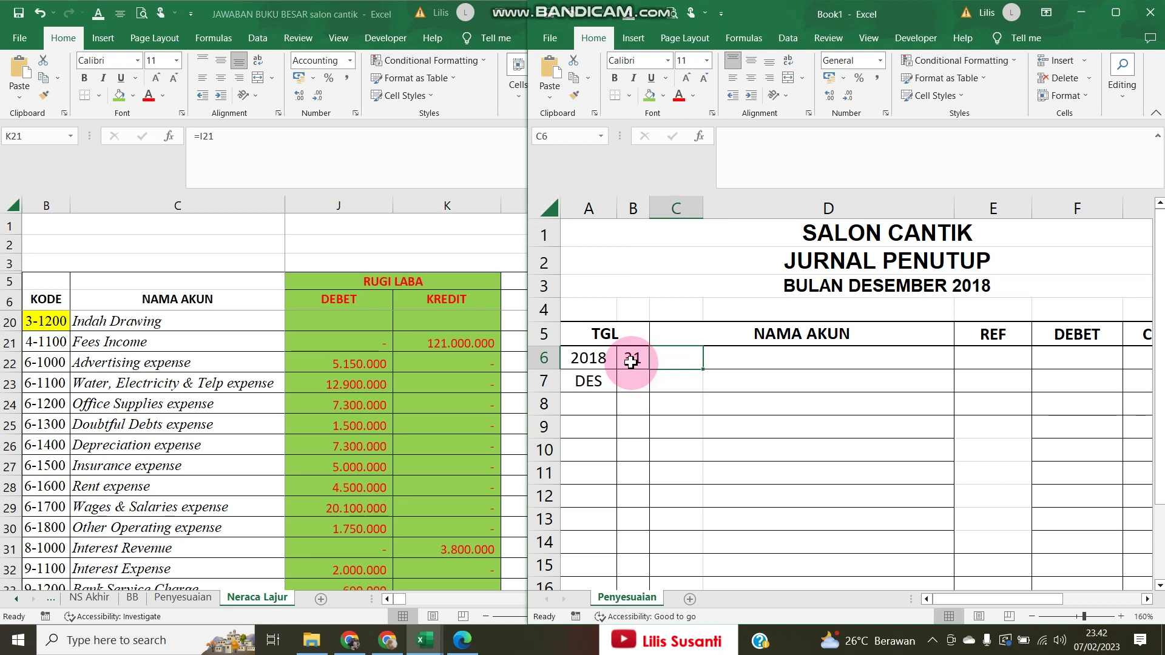
# Link the account names in C6 and C7 of the journal to Fees Income and Interest Revenue in the Neraca Lajur sheet
pyautogui.write('=')
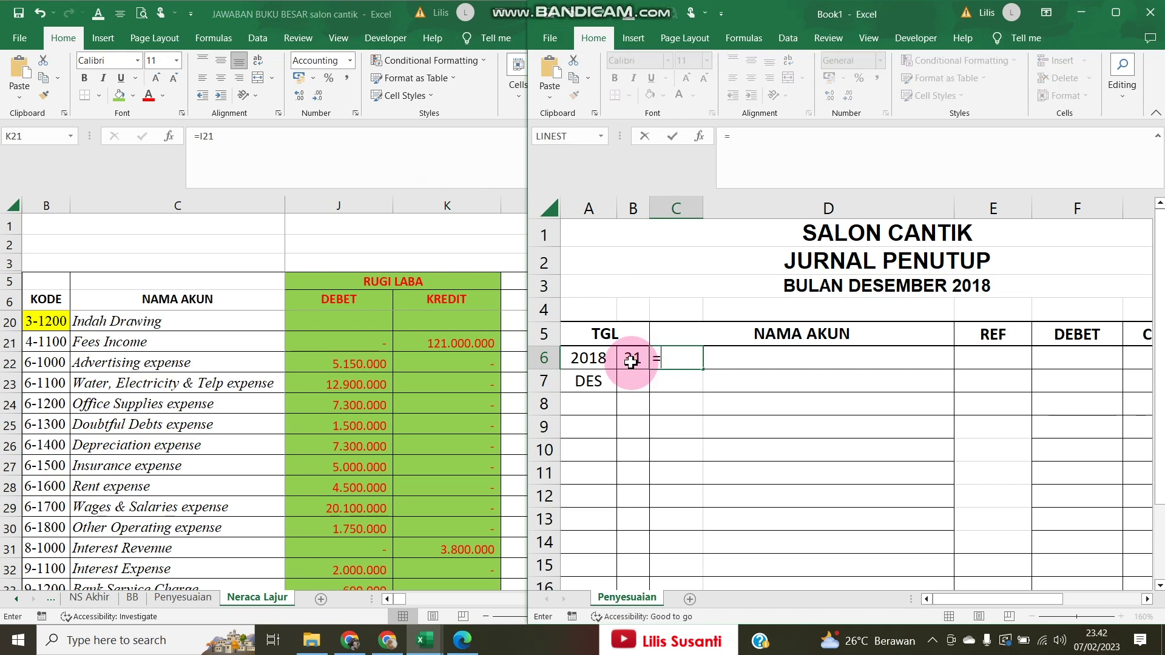
pyautogui.click(129, 350)
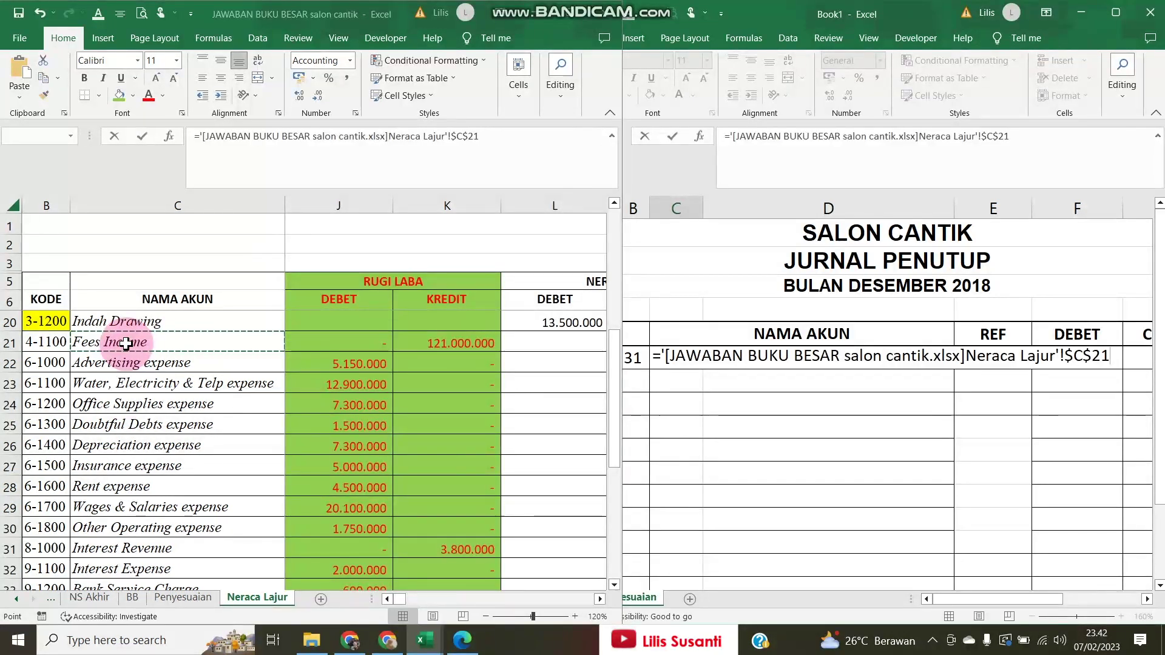
pyautogui.press('Return')
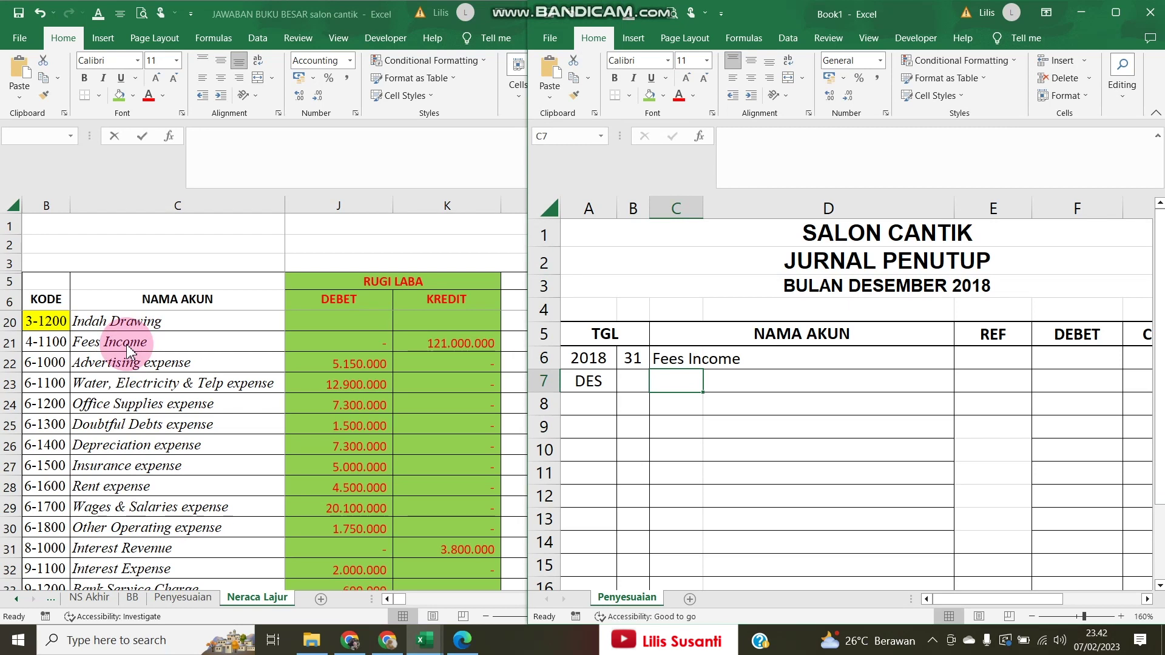
pyautogui.write('=')
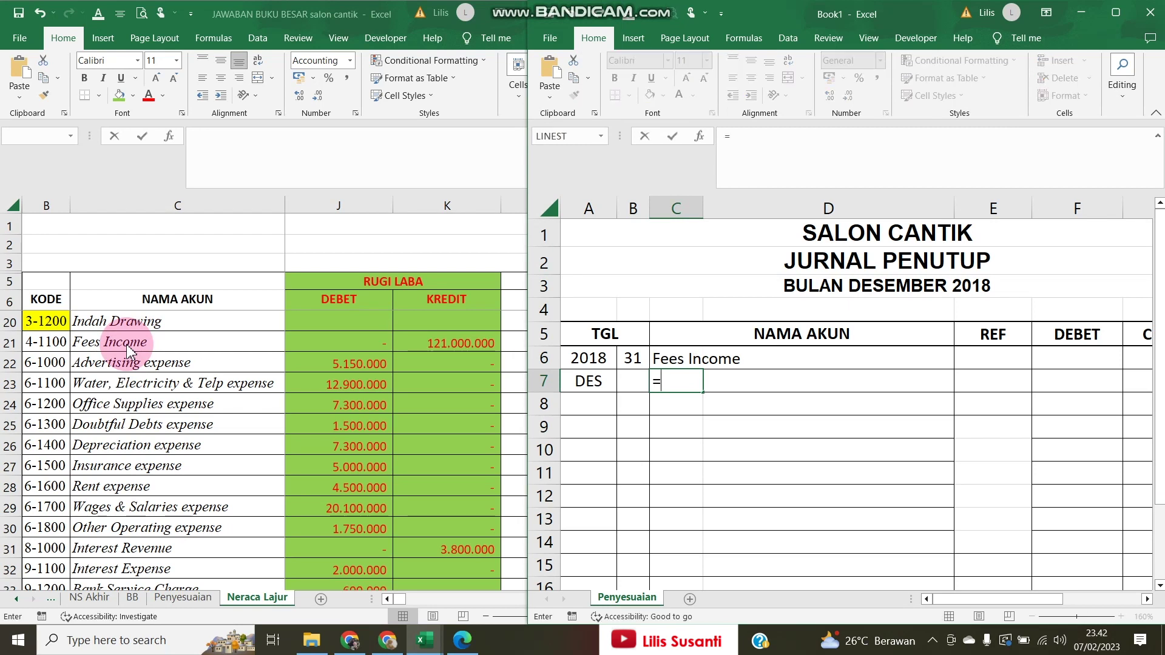
pyautogui.click(111, 552)
pyautogui.press('Return')
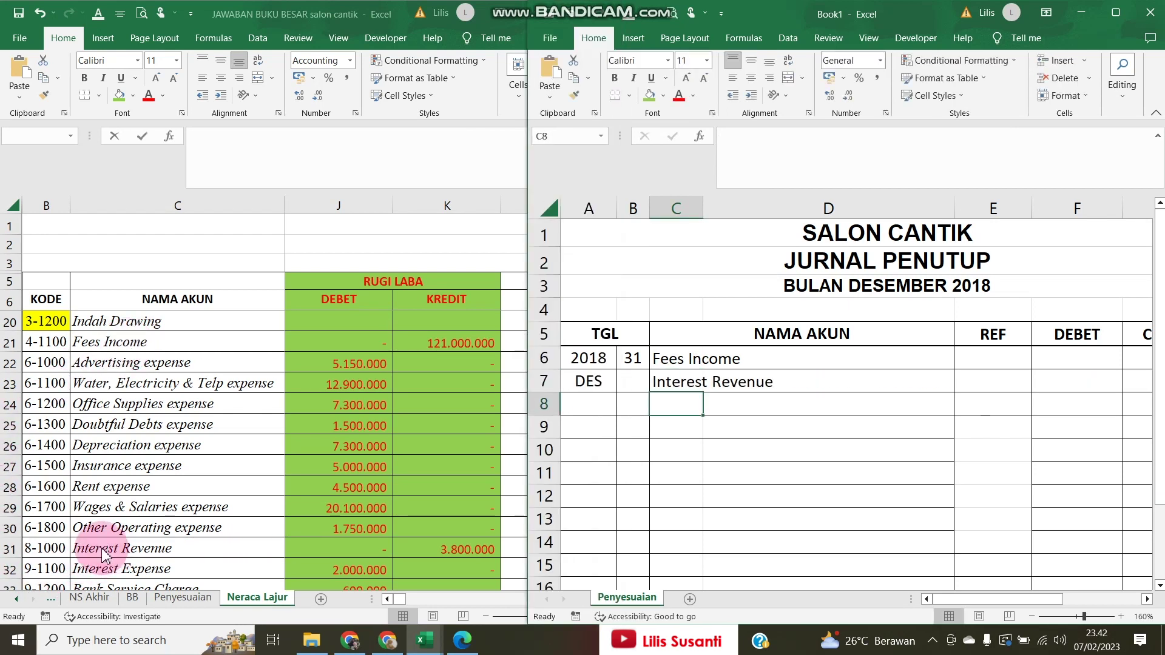
# Link the Fees Income debit in F6 to its RUGI LABA credit amount in Neraca Lajur cell K21
pyautogui.press('Up')
pyautogui.press('Right')
pyautogui.press('Up')
pyautogui.press('Right')
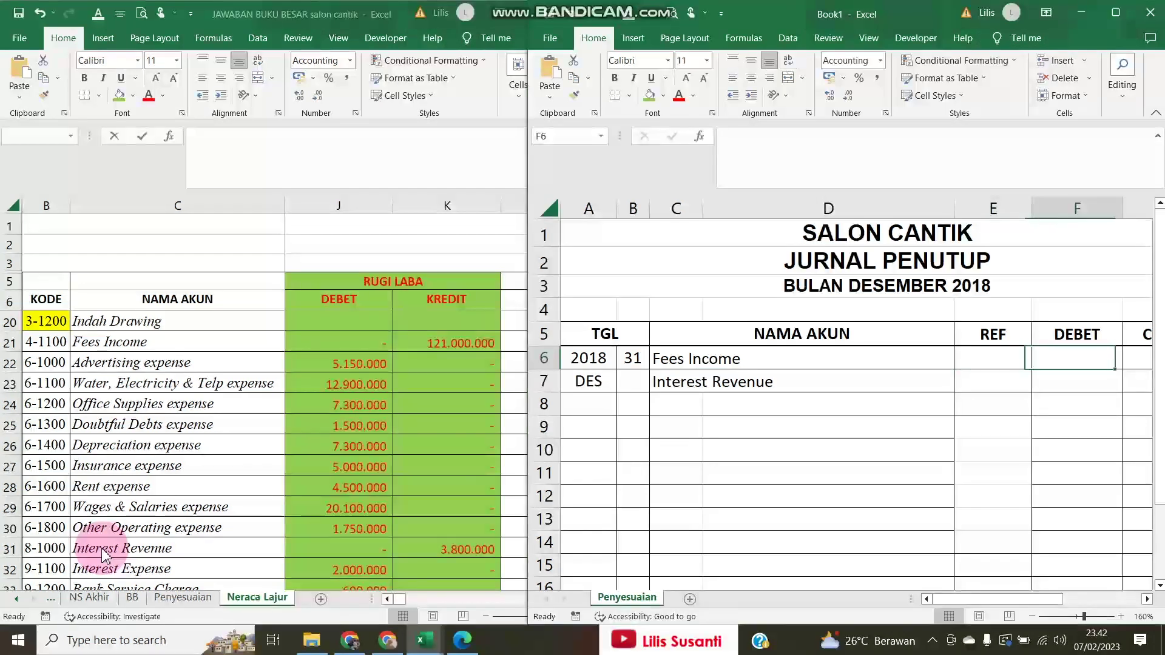
pyautogui.write('=')
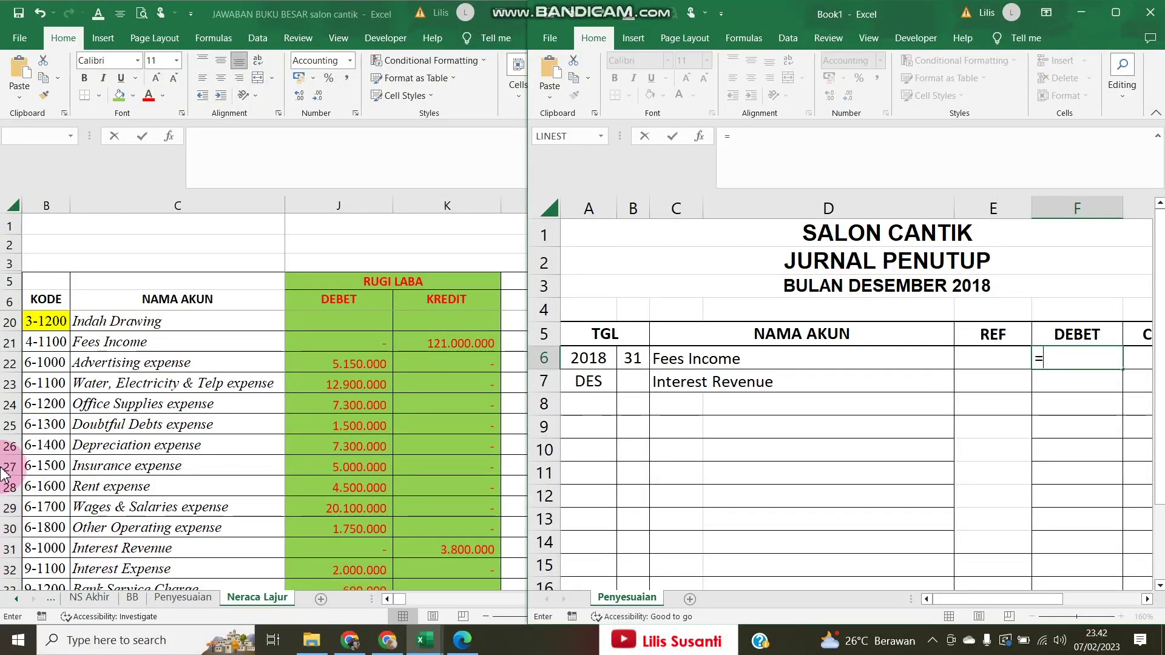
pyautogui.click(438, 338)
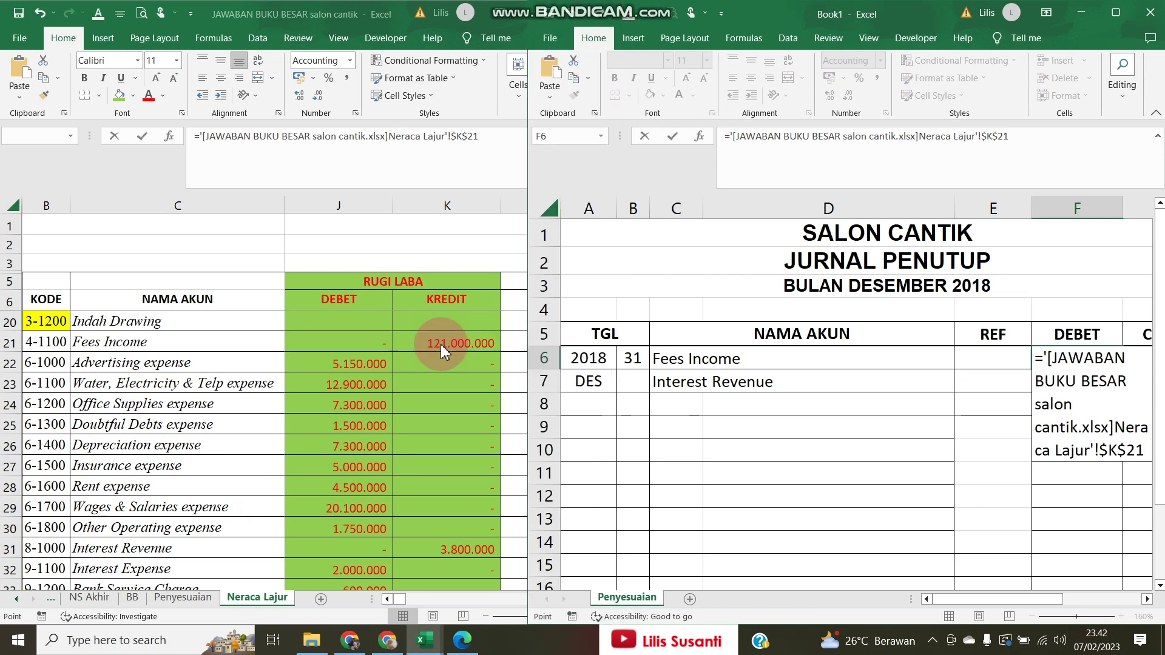
pyautogui.press('Return')
pyautogui.press('Down')
pyautogui.press('Up')
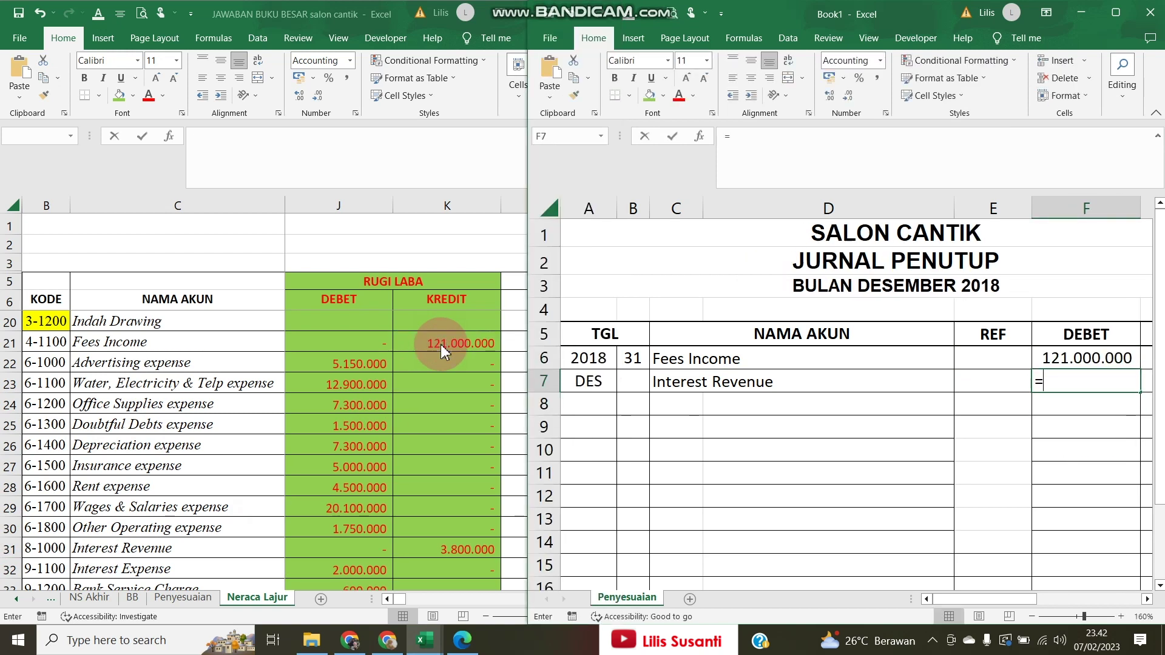
# Link the Interest Revenue debit in F7 to Neraca Lajur cell K31, and narrow journal column D so the CREDIT column fits
pyautogui.write('=')
pyautogui.click(429, 550)
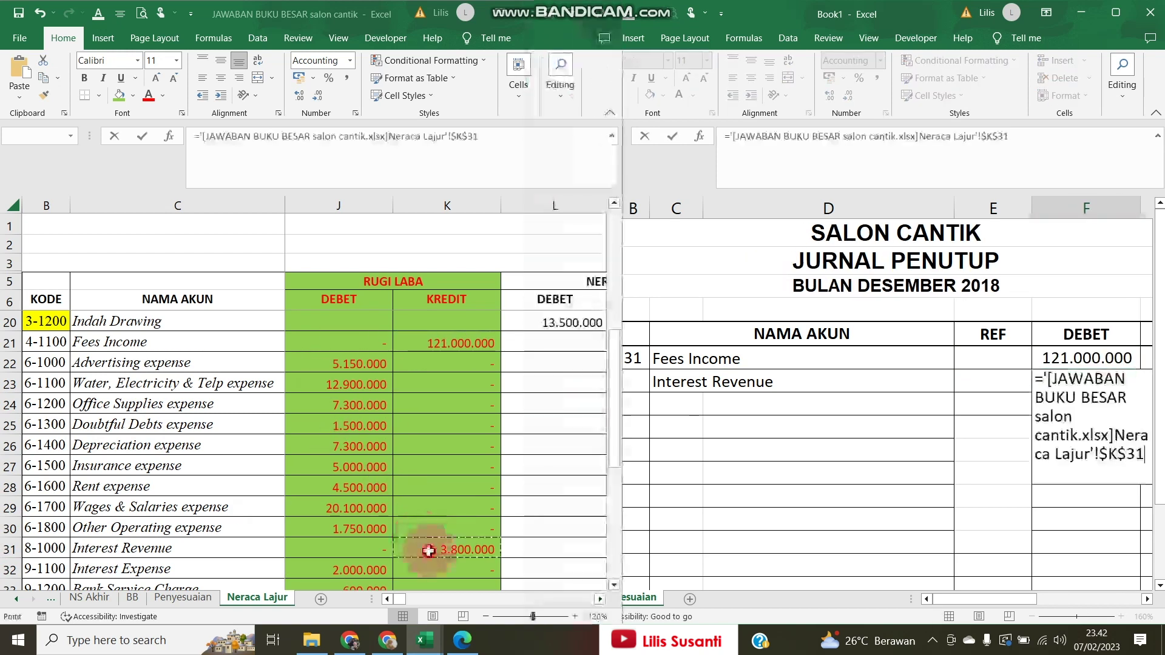
pyautogui.press('Return')
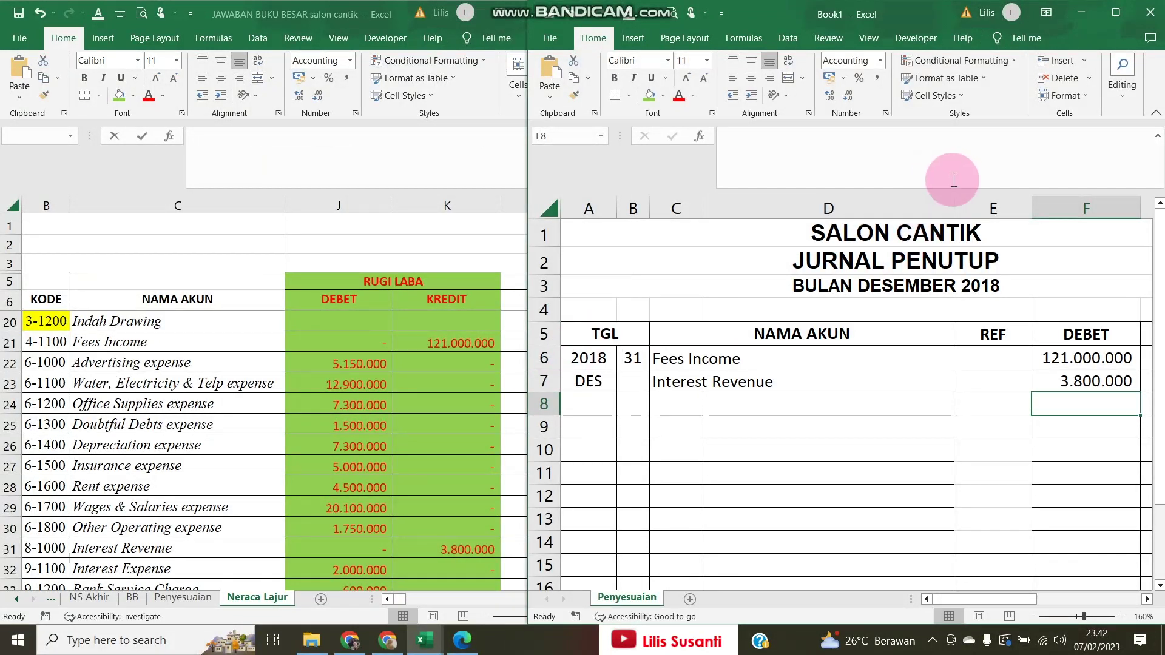
pyautogui.moveTo(953, 206); pyautogui.dragTo(861, 208)
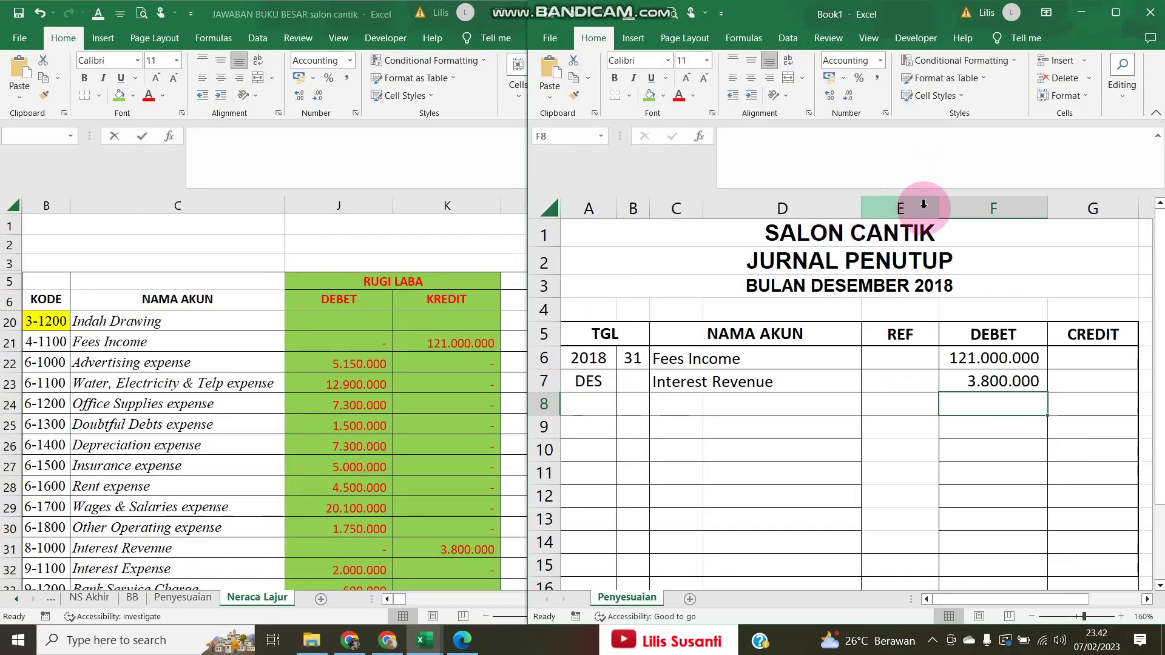
# Link REF cell E6 to the Fees Income account code in Neraca Lajur, fitting column E to the code's width
pyautogui.moveTo(940, 206); pyautogui.dragTo(896, 207)
pyautogui.click(883, 365)
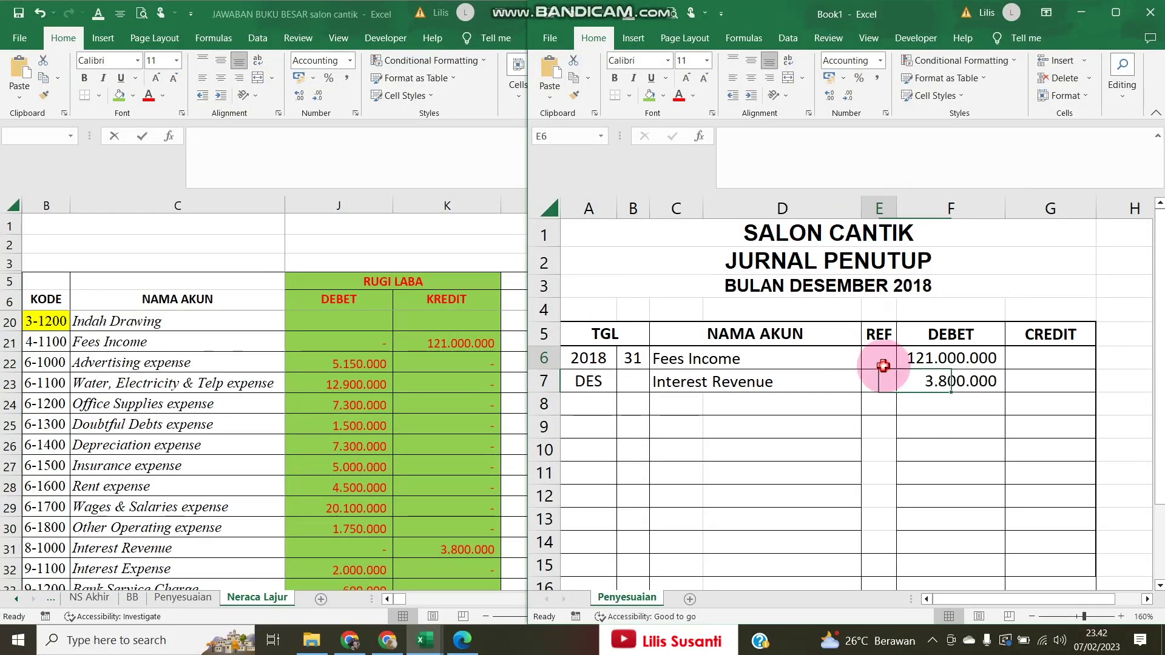
pyautogui.write('=')
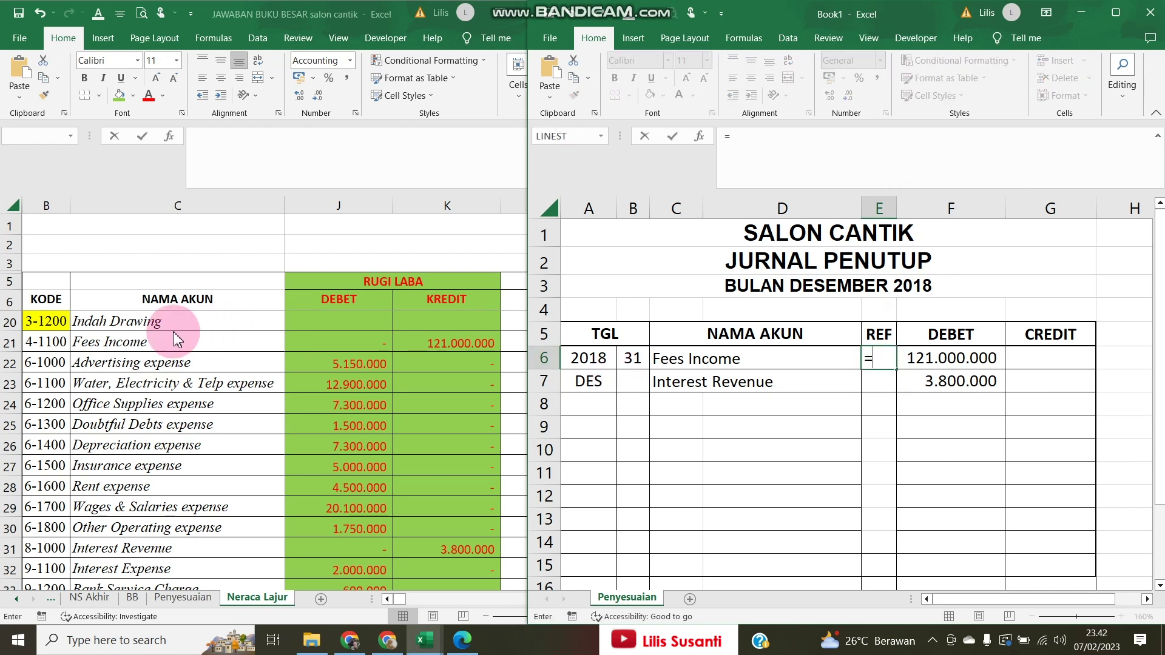
pyautogui.click(49, 344)
pyautogui.press('Return')
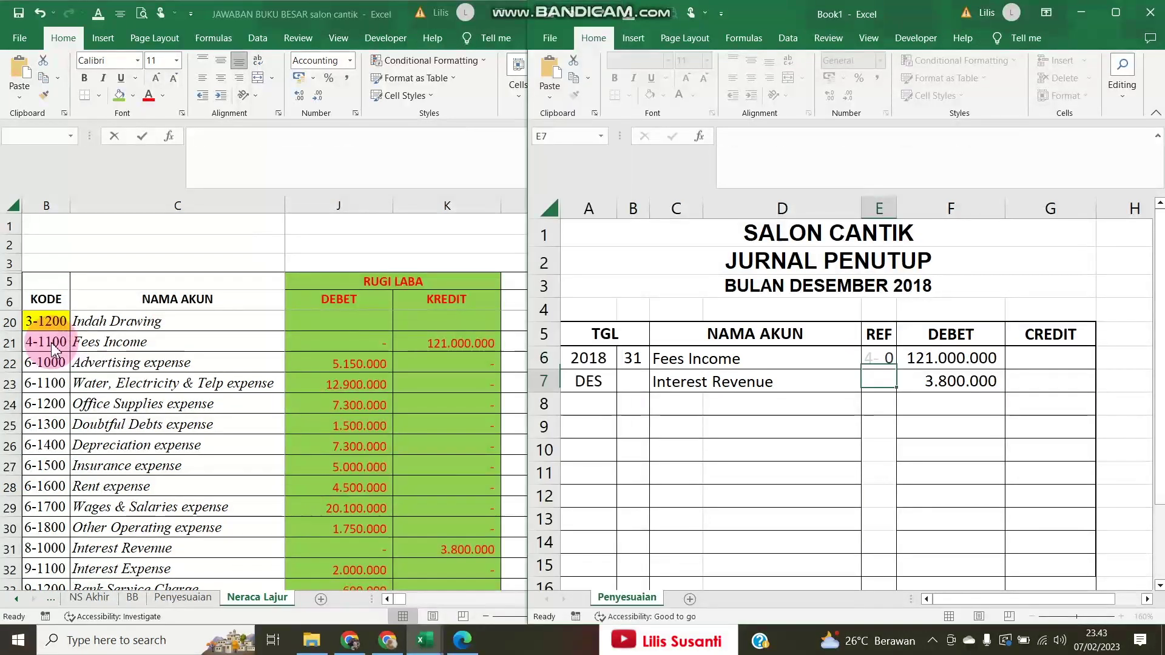
pyautogui.moveTo(897, 205); pyautogui.dragTo(920, 202)
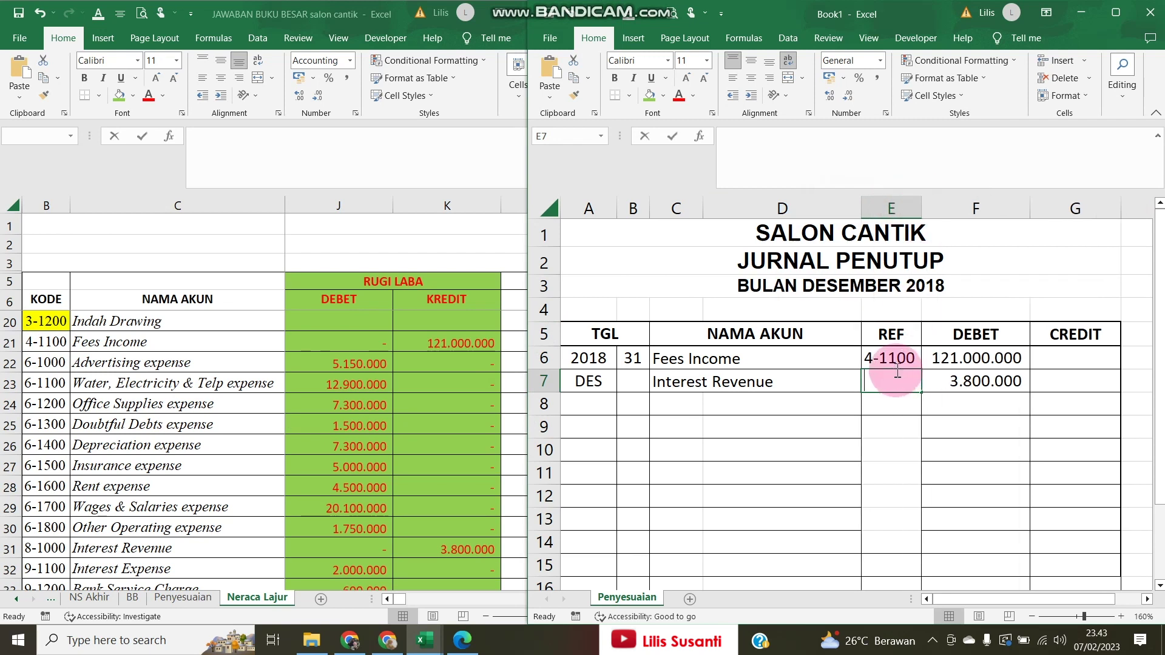
# Link REF cell E7 of the journal to the Interest Revenue account code in the Neraca Lajur sheet
pyautogui.write('=')
pyautogui.click(57, 553)
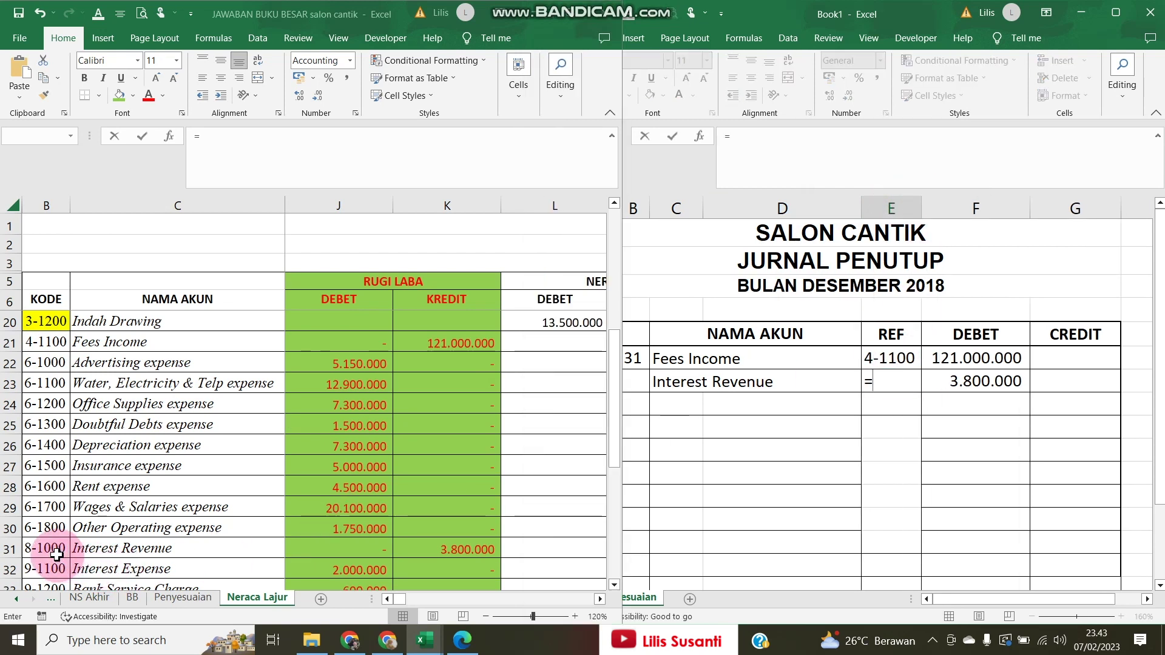
pyautogui.press('Return')
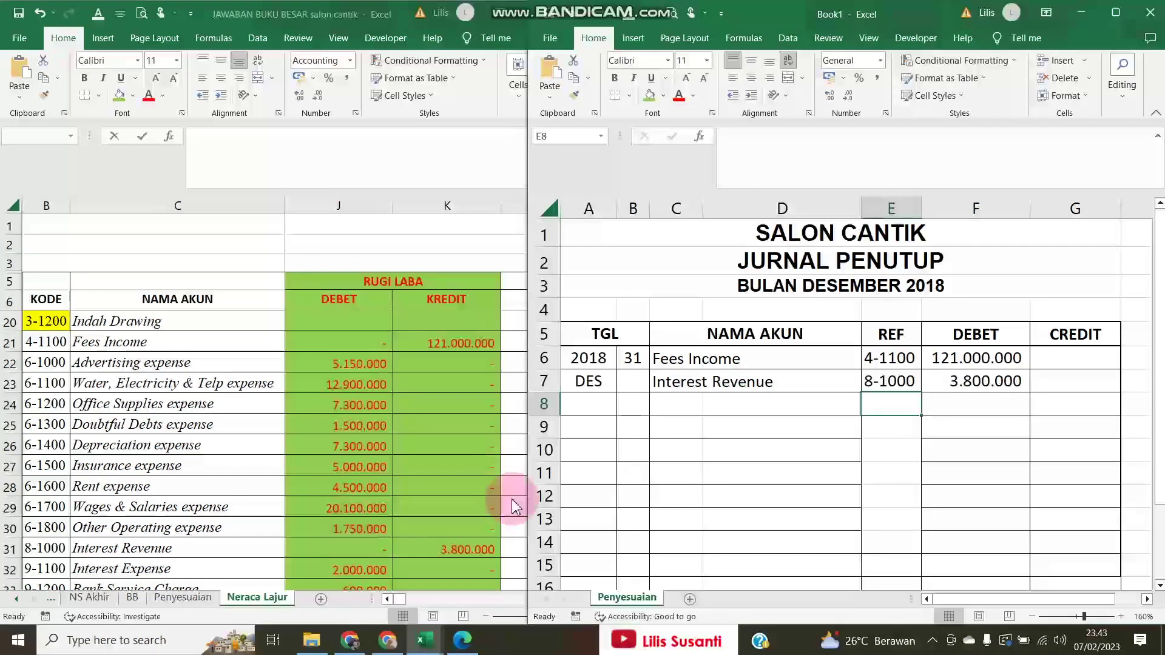
# Copy the account name Income Summary from the chart of accounts PDF in Edge into journal cell D8
pyautogui.click(725, 407)
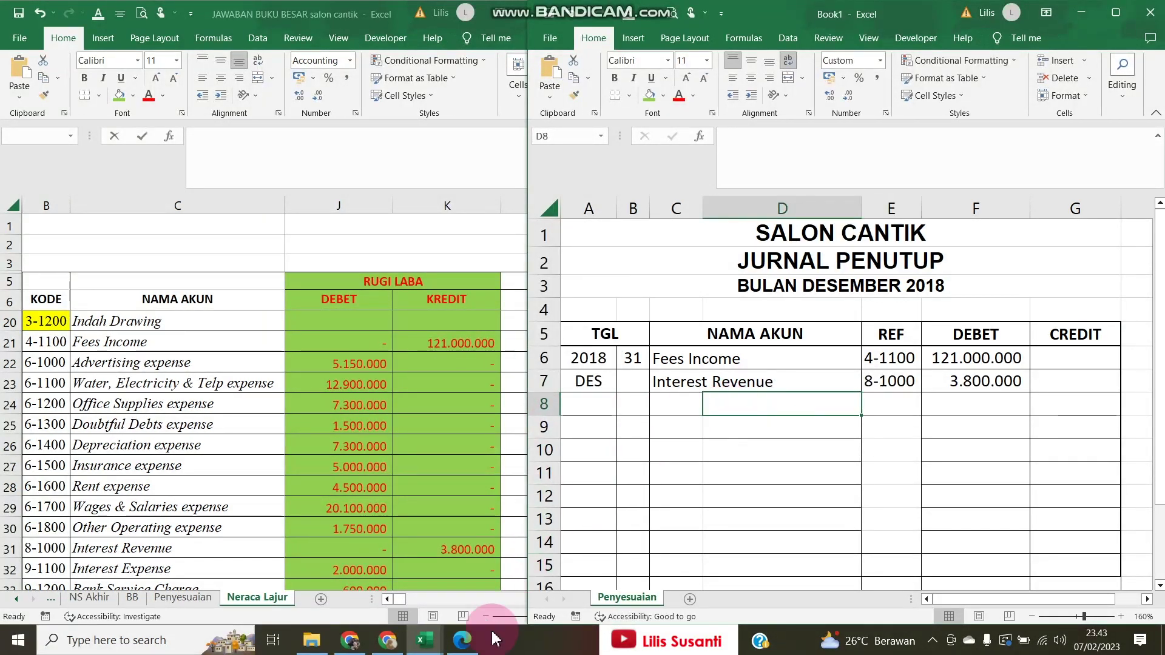
pyautogui.click(463, 640)
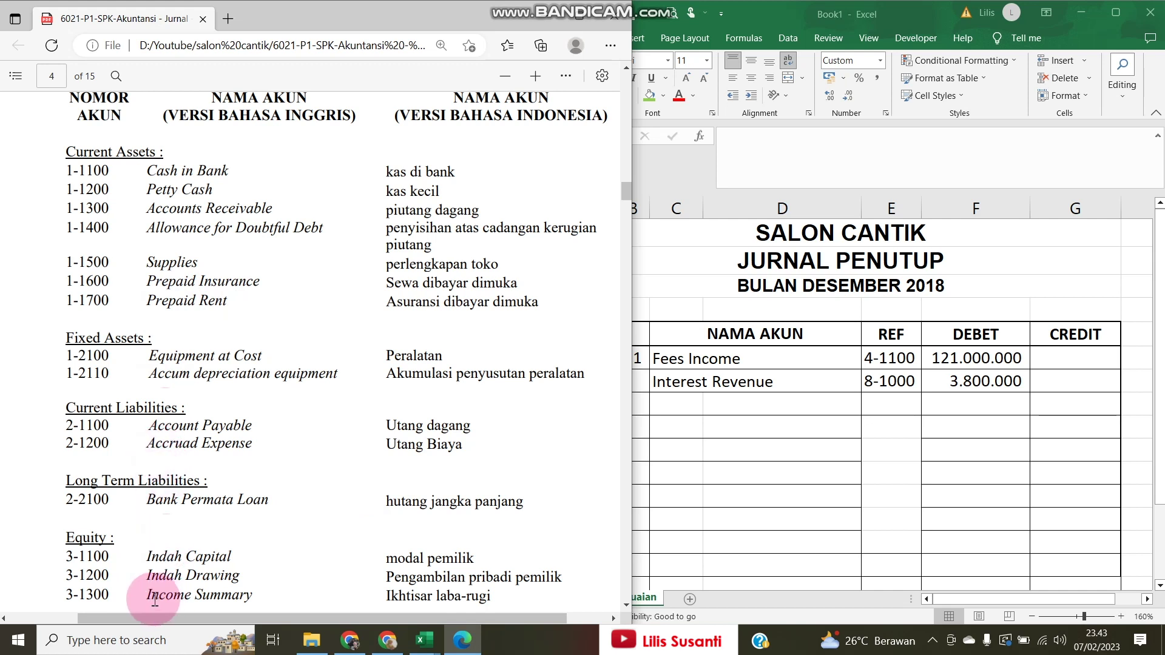
pyautogui.moveTo(149, 597); pyautogui.dragTo(261, 595)
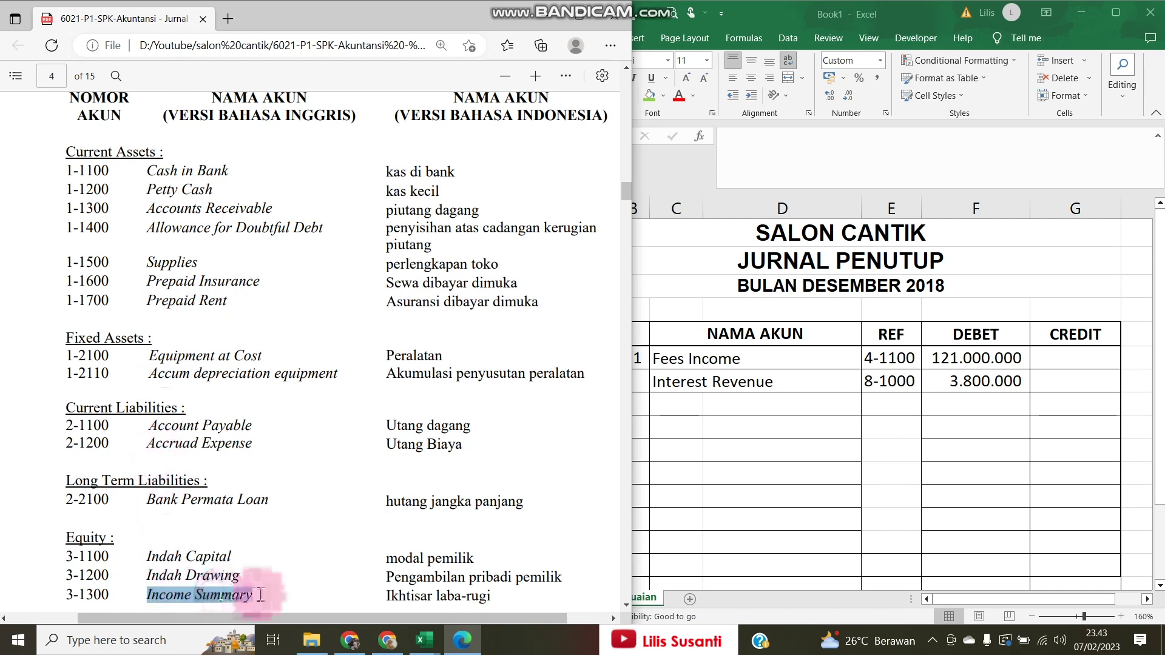
pyautogui.hotkey('ctrl', 'c')
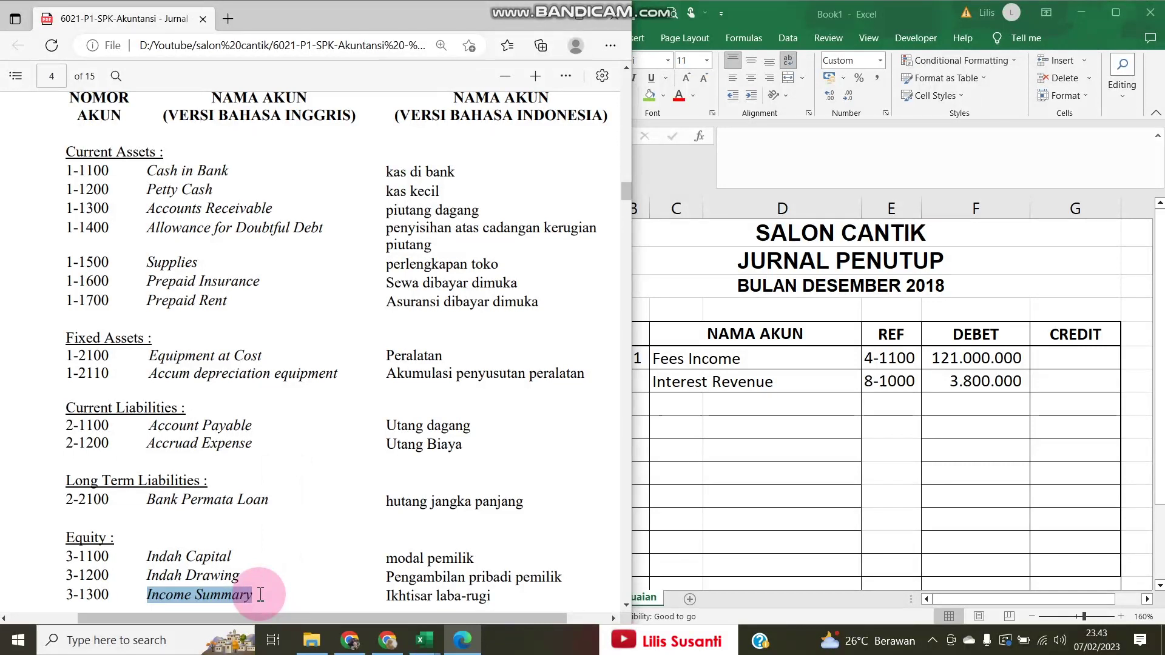
pyautogui.click(726, 395)
pyautogui.hotkey('ctrl', 'v')
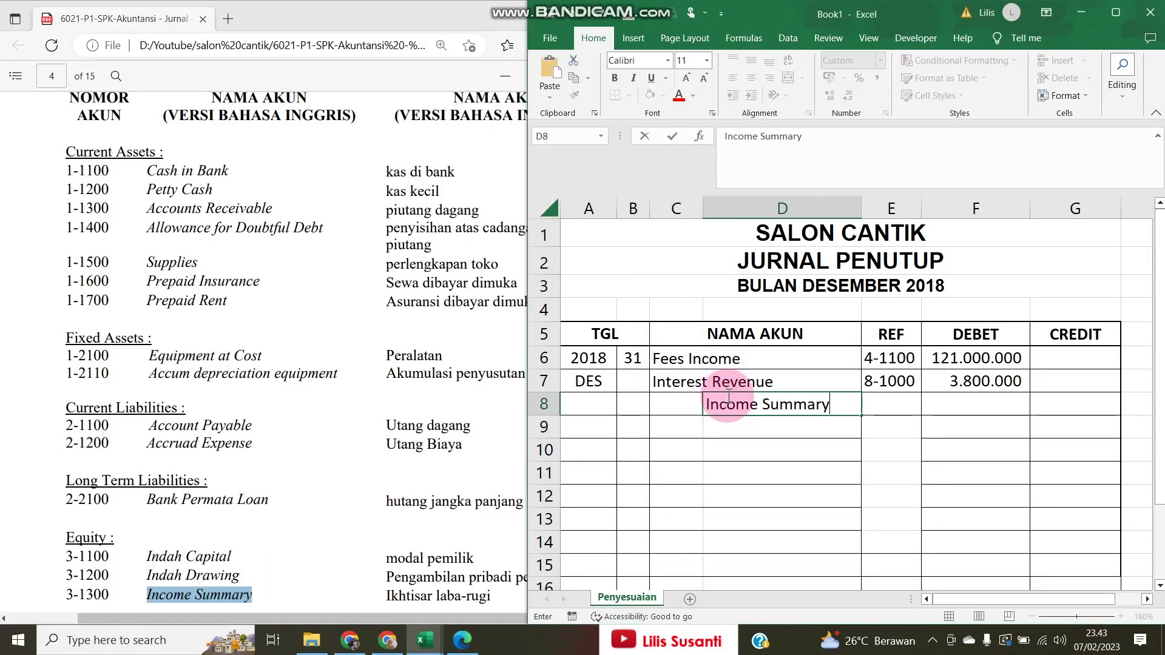
# Copy the Income Summary account number 3-1300 from the PDF into REF cell E8 of the journal
pyautogui.click(884, 408)
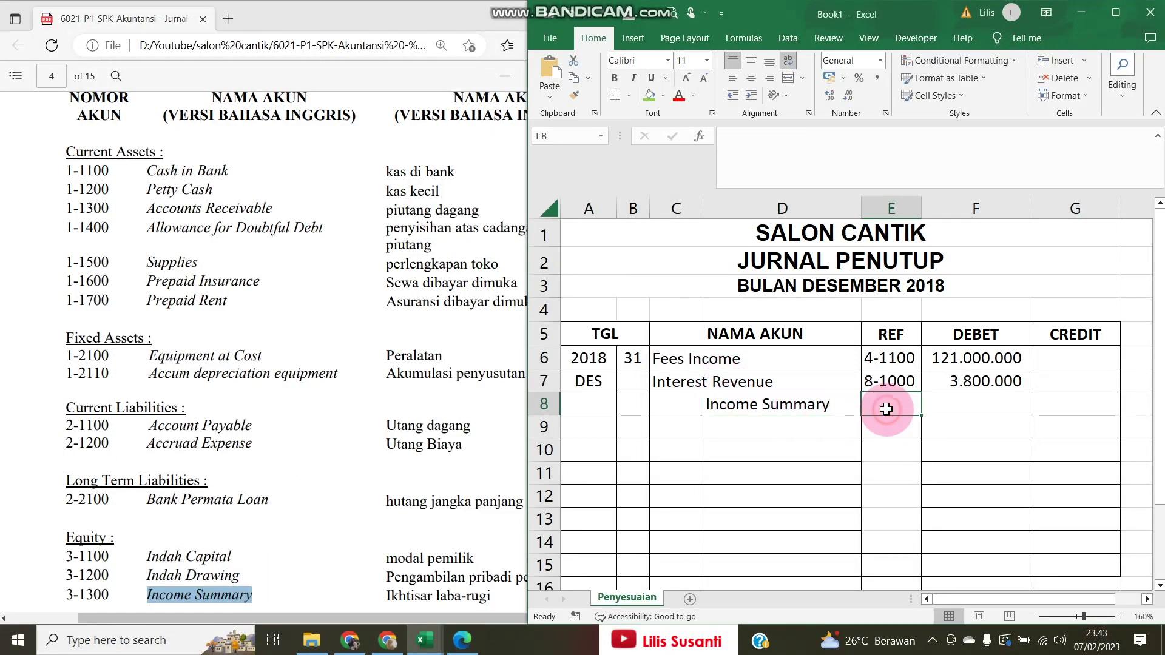
pyautogui.click(72, 598)
pyautogui.moveTo(70, 595); pyautogui.dragTo(104, 594)
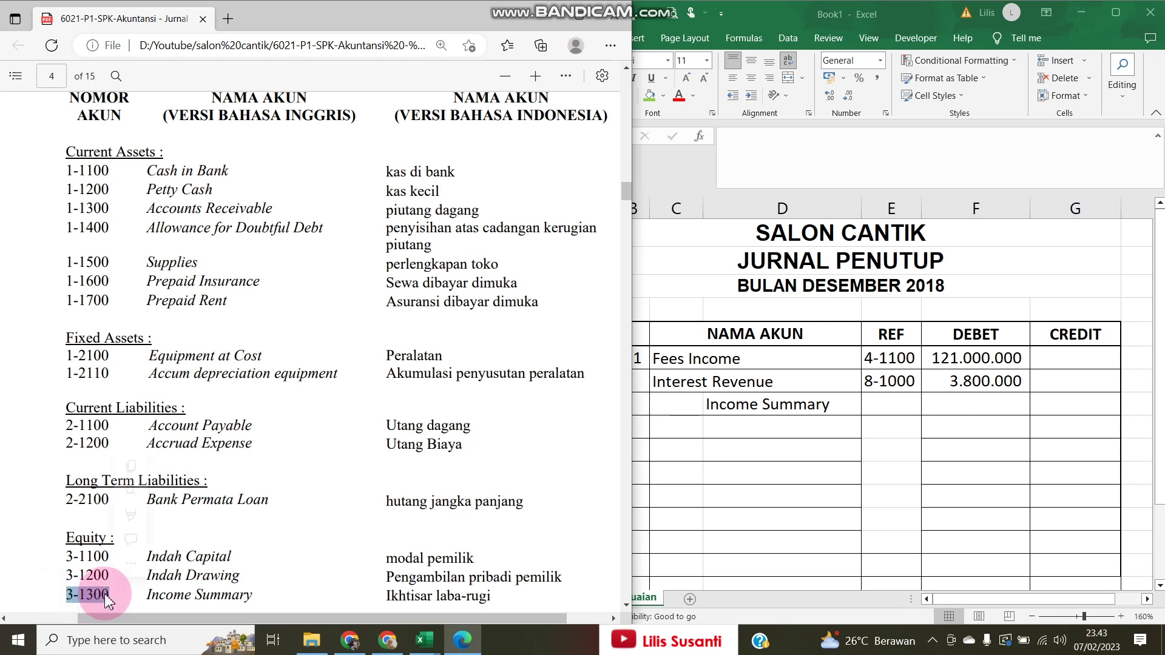
pyautogui.click(713, 384)
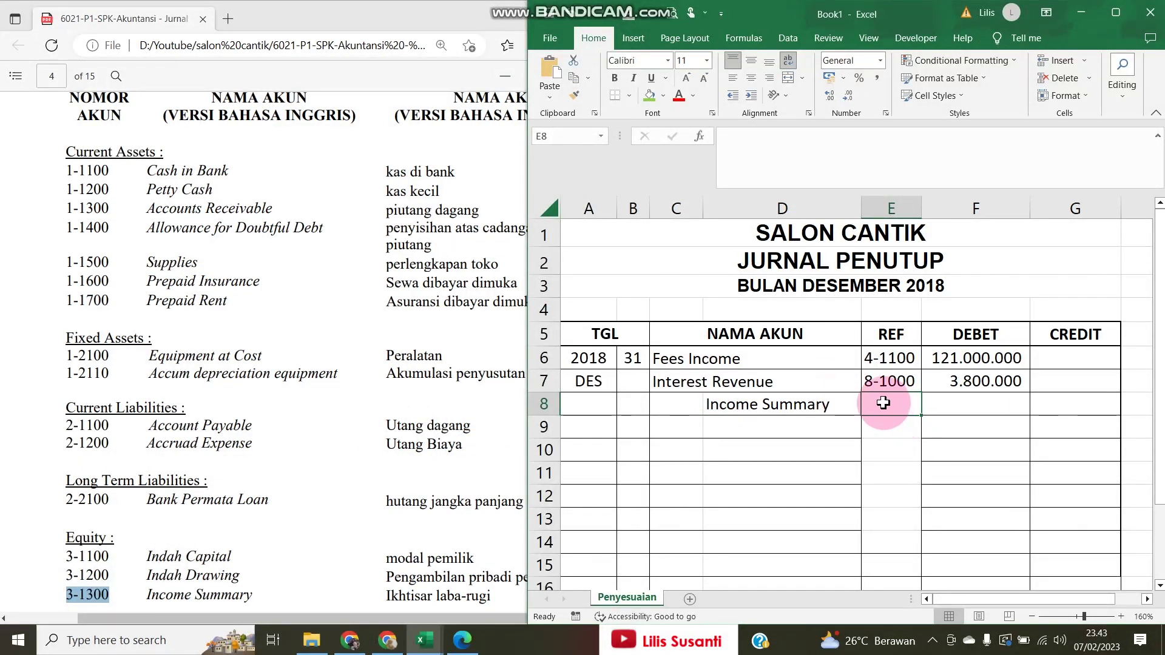
pyautogui.hotkey('ctrl', 'v')
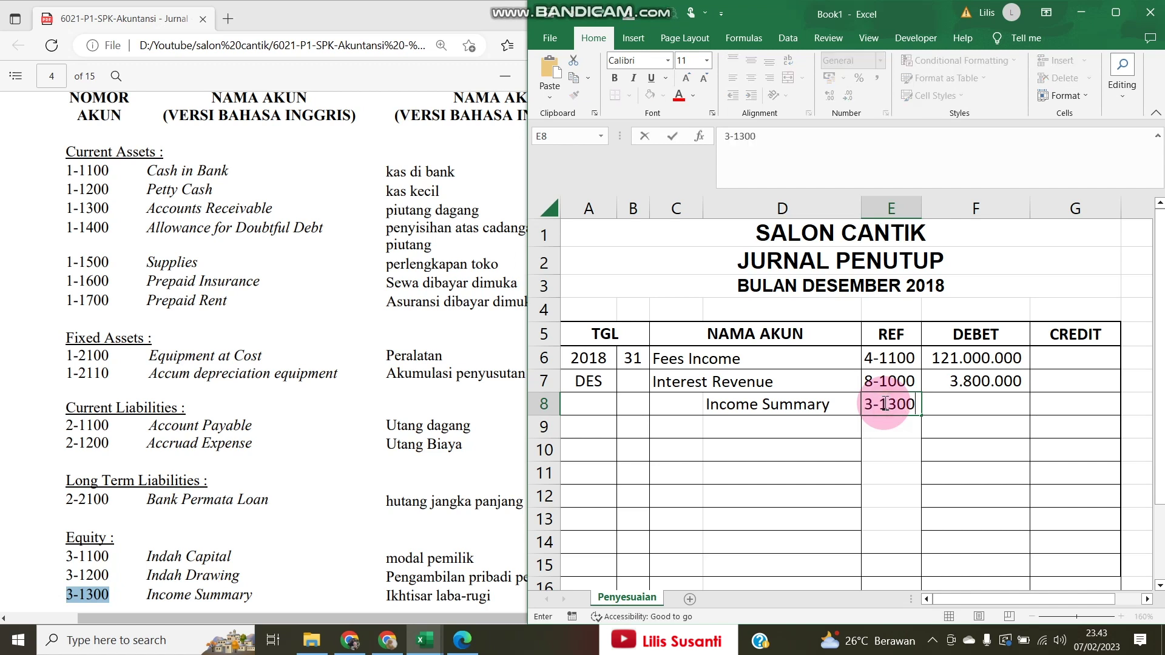
# Enter a SUM formula in credit cell G8 that adds the Fees Income and Interest Revenue debits in F6:F7
pyautogui.click(998, 405)
pyautogui.click(1064, 402)
pyautogui.click(425, 640)
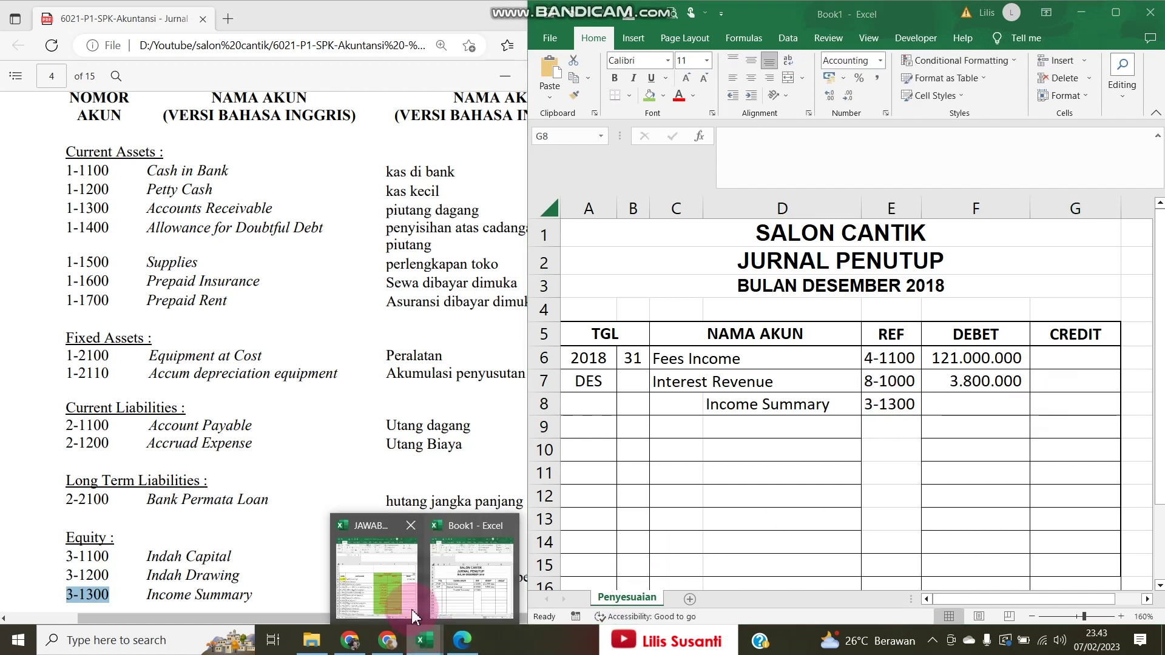
pyautogui.click(376, 573)
pyautogui.scroll(-2, 459, 352)
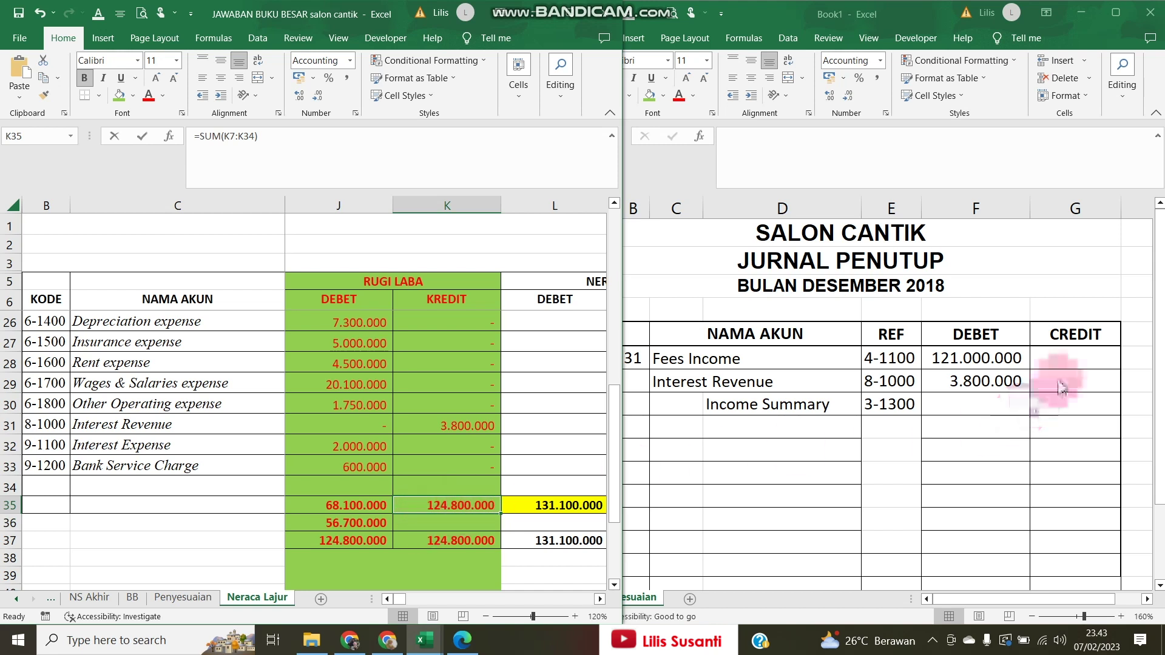
pyautogui.click(1053, 409)
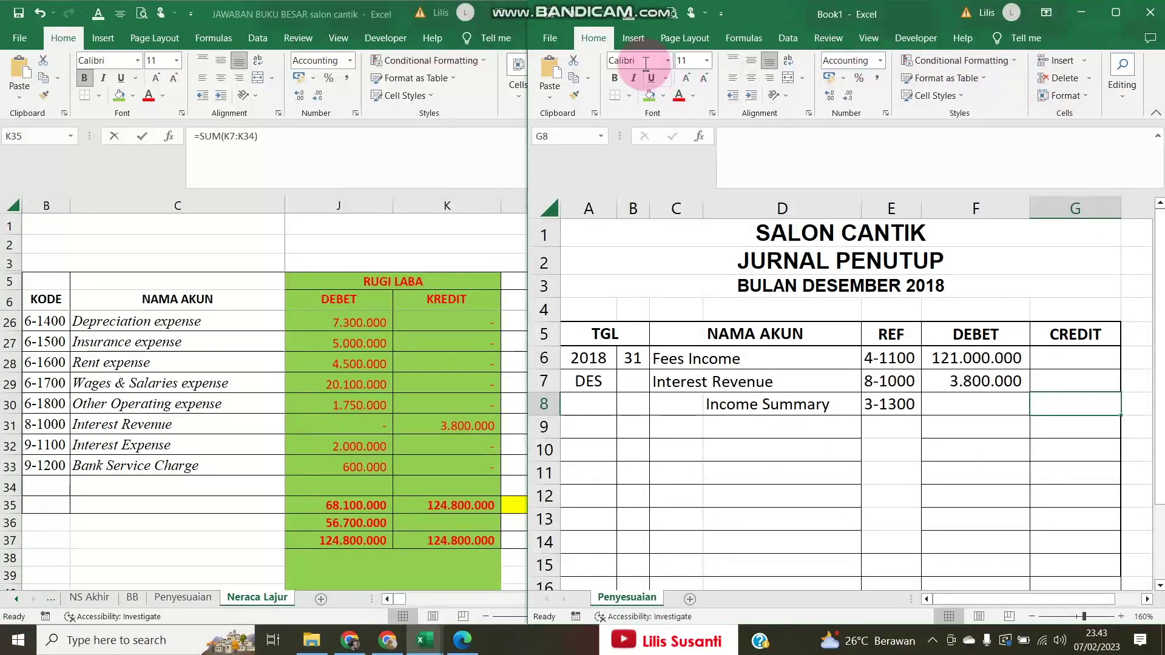
pyautogui.moveTo(528, 96); pyautogui.dragTo(435, 100)
pyautogui.click(1086, 66)
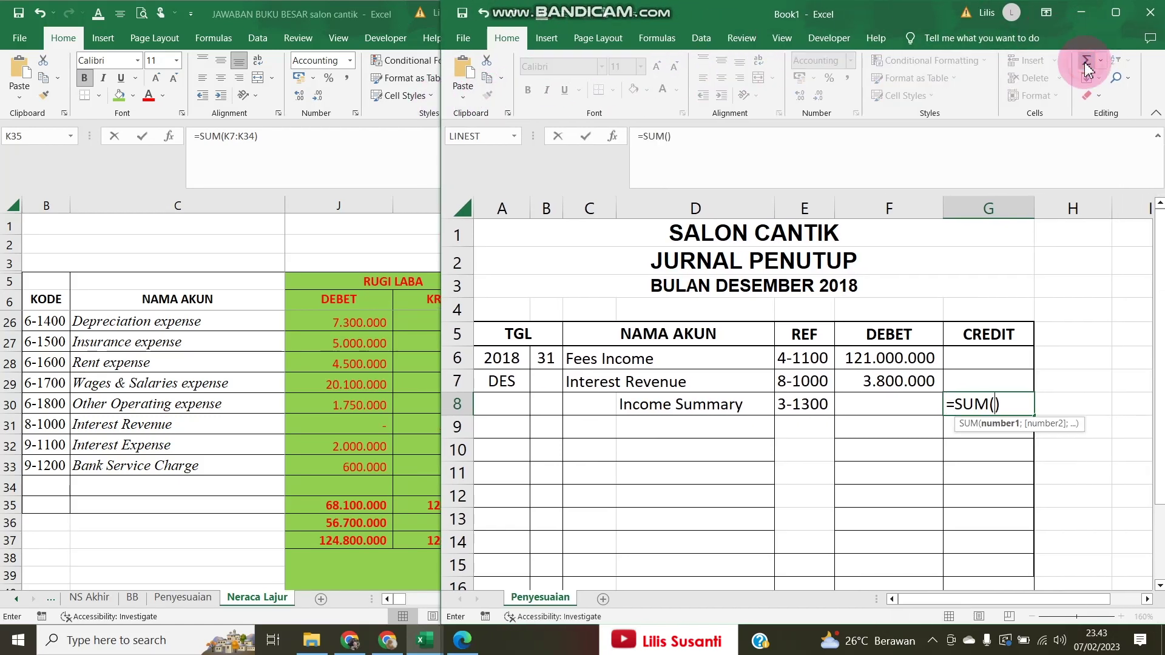
pyautogui.click(892, 364)
pyautogui.moveTo(895, 376); pyautogui.dragTo(886, 381)
pyautogui.press('Return')
pyautogui.moveTo(442, 235); pyautogui.dragTo(512, 241)
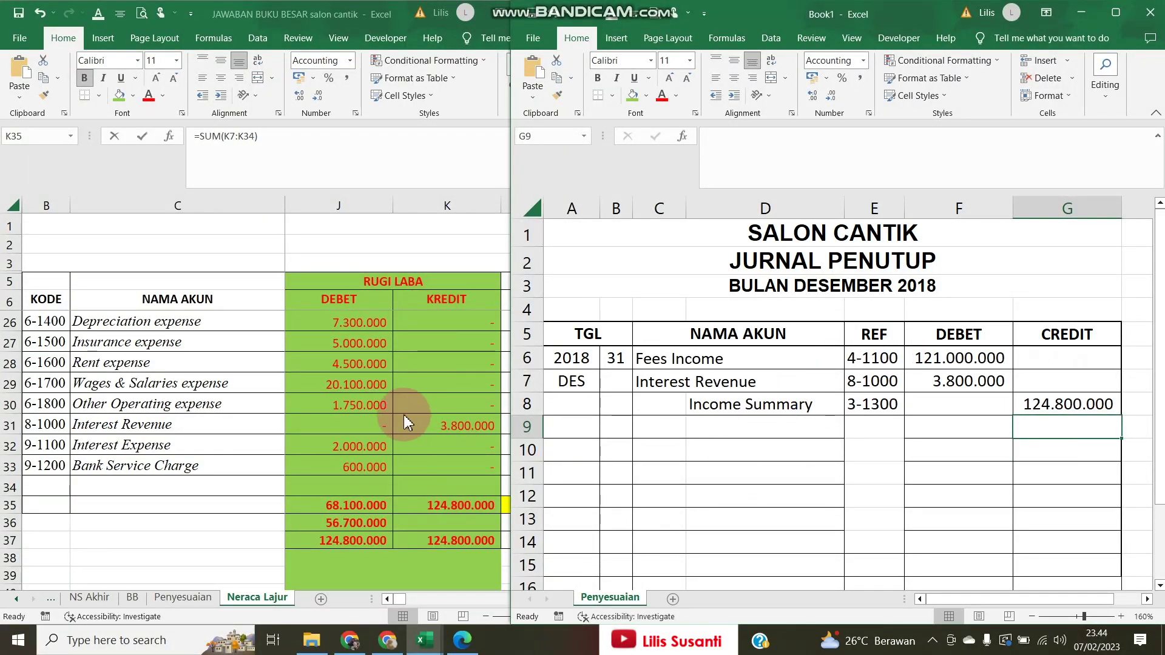
# Examine the expense accounts and their RUGI LABA debit amounts in the Neraca Lajur sheet
pyautogui.click(370, 376)
pyautogui.scroll(3, 358, 376)
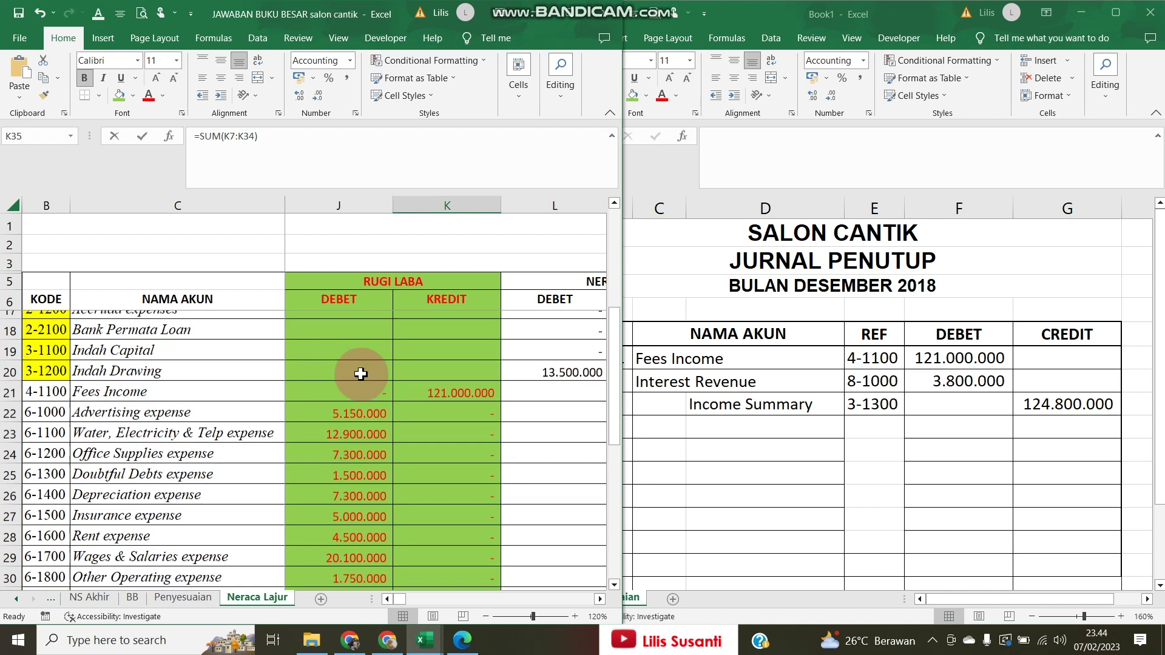
pyautogui.scroll(-2, 360, 374)
pyautogui.scroll(1, 360, 374)
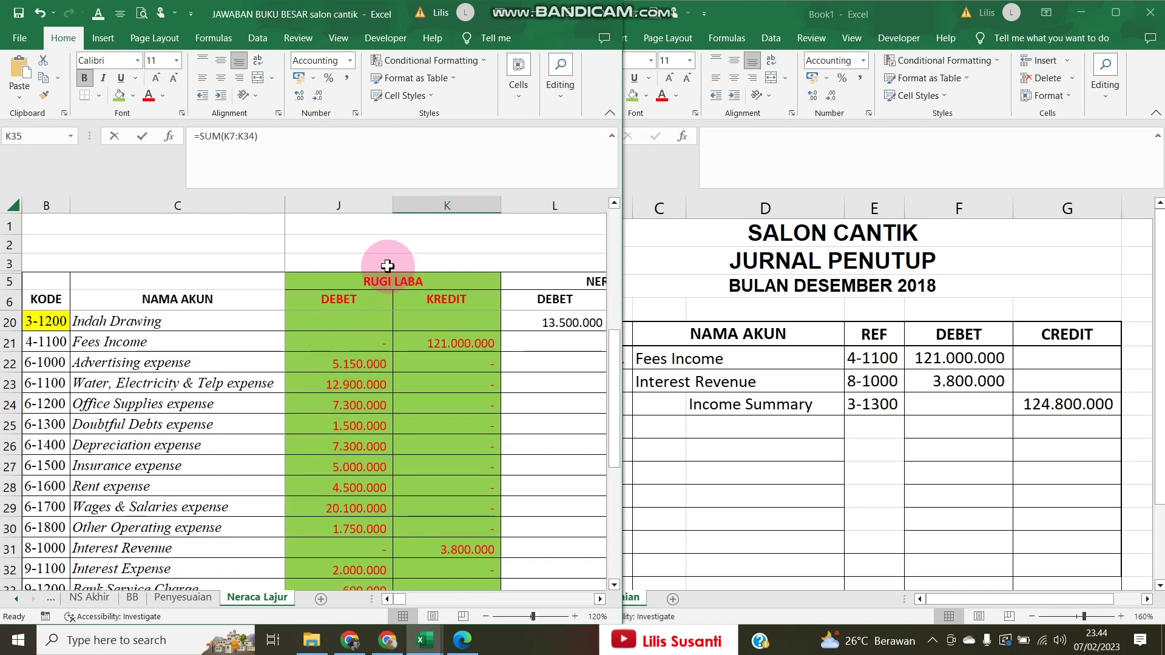
pyautogui.scroll(-1, 322, 497)
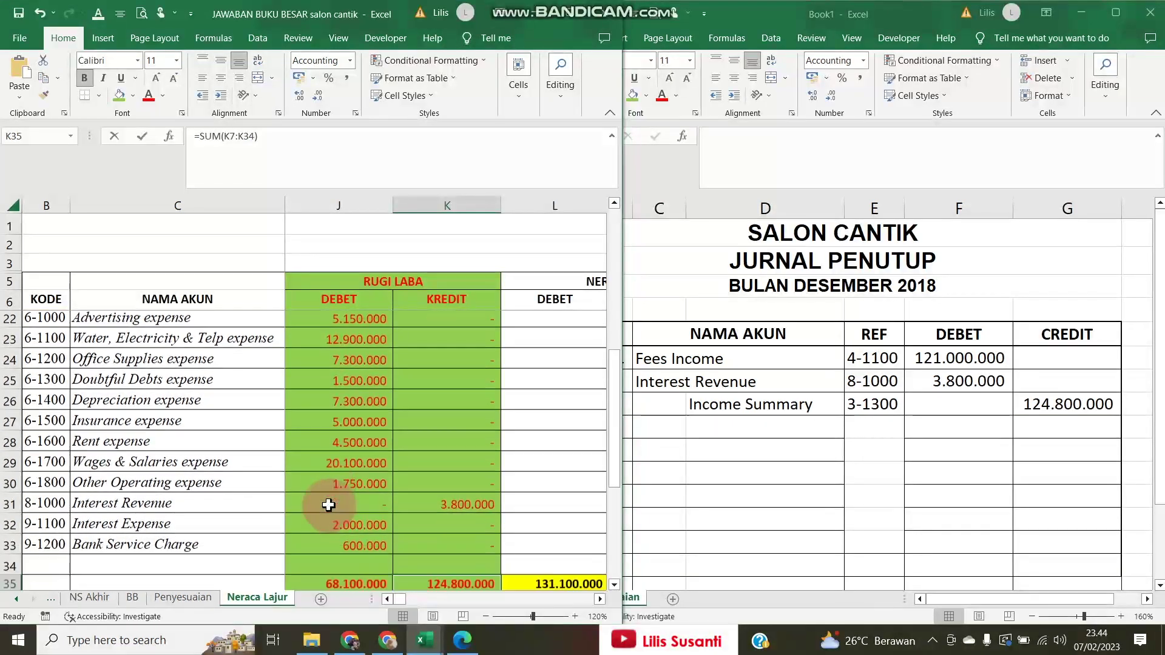
pyautogui.scroll(1, 328, 505)
pyautogui.click(614, 586)
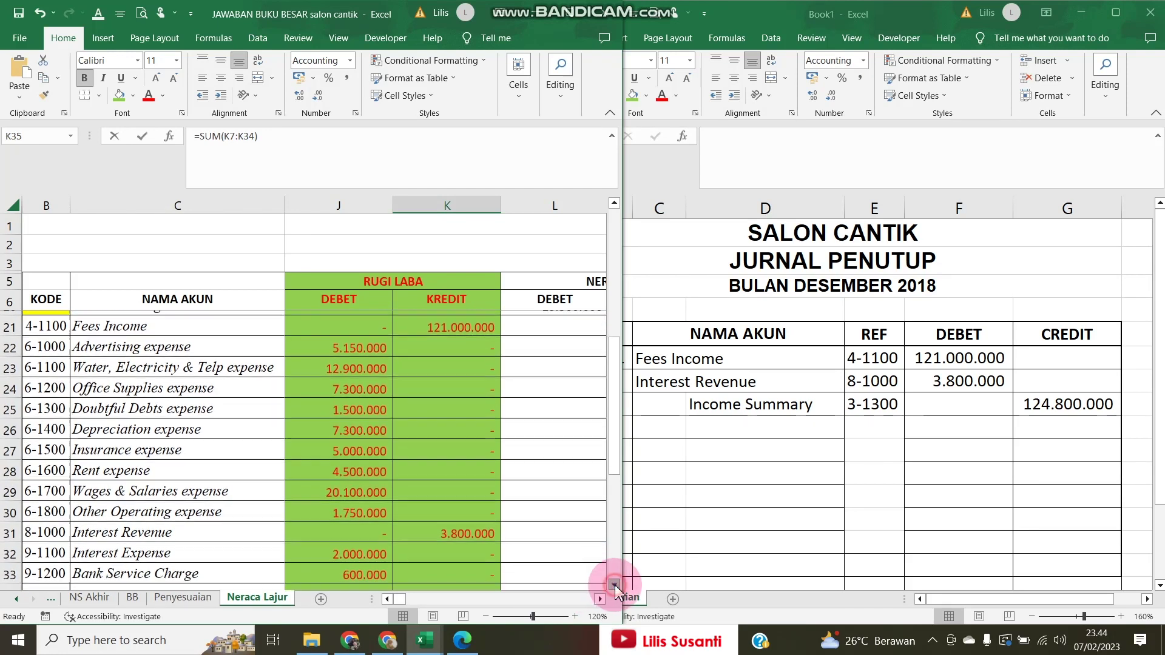
# Enter 31 as the day in B10 and link account name cell C10 to Income Summary in D8
pyautogui.click(618, 446)
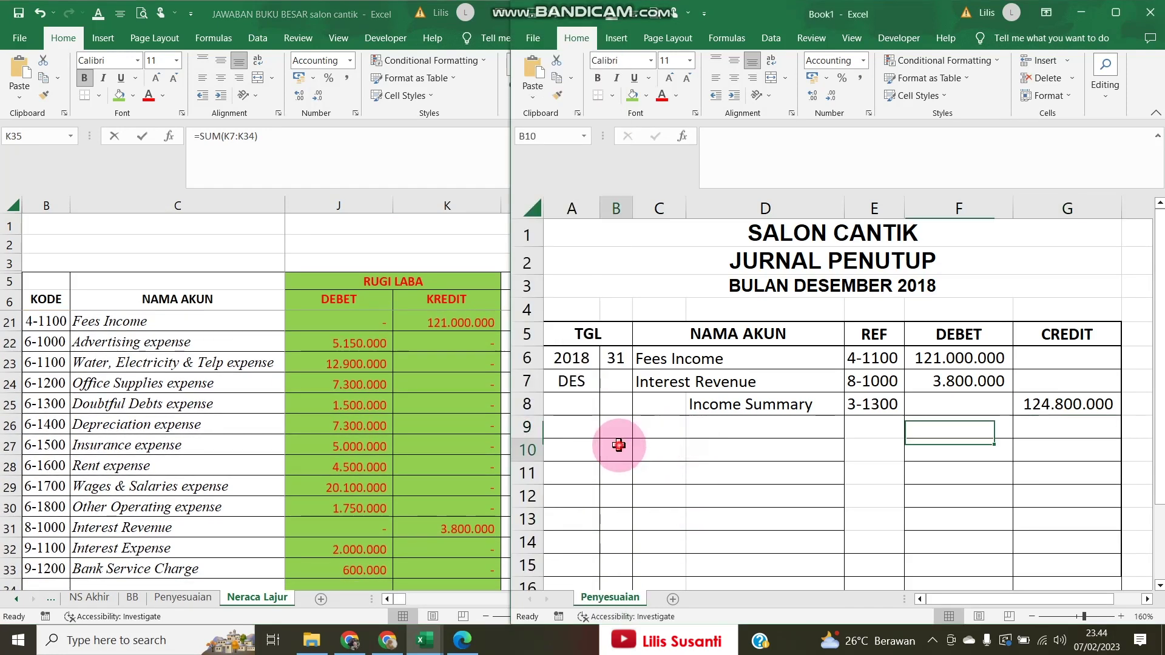
pyautogui.write('31')
pyautogui.press('Tab')
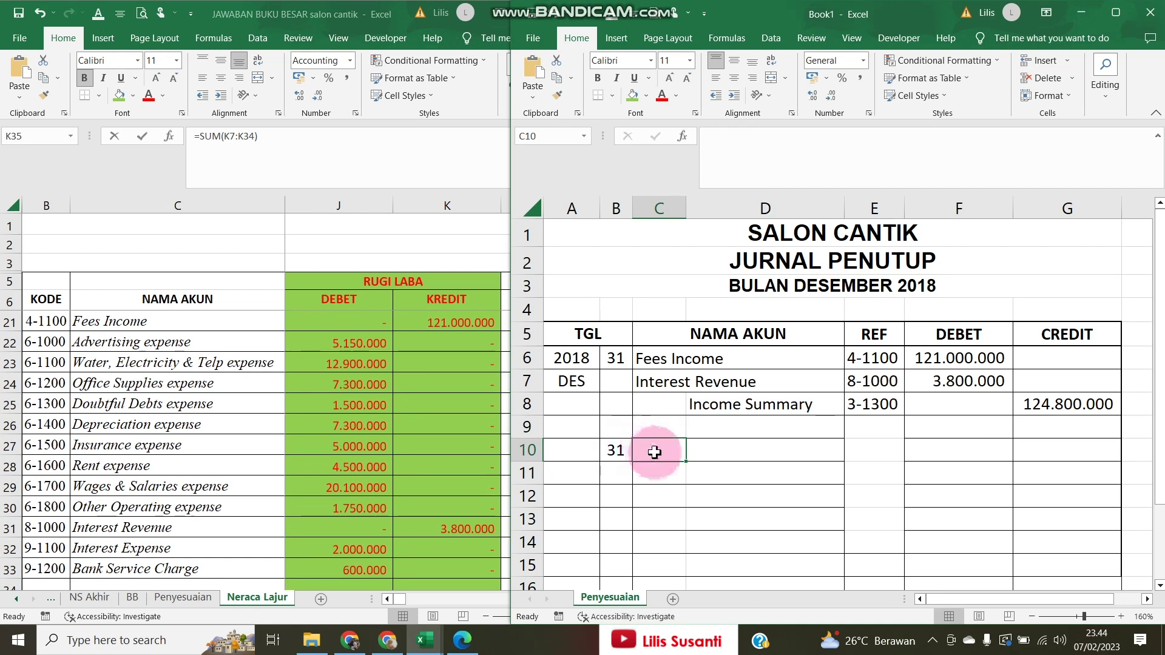
pyautogui.write('=')
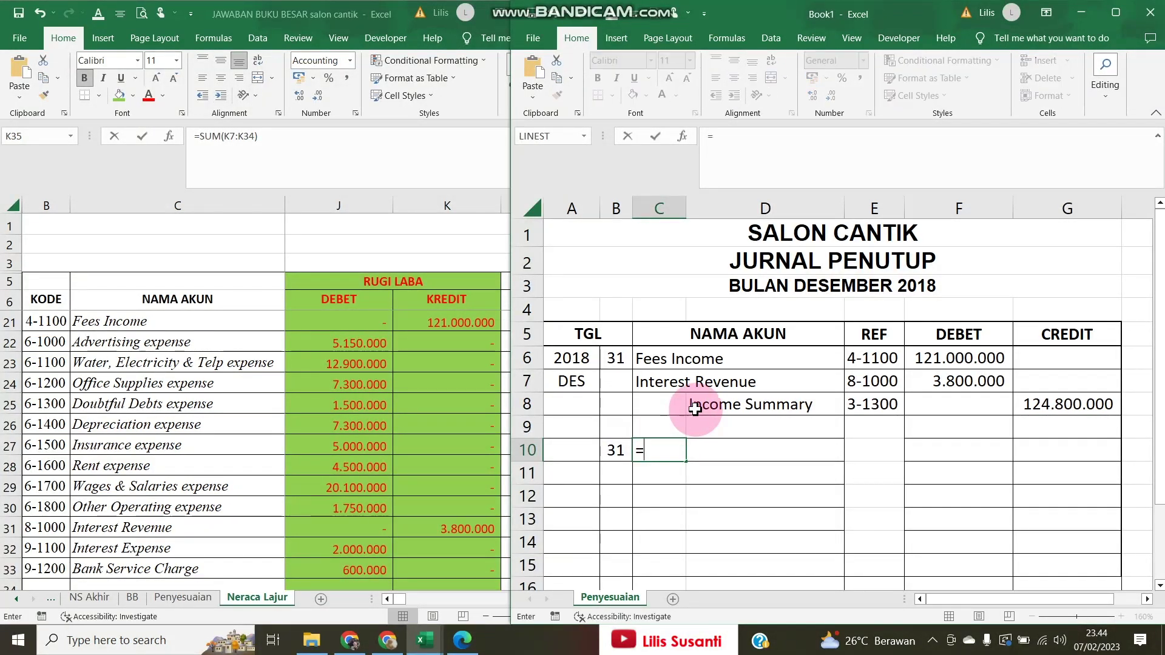
pyautogui.click(695, 408)
pyautogui.press('Return')
# Link REF cell E10 to the Income Summary account code in E8
pyautogui.press('Right')
pyautogui.press('Right')
pyautogui.press('Up')
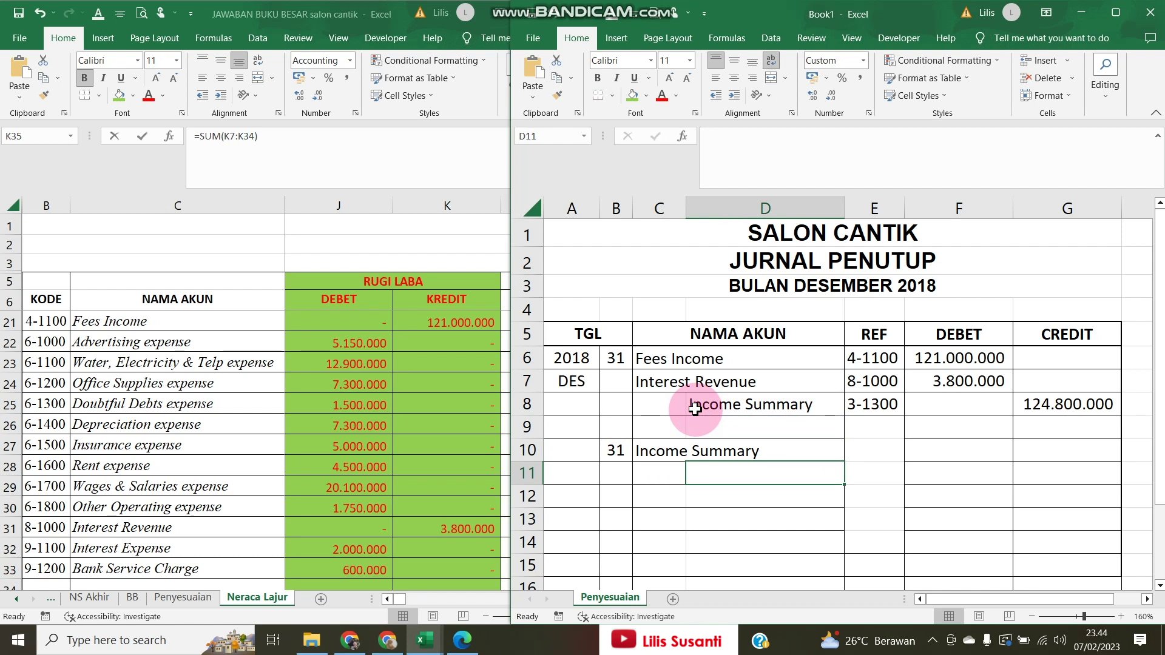
pyautogui.write('=')
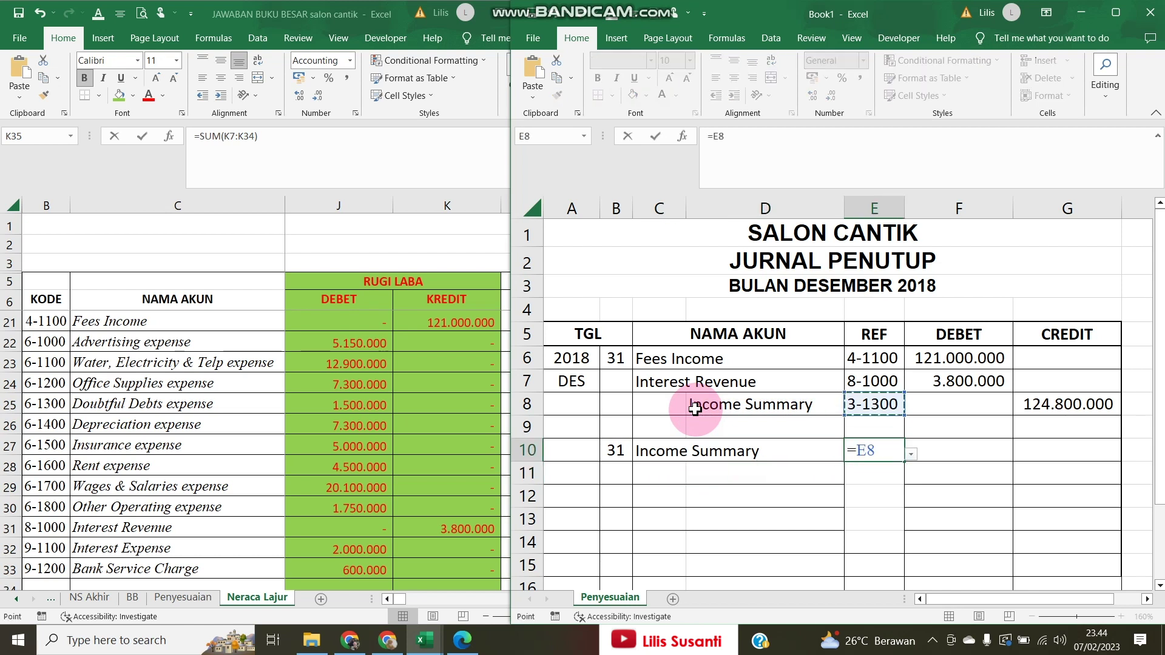
pyautogui.press('Return')
# Link the Income Summary debit in F10 to the RUGI LABA debit total in Neraca Lajur cell J35
pyautogui.press('Right')
pyautogui.press('Up')
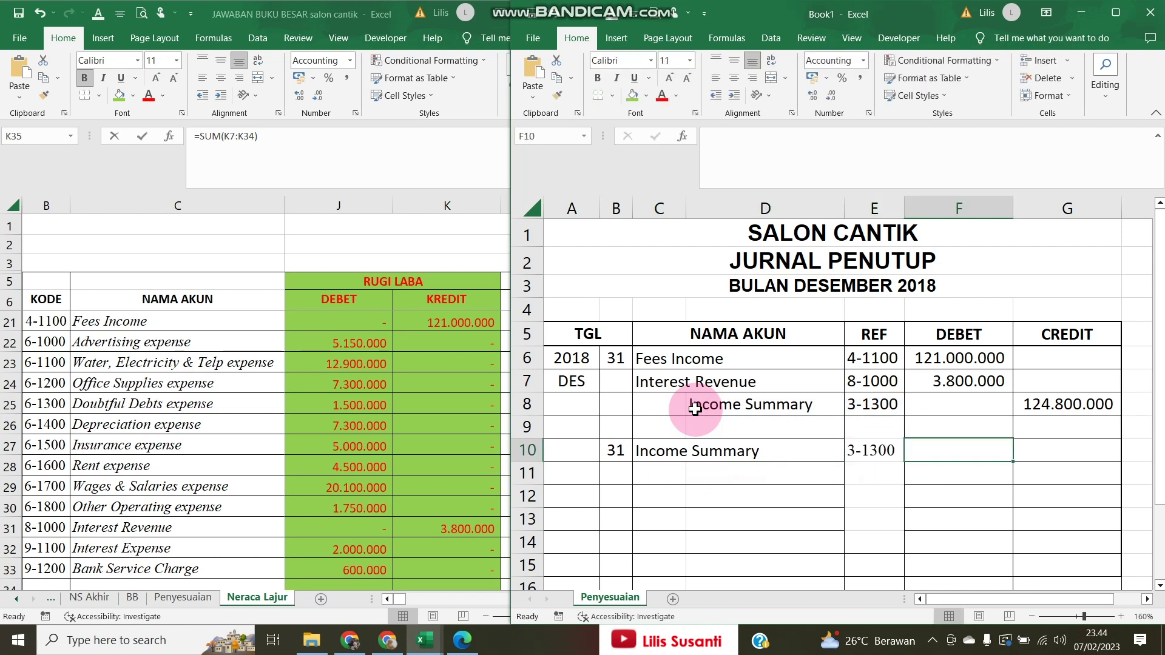
pyautogui.write('=')
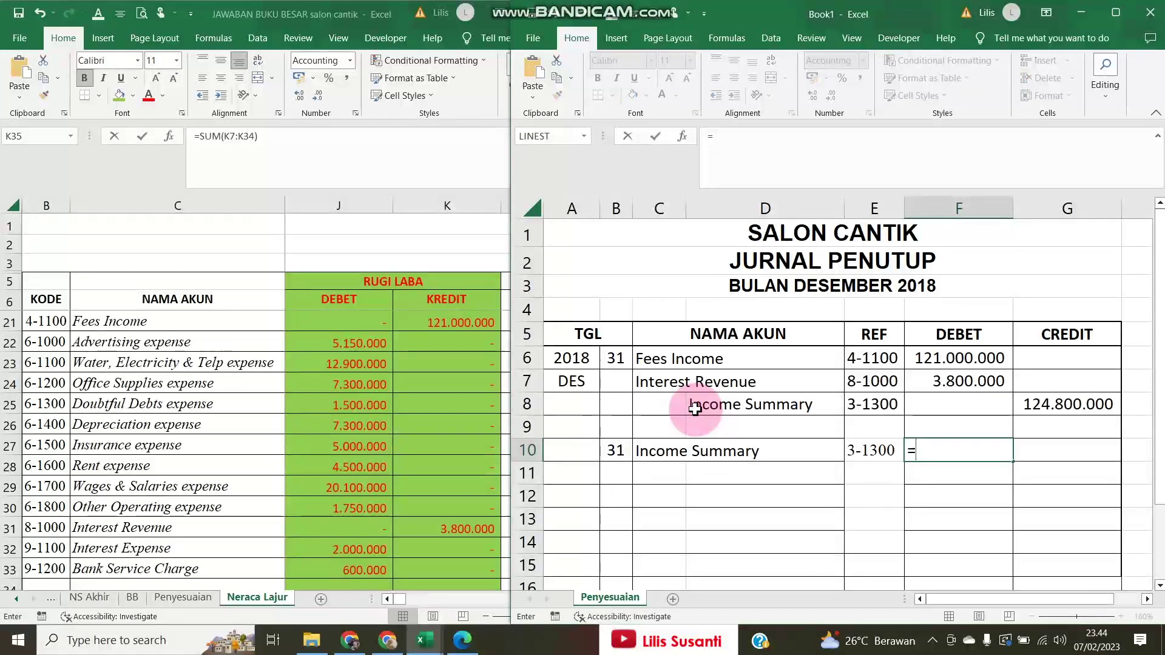
pyautogui.click(410, 450)
pyautogui.scroll(-2, 362, 480)
pyautogui.scroll(-2, 350, 484)
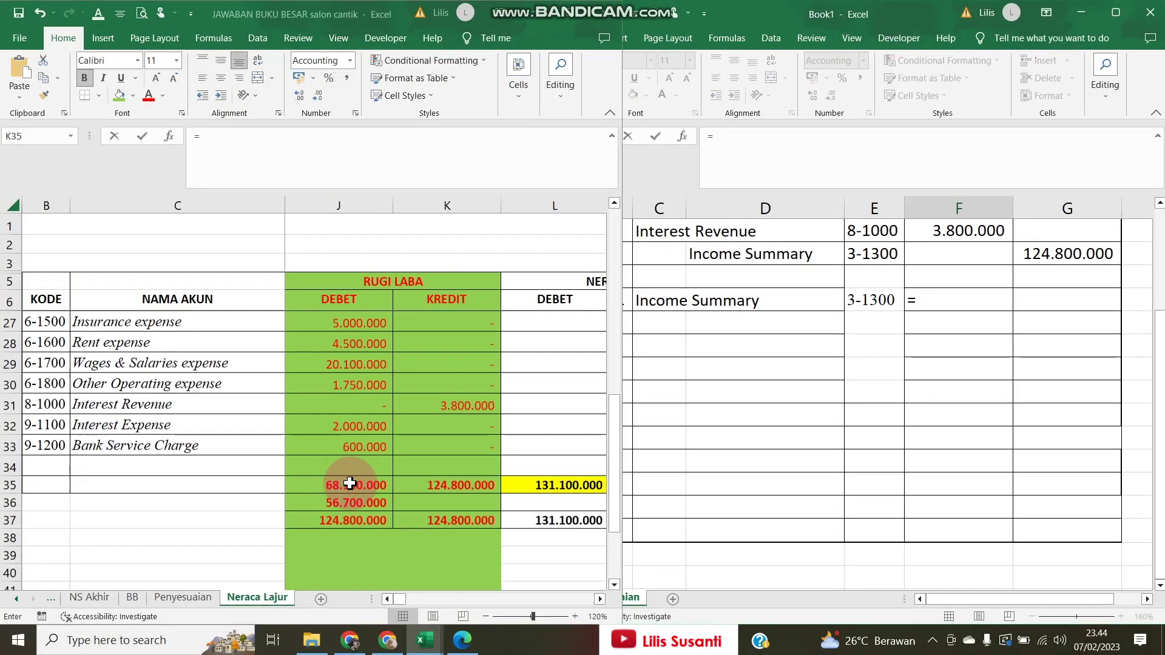
pyautogui.click(355, 483)
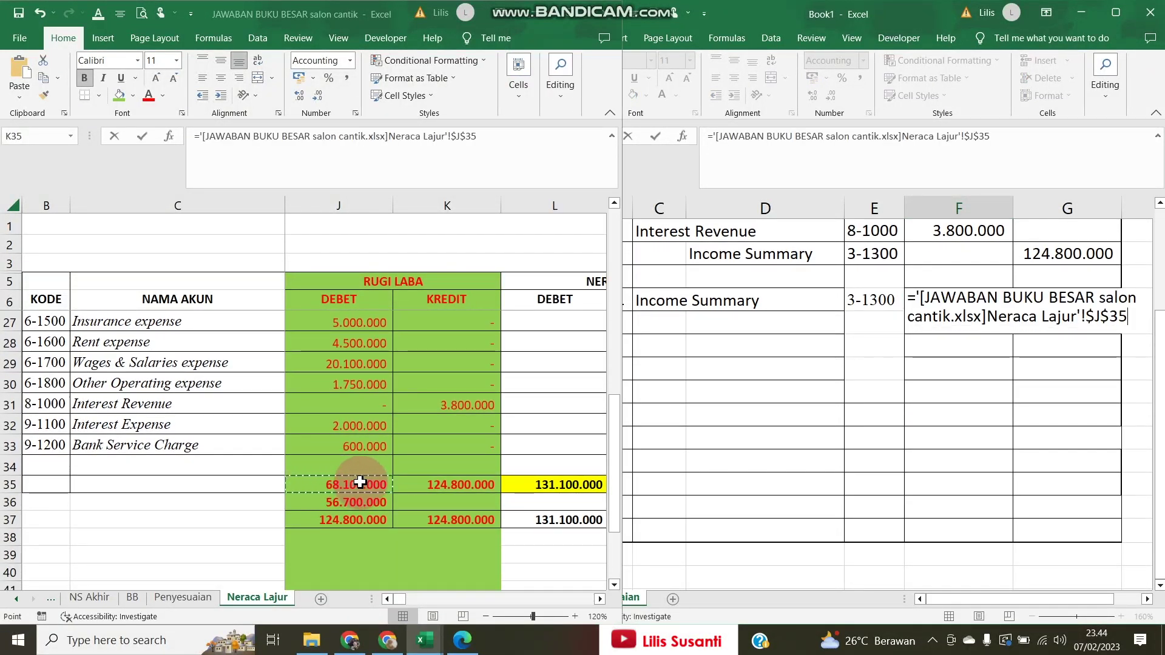
pyautogui.press('Return')
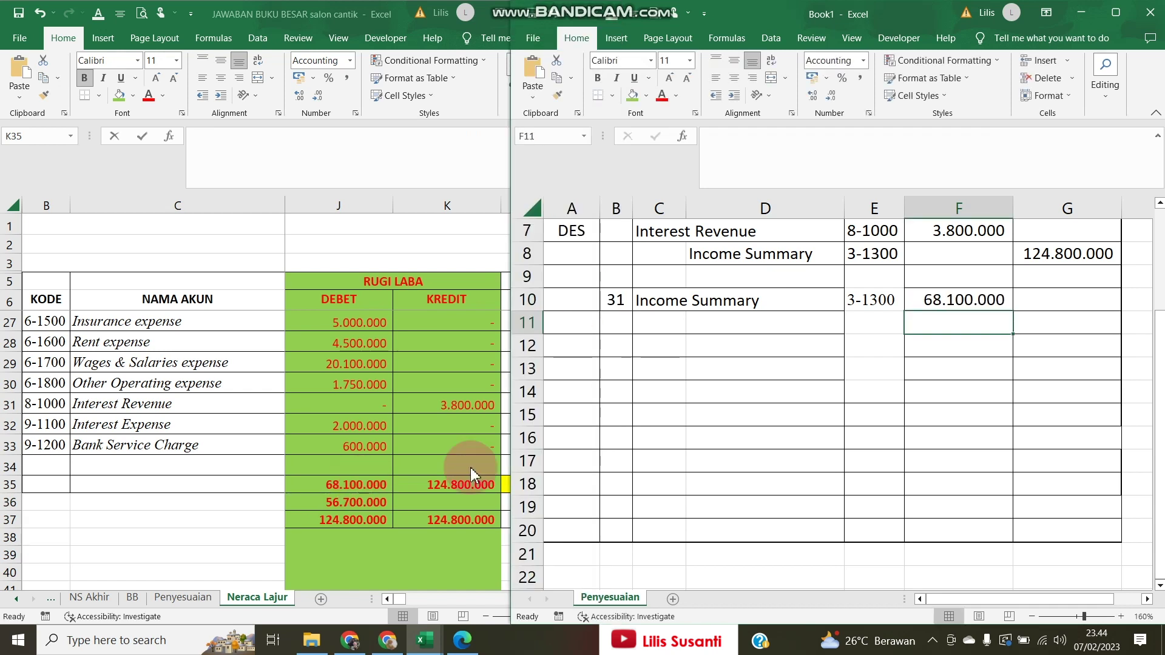
# Copy the expense account names from Neraca Lajur cells C22:C30 and paste them as values into D11:D19 of the journal
pyautogui.click(329, 350)
pyautogui.scroll(3, 328, 347)
pyautogui.scroll(-1, 328, 344)
pyautogui.scroll(-1, 328, 345)
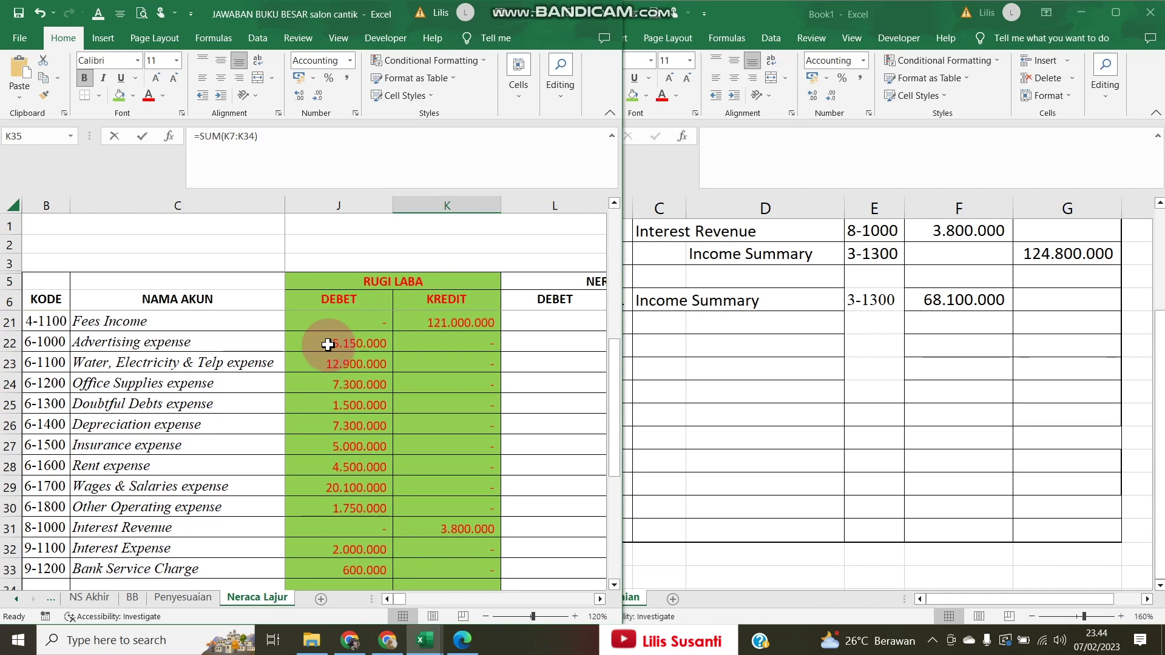
pyautogui.moveTo(125, 342); pyautogui.dragTo(135, 476)
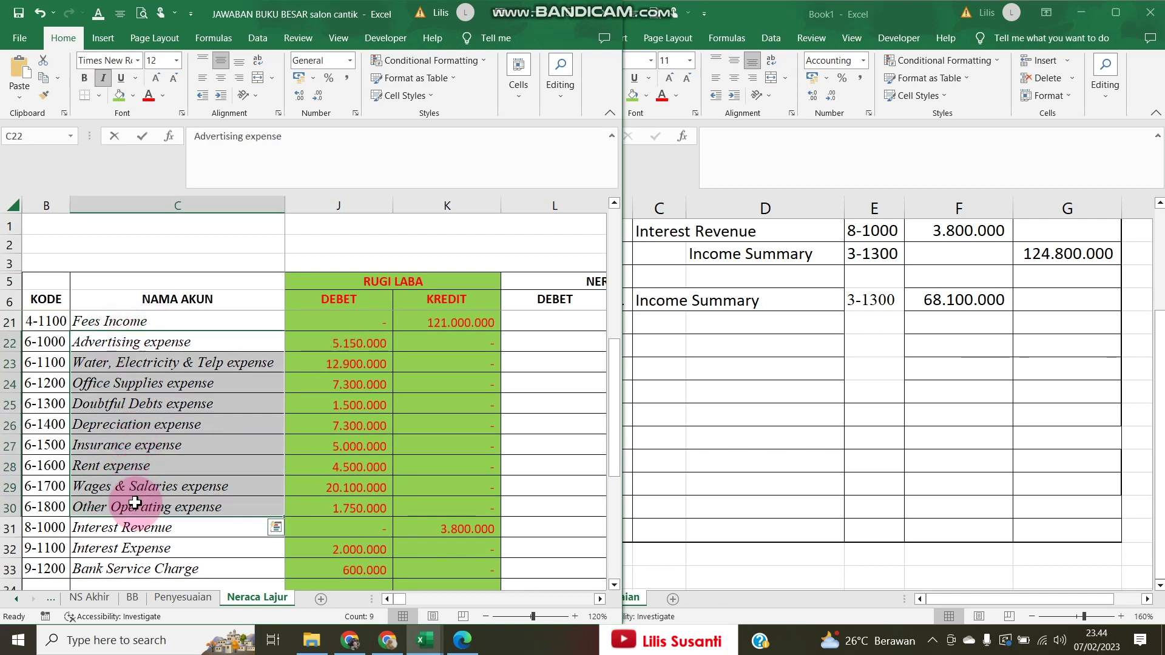
pyautogui.hotkey('ctrl', 'c')
pyautogui.click(665, 302)
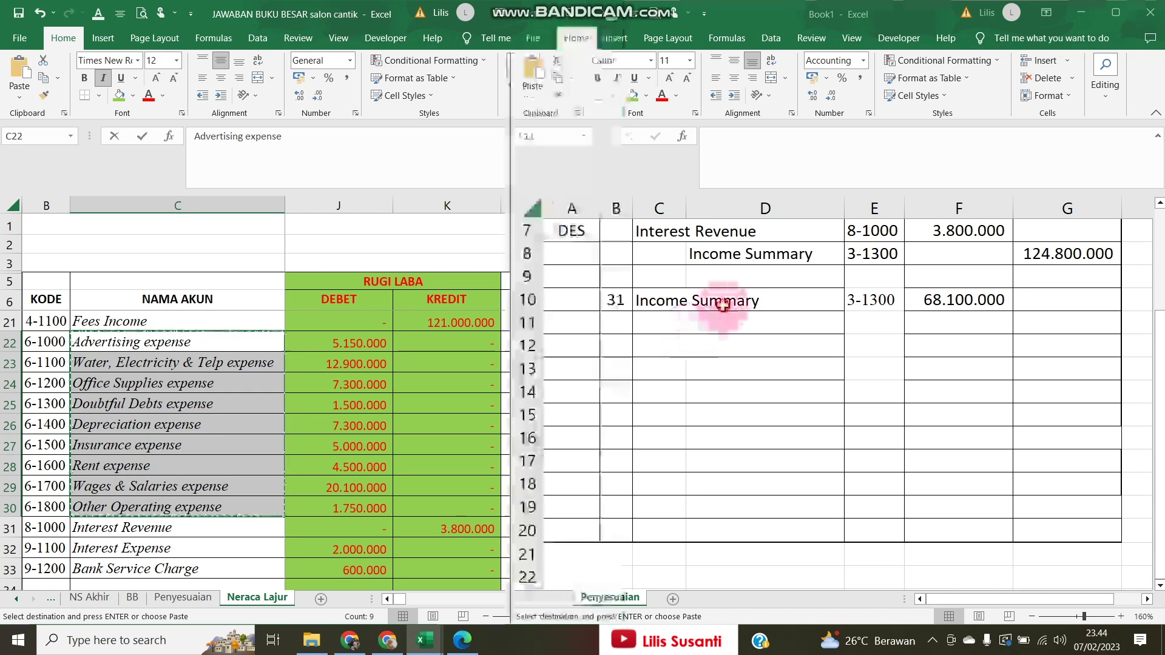
pyautogui.rightClick(693, 327)
pyautogui.click(709, 364)
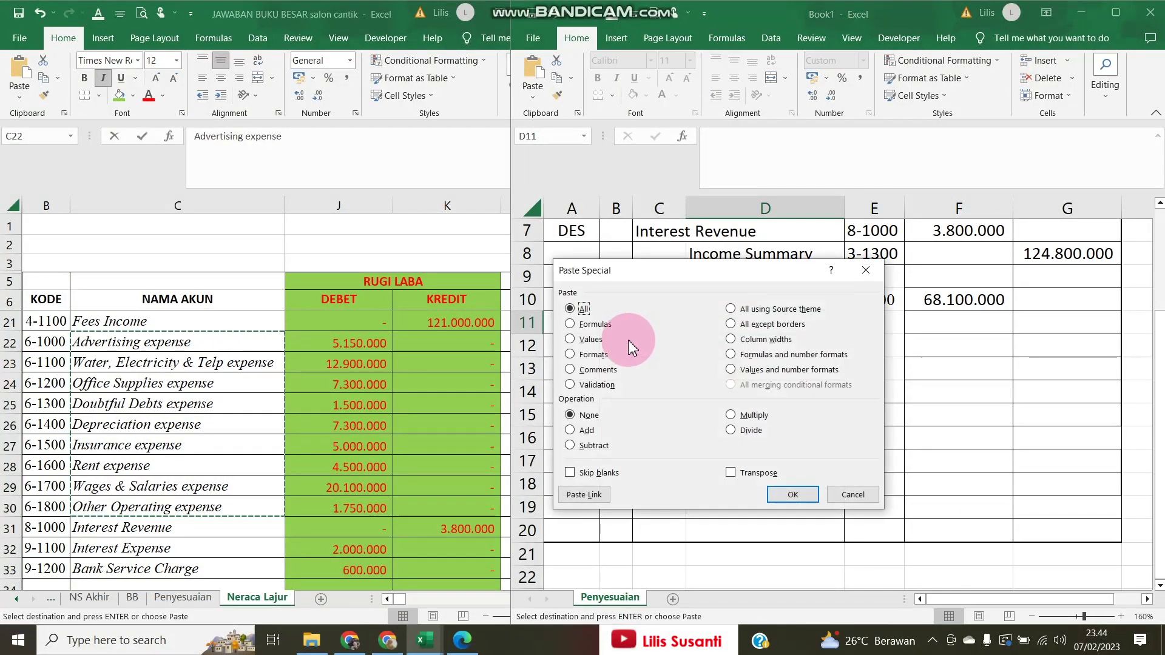
pyautogui.click(774, 496)
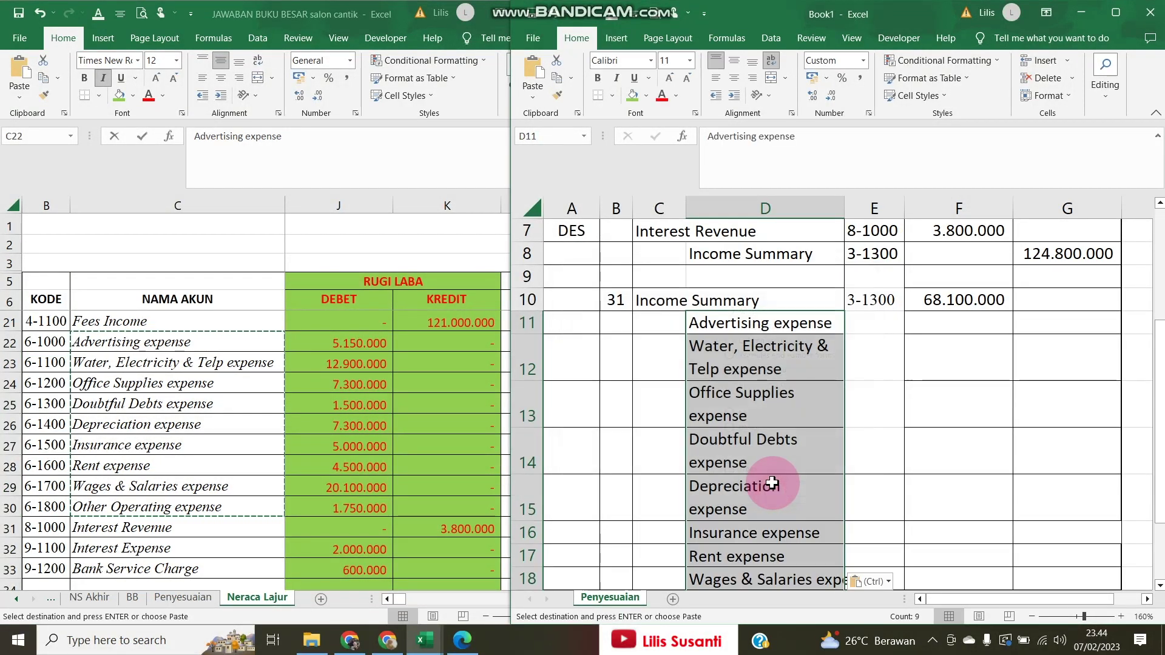
pyautogui.scroll(-2, 772, 482)
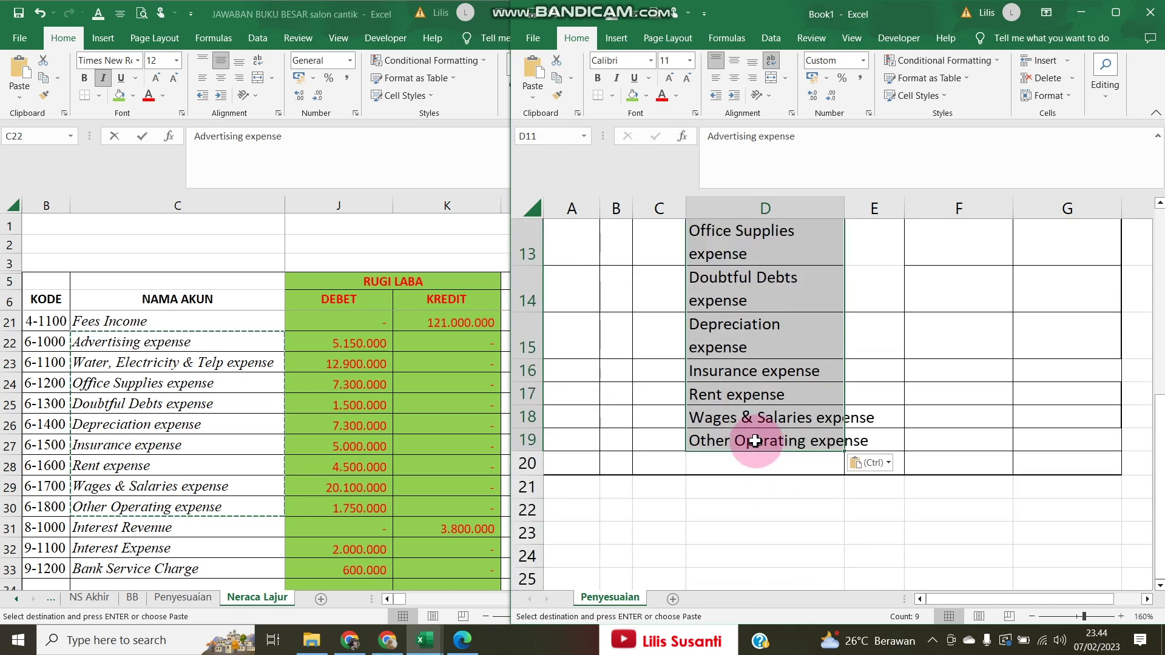
pyautogui.moveTo(719, 464); pyautogui.dragTo(733, 538)
pyautogui.press('Escape')
# Enlarge the journal workbook's window and widen column D until each expense account name fits on one line
pyautogui.scroll(2, 838, 485)
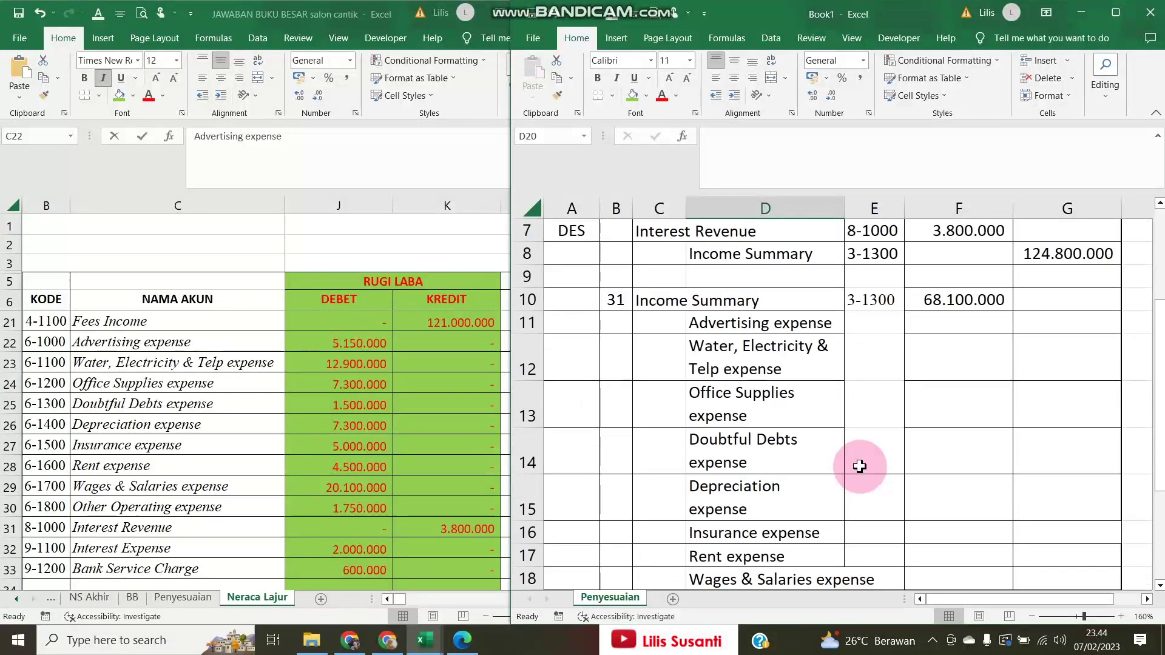
pyautogui.moveTo(847, 205); pyautogui.dragTo(879, 201)
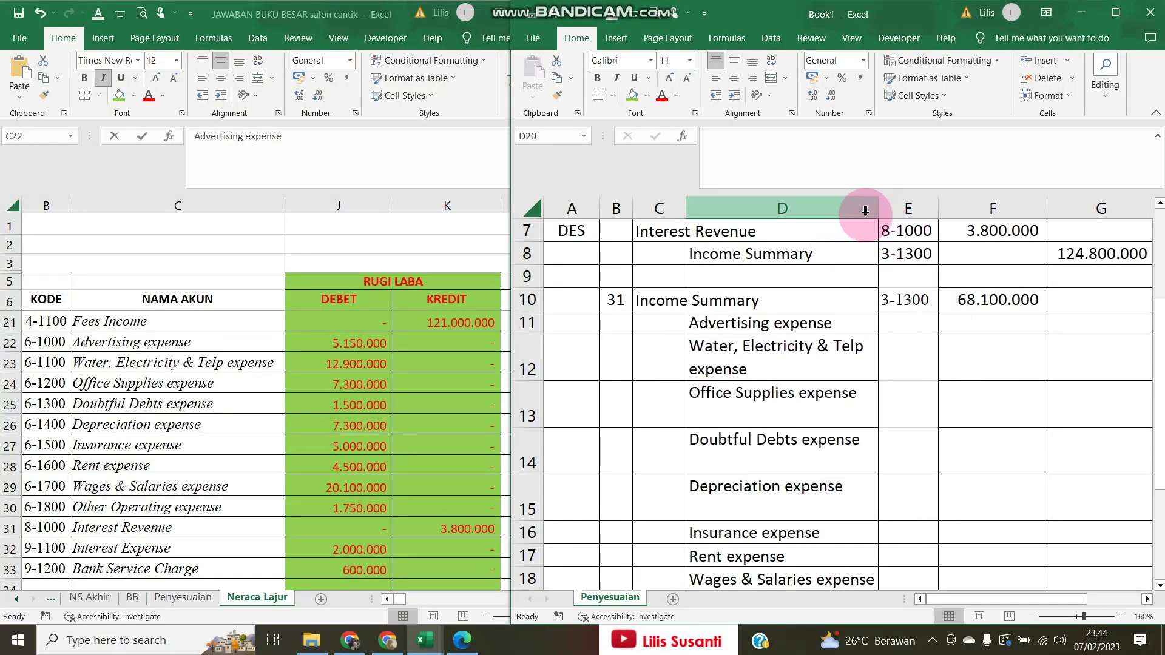
pyautogui.moveTo(509, 262); pyautogui.dragTo(436, 262)
pyautogui.moveTo(800, 198); pyautogui.dragTo(839, 200)
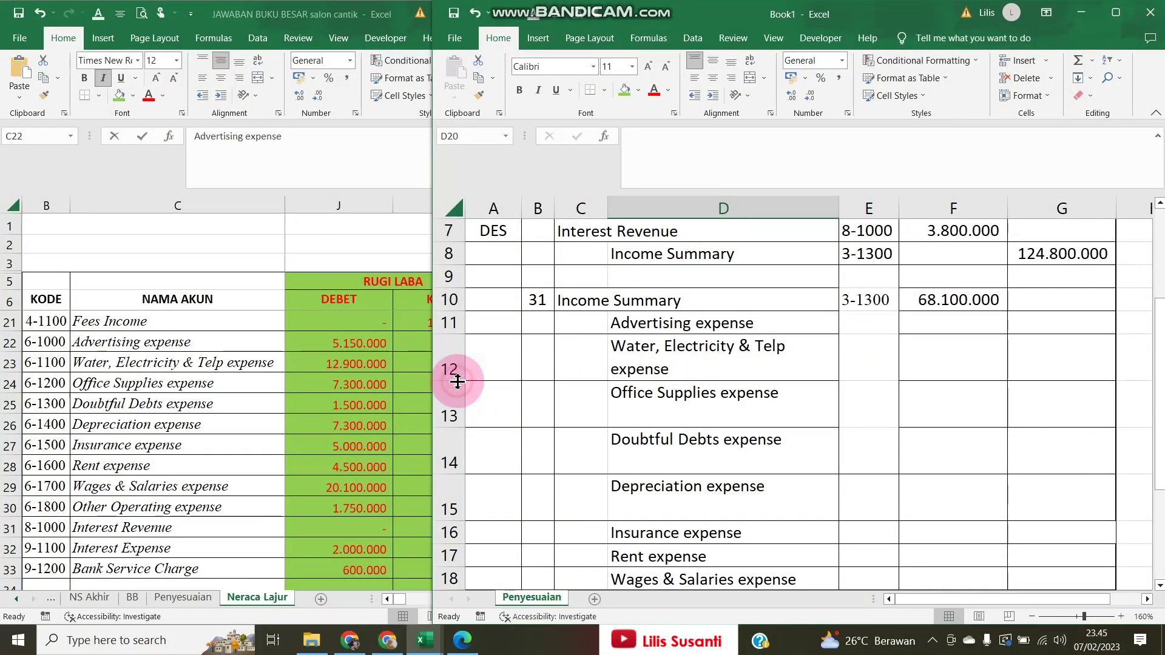
pyautogui.moveTo(840, 204); pyautogui.dragTo(866, 201)
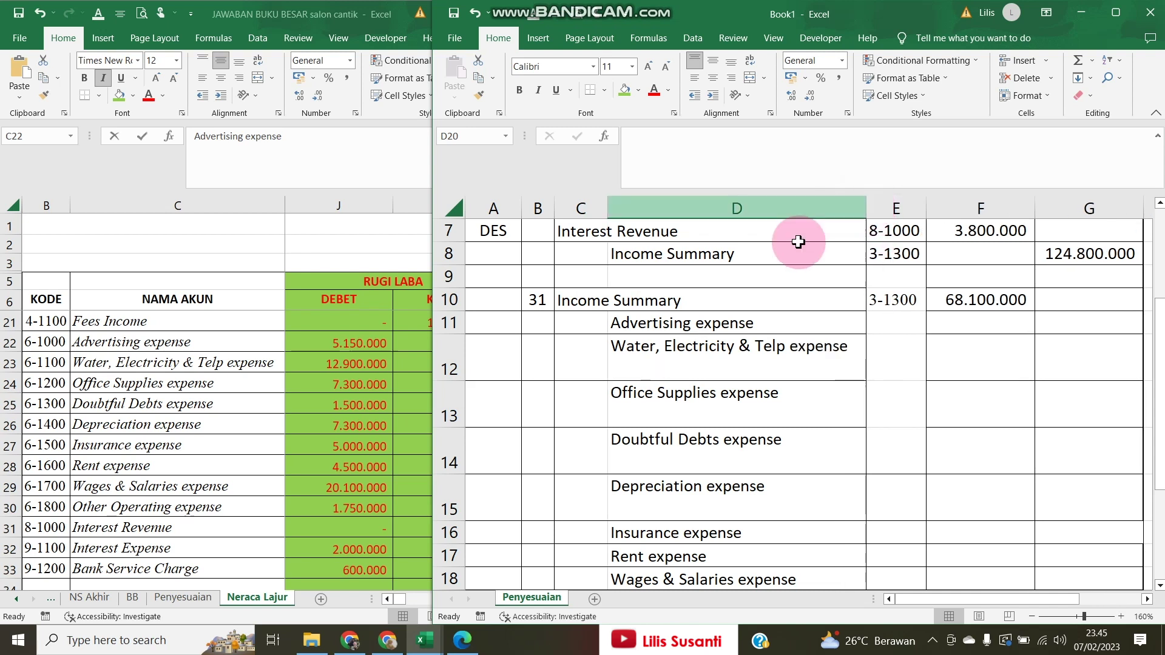
# Auto-fit the row heights across the whole journal sheet
pyautogui.click(451, 208)
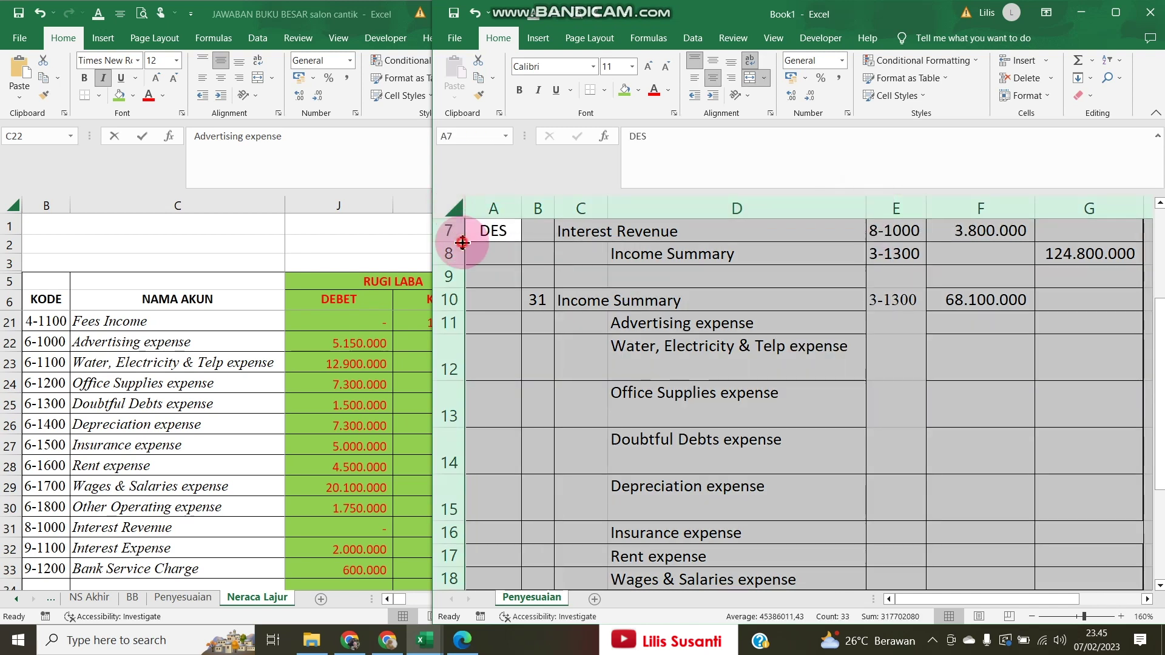
pyautogui.moveTo(462, 243); pyautogui.dragTo(462, 242)
pyautogui.click(809, 395)
# Copy the account codes 6-1000 to 6-1800 from Neraca Lajur cells B22:B30 and paste them as values into E11:E19
pyautogui.click(892, 324)
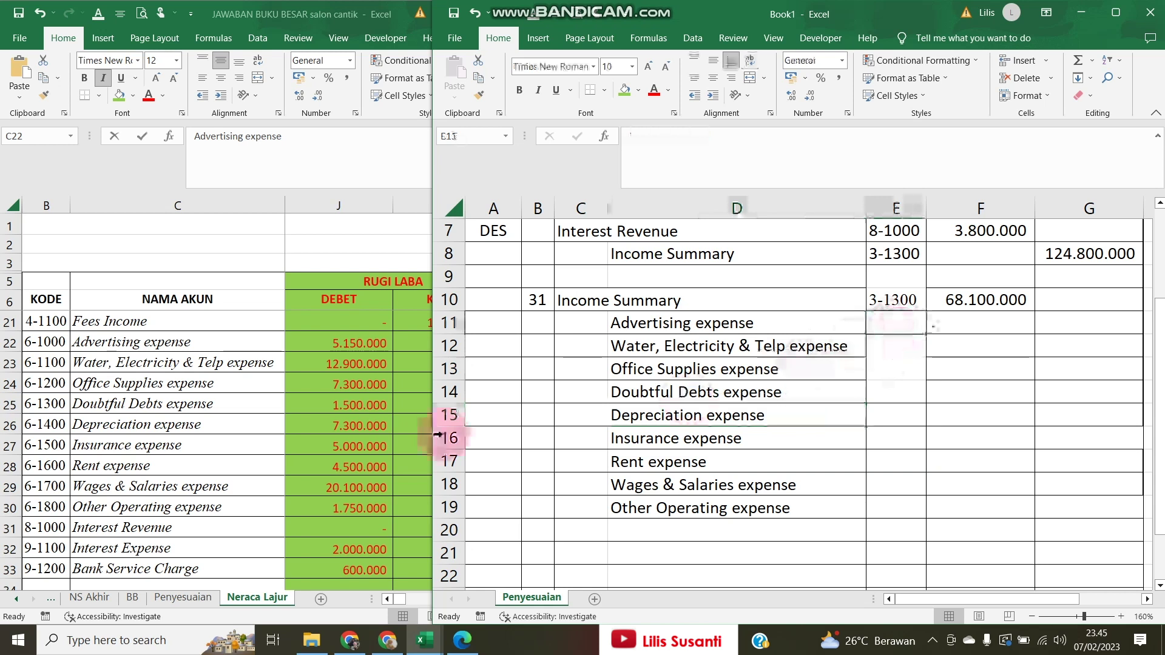
pyautogui.moveTo(44, 342); pyautogui.dragTo(44, 505)
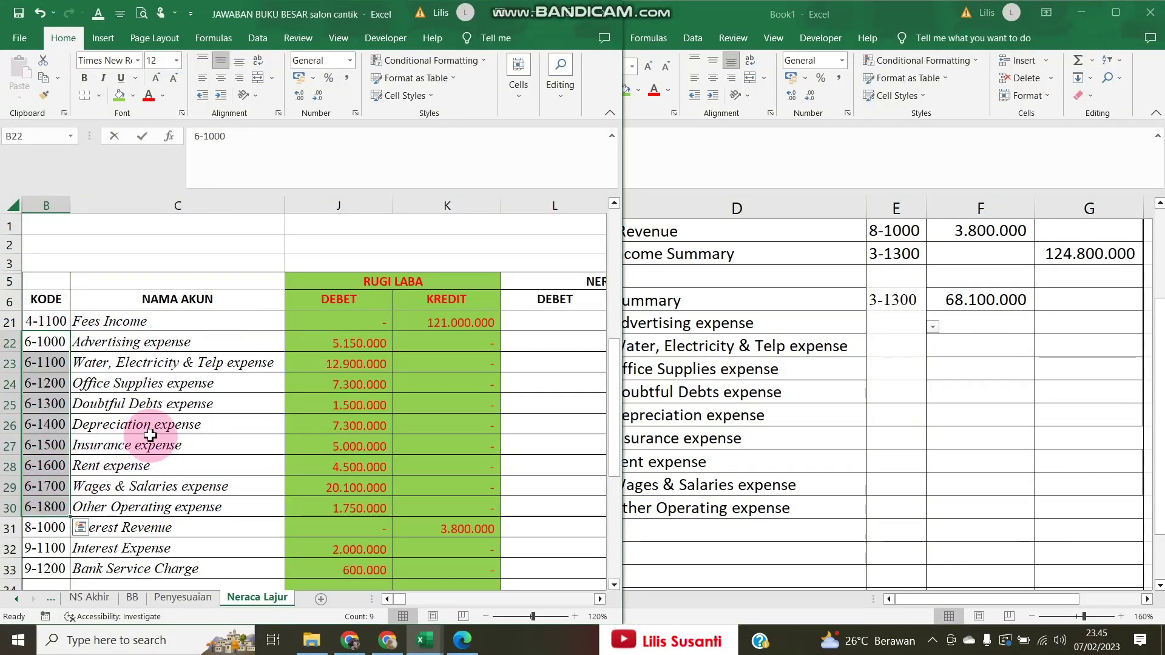
pyautogui.hotkey('ctrl', 'c')
pyautogui.click(886, 320)
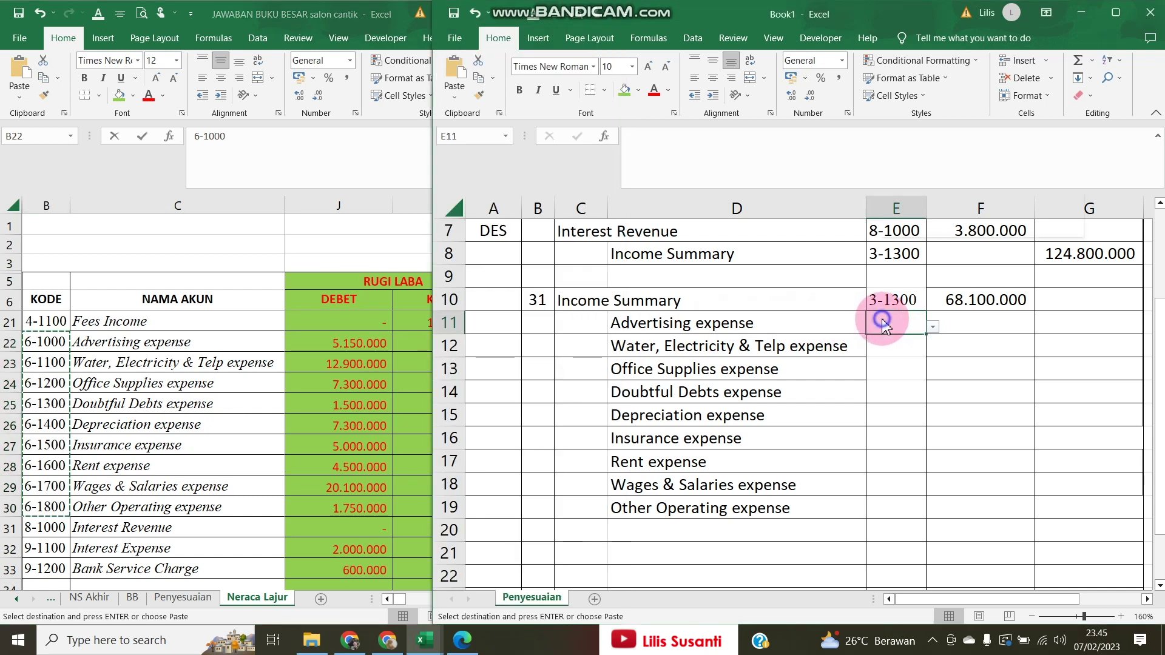
pyautogui.rightClick(883, 325)
pyautogui.click(894, 361)
pyautogui.click(770, 338)
pyautogui.click(972, 490)
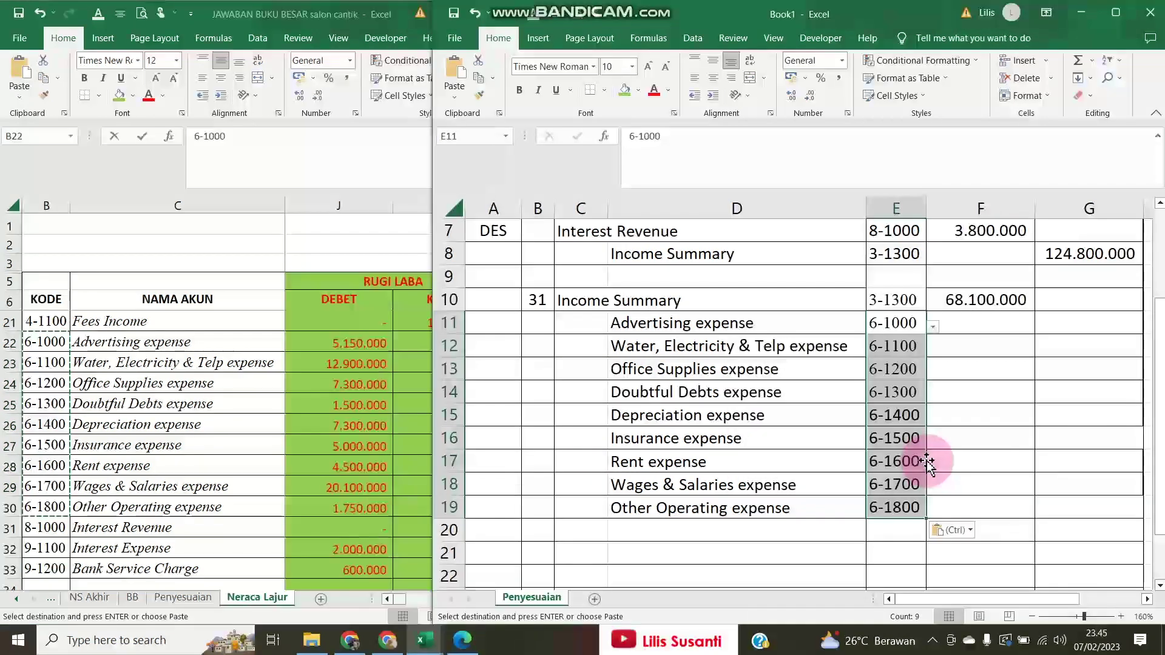
pyautogui.click(690, 435)
# Copy the RUGI LABA debit amounts from Neraca Lajur cells J22:J30 and paste them as values into the credit cells G11:G19
pyautogui.click(341, 338)
pyautogui.moveTo(340, 339); pyautogui.dragTo(349, 508)
pyautogui.hotkey('ctrl', 'c')
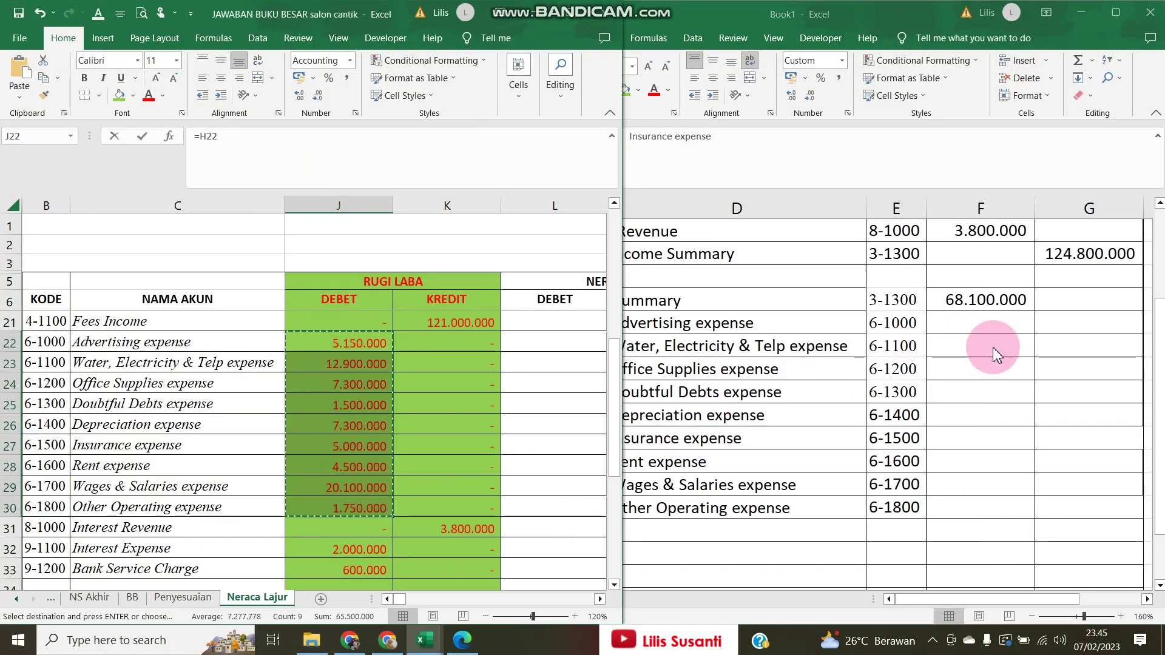
pyautogui.click(1054, 322)
pyautogui.rightClick(1052, 331)
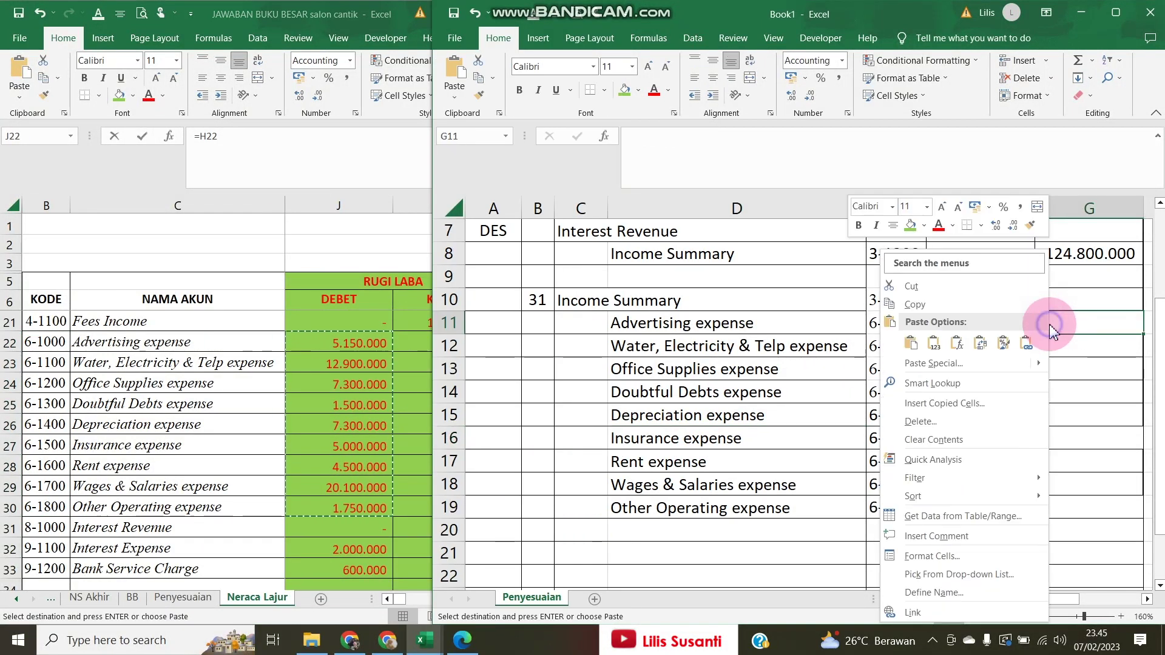
pyautogui.click(933, 363)
pyautogui.click(795, 343)
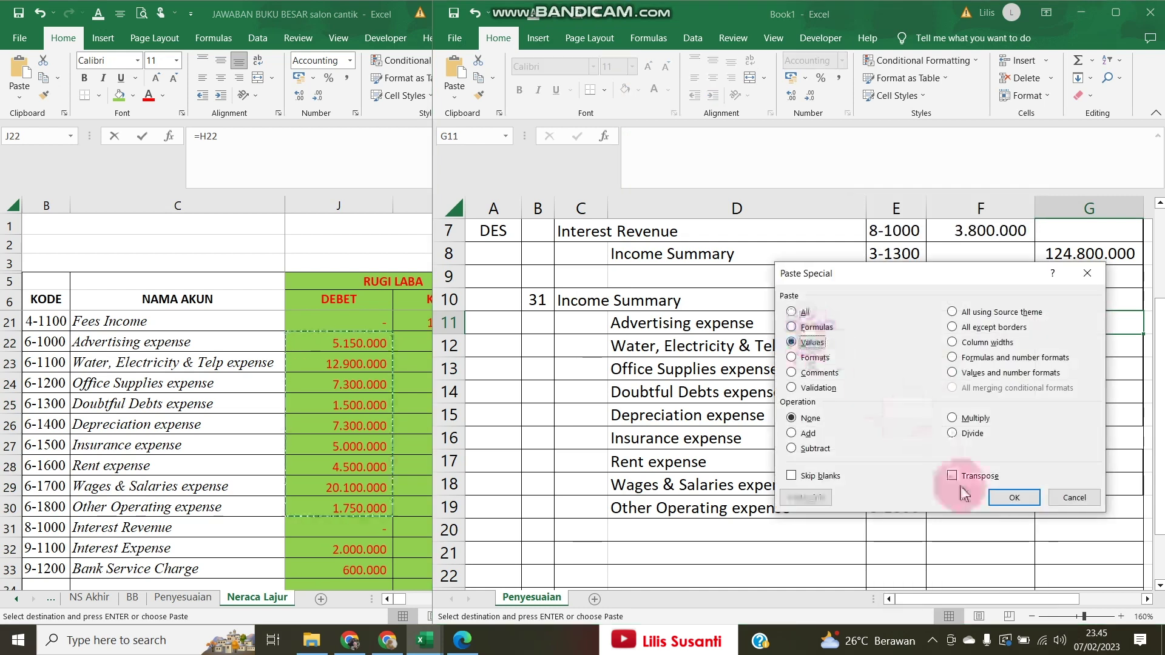
pyautogui.click(1014, 497)
# Copy the names Interest Expense and Bank Service Charge from Neraca Lajur cells C32:C33 and paste them as values into D20:D21
pyautogui.click(725, 537)
pyautogui.click(177, 545)
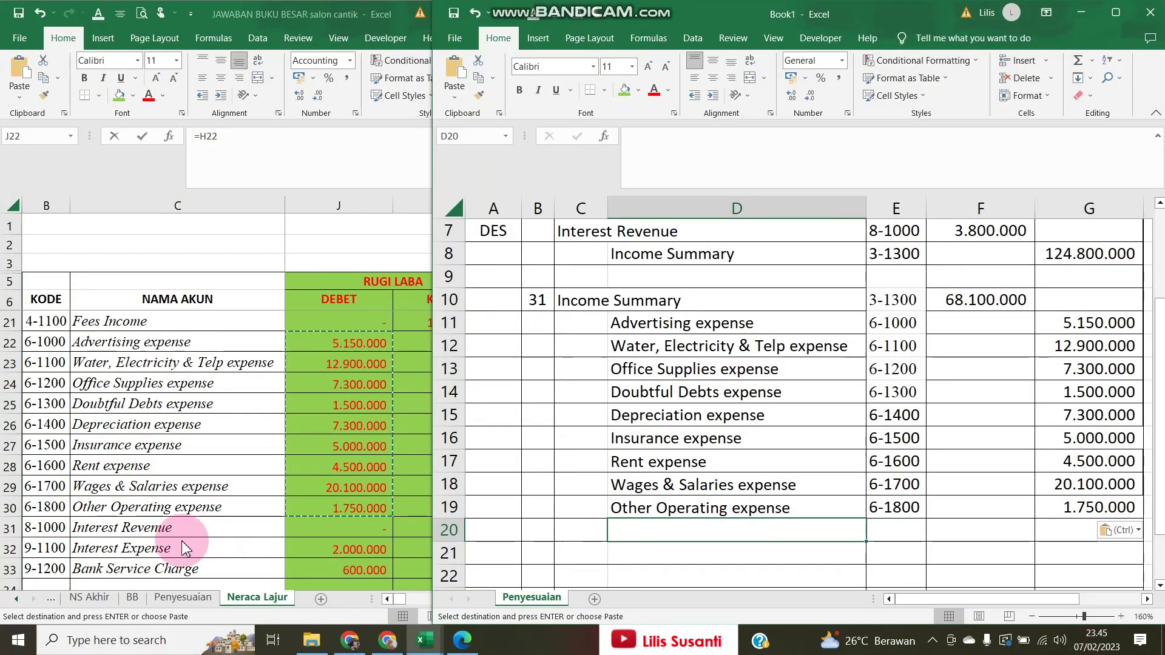
pyautogui.moveTo(149, 549); pyautogui.dragTo(138, 561)
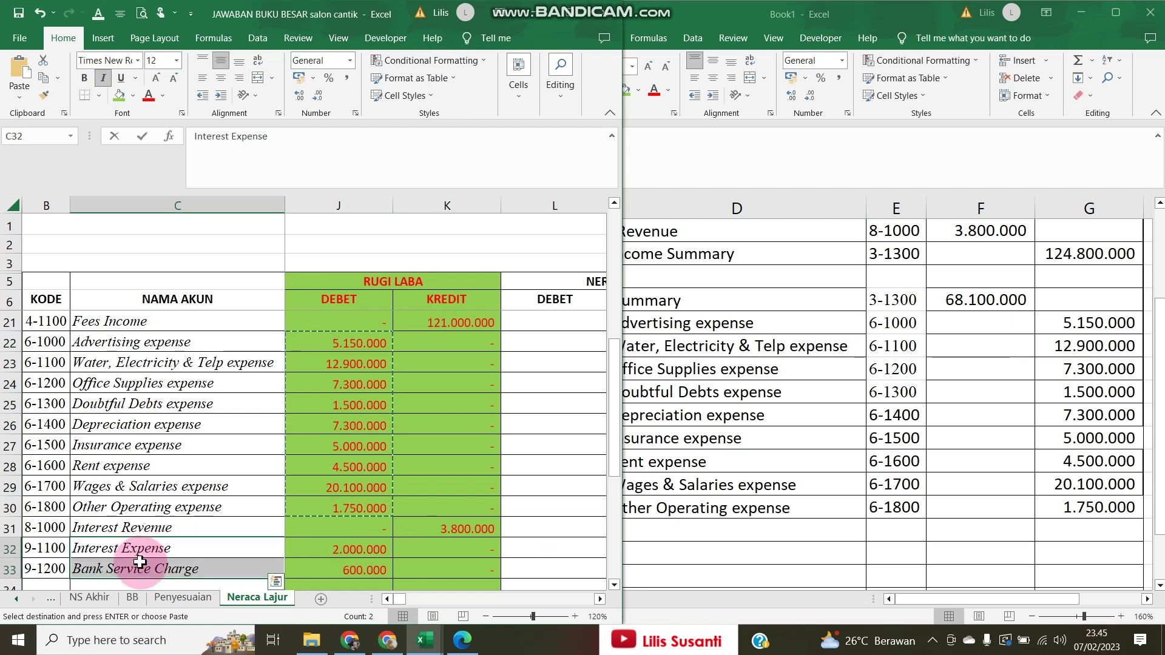
pyautogui.hotkey('ctrl', 'c')
pyautogui.click(762, 528)
pyautogui.rightClick(697, 534)
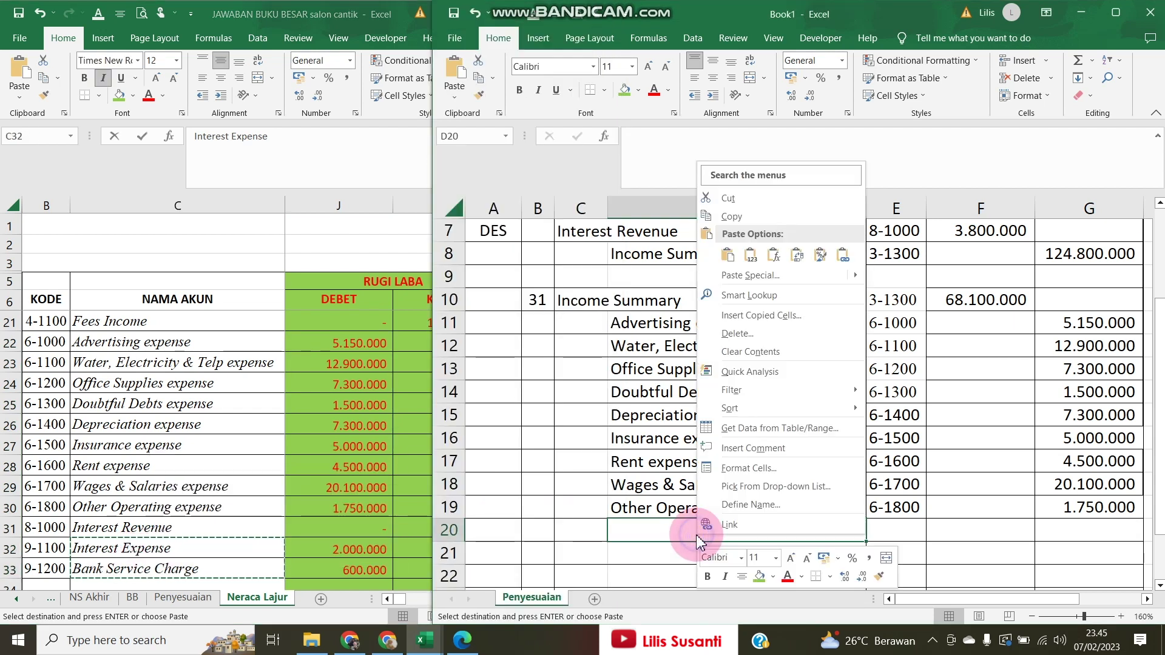
pyautogui.click(747, 275)
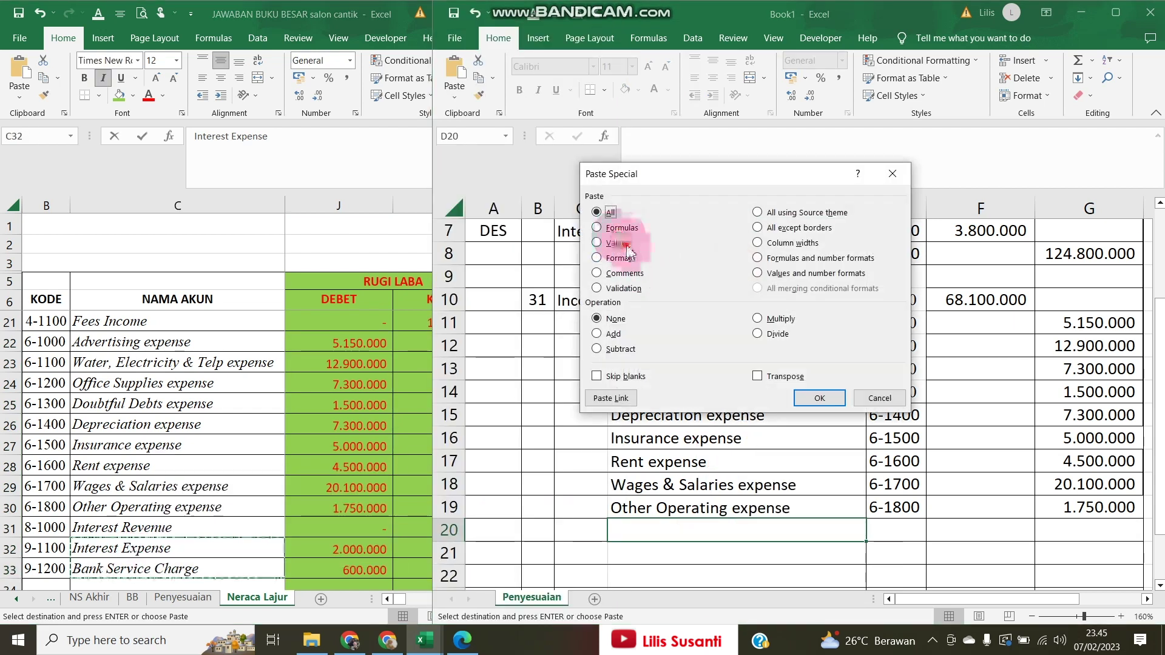
pyautogui.click(619, 243)
pyautogui.click(819, 398)
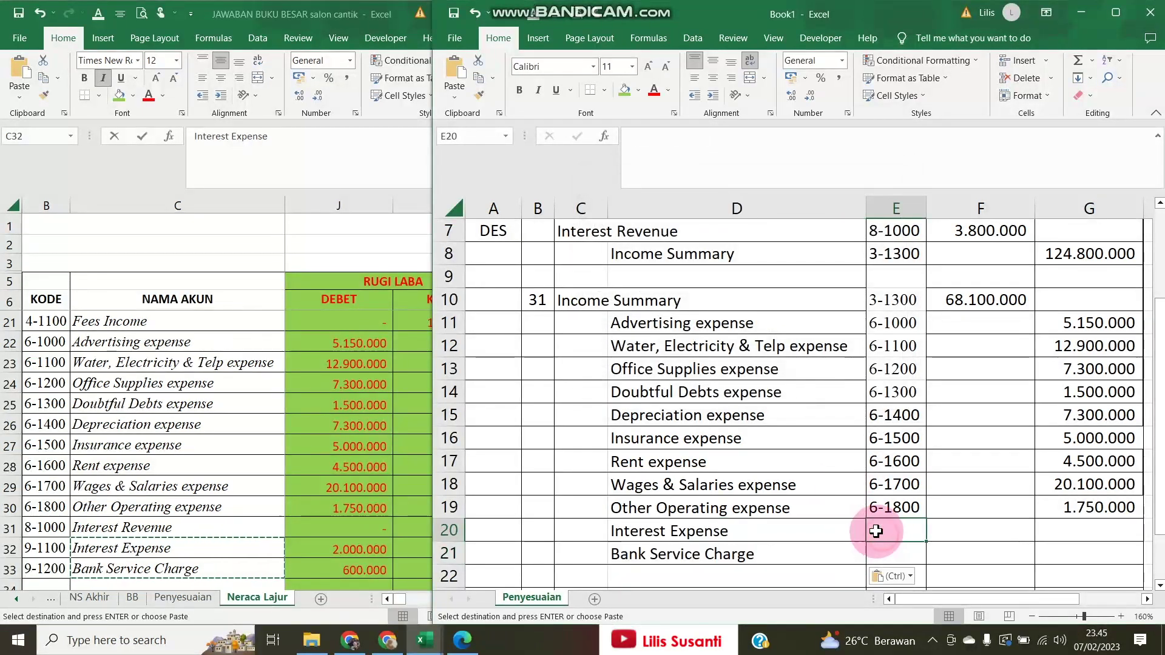
# Copy the account codes 9-1100 and 9-1200 from Neraca Lajur cells B32:B33 and paste them as values into E20:E21
pyautogui.click(27, 555)
pyautogui.moveTo(27, 549); pyautogui.dragTo(41, 560)
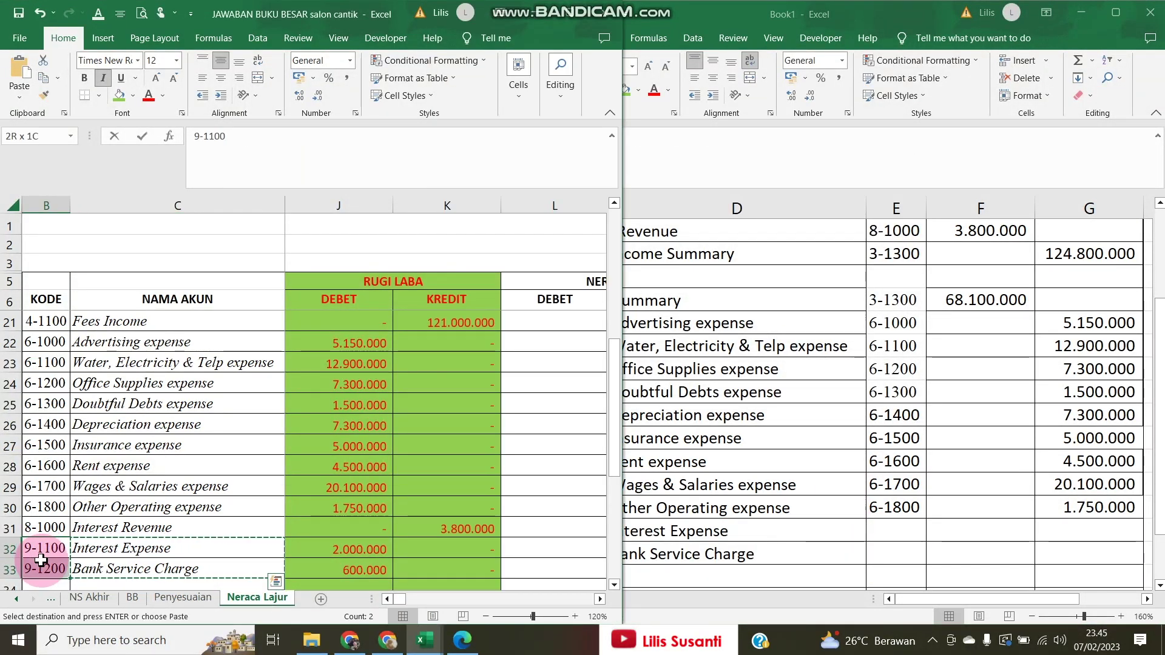
pyautogui.click(884, 531)
pyautogui.rightClick(891, 532)
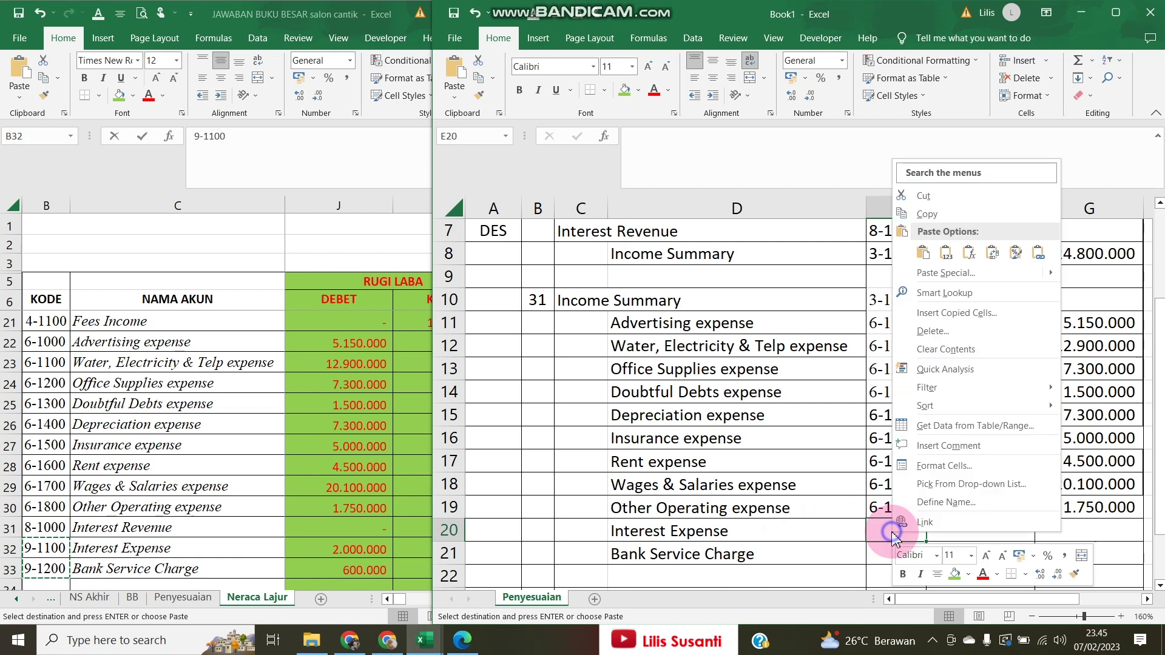
pyautogui.click(942, 273)
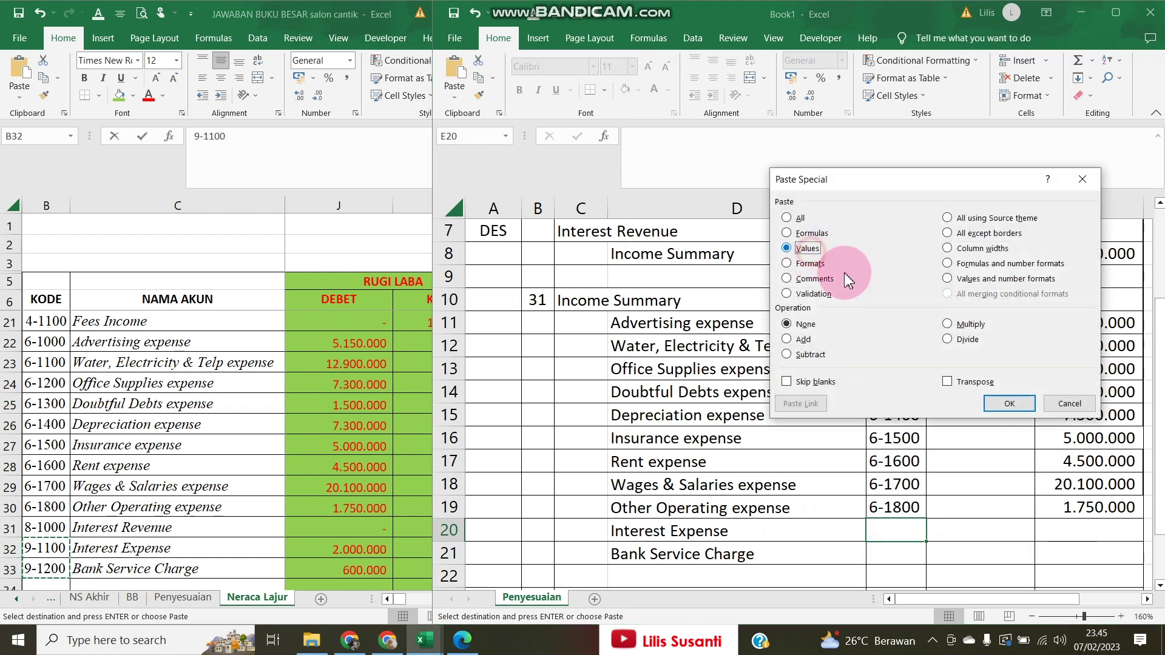
pyautogui.click(1010, 404)
# Link credit cells G20 and G21 to the Interest Expense and Bank Service Charge debits in Neraca Lajur cells J32 and J33
pyautogui.click(1077, 528)
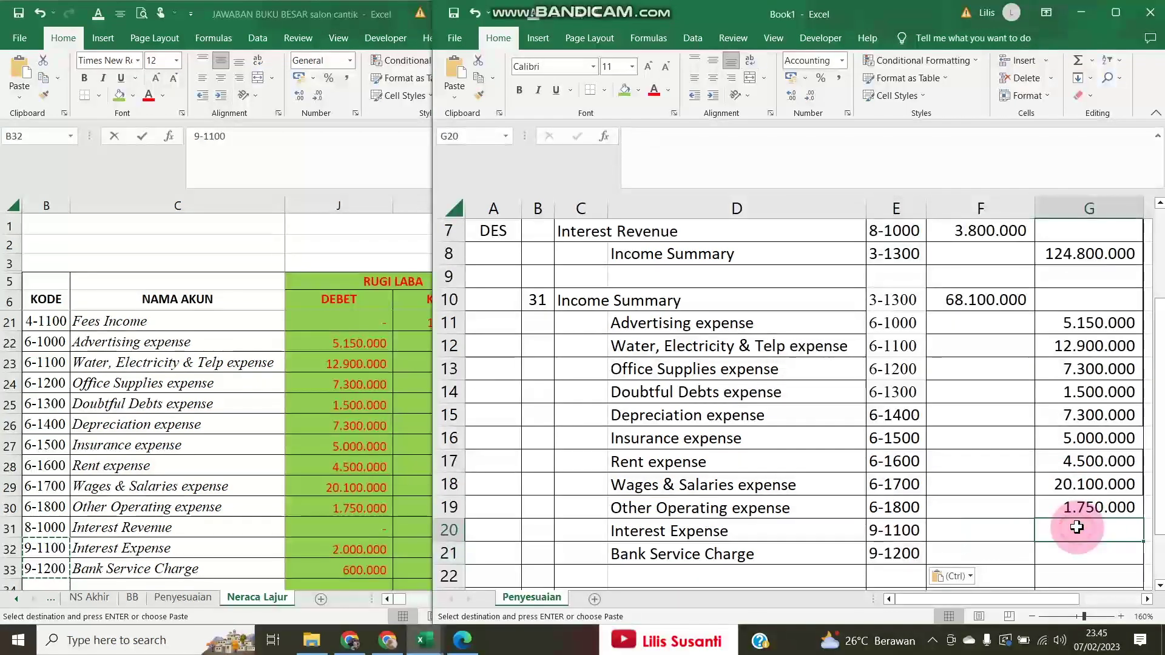
pyautogui.write('=')
pyautogui.click(362, 548)
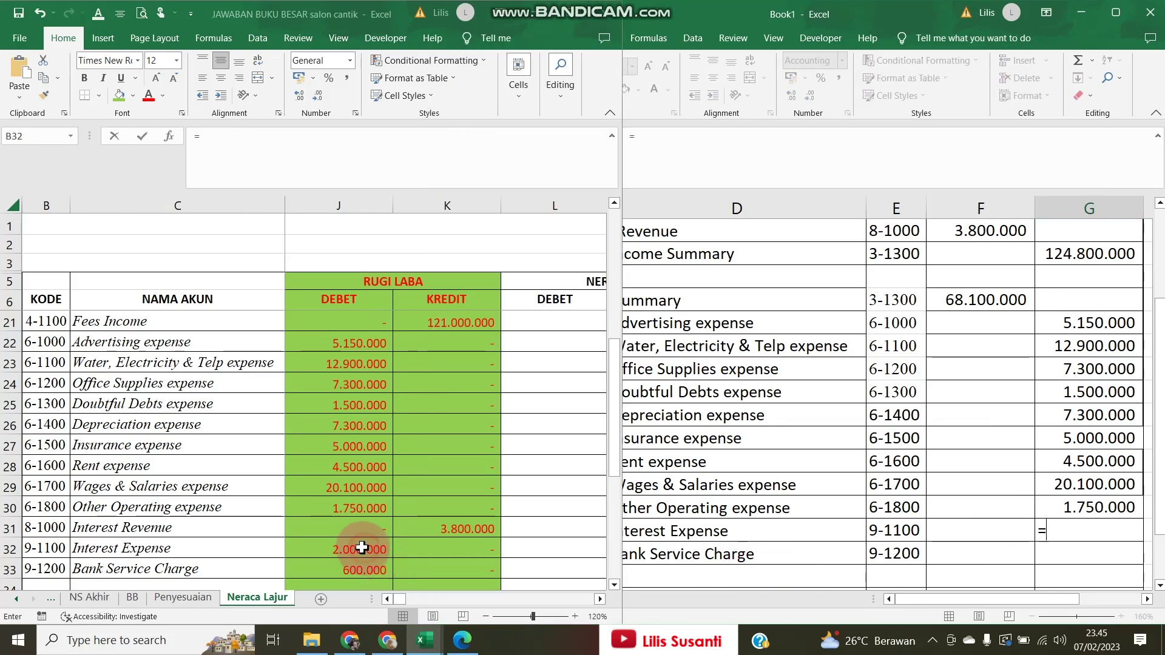
pyautogui.press('Return')
pyautogui.write('=')
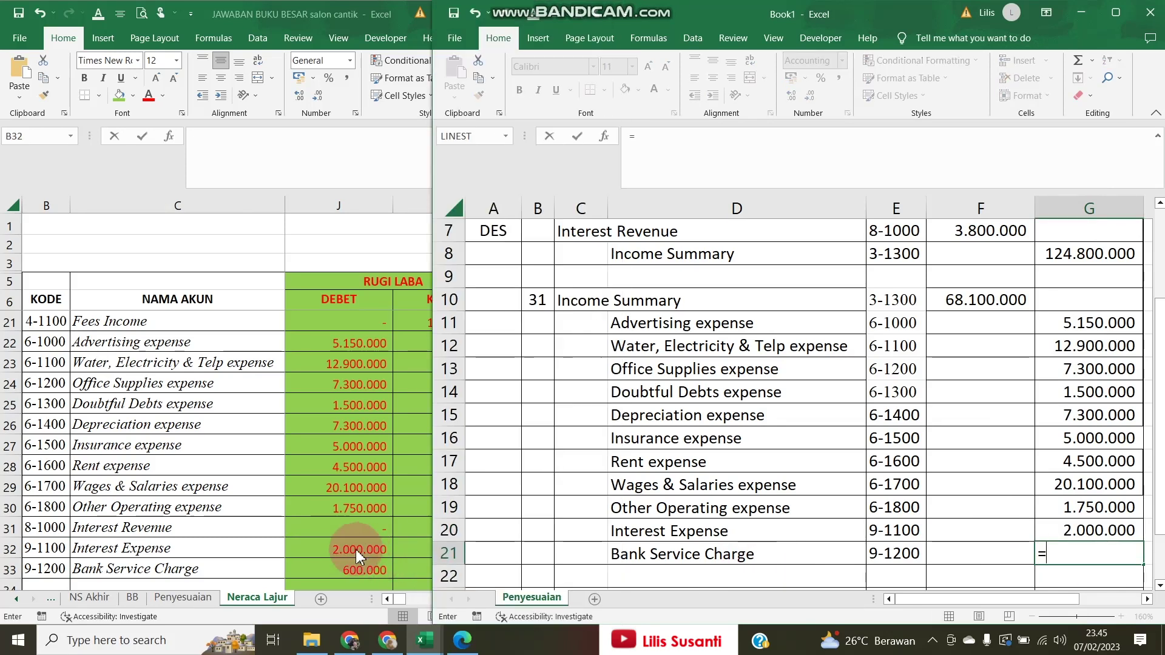
pyautogui.click(353, 560)
pyautogui.press('Return')
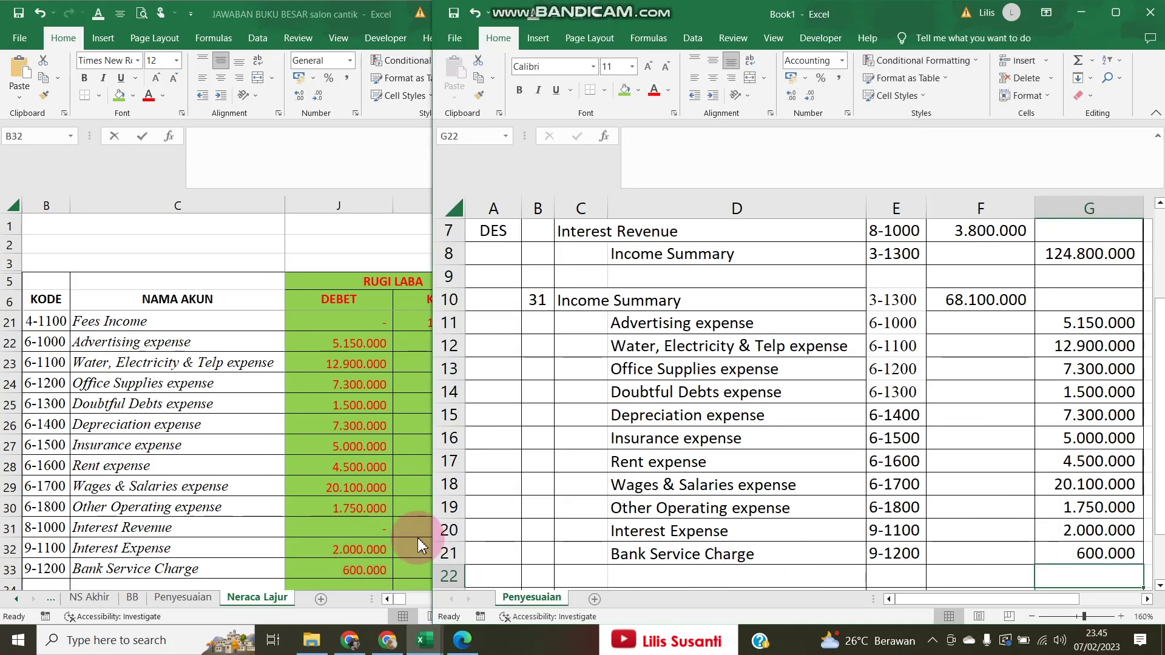
# Check the sum of credits G11:G21 against the Income Summary debit in F10 and review the RUGI LABA columns
pyautogui.moveTo(1082, 323); pyautogui.dragTo(1097, 554)
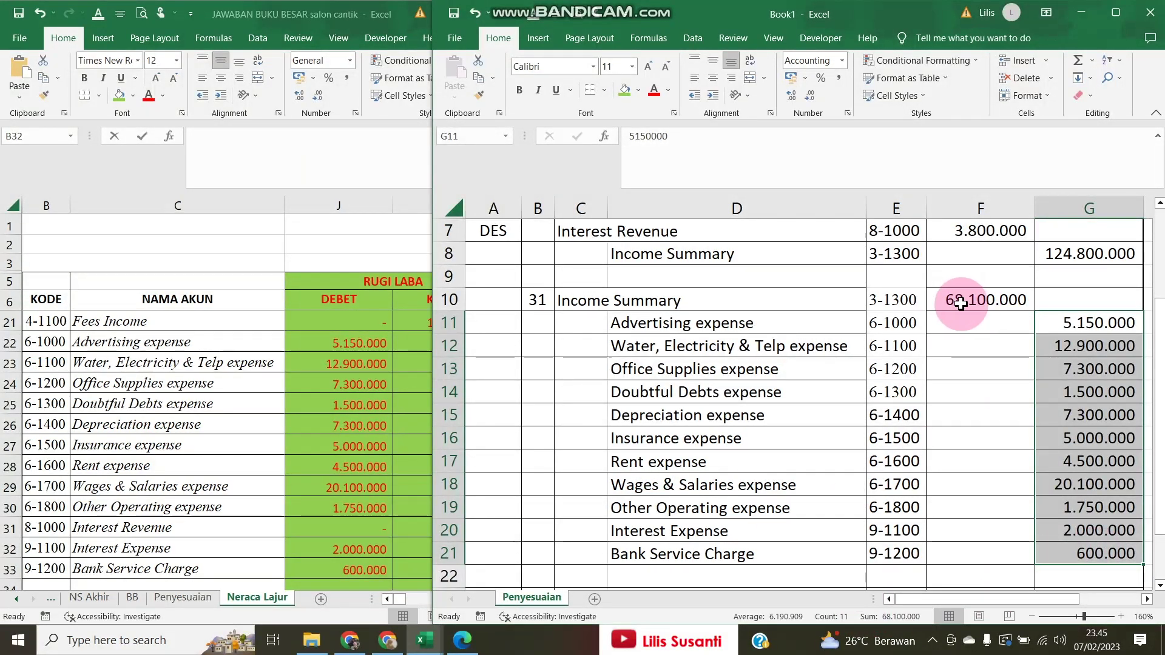
pyautogui.click(330, 370)
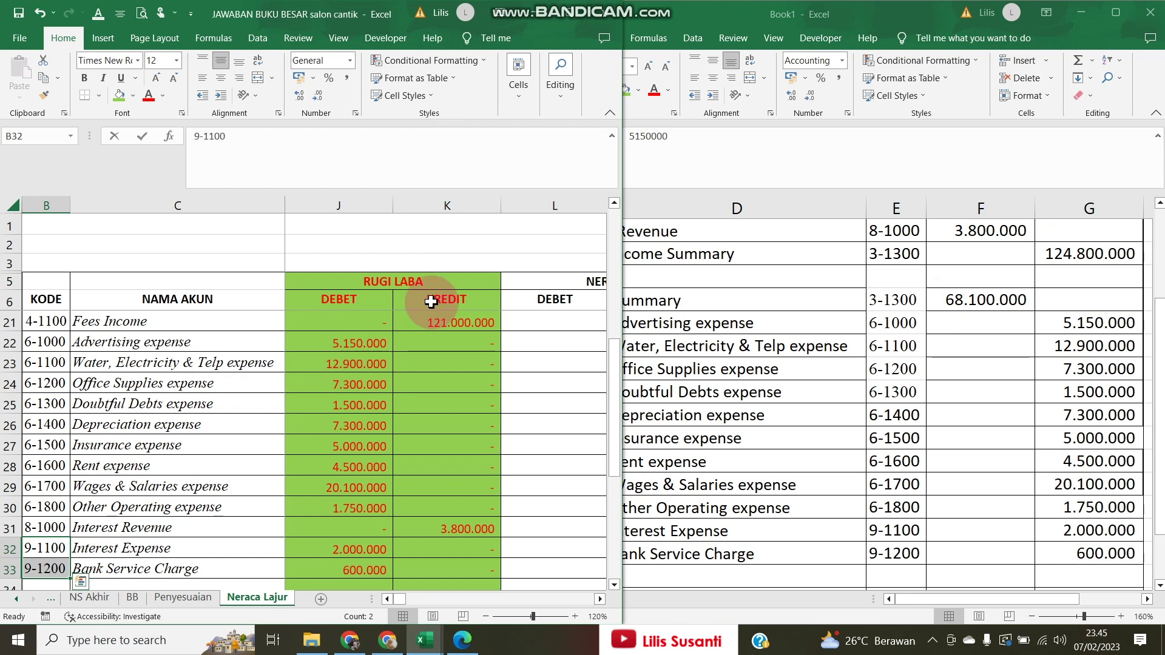
pyautogui.click(731, 247)
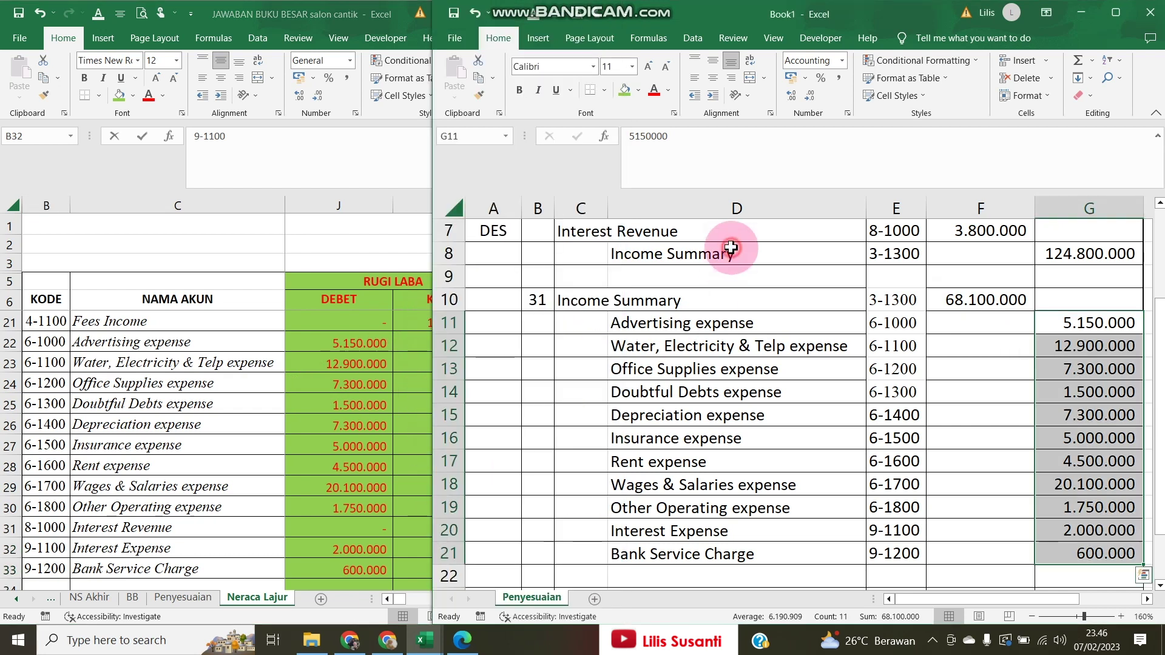
pyautogui.scroll(1, 635, 228)
pyautogui.scroll(-1, 632, 279)
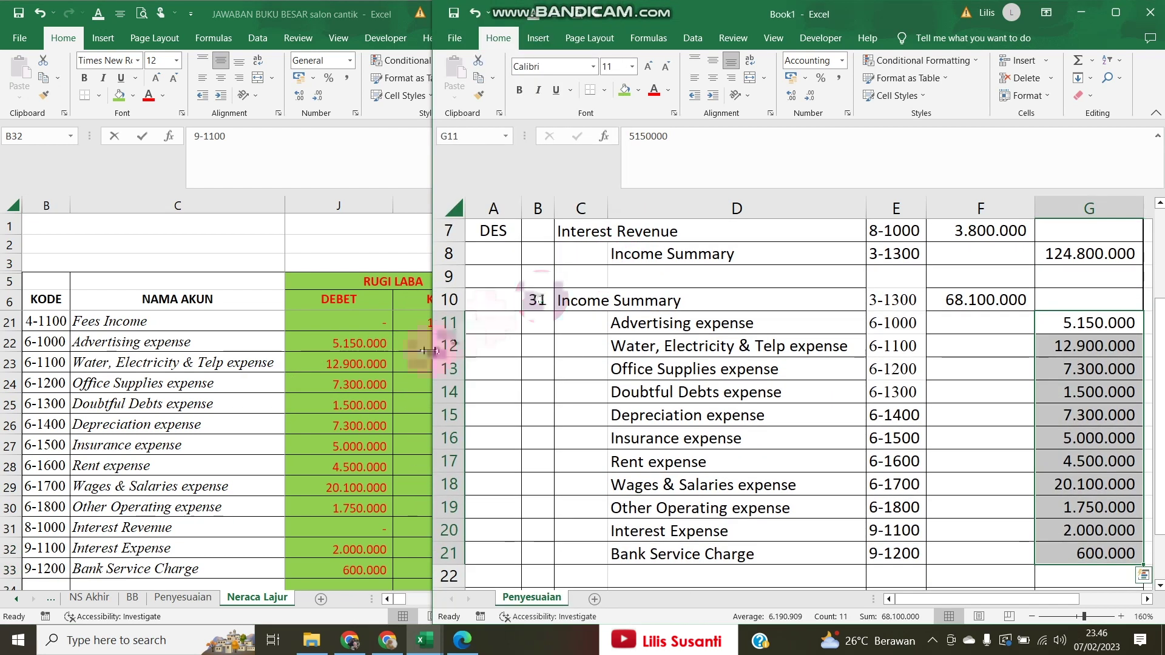
pyautogui.click(347, 341)
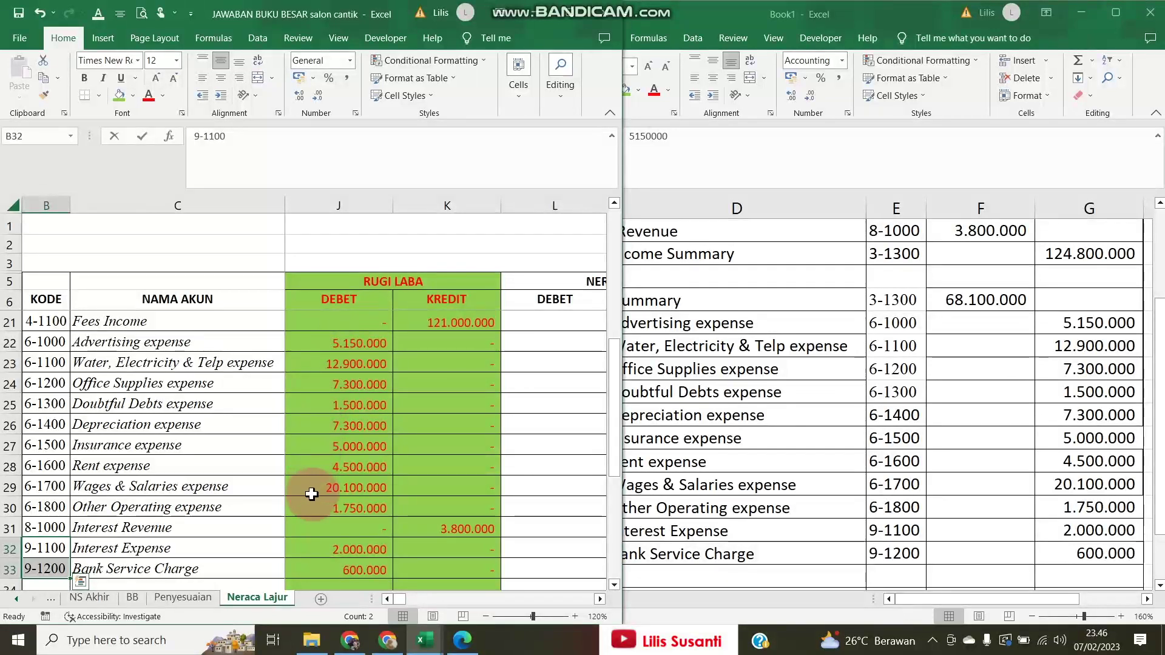
# Inspect the formula behind the difference between the RUGI LABA credit and debit totals in Neraca Lajur cell J36
pyautogui.click(741, 464)
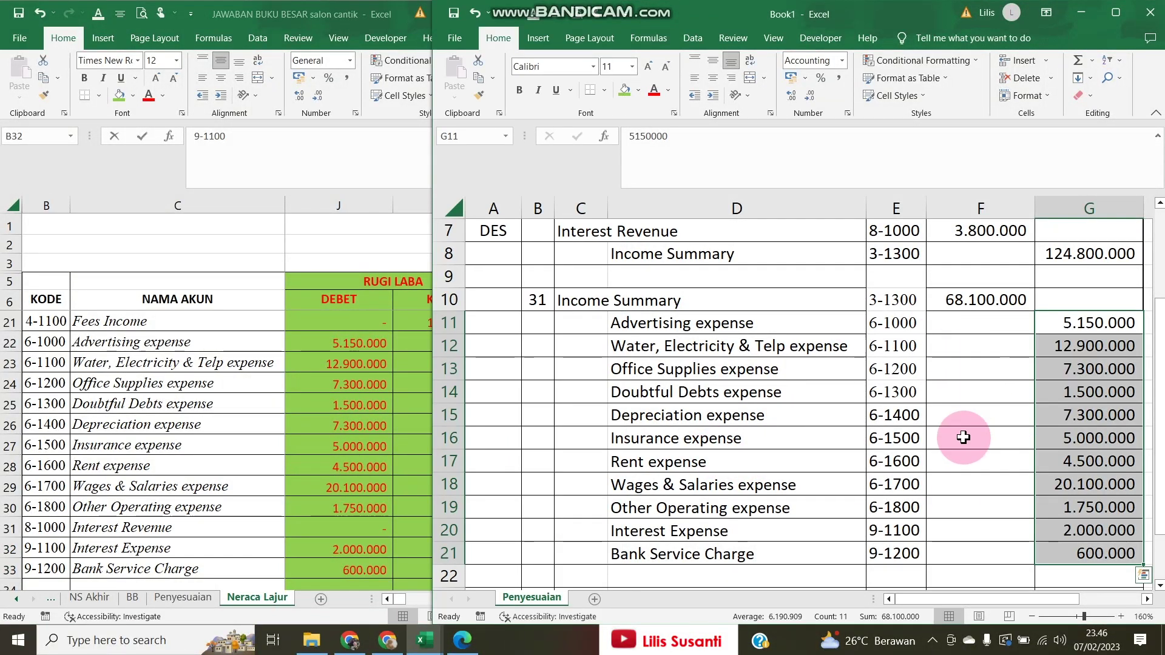
pyautogui.click(431, 428)
pyautogui.scroll(-2, 351, 390)
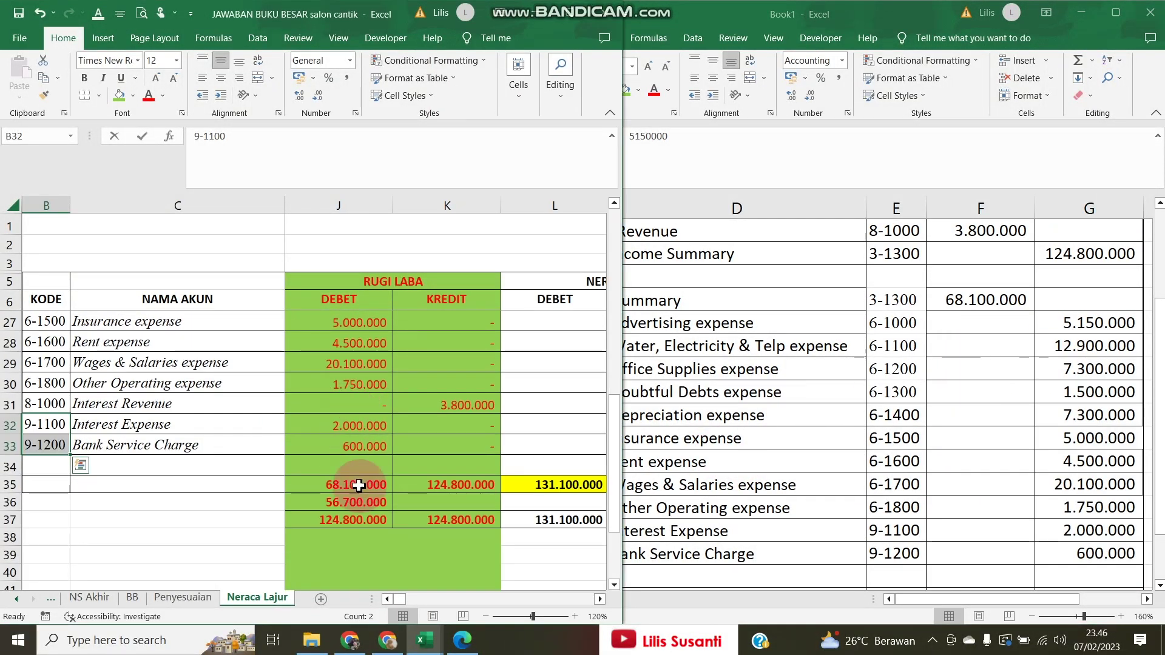
pyautogui.click(360, 504)
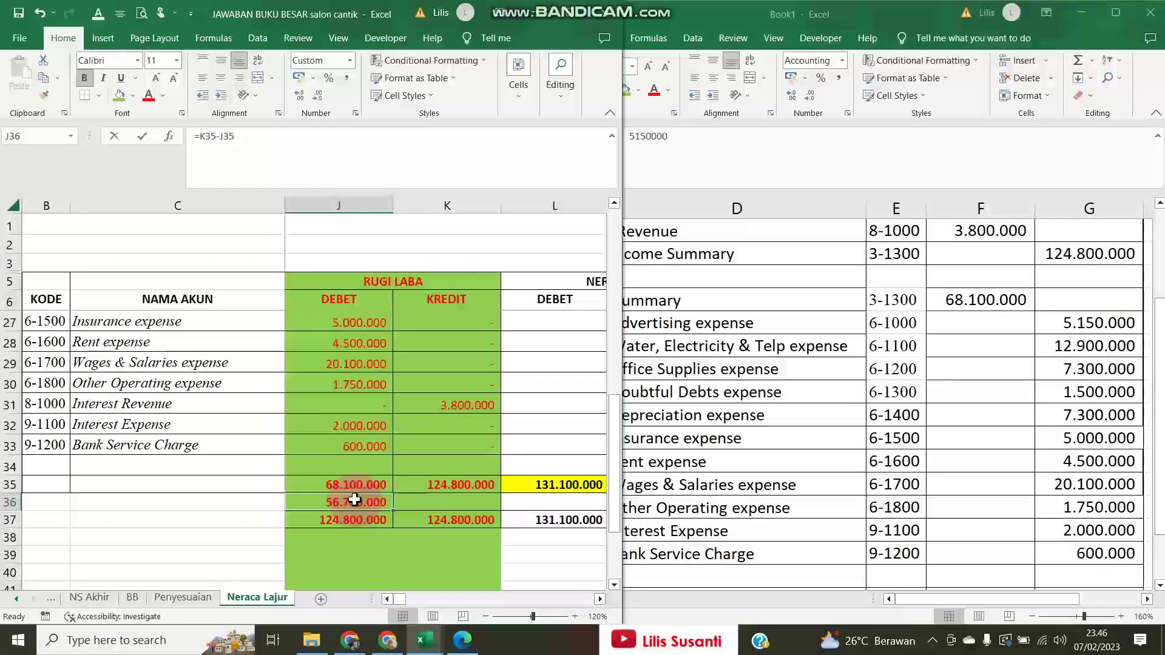
# Start the third closing entry by copying the day 31 from B10 into B23 of the closing journal
pyautogui.click(713, 381)
pyautogui.scroll(-1, 713, 381)
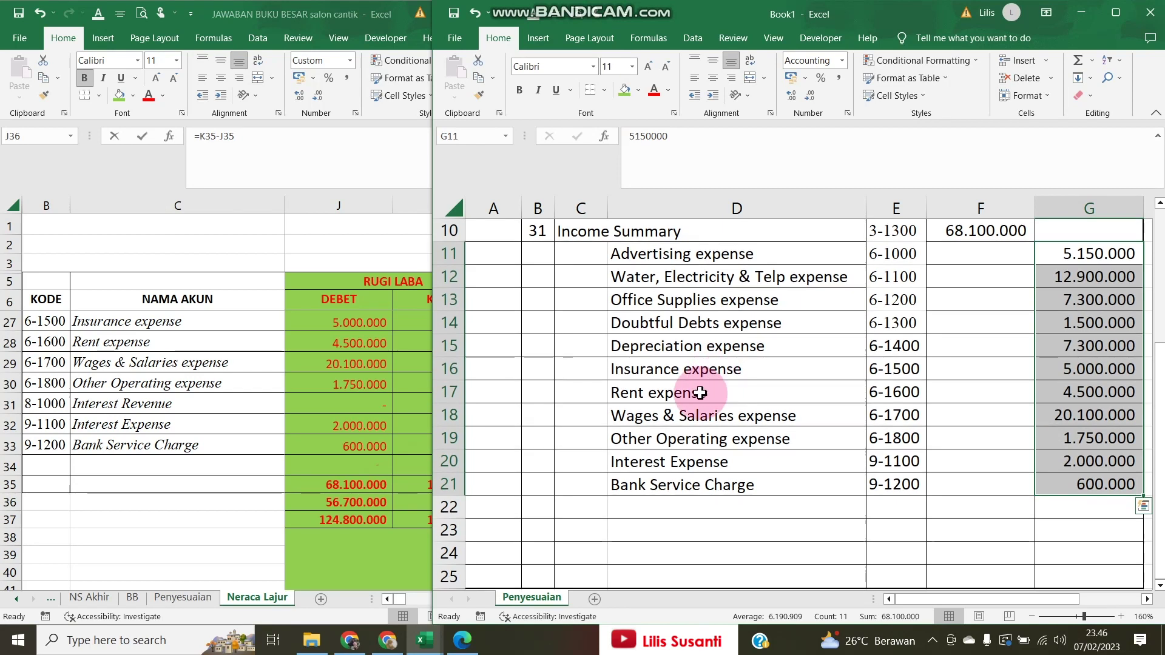
pyautogui.moveTo(541, 527); pyautogui.dragTo(544, 558)
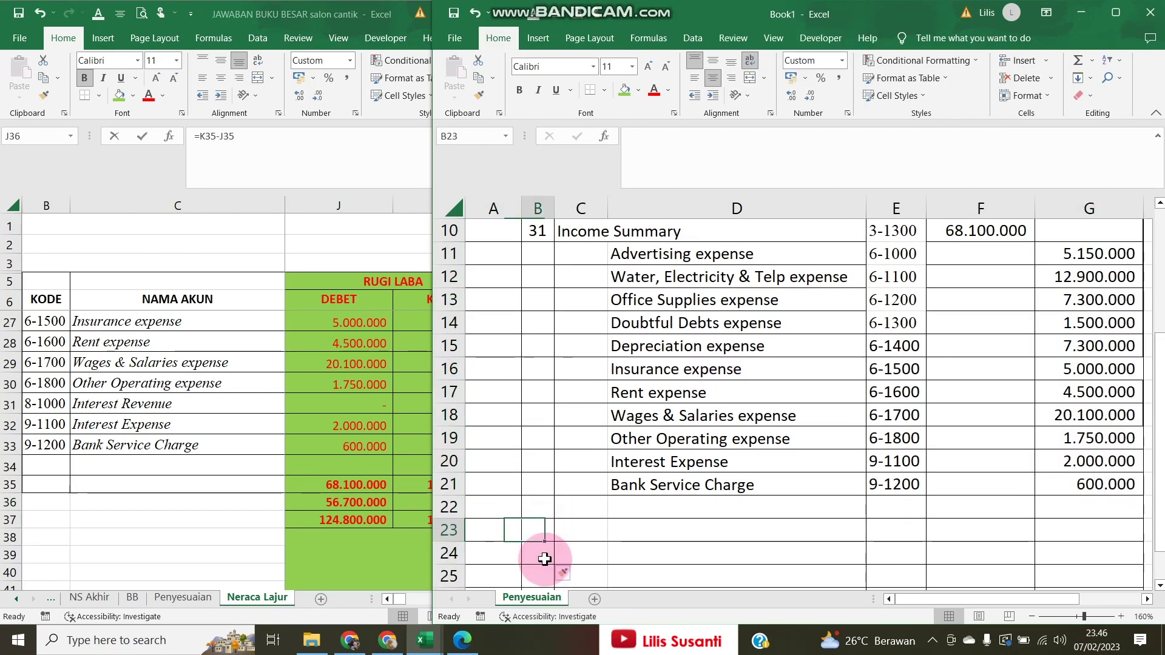
pyautogui.hotkey('ctrl', ';')
pyautogui.press('Tab')
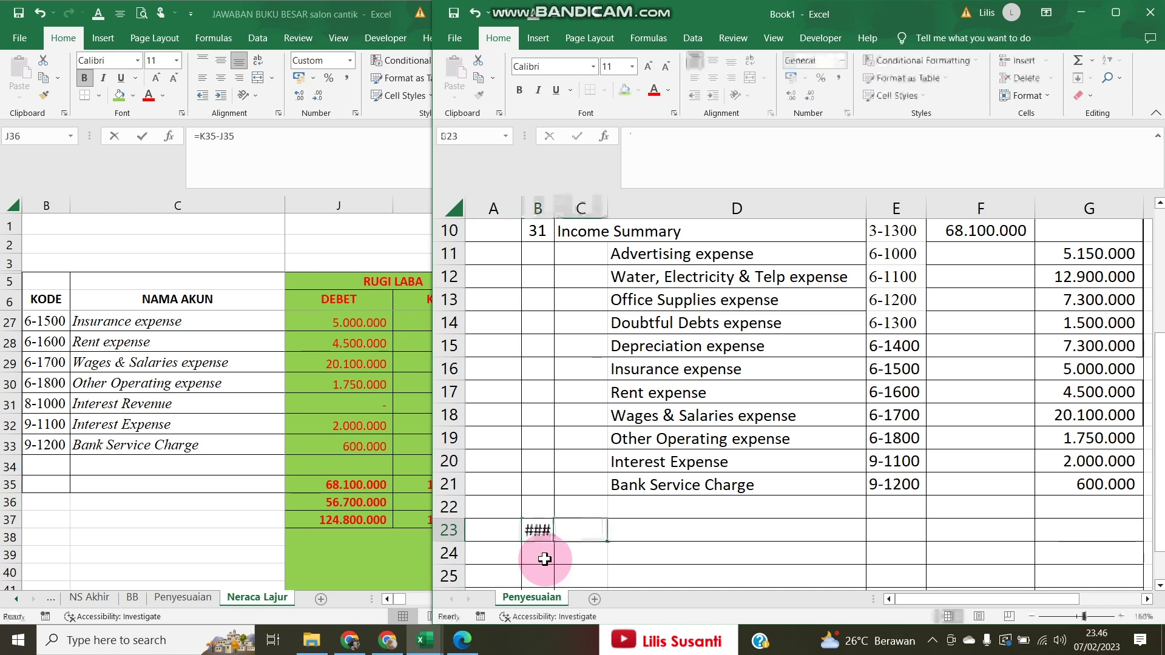
pyautogui.click(532, 231)
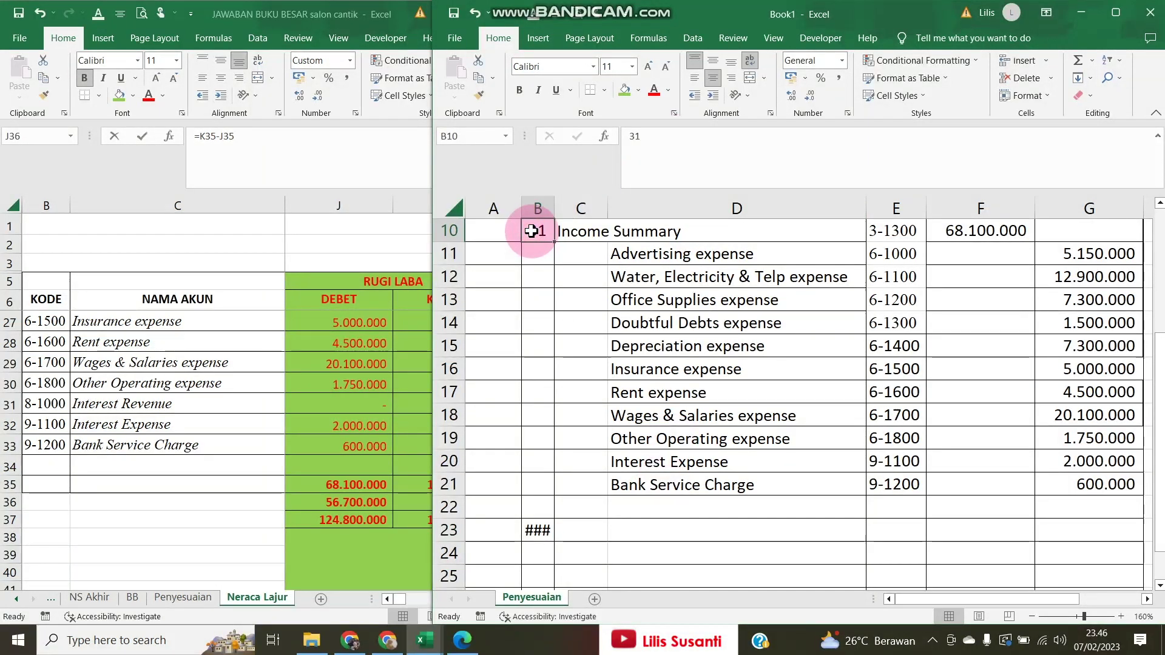
pyautogui.hotkey('ctrl', 'c')
pyautogui.click(524, 535)
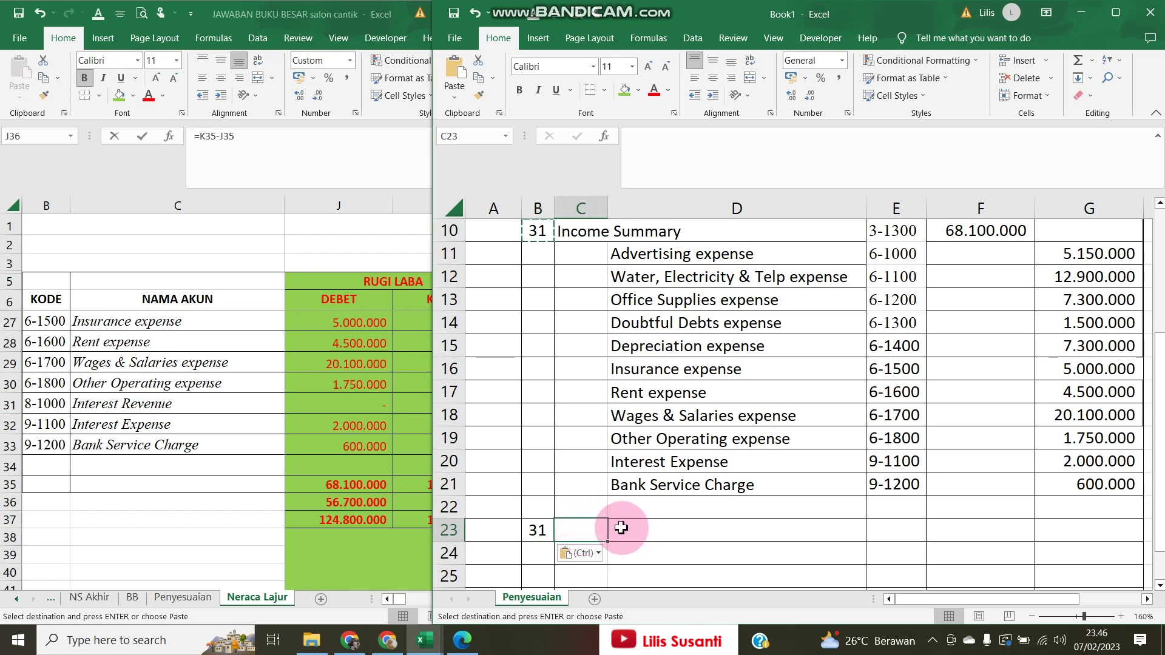
# Link cell C23 to the owner's capital account name in Neraca Lajur cell C19
pyautogui.write('=')
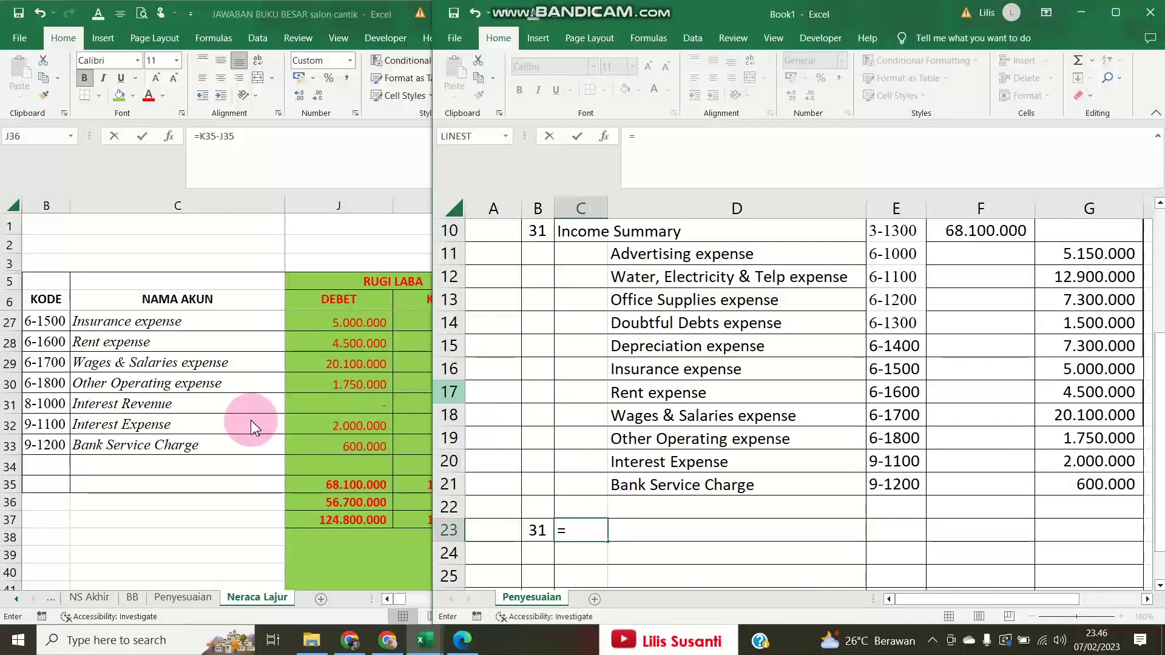
pyautogui.click(160, 389)
pyautogui.scroll(4, 126, 369)
pyautogui.scroll(1, 126, 369)
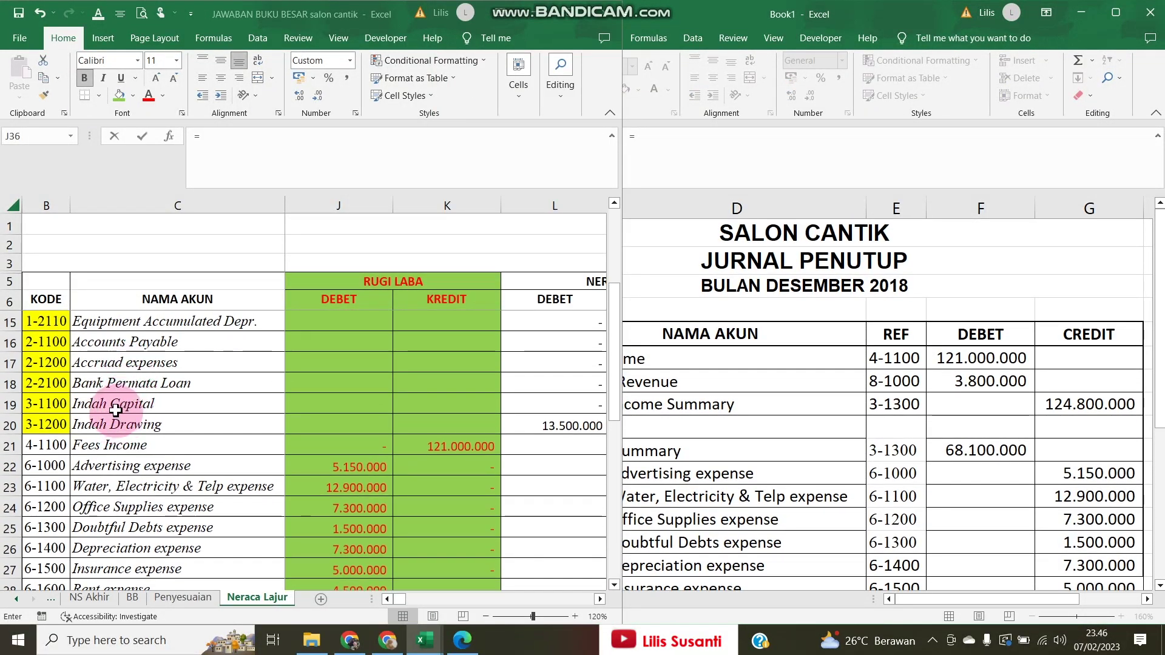
pyautogui.click(153, 398)
pyautogui.press('Return')
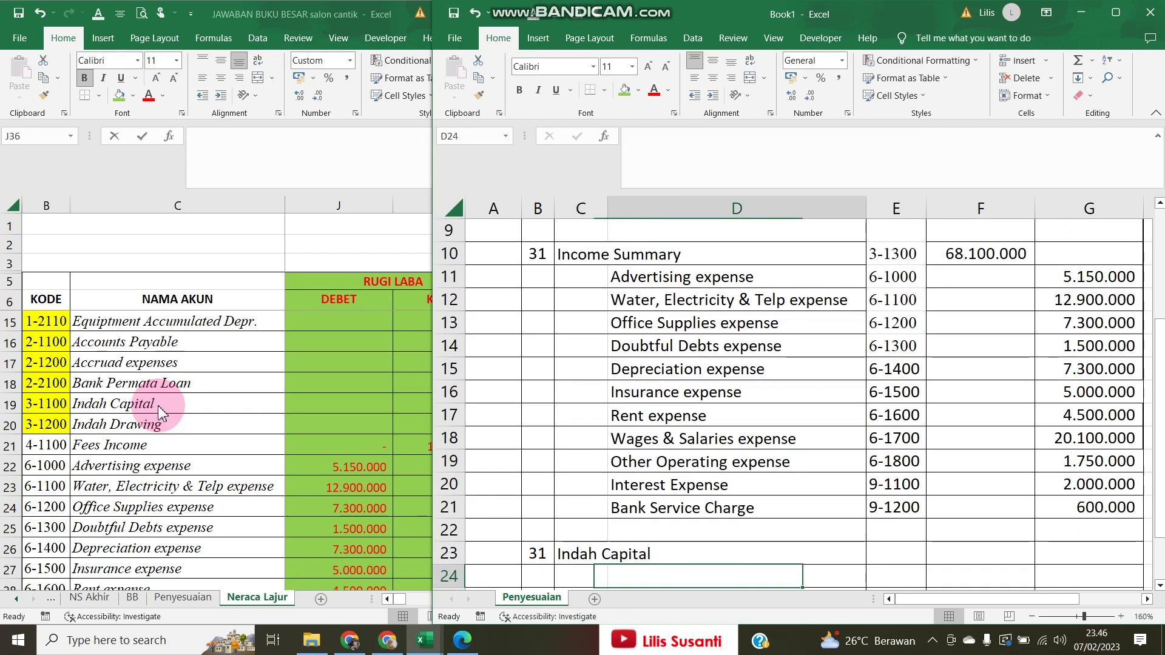
# Link cell E23 to code 3-1100 in Neraca Lajur cell B19, and cell D24 to the owner's capital account name in C19
pyautogui.write('=')
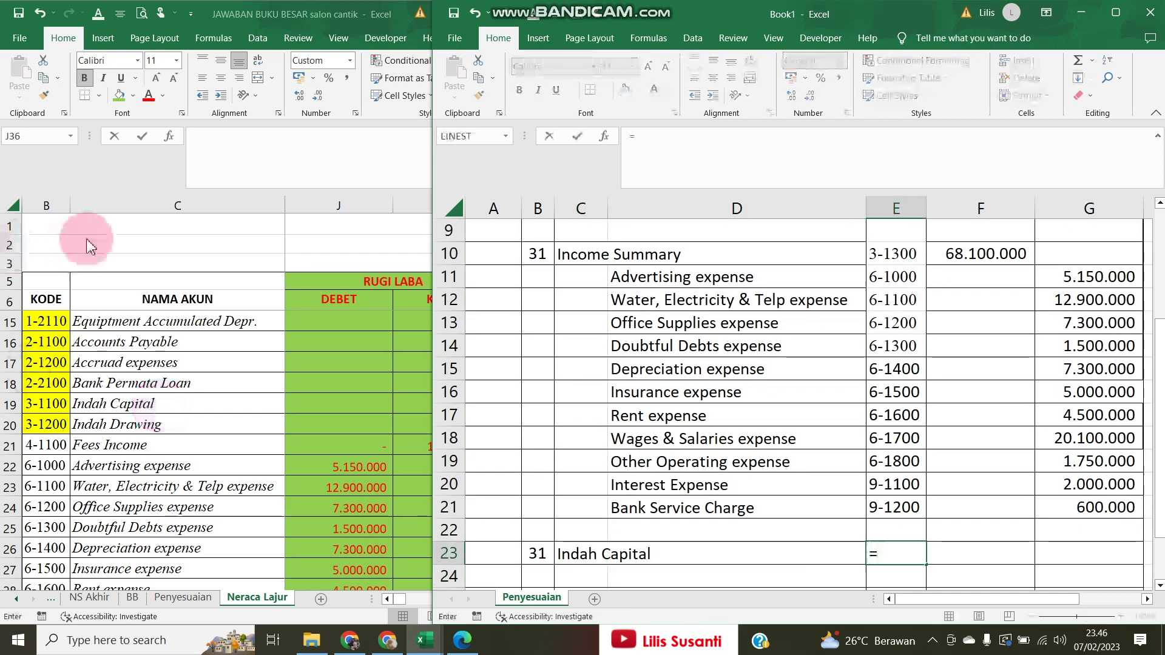
pyautogui.click(48, 398)
pyautogui.click(48, 403)
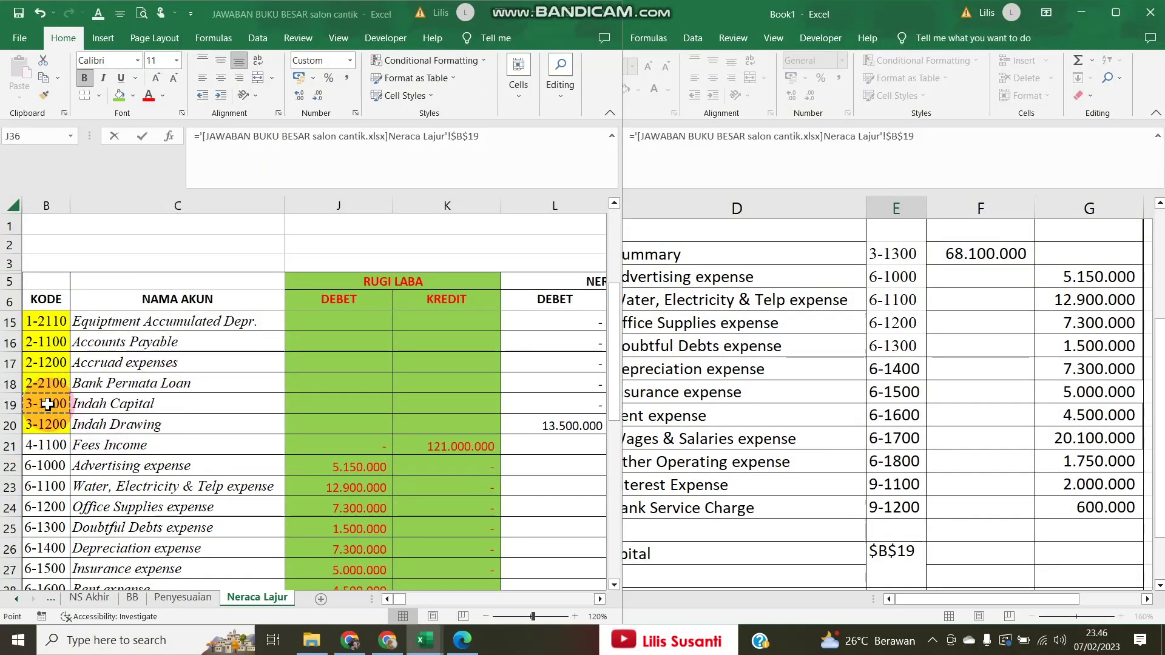
pyautogui.press('Return')
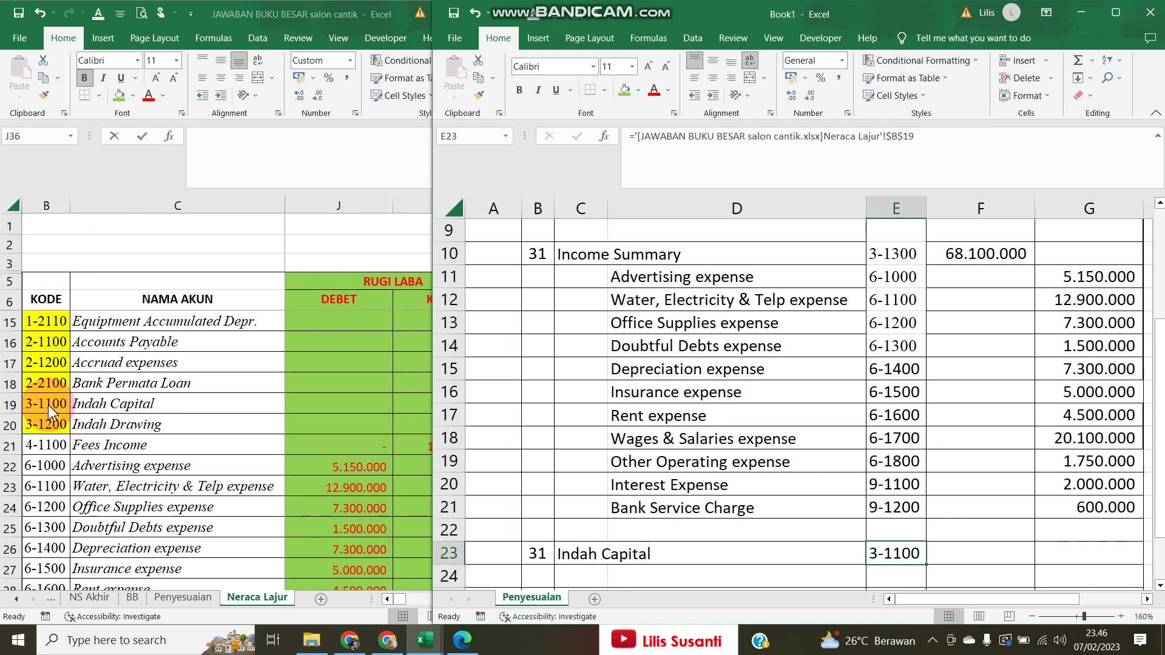
pyautogui.press('Left')
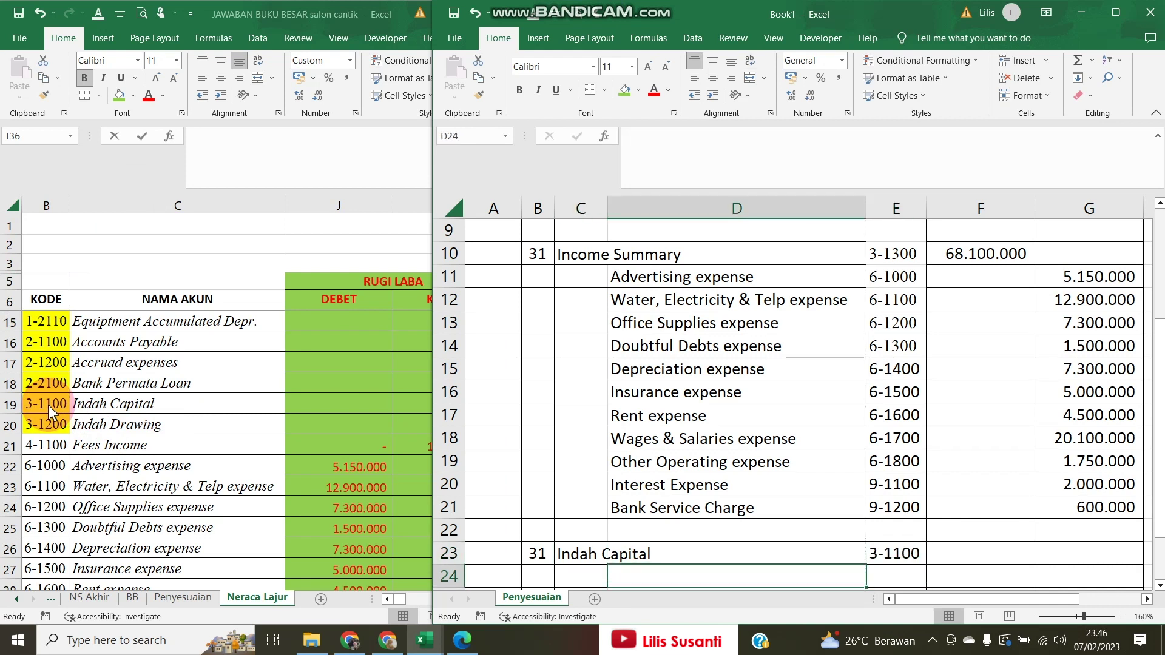
pyautogui.write('=')
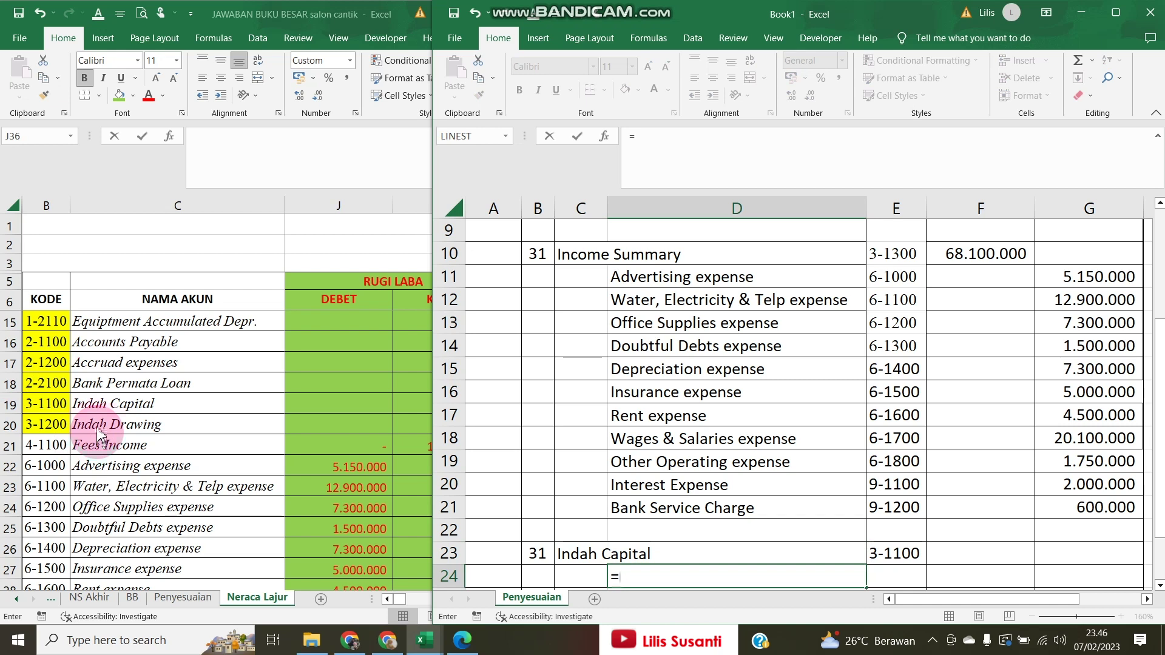
pyautogui.click(98, 404)
pyautogui.press('Return')
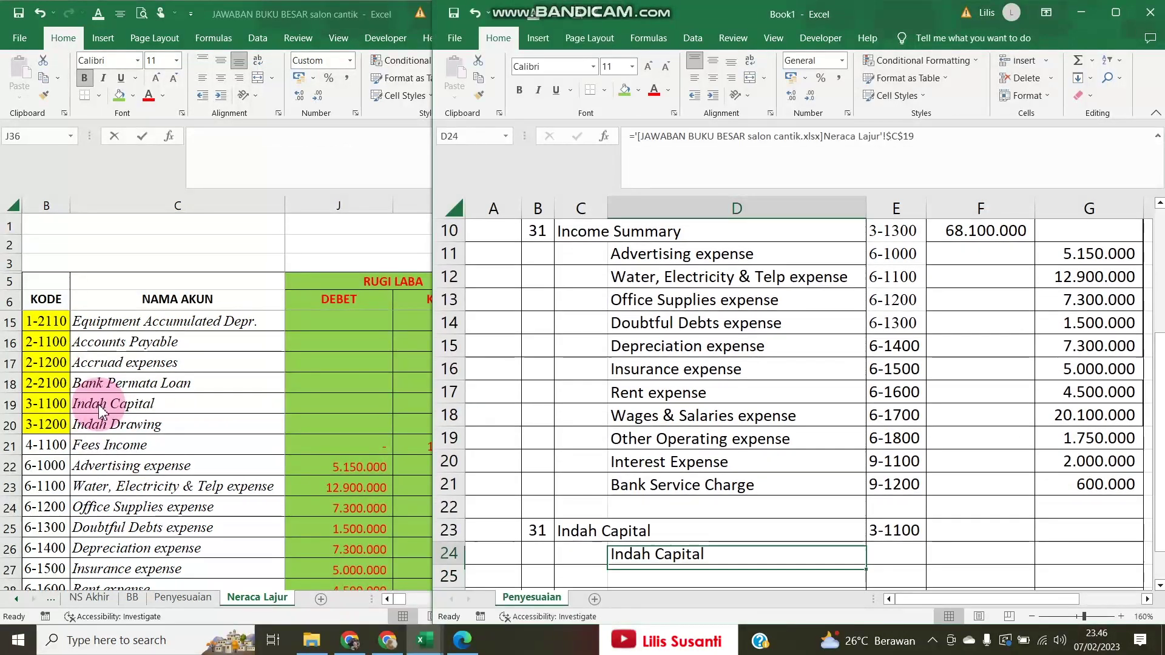
# Clear the account name from C23 and move the linked code 3-1100 from E23 down to E24
pyautogui.press('Left')
pyautogui.press('Up')
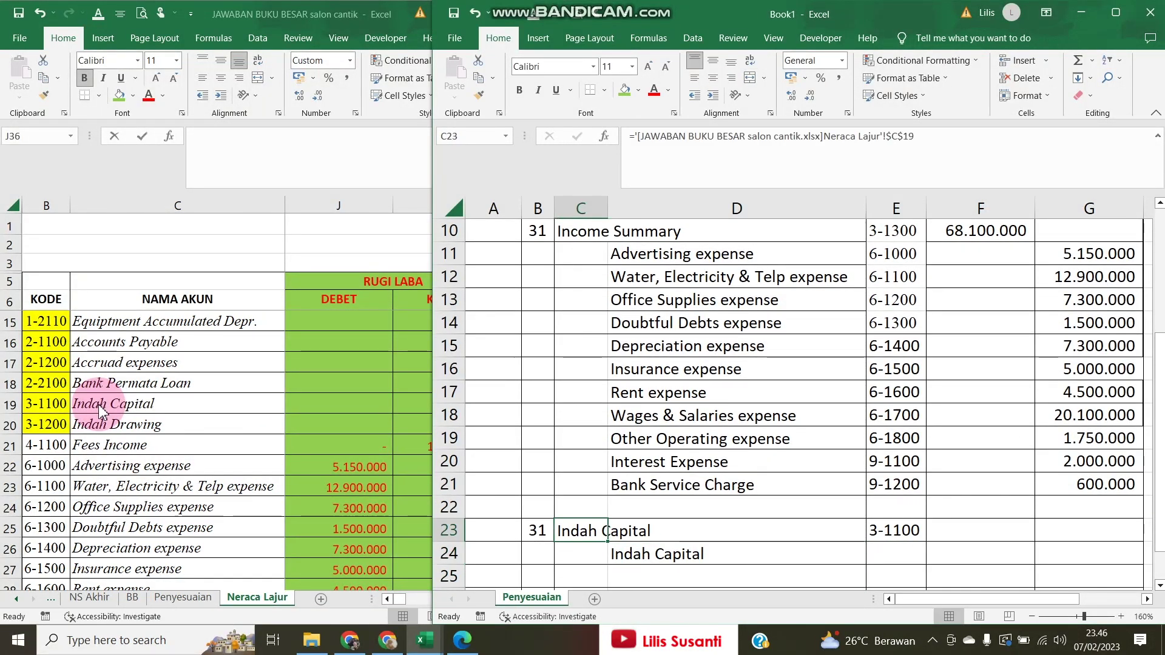
pyautogui.press('Right')
pyautogui.press('Right')
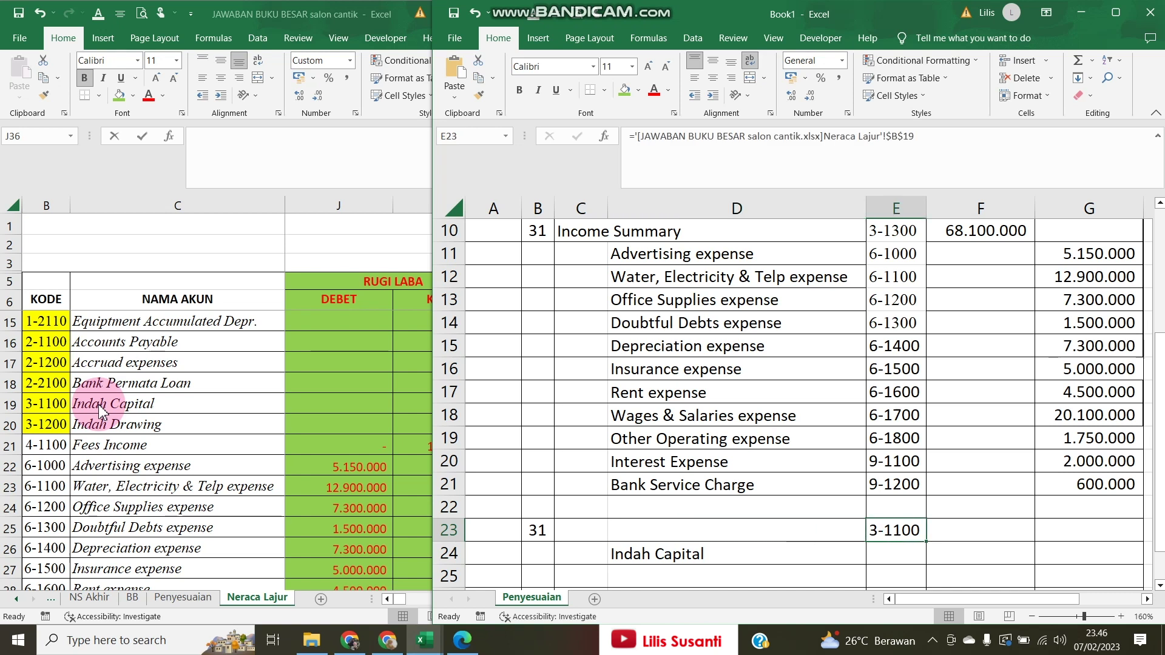
pyautogui.hotkey('ctrl', 'x')
pyautogui.press('Down')
pyautogui.hotkey('ctrl', 'v')
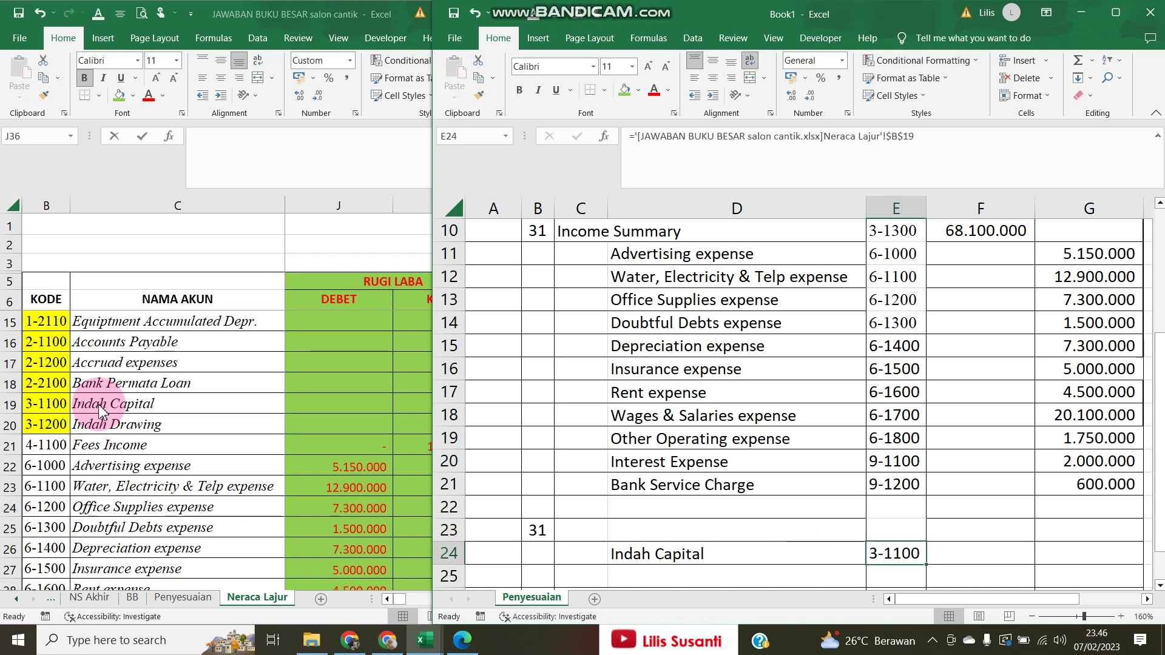
# Copy Income Summary and its code 3-1300 from C10:E10 and paste them as values into C23:E23
pyautogui.press('Up')
pyautogui.press('Left')
pyautogui.press('Left')
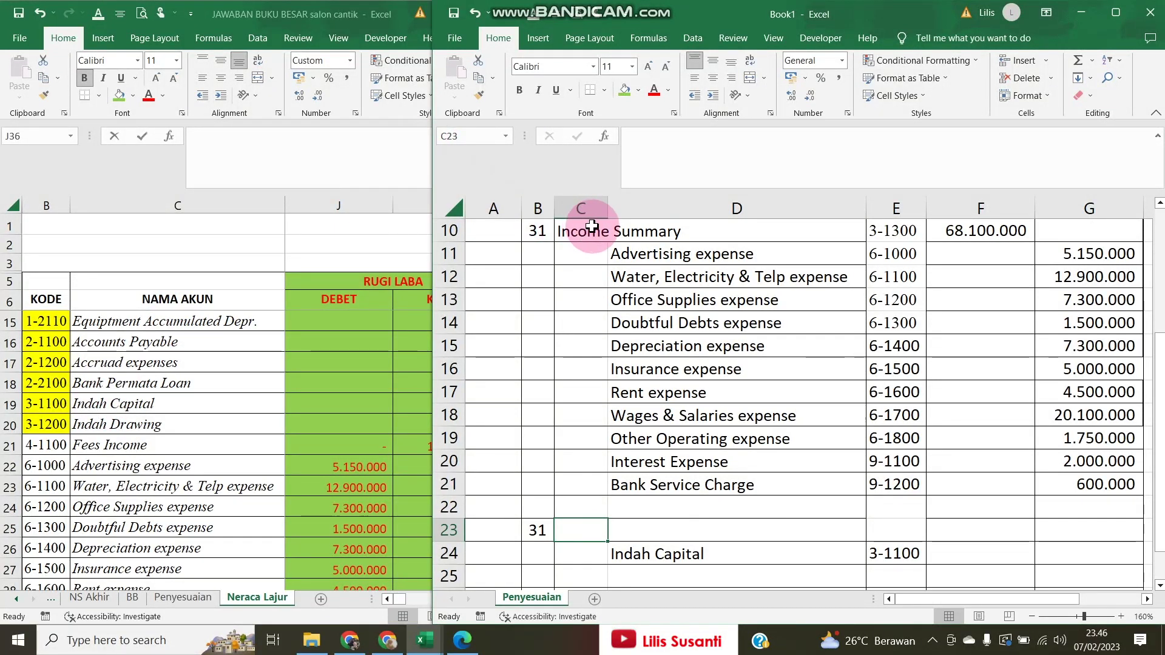
pyautogui.moveTo(593, 227); pyautogui.dragTo(659, 221)
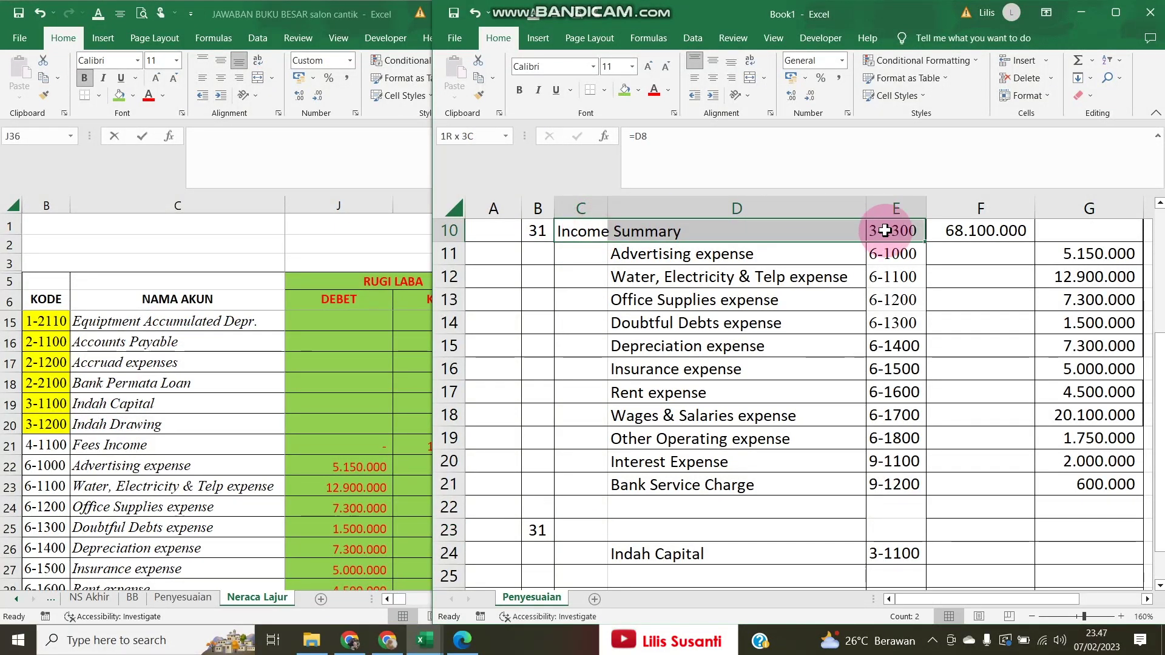
pyautogui.hotkey('ctrl', 'c')
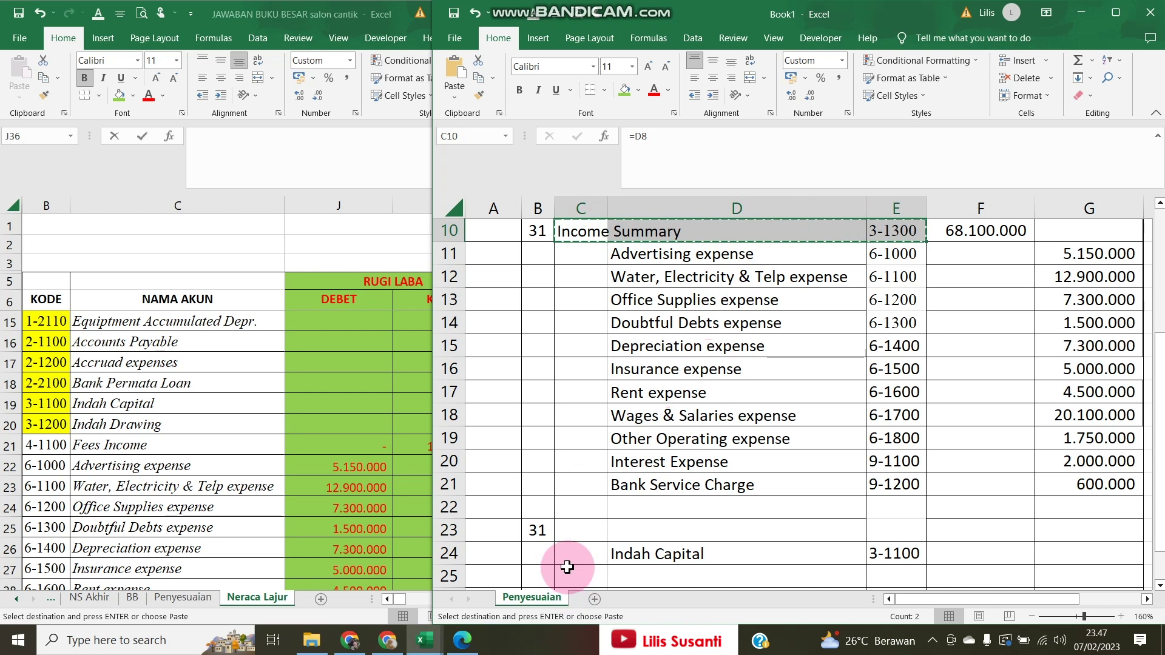
pyautogui.rightClick(577, 532)
pyautogui.click(630, 276)
pyautogui.click(482, 251)
pyautogui.click(722, 406)
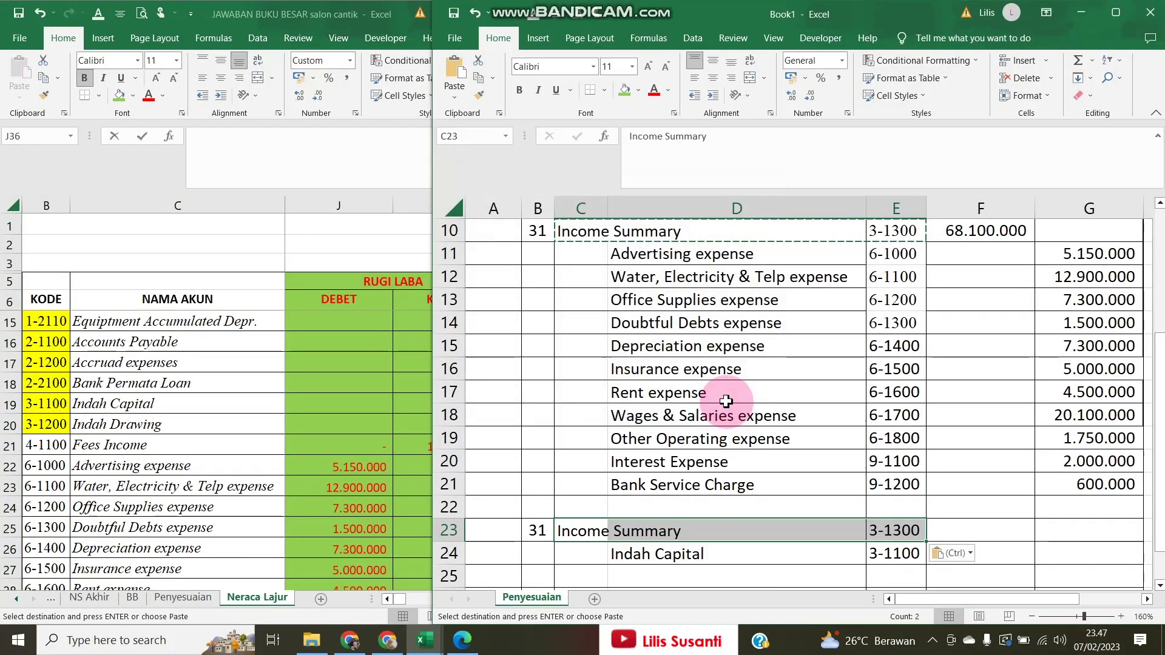
# Link the Income Summary debit in F23 to the net income in Neraca Lajur cell J36
pyautogui.click(619, 553)
pyautogui.click(389, 546)
pyautogui.scroll(-4, 389, 546)
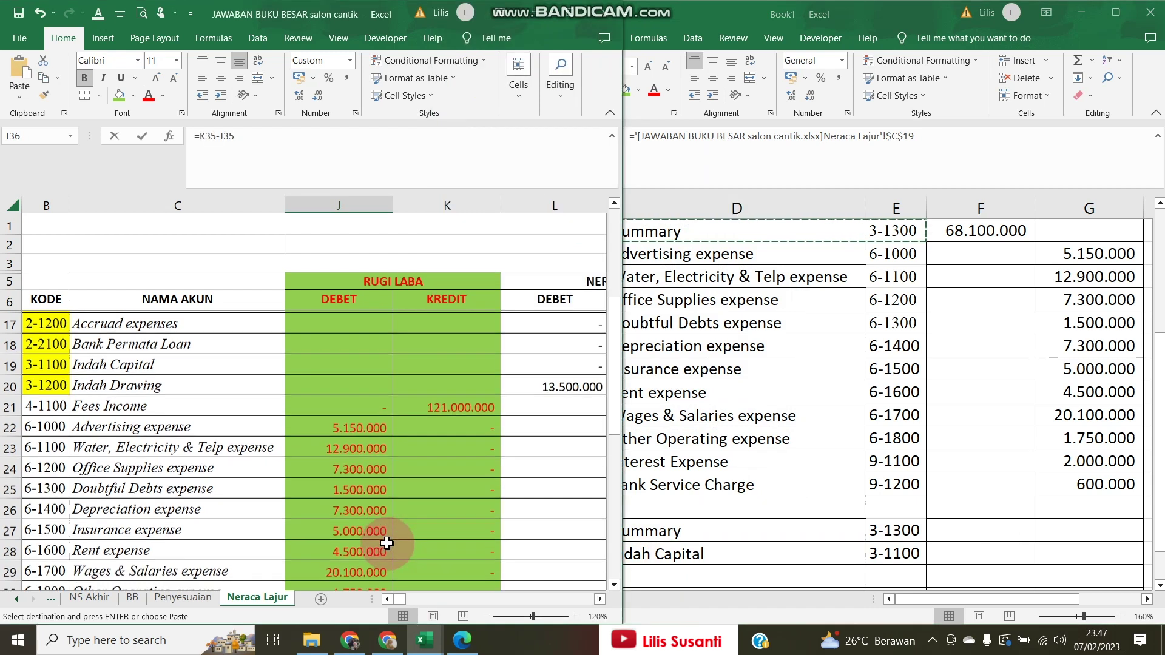
pyautogui.click(684, 537)
pyautogui.click(451, 537)
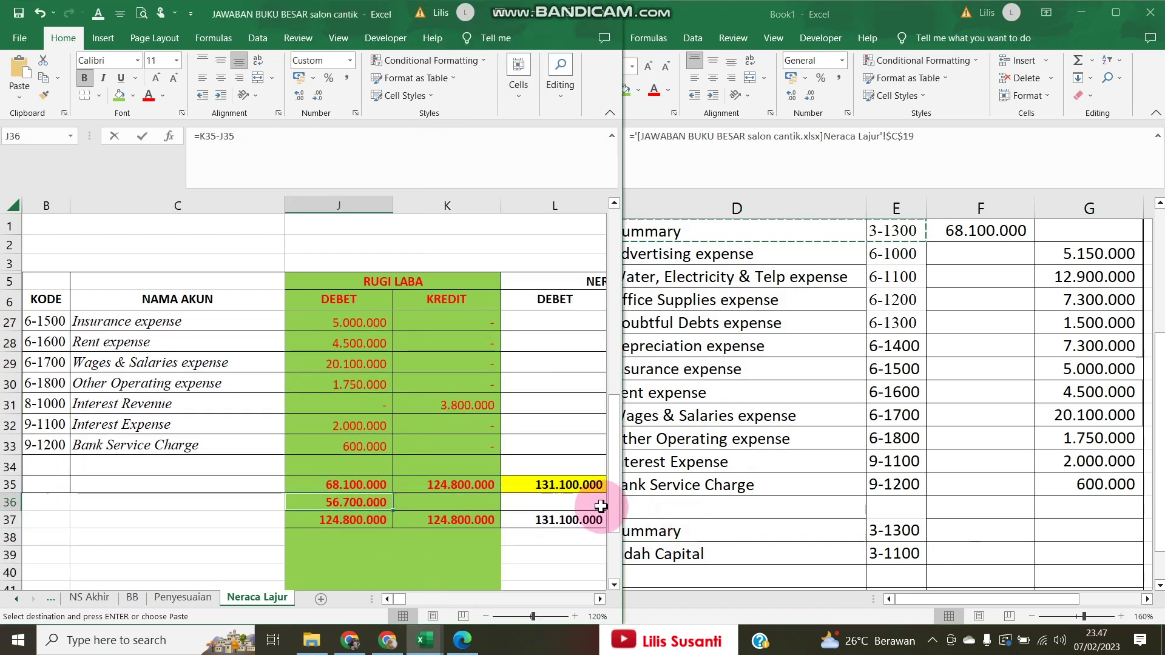
pyautogui.click(708, 554)
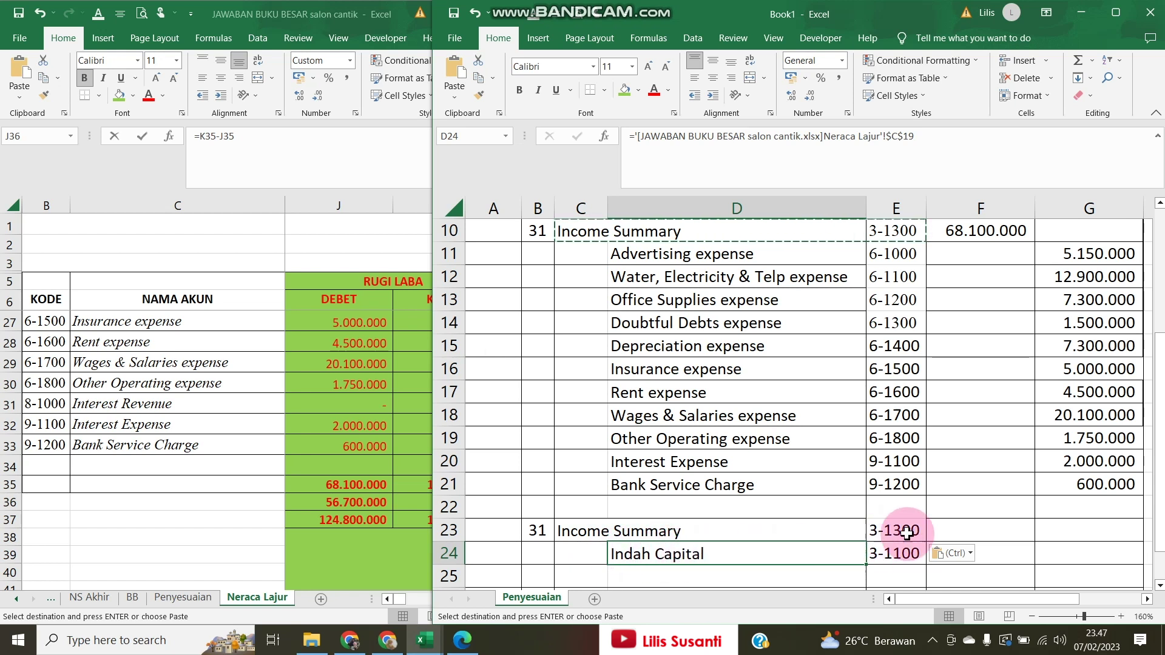
pyautogui.click(956, 526)
pyautogui.write('=')
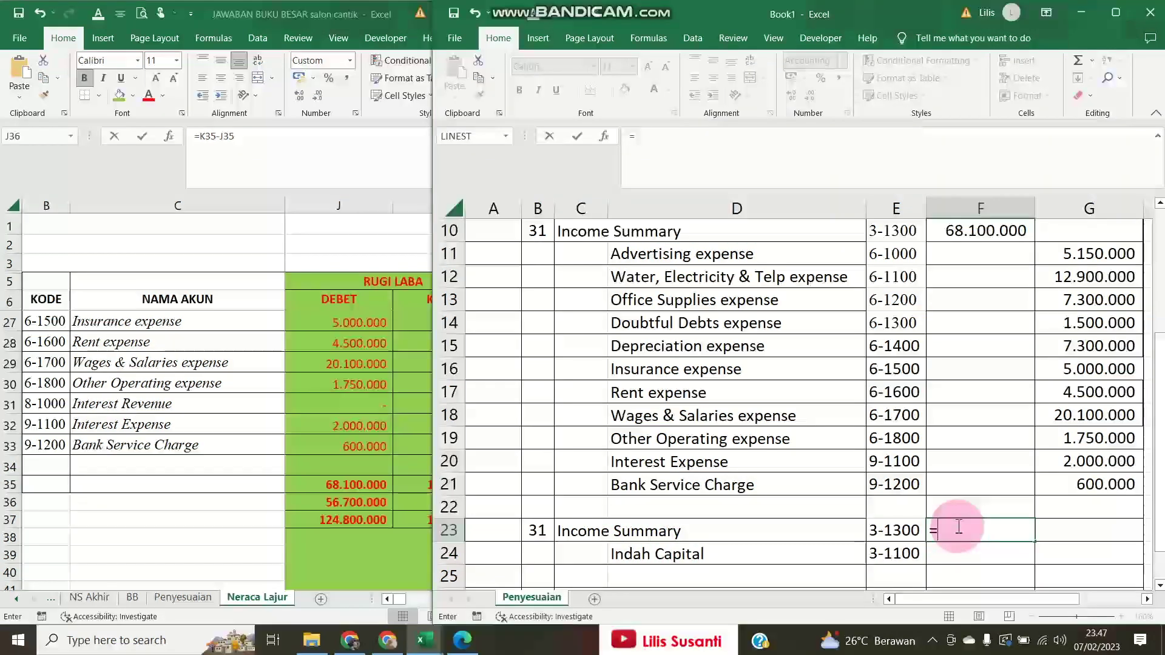
pyautogui.click(357, 513)
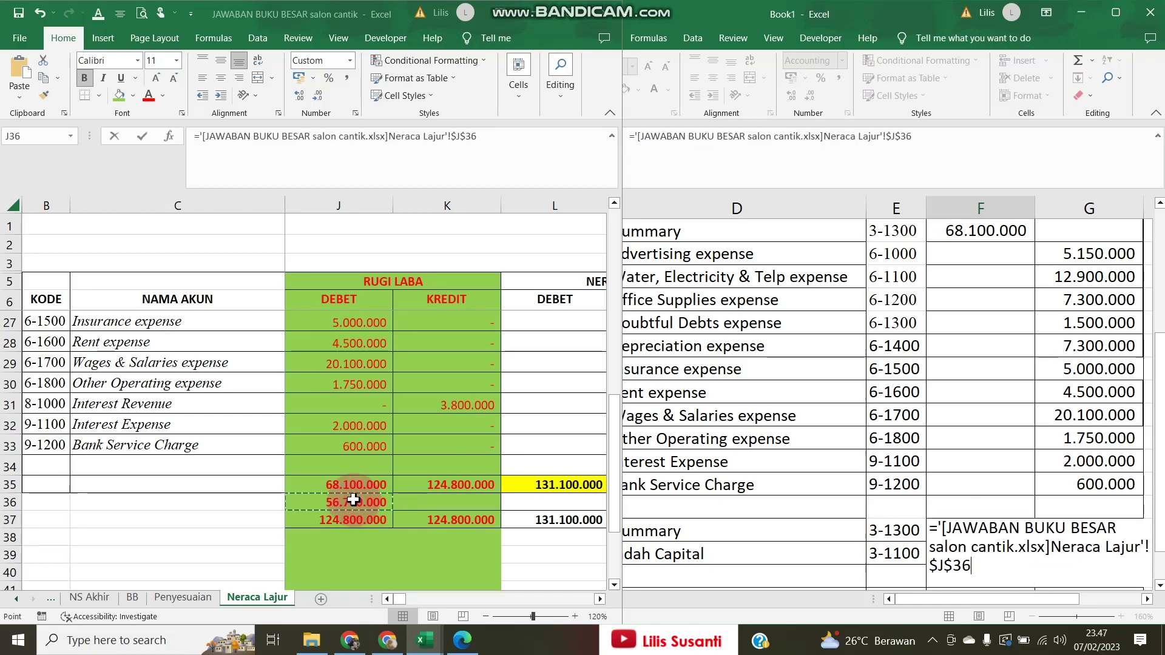
pyautogui.press('Return')
# Set the owner's capital credit in G24 equal to the Income Summary debit in F23
pyautogui.press('Up')
pyautogui.press('Right')
pyautogui.write('=')
pyautogui.press('Down')
pyautogui.press('Left')
pyautogui.press('Up')
pyautogui.press('Return')
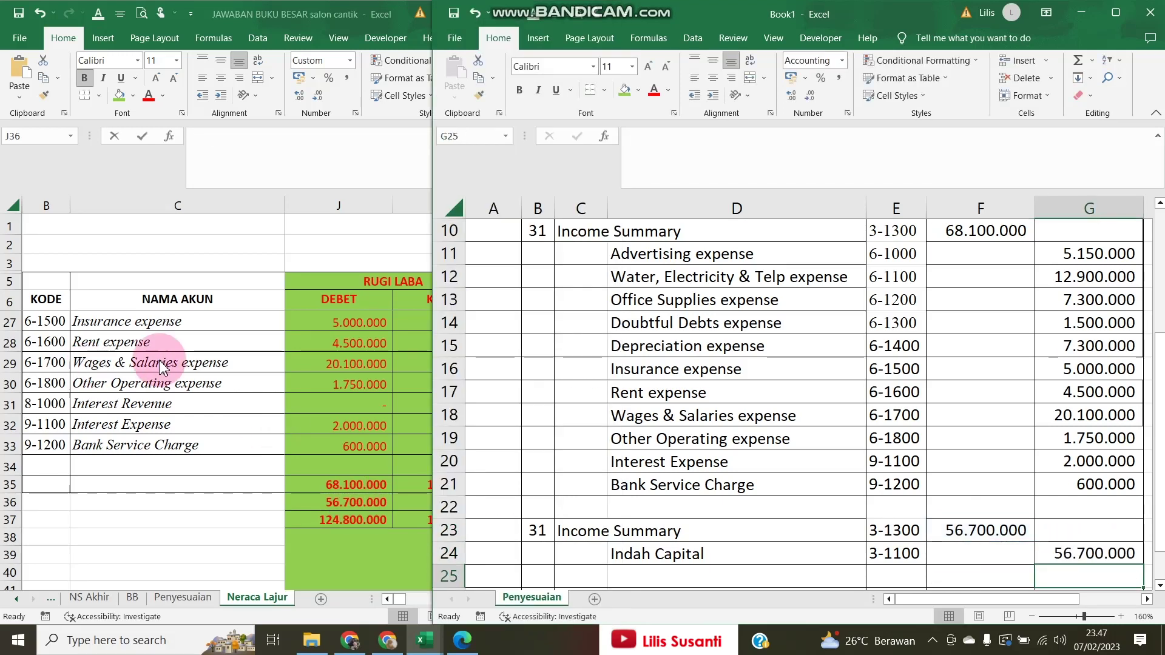
# Review all three closing entries in the journal against the RUGI LABA totals and net income in Neraca Lajur
pyautogui.click(317, 322)
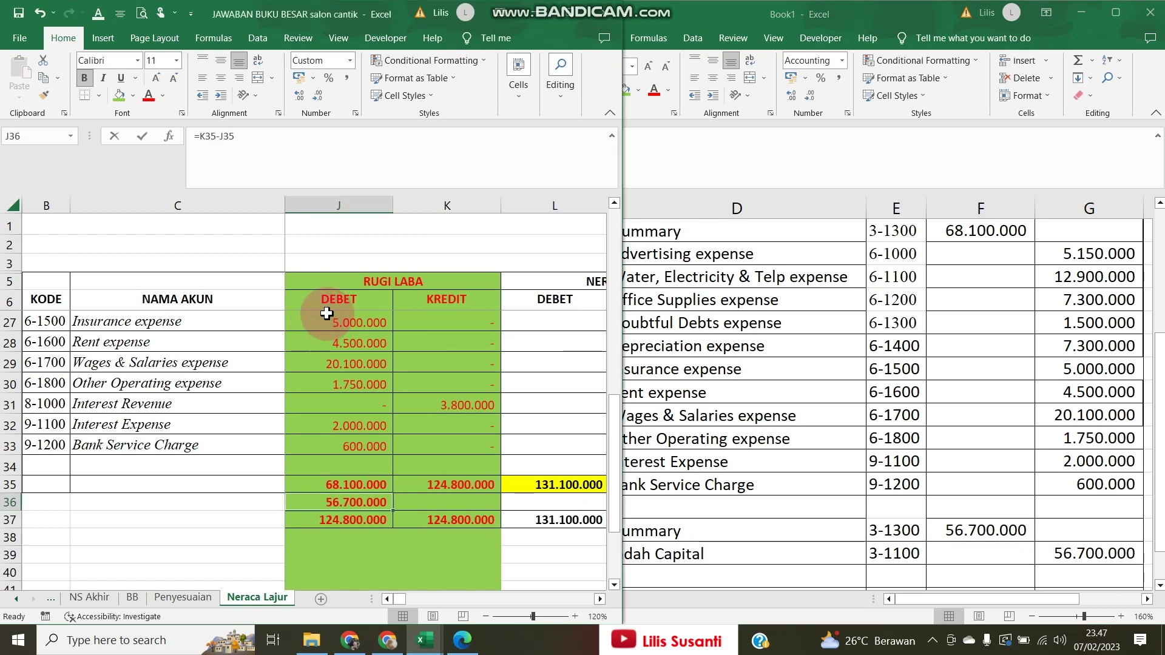
pyautogui.click(858, 395)
pyautogui.scroll(3, 860, 400)
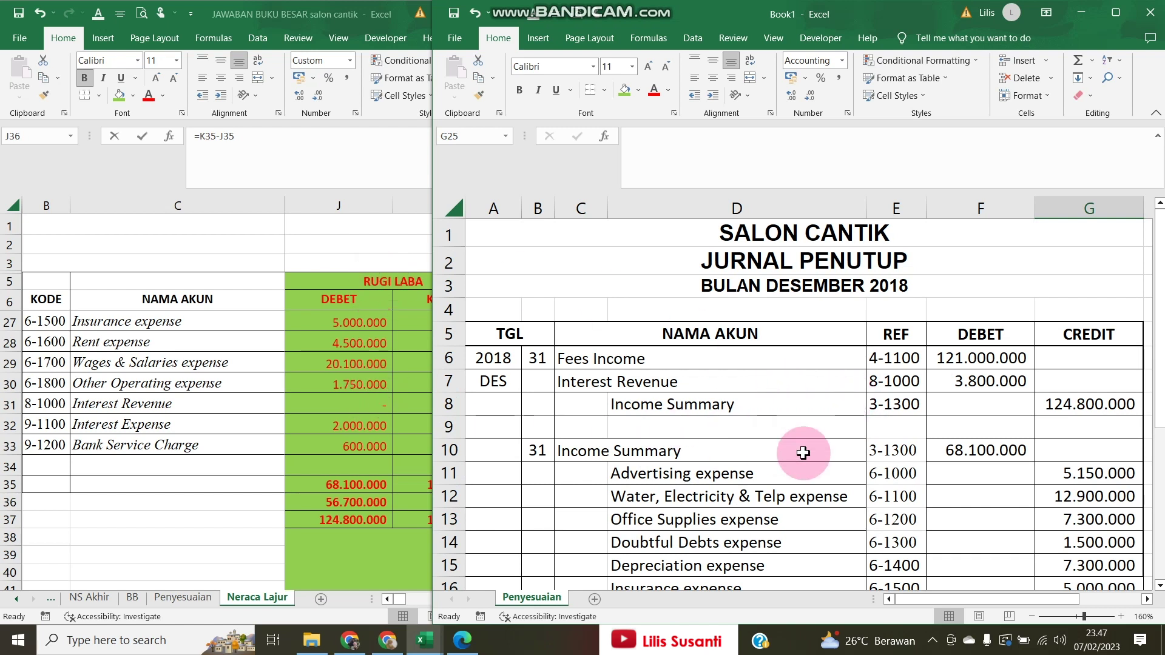
pyautogui.scroll(-5, 953, 480)
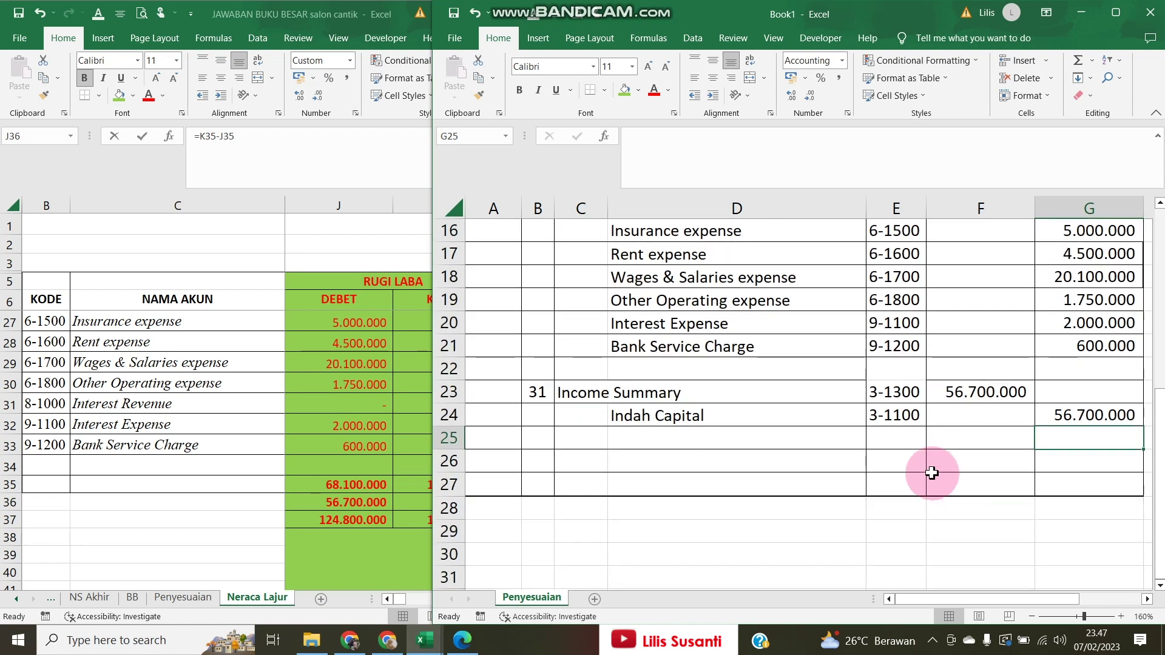
pyautogui.click(358, 505)
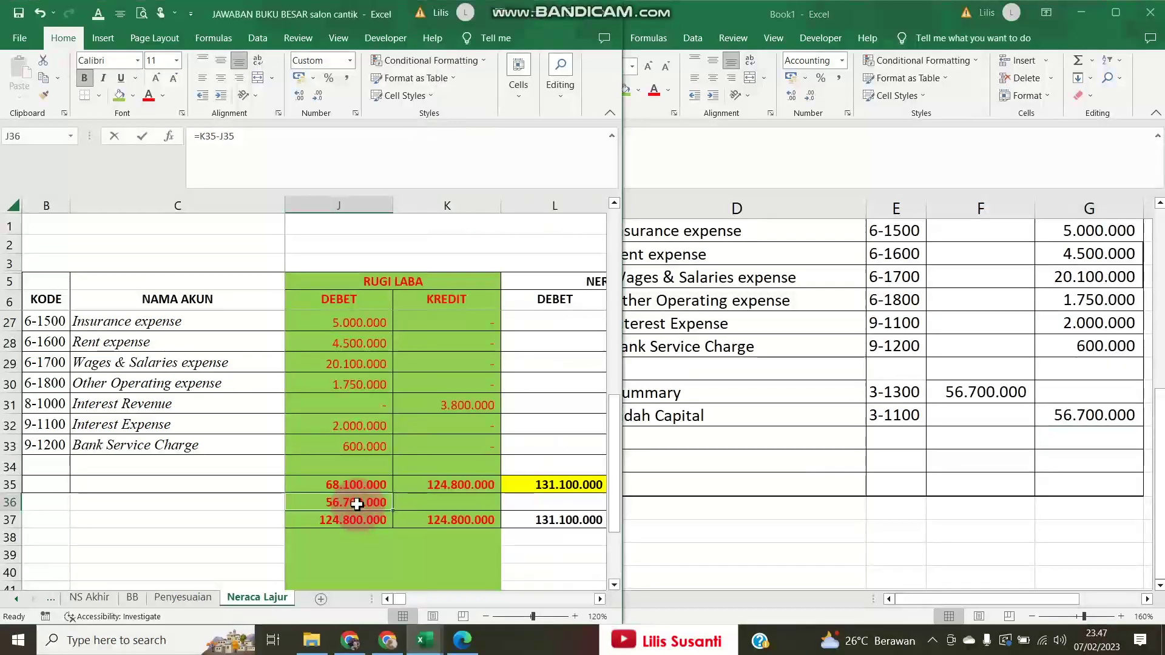
pyautogui.click(701, 412)
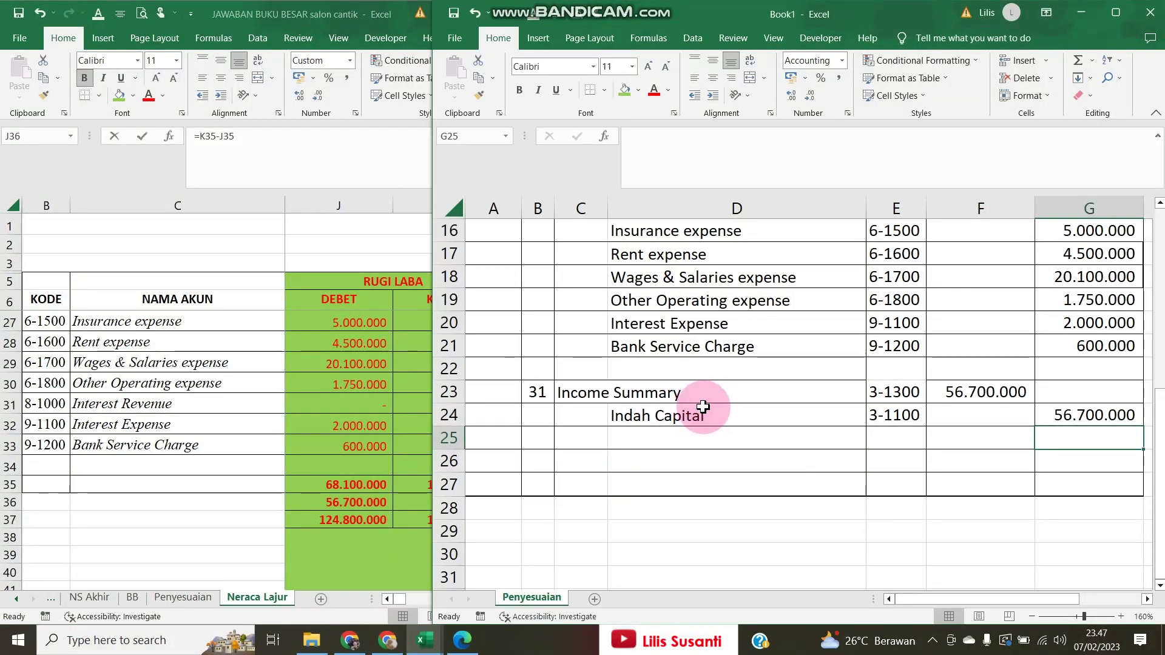
# Insert an empty row at row 25 of the closing journal, below the owner's capital credit line
pyautogui.click(703, 408)
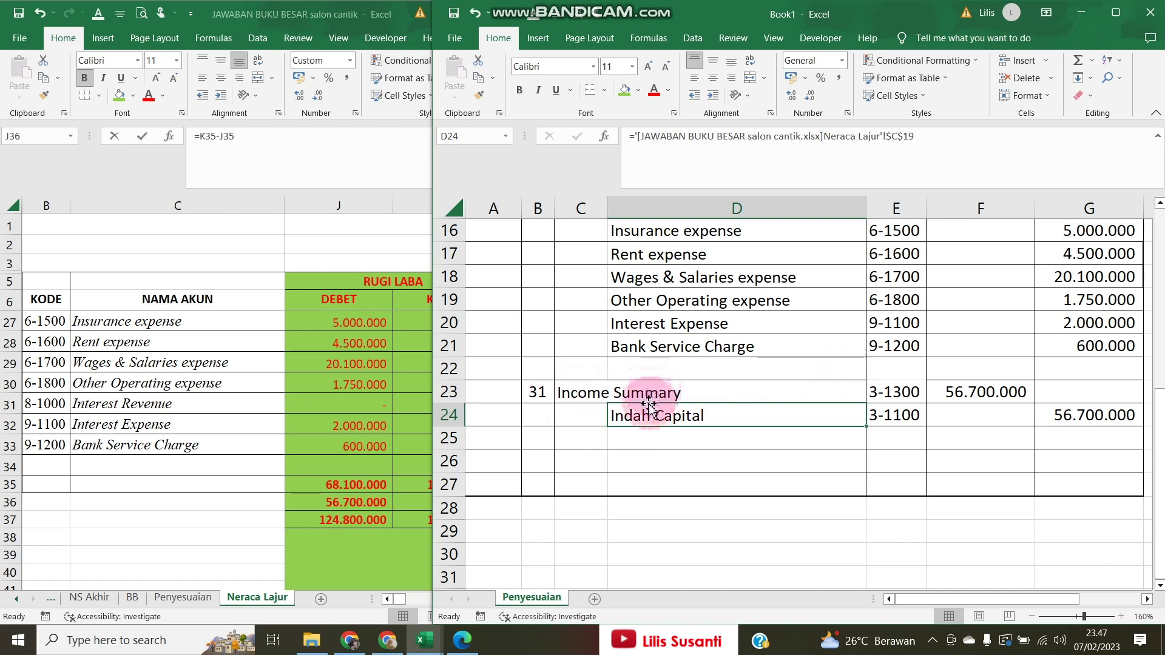
pyautogui.rightClick(459, 448)
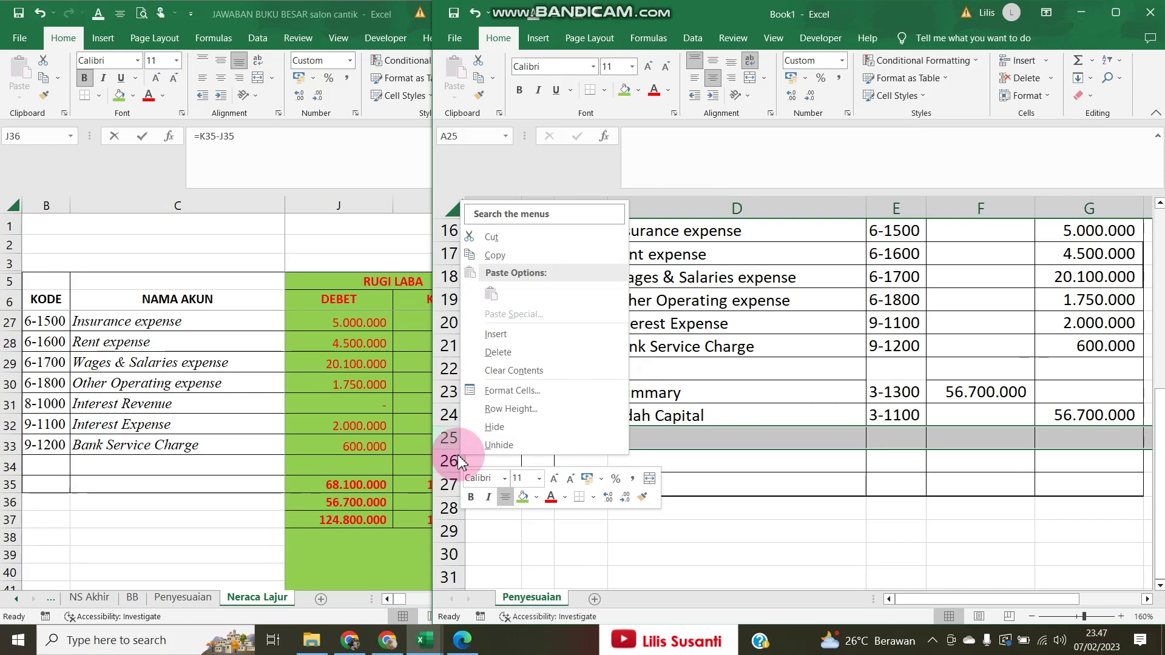
pyautogui.click(489, 333)
pyautogui.click(569, 464)
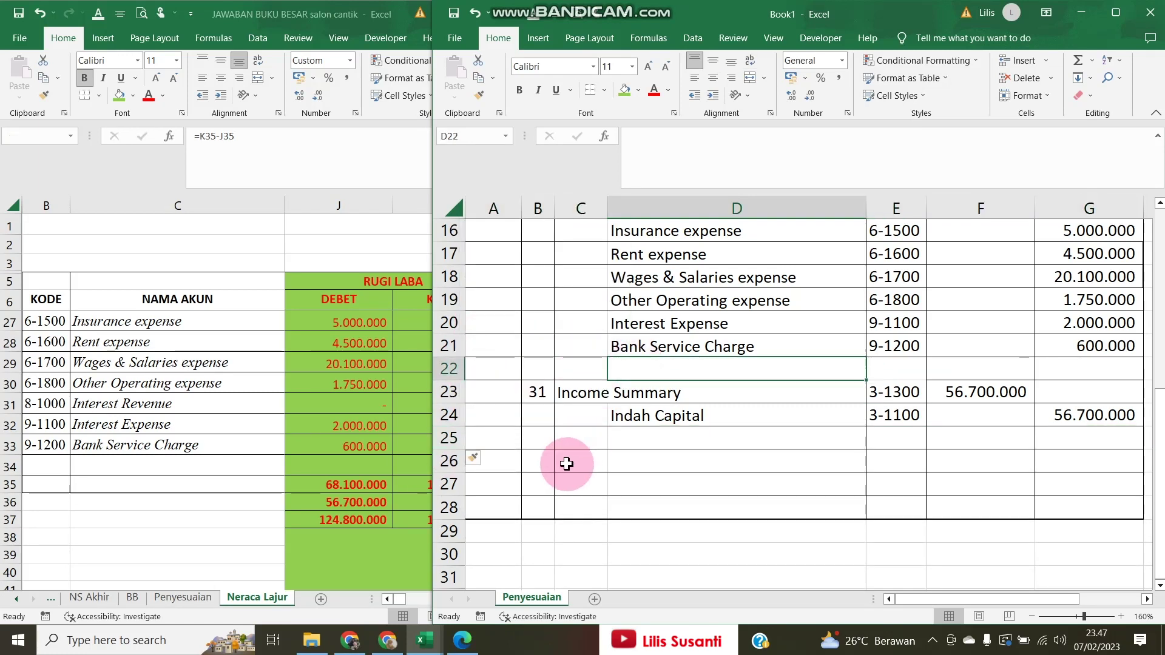
# Date the fourth closing entry 31 in B26 by copying the day from B23
pyautogui.click(548, 464)
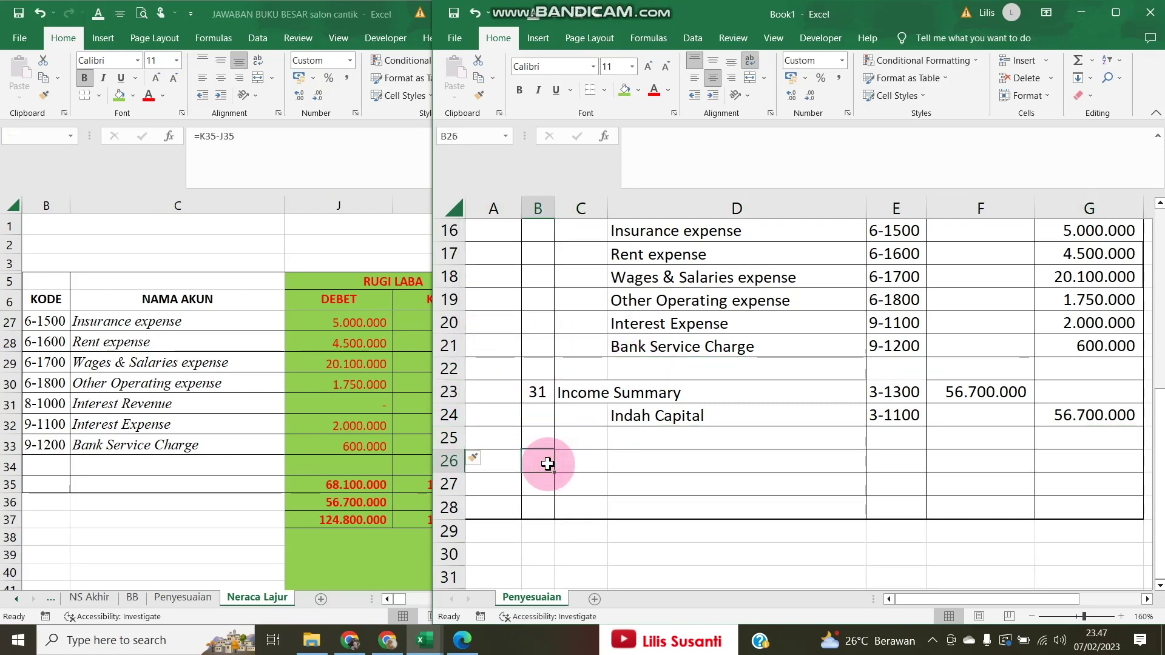
pyautogui.write('31')
pyautogui.press('Tab')
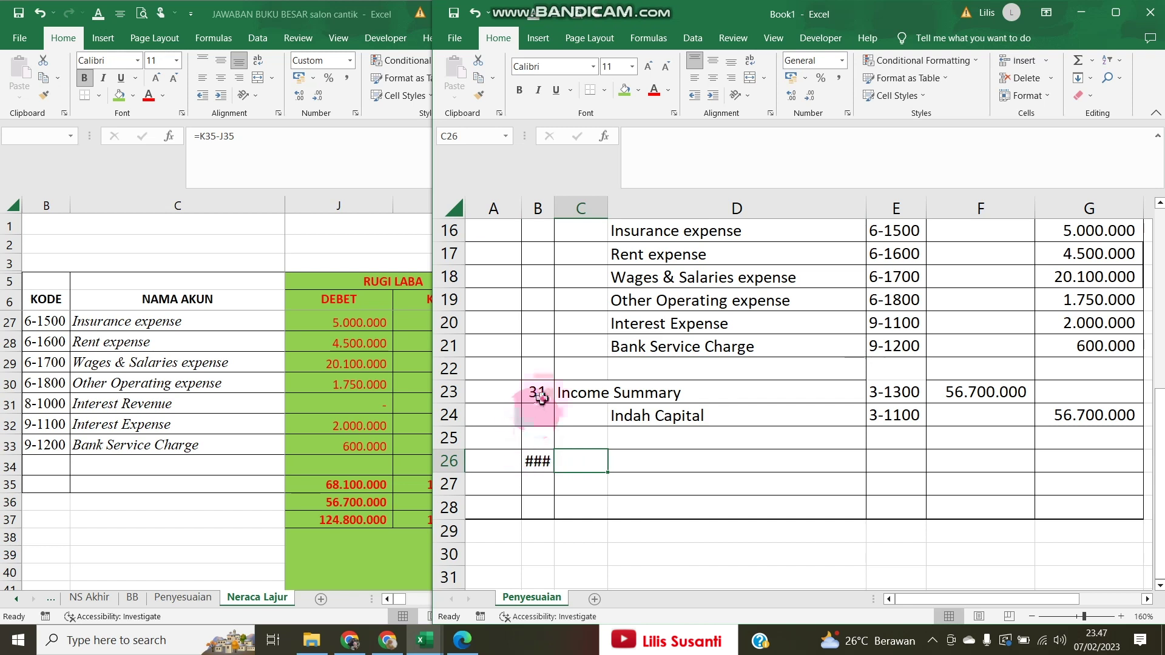
pyautogui.click(542, 397)
pyautogui.hotkey('ctrl', 'c')
pyautogui.click(539, 462)
pyautogui.hotkey('ctrl', 'v')
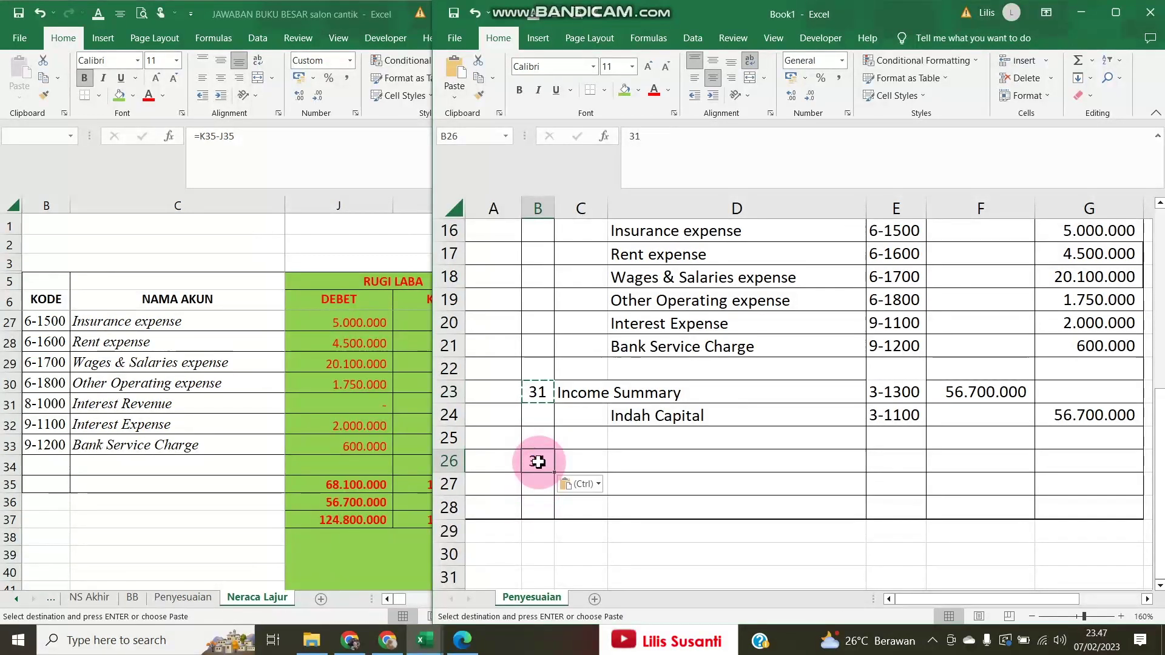
# Highlight row 20 of Neraca Lajur, the owner's drawing account, with green fill
pyautogui.click(155, 449)
pyautogui.scroll(4, 149, 433)
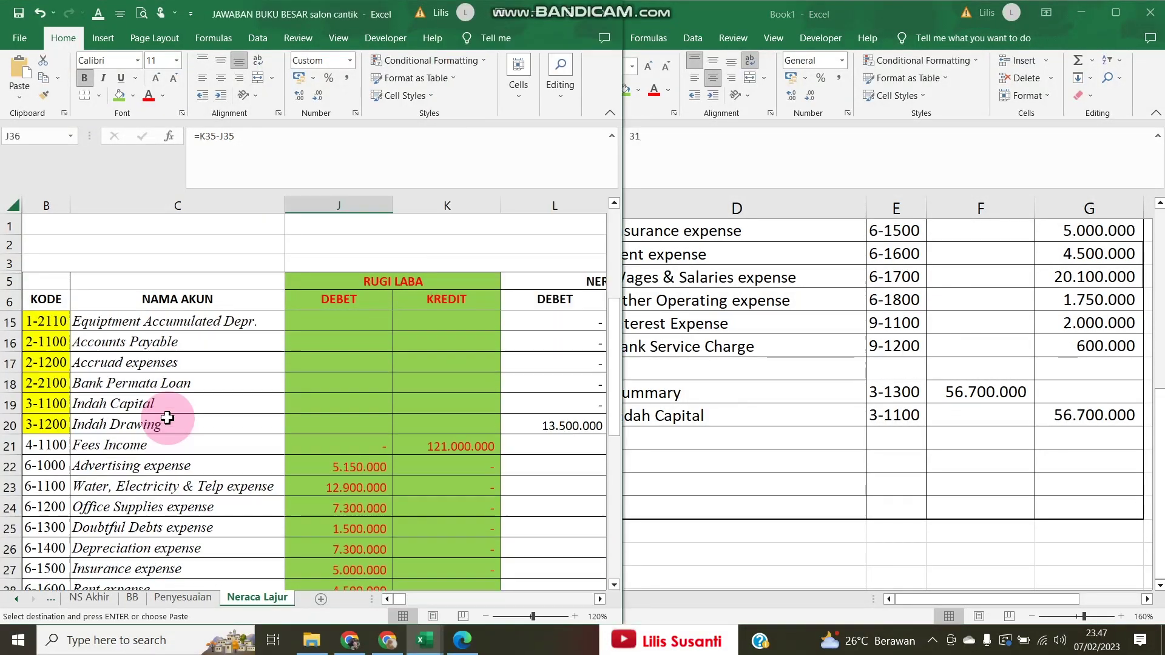
pyautogui.click(134, 432)
pyautogui.click(9, 424)
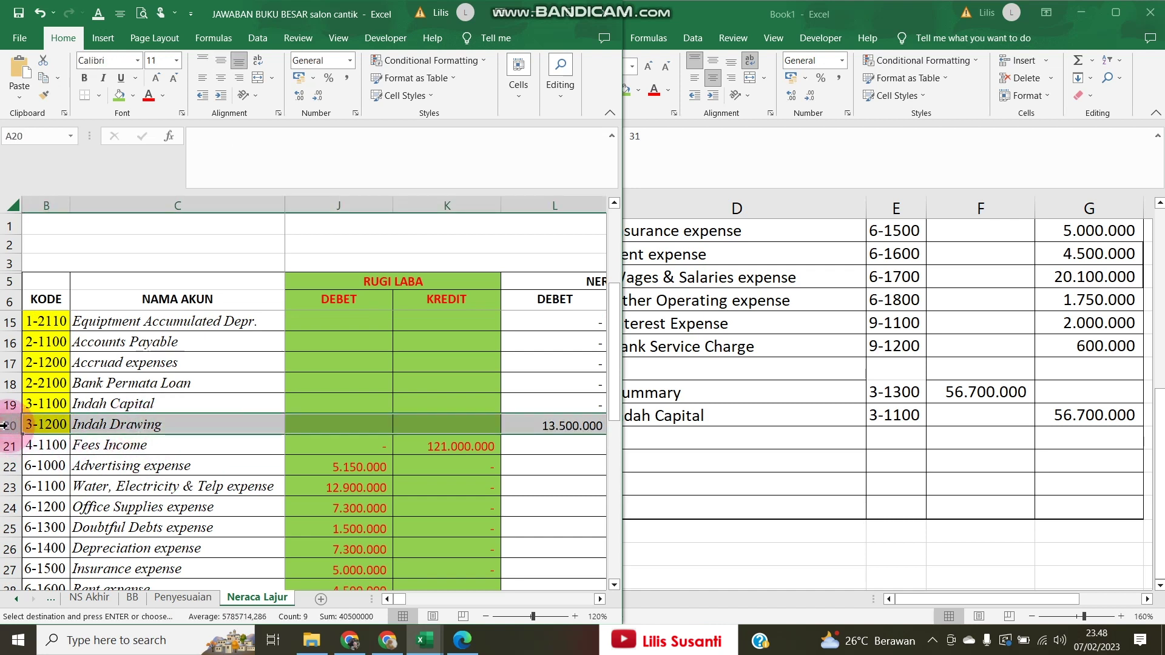
pyautogui.click(118, 96)
# Link journal cell C26 to the owner's capital account name in Neraca Lajur cell C19
pyautogui.click(832, 481)
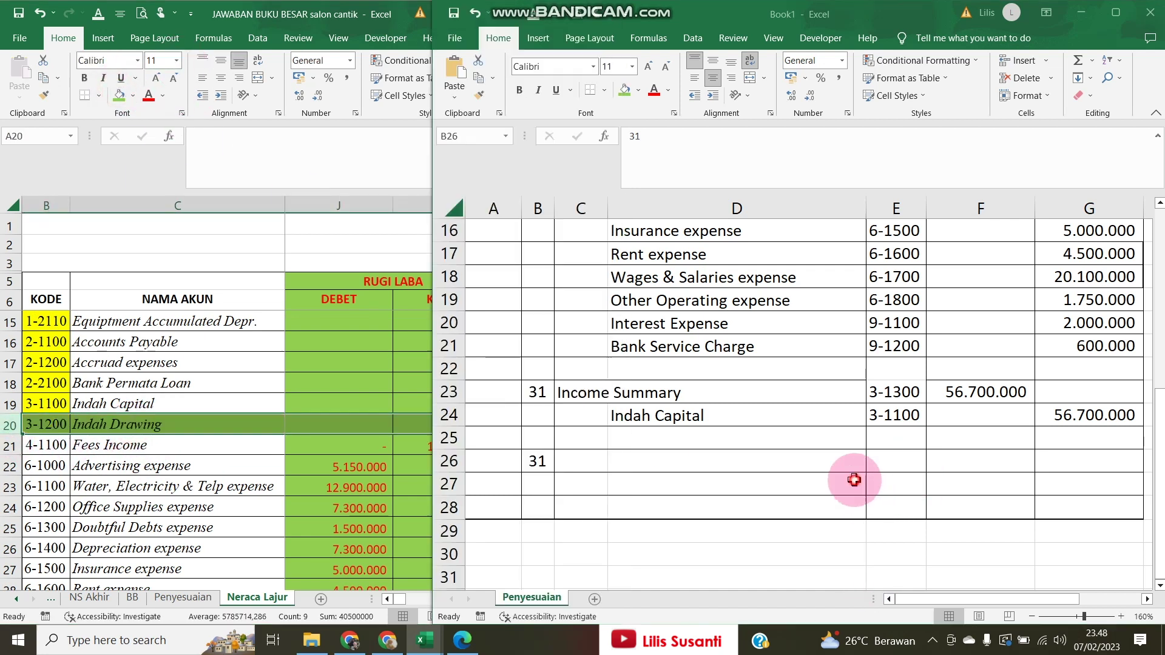
pyautogui.click(579, 461)
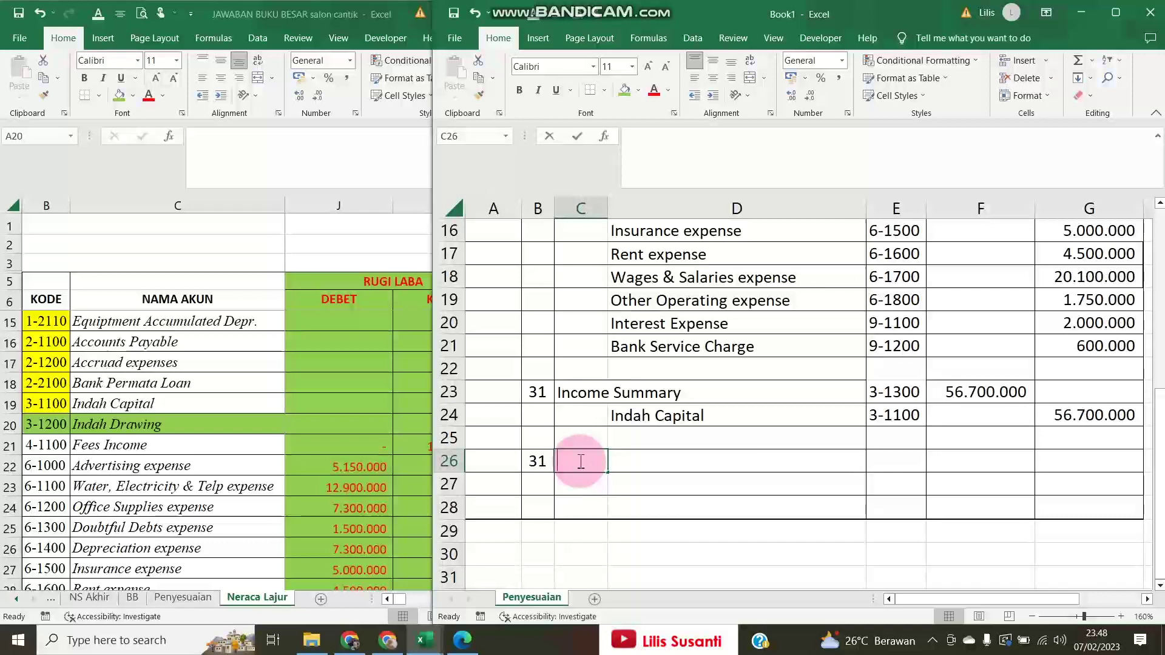
pyautogui.write('=')
pyautogui.click(97, 403)
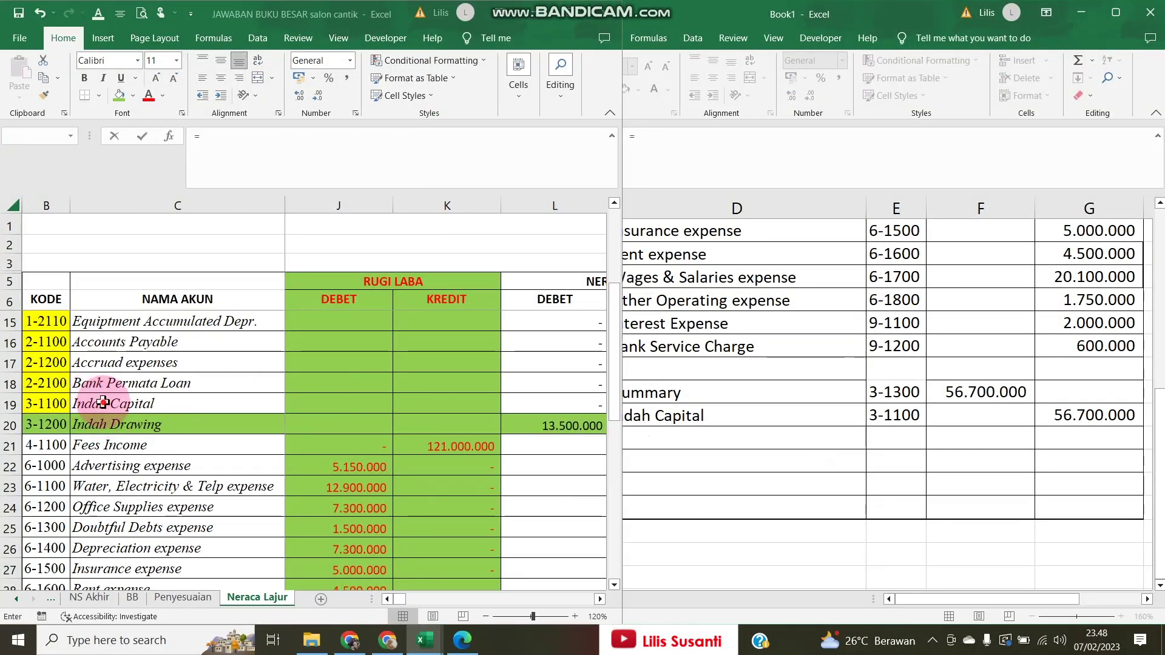
pyautogui.click(123, 410)
pyautogui.press('Return')
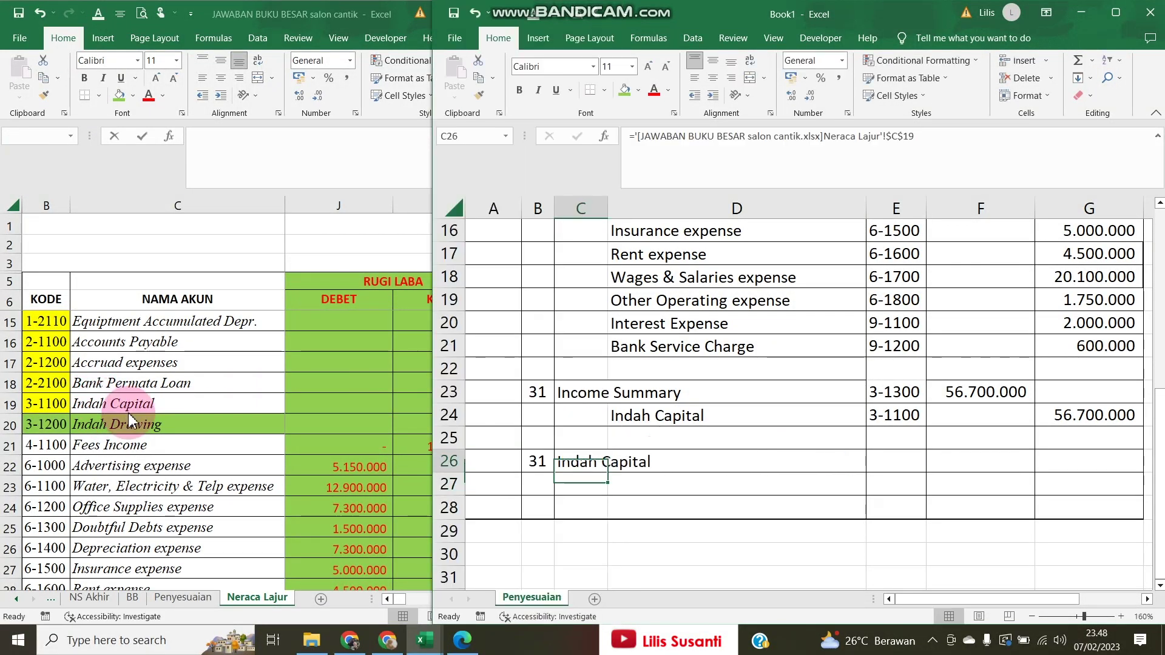
# Link journal cell D27 to the owner's drawing account name in Neraca Lajur cell C20
pyautogui.press('Right')
pyautogui.write('=')
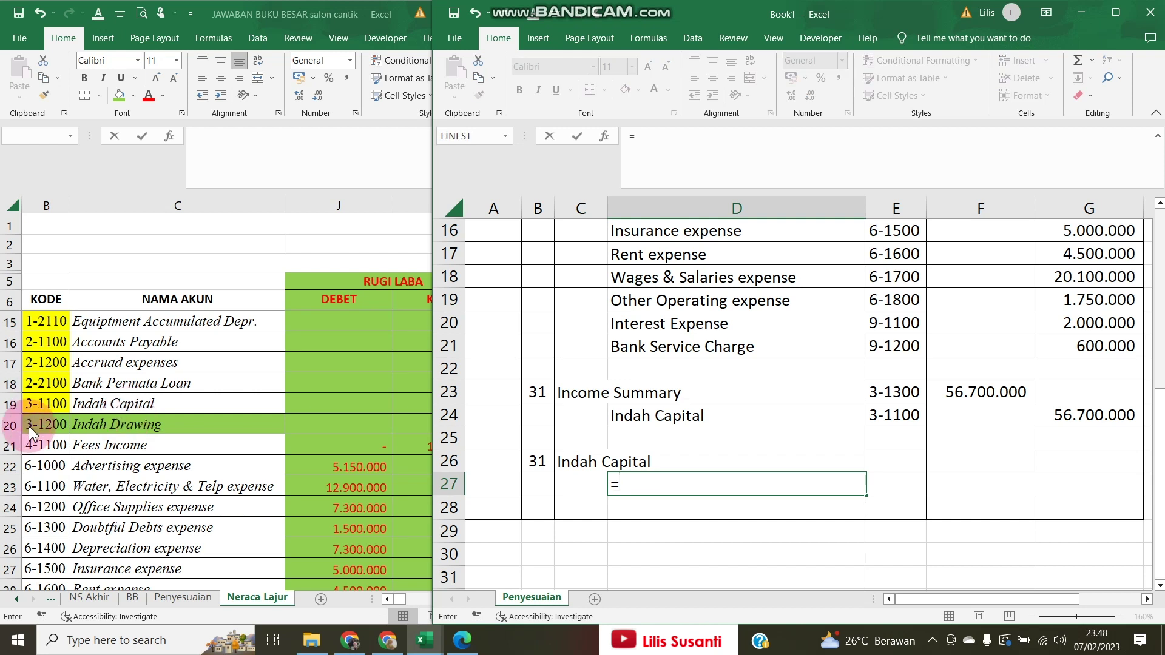
pyautogui.click(85, 423)
pyautogui.click(85, 423)
pyautogui.press('Return')
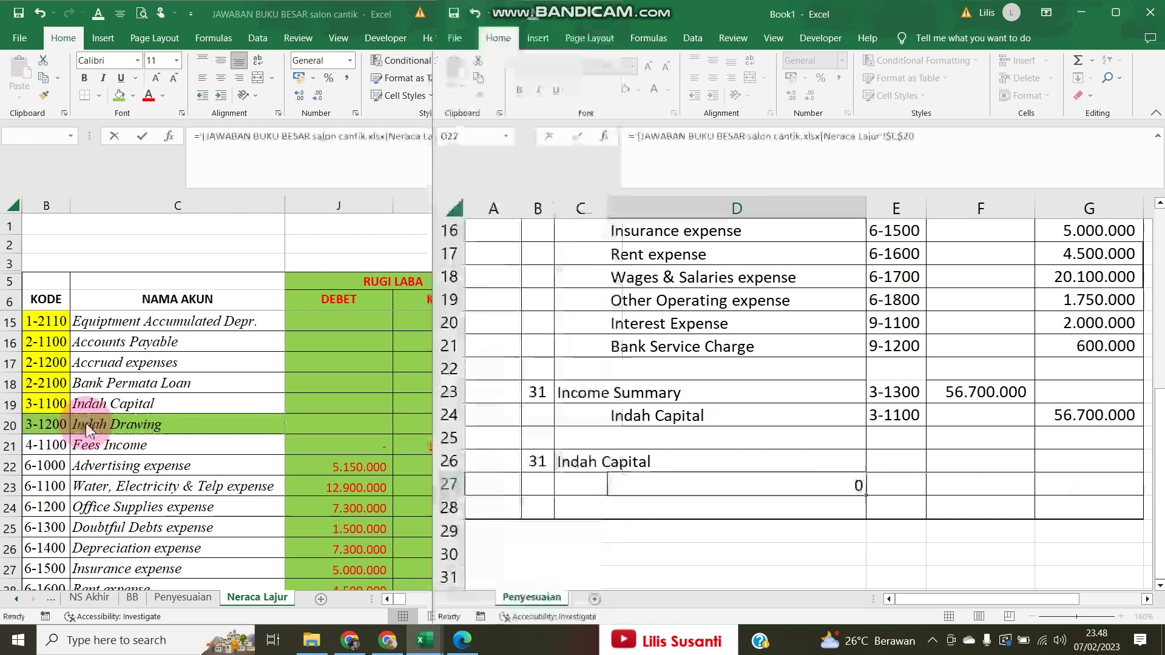
# Link E27 to the drawing account's code in Neraca Lajur B20 and set E26 equal to the capital code in E24
pyautogui.press('Right')
pyautogui.write('=')
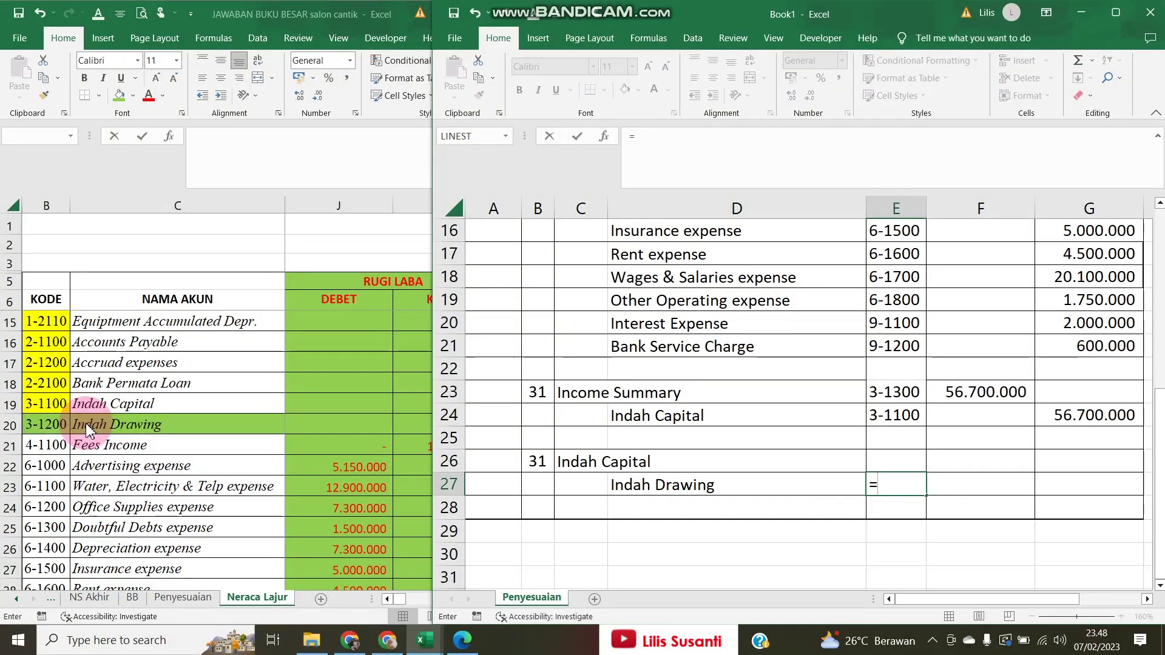
pyautogui.click(54, 429)
pyautogui.click(54, 429)
pyautogui.press('Return')
pyautogui.press('Up')
pyautogui.press('Up')
pyautogui.write('=')
pyautogui.press('Up')
pyautogui.press('Up')
pyautogui.press('Return')
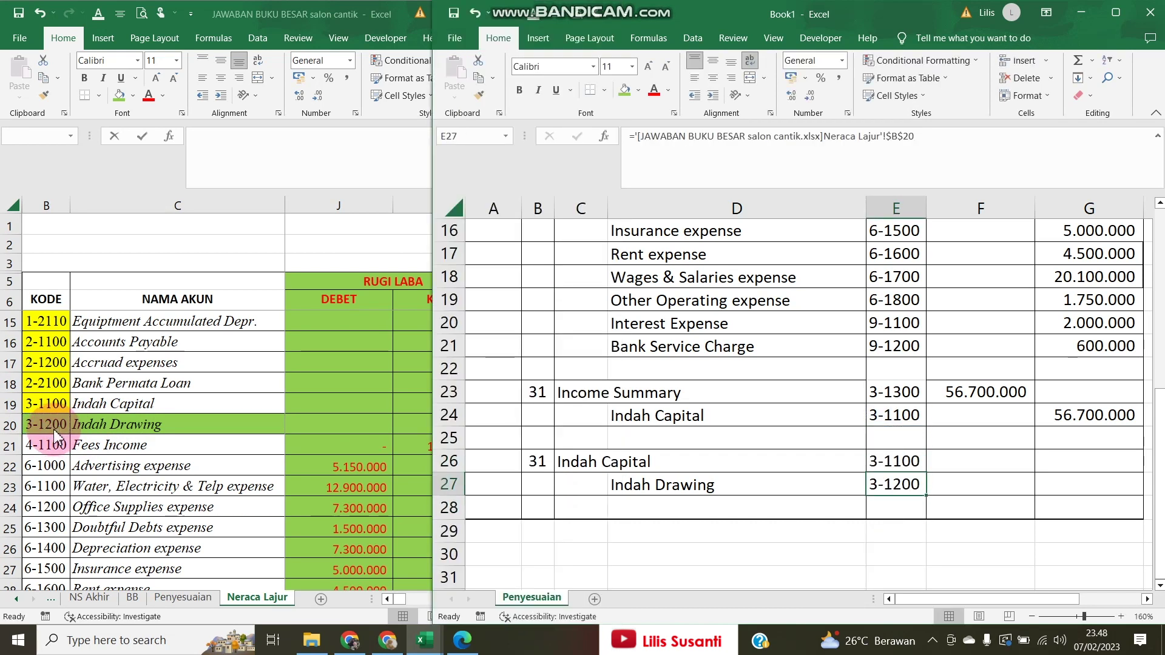
# Link the capital debit in F26 to the drawing balance in Neraca Lajur L20 and set the drawing credit in G27 to =F26
pyautogui.click(202, 424)
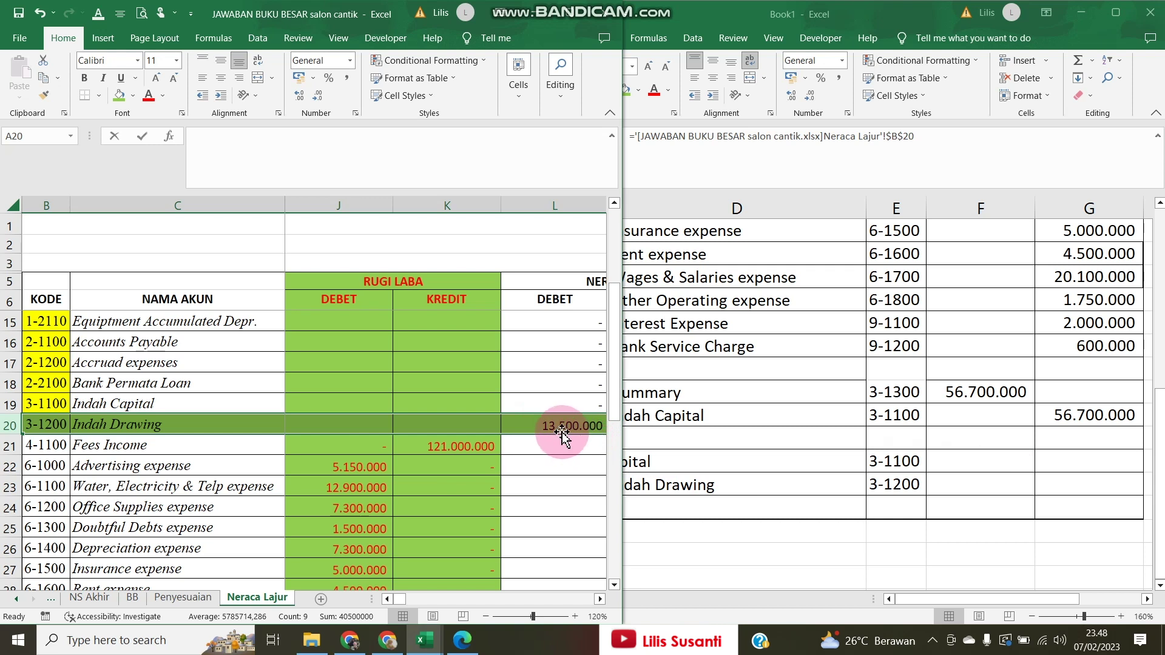
pyautogui.click(885, 476)
pyautogui.click(946, 464)
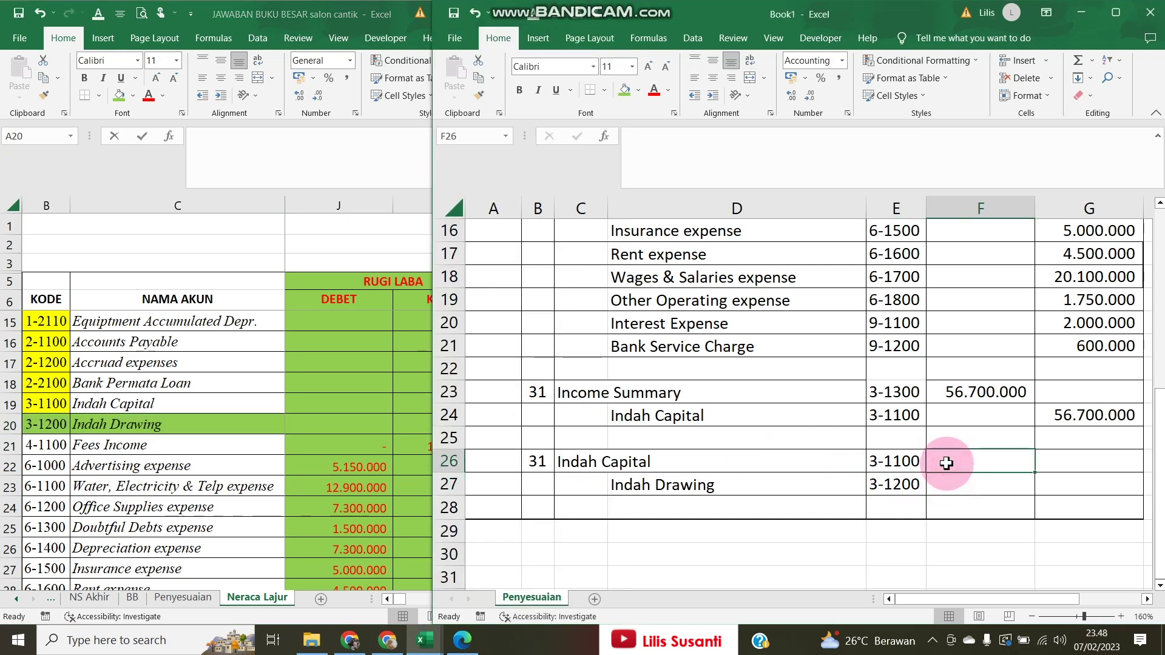
pyautogui.write('=')
pyautogui.click(364, 425)
pyautogui.click(587, 425)
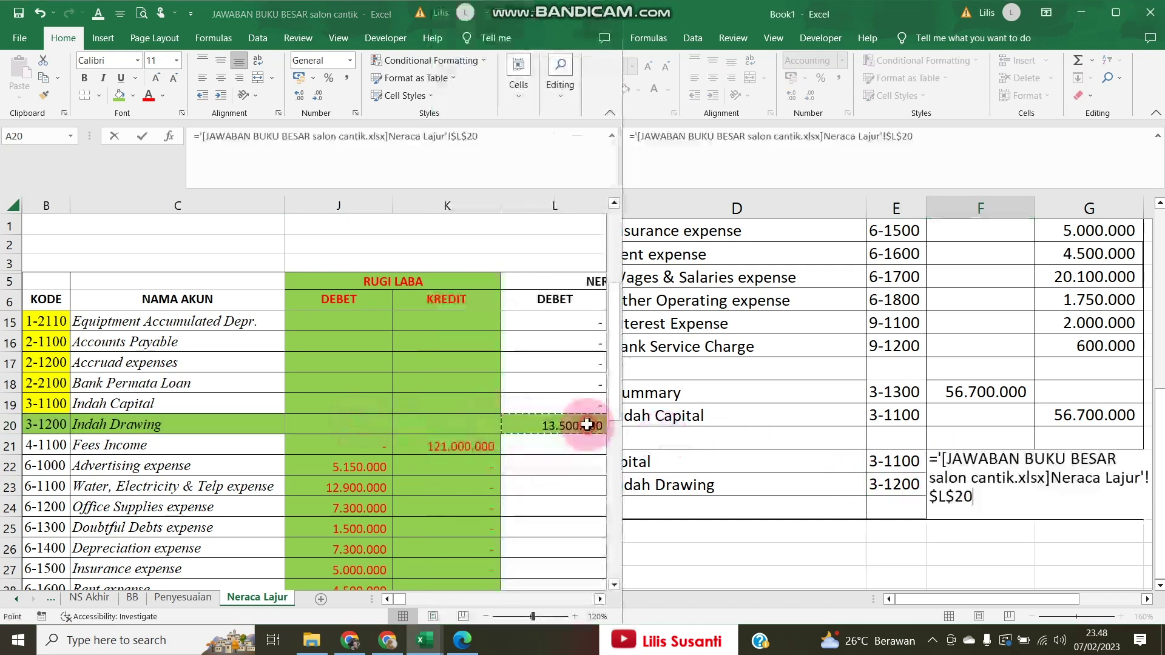
pyautogui.press('Return')
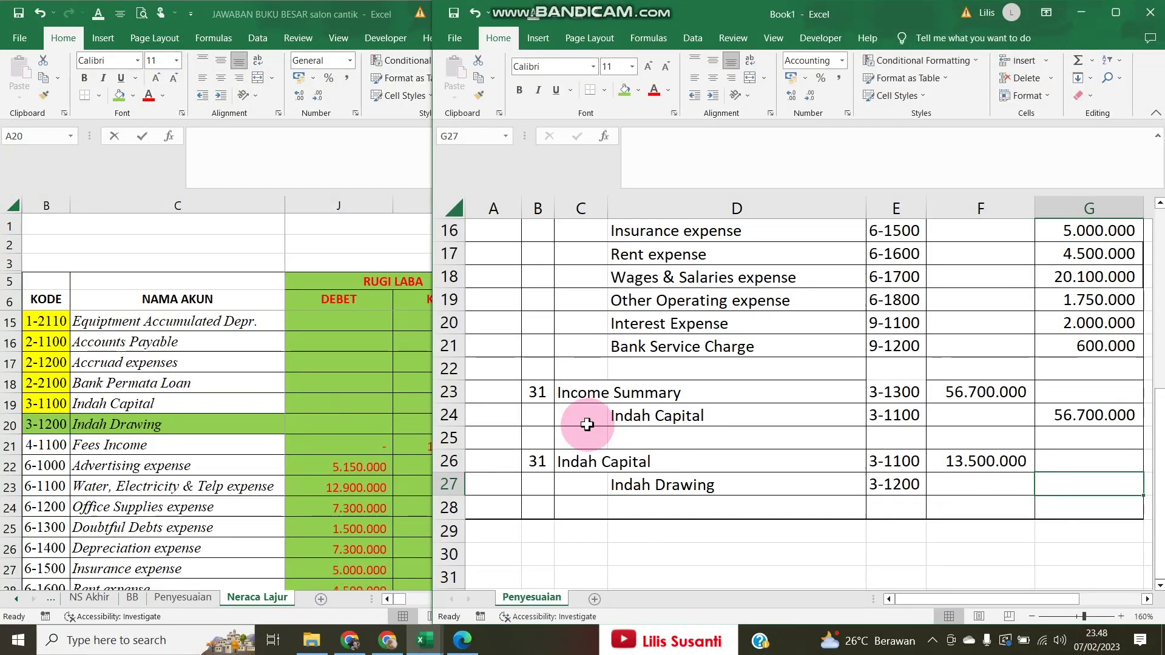
pyautogui.write('=F26')
pyautogui.press('Return')
# Insert another empty row at row 28, below the owner's drawing credit line
pyautogui.hotkey('ctrl', 'shift', '+')
pyautogui.hotkey('alt', 'r')
pyautogui.press('Return')
# Total the debit column F6:F28 with SUM in F29 and copy the formula to the credit column in G29
pyautogui.press('Left')
pyautogui.press('Down')
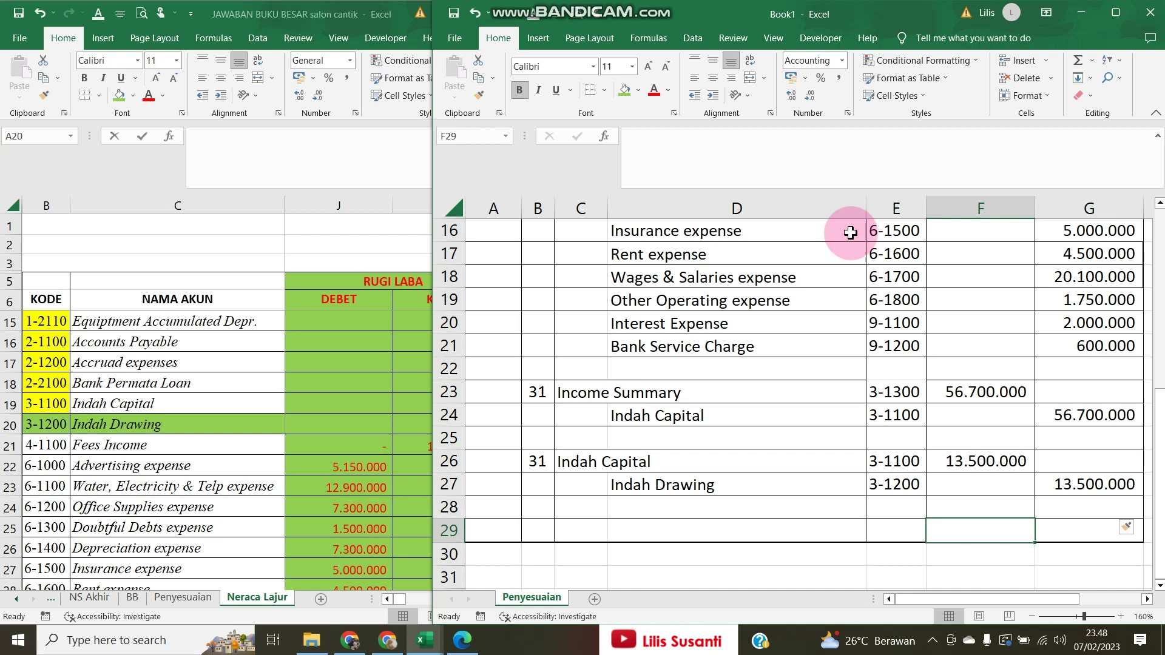
pyautogui.click(1078, 60)
pyautogui.moveTo(966, 510); pyautogui.dragTo(930, 358)
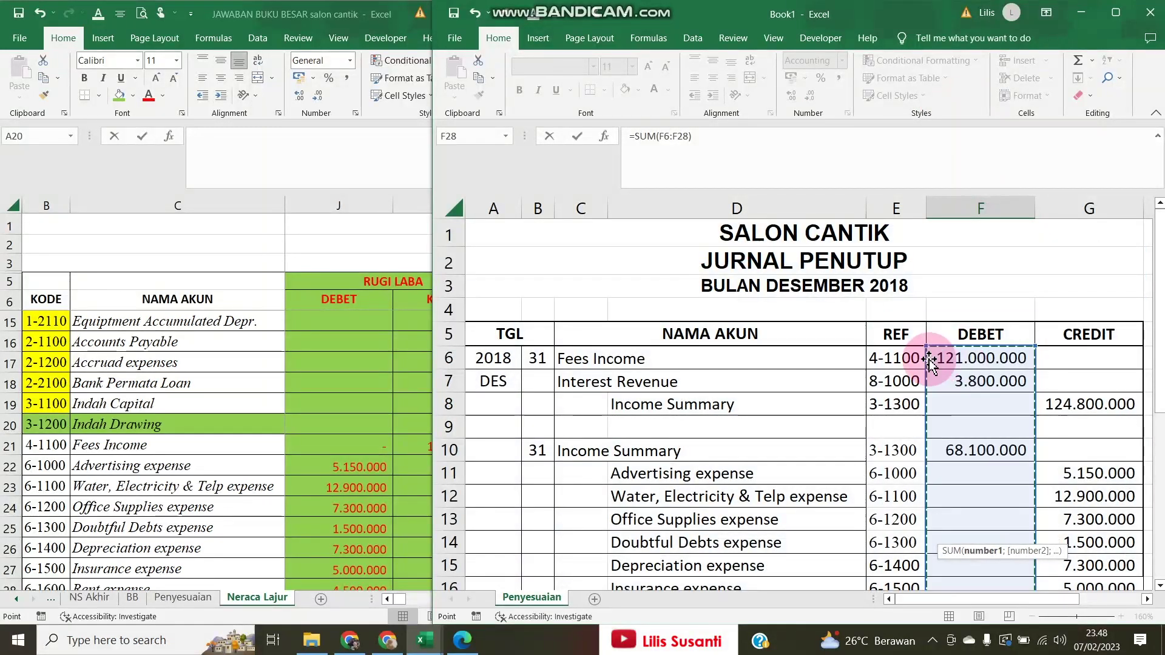
pyautogui.press('Return')
pyautogui.press('Up')
pyautogui.hotkey('ctrl', 'c')
pyautogui.press('Right')
pyautogui.press('Return')
# Label the totals row JUMLAH in D29
pyautogui.press('Left')
pyautogui.press('Left')
pyautogui.press('Left')
pyautogui.write('j')
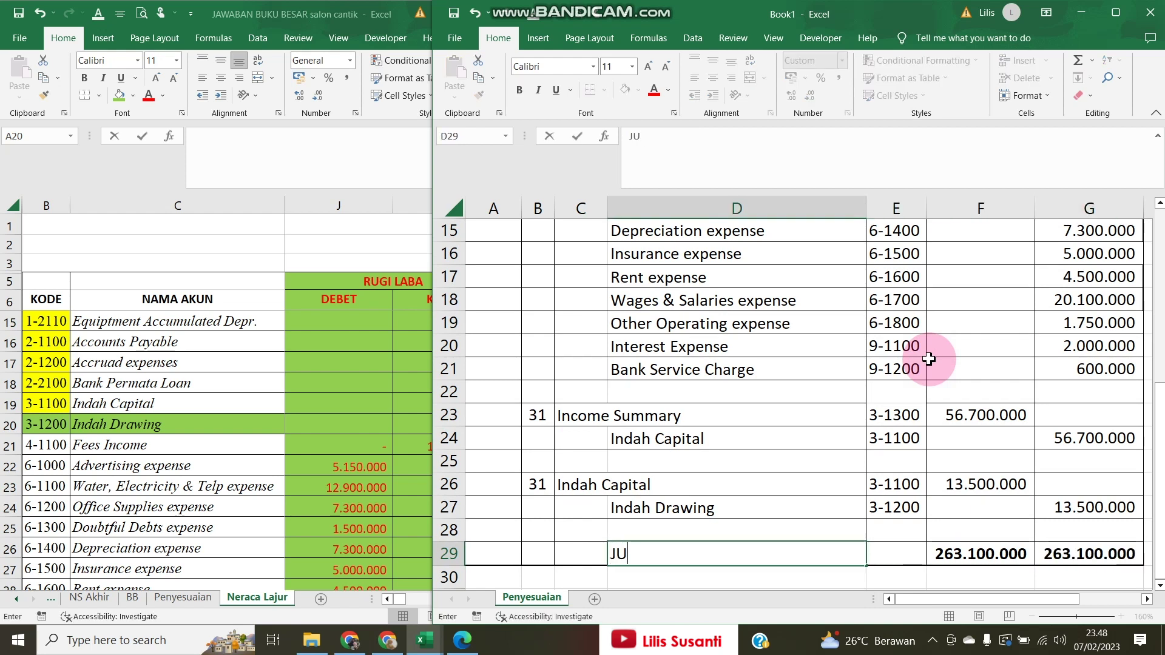
pyautogui.write('UMLAH')
pyautogui.press('Return')
pyautogui.scroll(5, 931, 346)
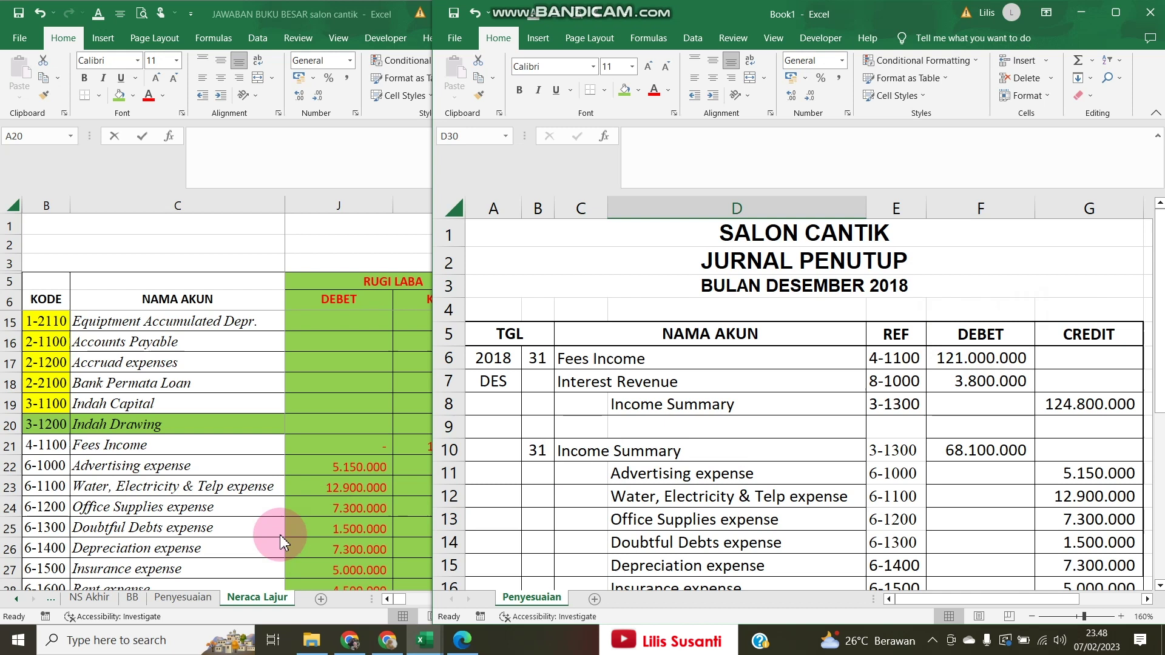
# Open the BB ledger sheet from its beginning and review the Income Summary credit line in row 8 of the closing journal
pyautogui.click(132, 597)
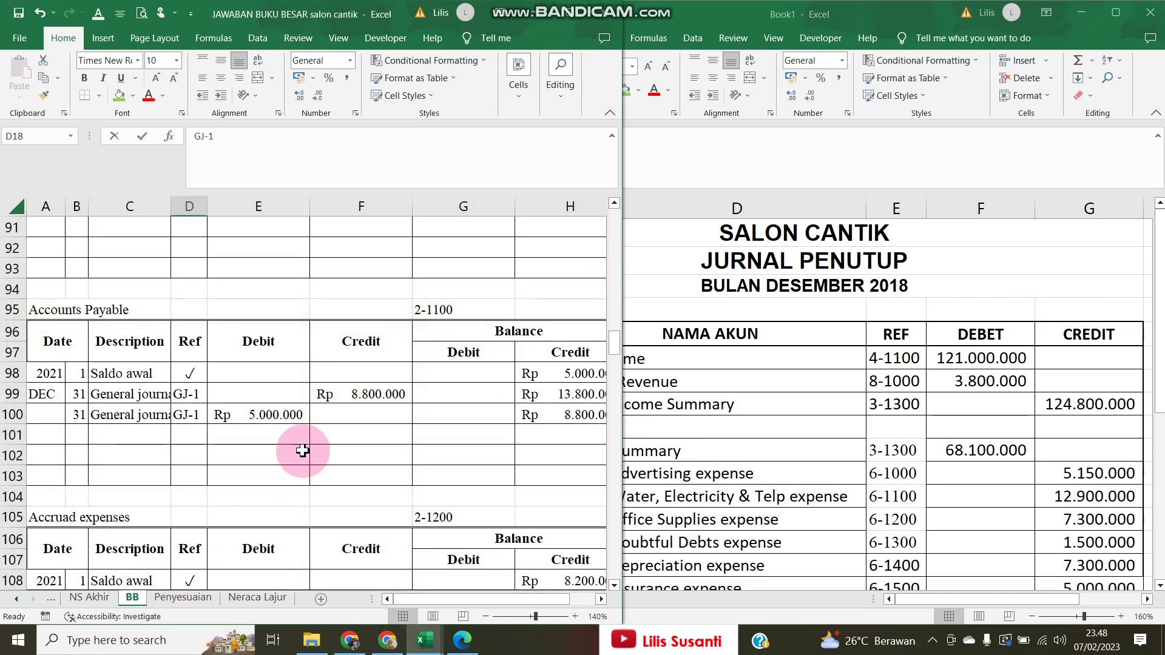
pyautogui.scroll(7, 381, 425)
pyautogui.scroll(20, 381, 425)
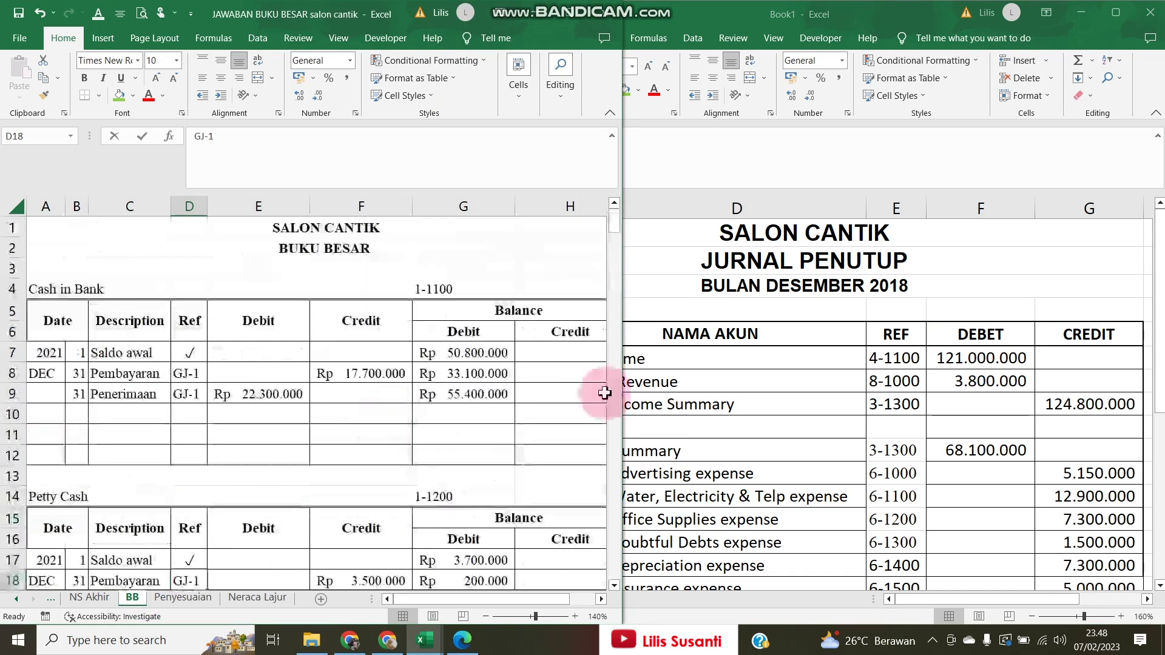
pyautogui.click(844, 257)
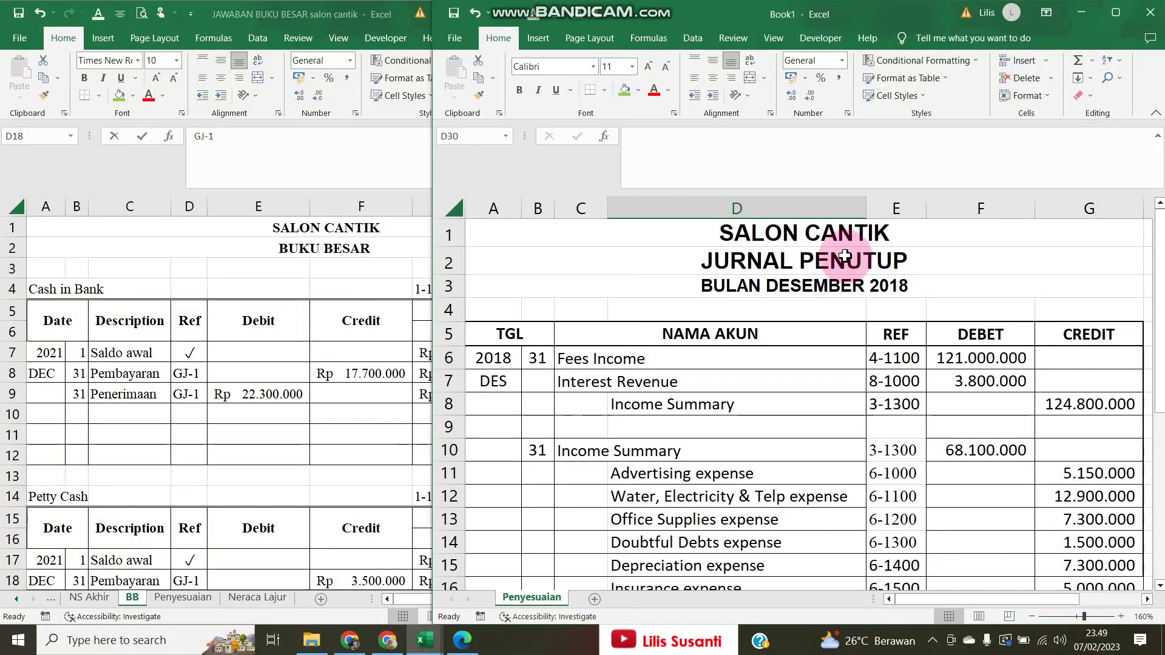
pyautogui.moveTo(671, 403); pyautogui.dragTo(1047, 405)
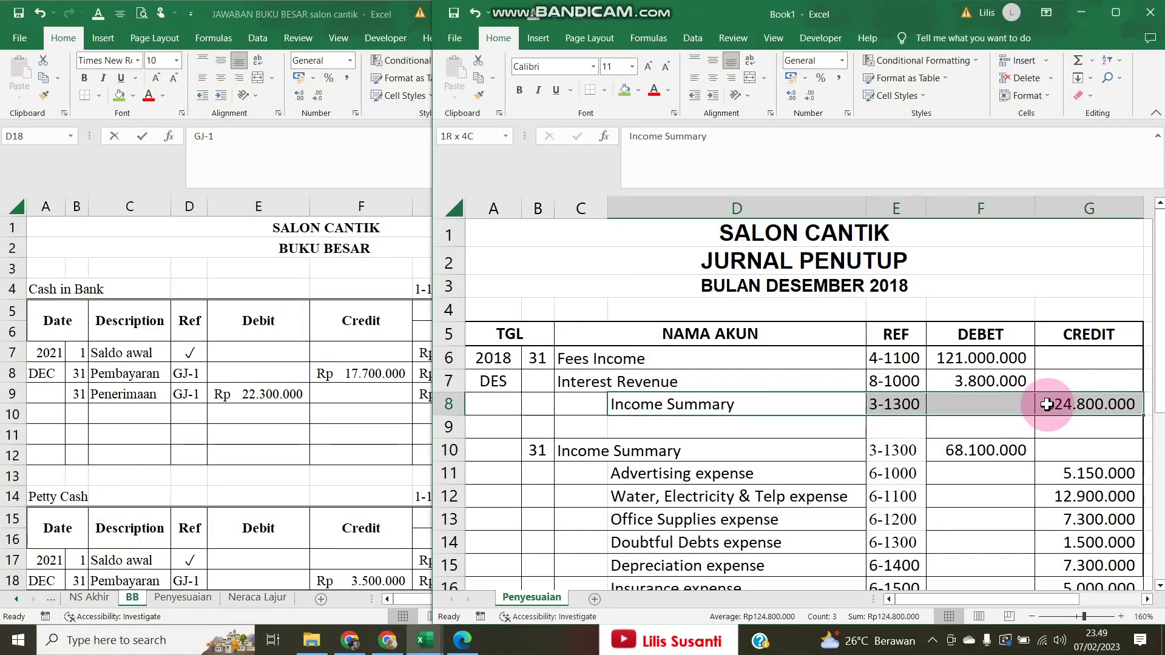
# Insert a copy of the owner's drawing ledger, rows 136 to 145, above Fees Income at row 146, skipping the linked-file update
pyautogui.click(307, 425)
pyautogui.scroll(-10, 305, 440)
pyautogui.scroll(-20, 305, 440)
pyautogui.scroll(-9, 305, 440)
pyautogui.scroll(1, 305, 440)
pyautogui.moveTo(18, 289); pyautogui.dragTo(51, 472)
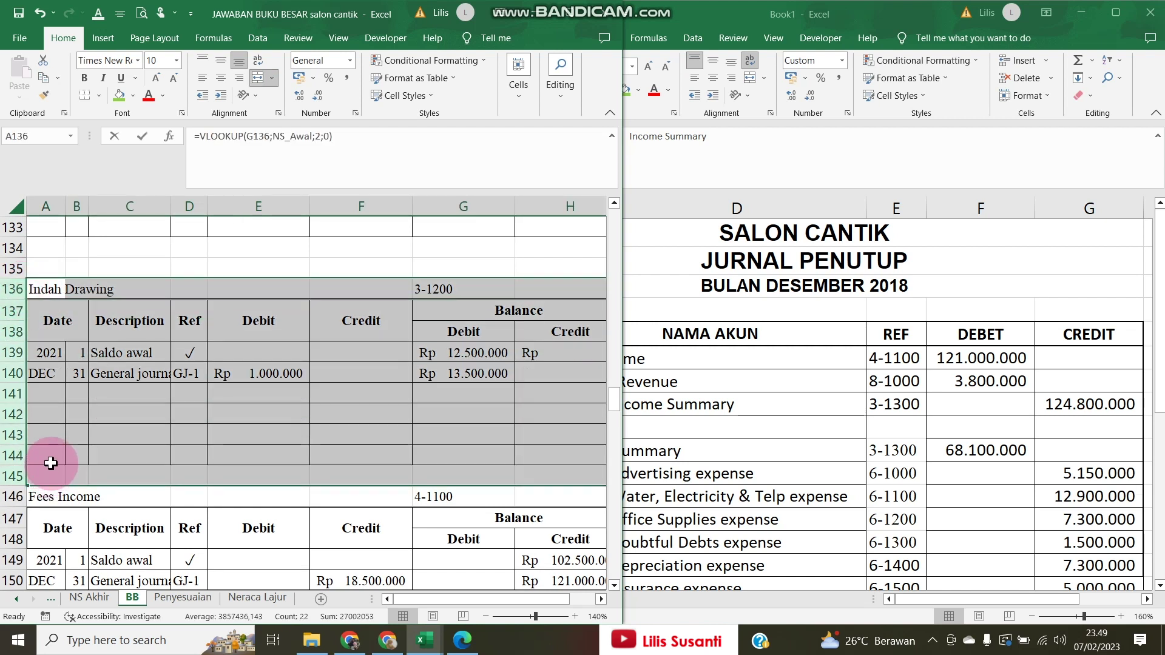
pyautogui.hotkey('ctrl', 'c')
pyautogui.rightClick(13, 497)
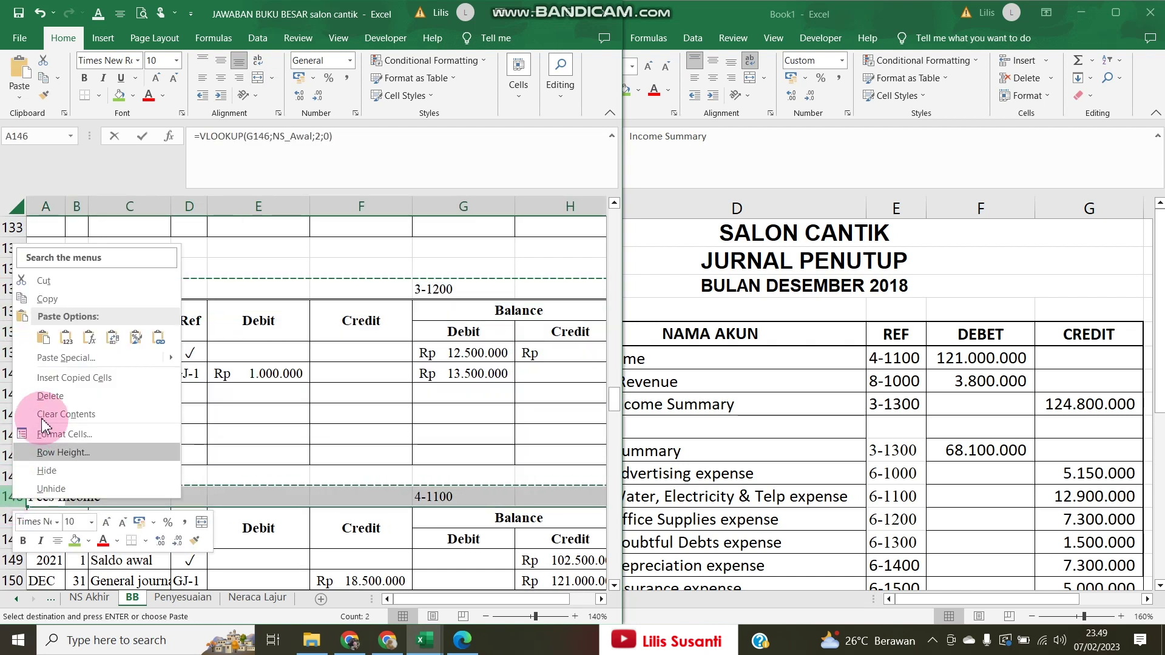
pyautogui.click(54, 379)
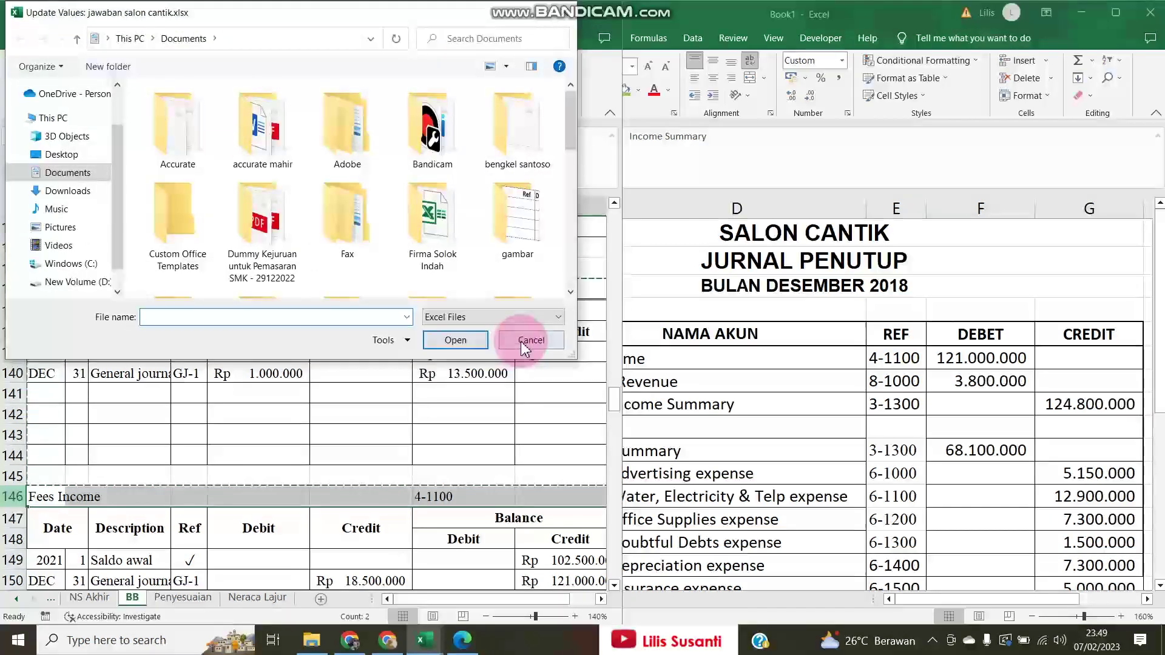
pyautogui.click(523, 340)
pyautogui.click(540, 437)
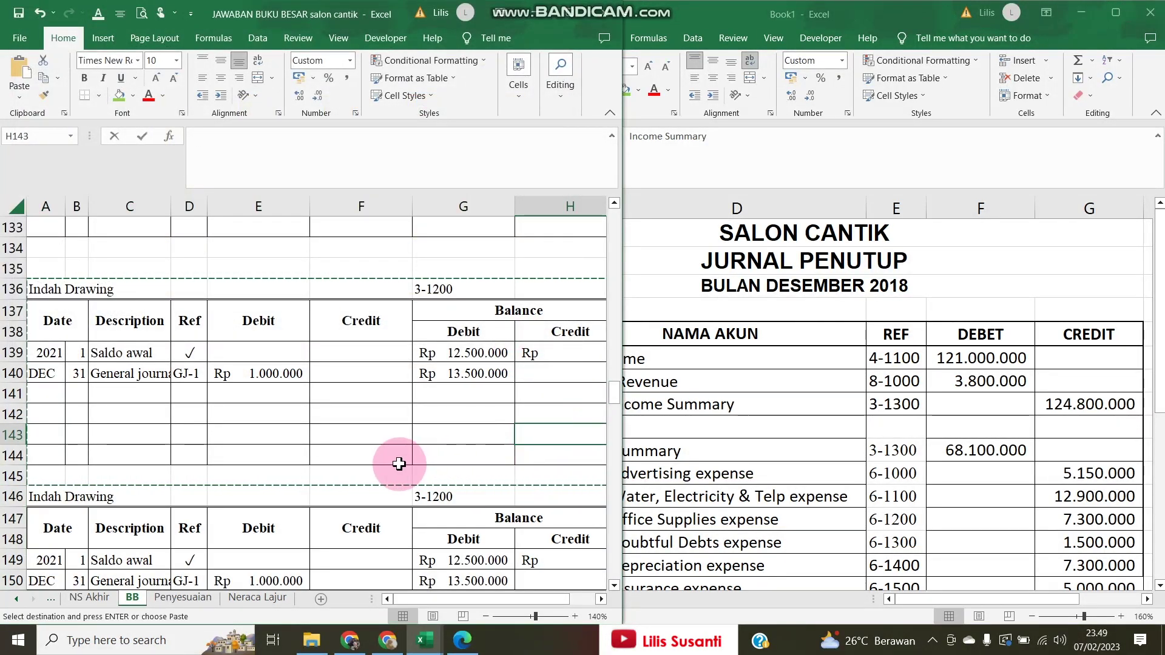
# Widen the ledger workbook's window and clear the copied entries in B149:H150 of the duplicated ledger account
pyautogui.scroll(-4, 399, 464)
pyautogui.scroll(3, 398, 464)
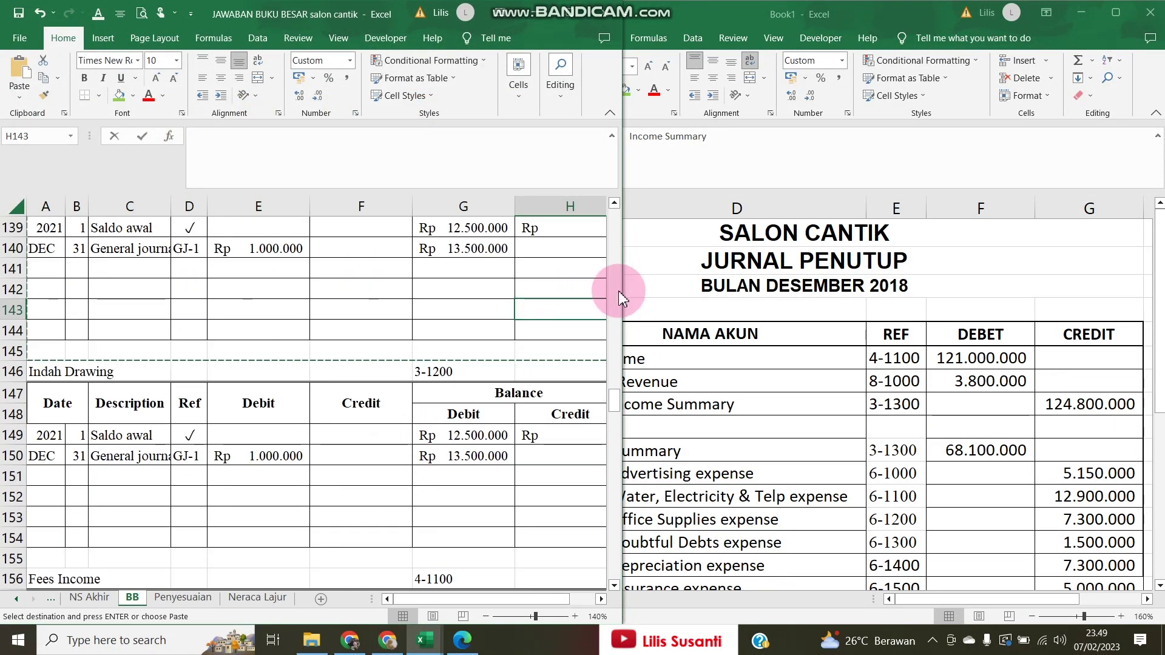
pyautogui.moveTo(624, 289); pyautogui.dragTo(737, 285)
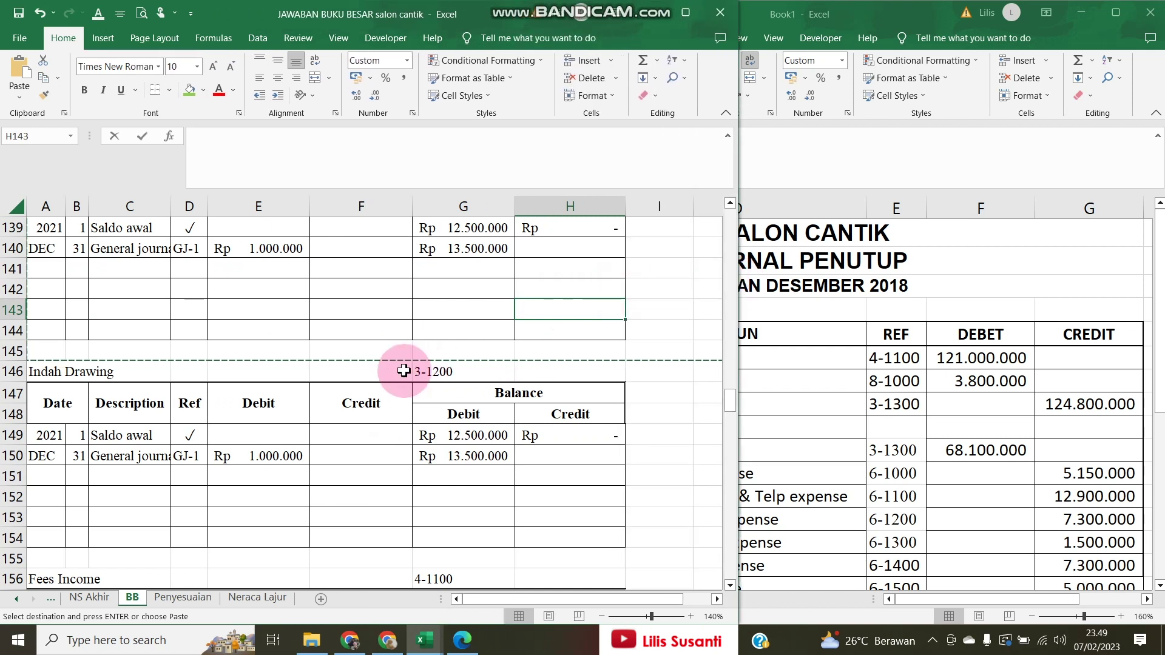
pyautogui.click(306, 377)
pyautogui.moveTo(82, 435); pyautogui.dragTo(553, 455)
pyautogui.press('Delete')
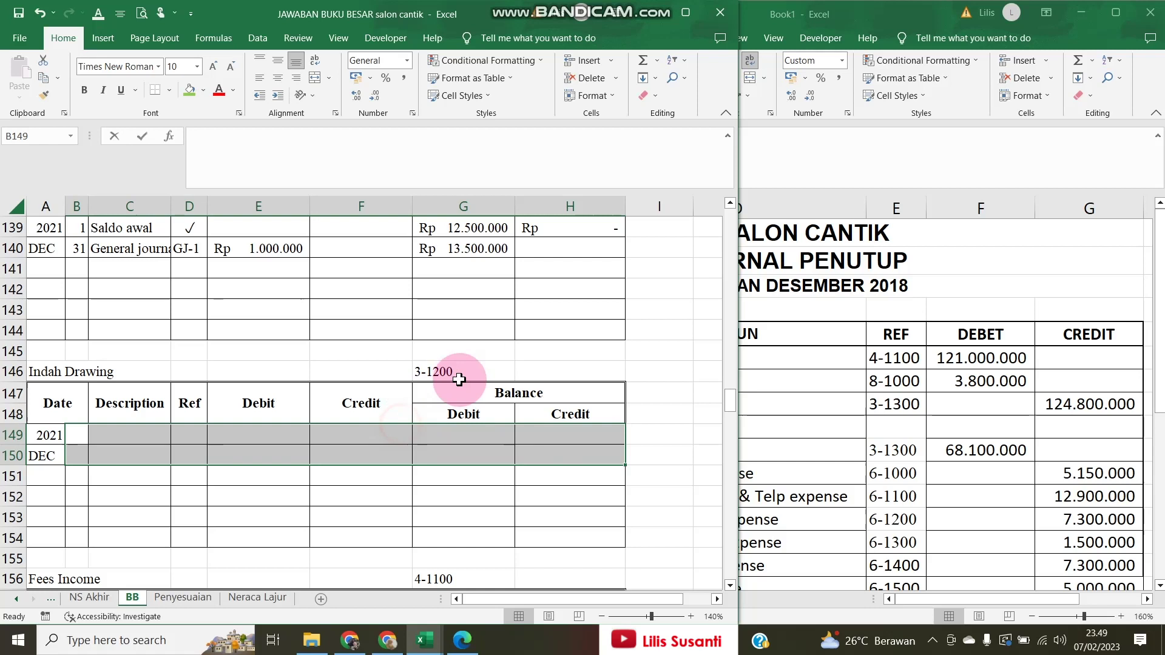
# Copy the Income Summary name from D8 of the closing journal and check the account-name formula in A146 of the duplicated ledger
pyautogui.click(469, 372)
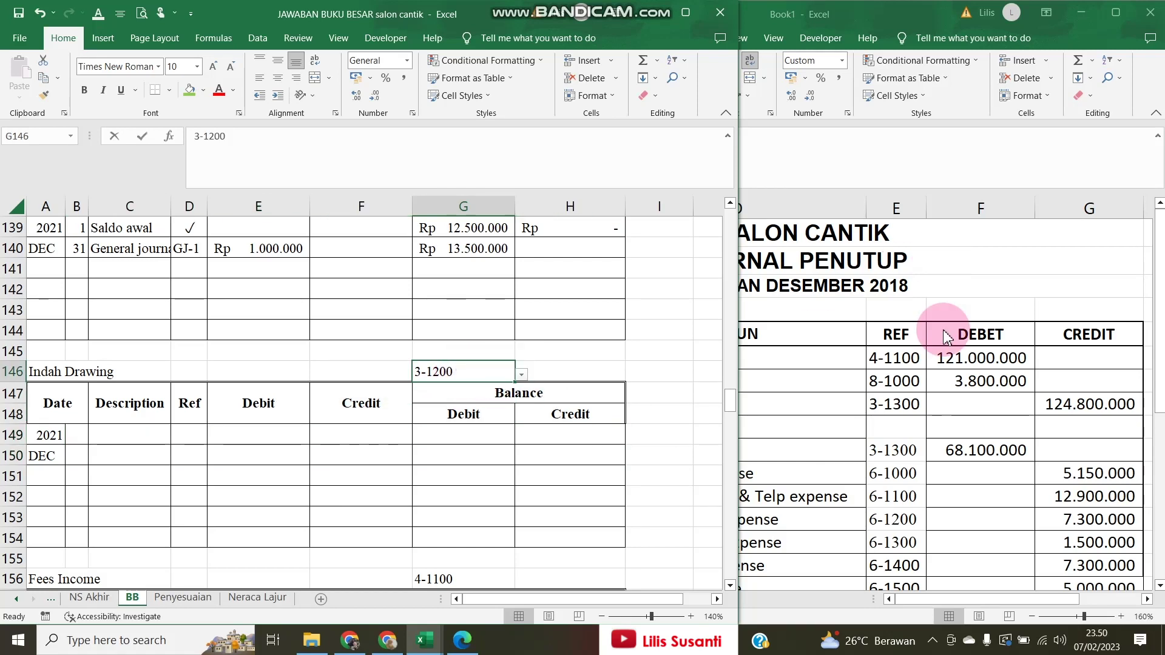
pyautogui.click(853, 371)
pyautogui.click(685, 404)
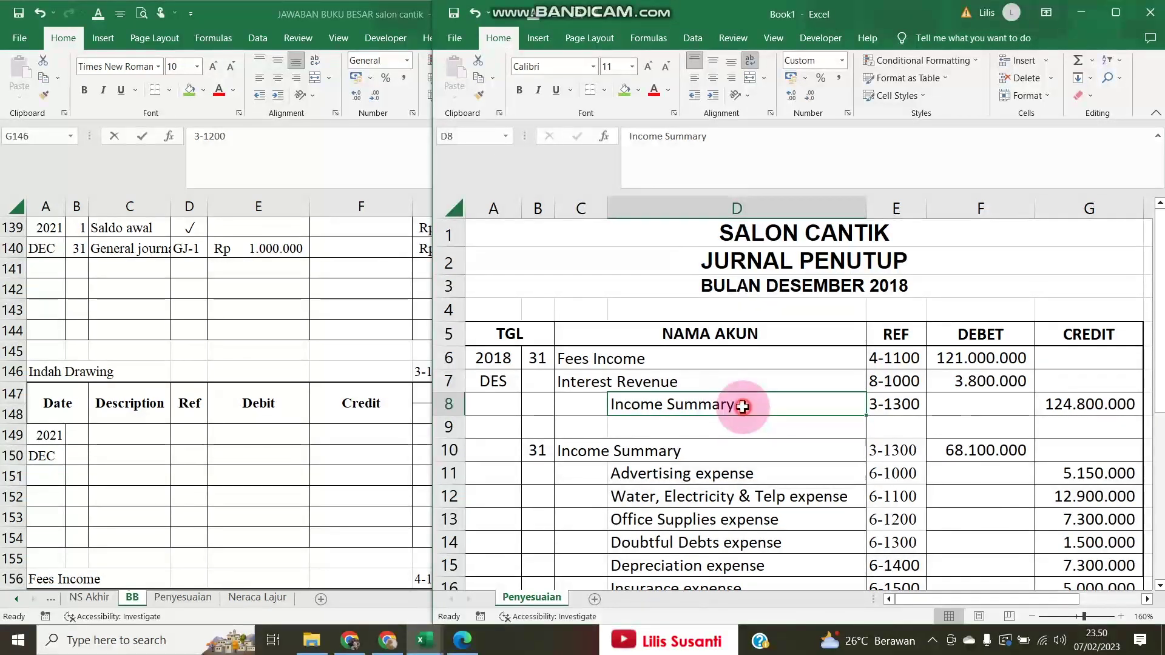
pyautogui.doubleClick(742, 407)
pyautogui.moveTo(742, 406); pyautogui.dragTo(607, 418)
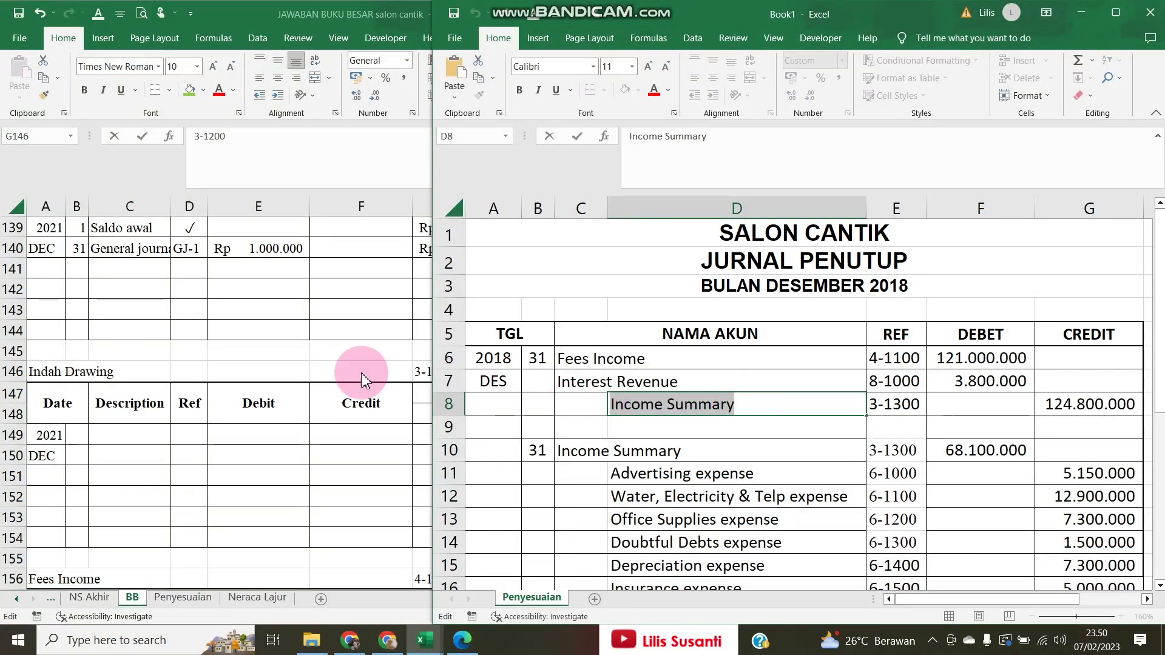
pyautogui.click(200, 361)
pyautogui.click(99, 367)
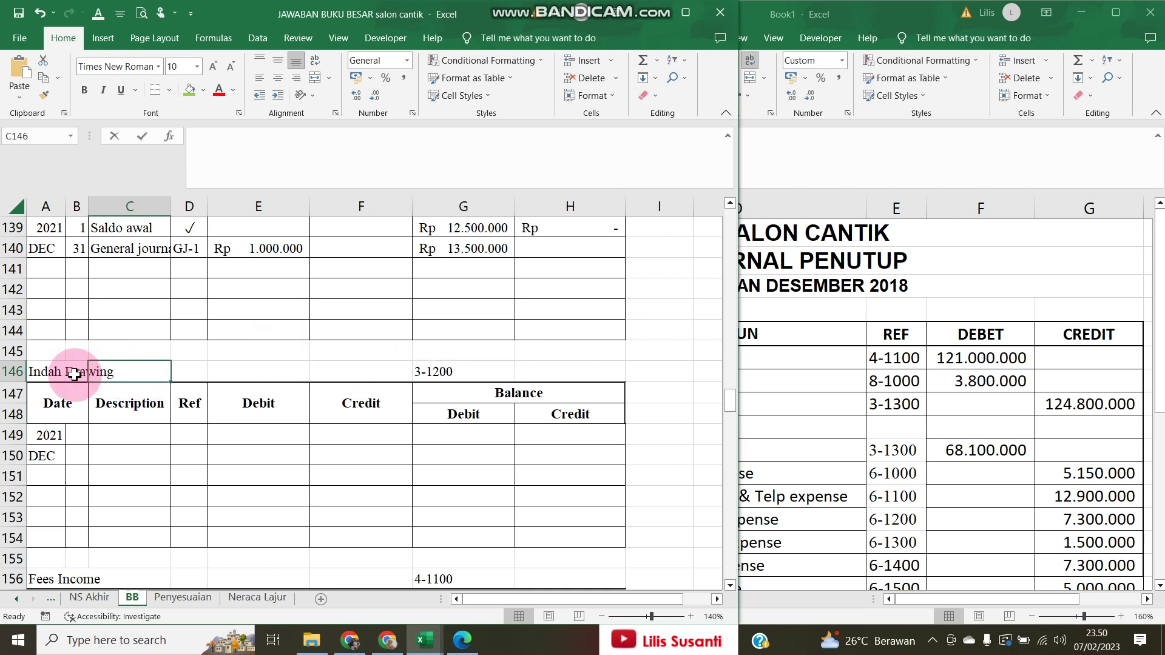
pyautogui.click(54, 368)
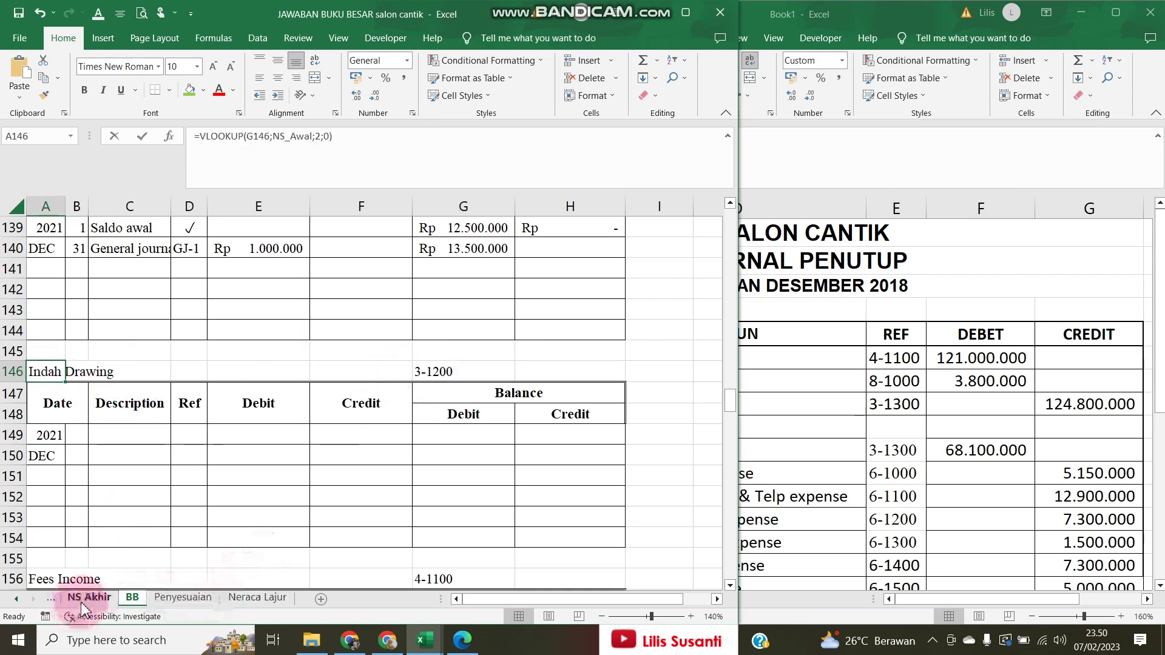
pyautogui.click(14, 599)
pyautogui.click(128, 597)
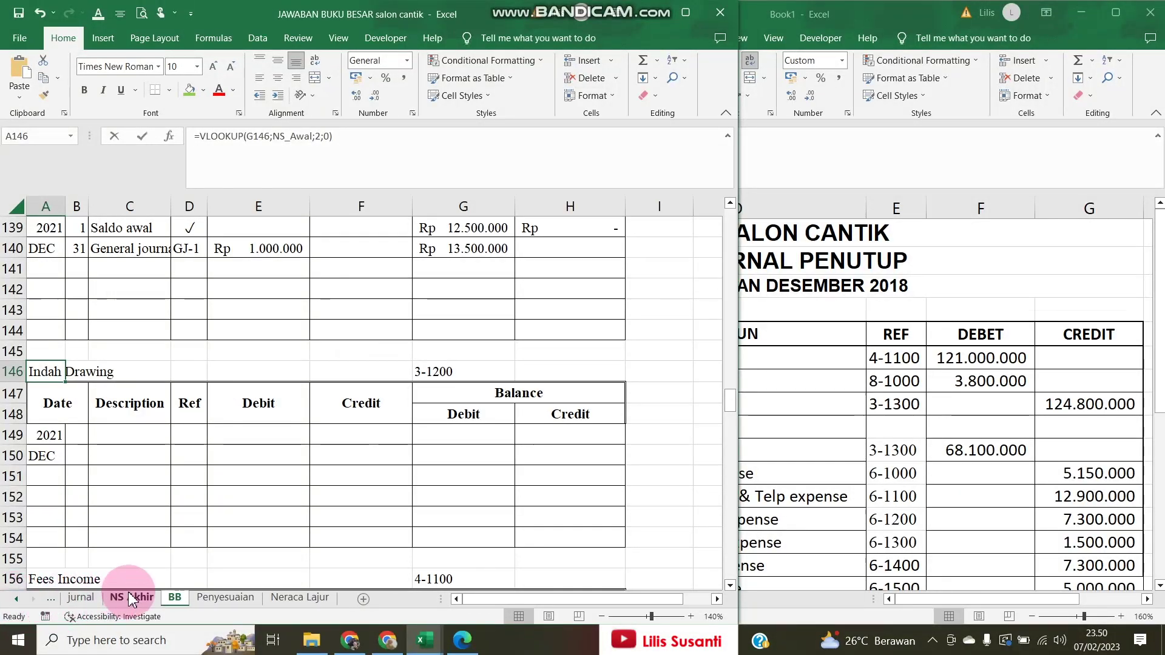
pyautogui.click(65, 395)
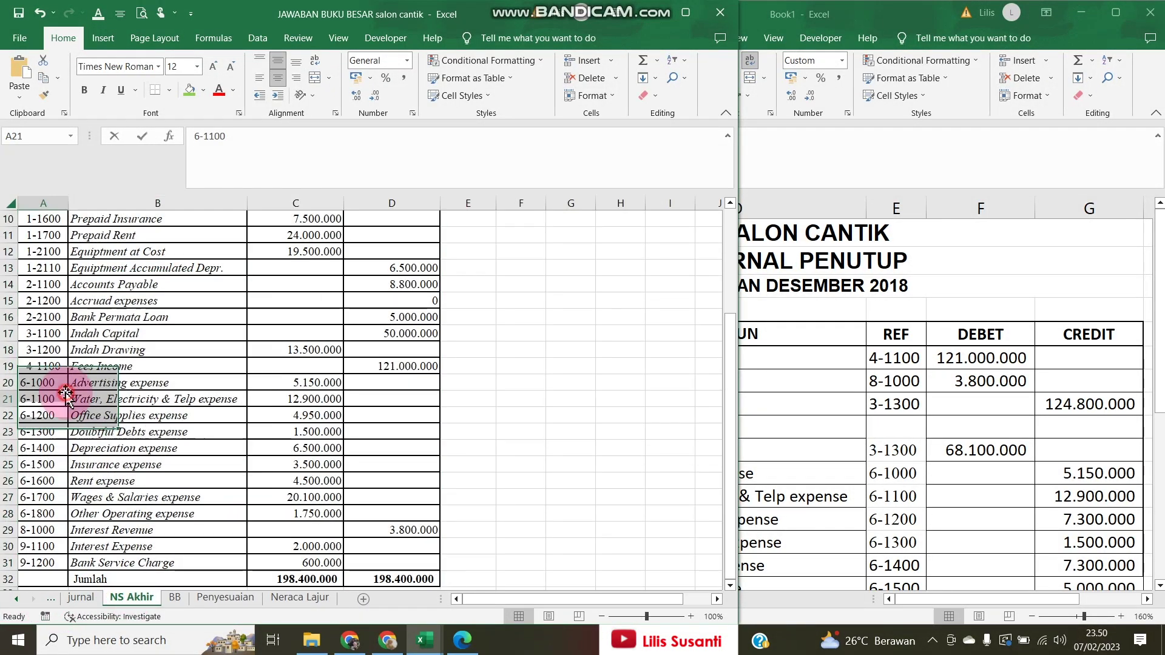
pyautogui.rightClick(9, 366)
pyautogui.rightClick(8, 365)
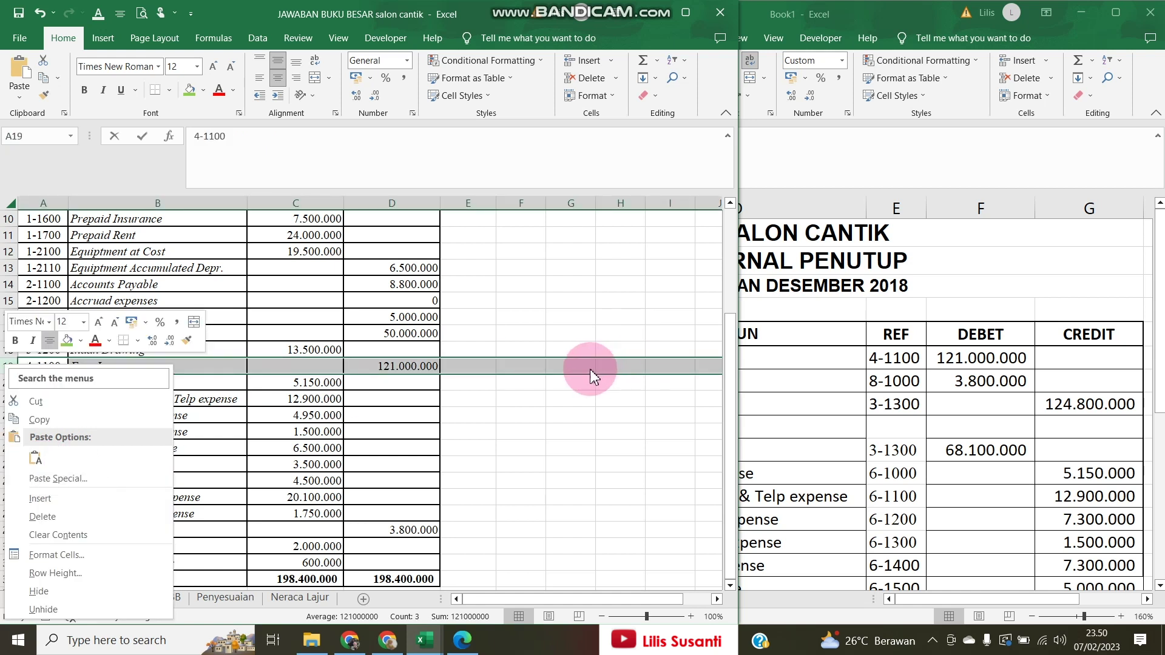
pyautogui.press('Escape')
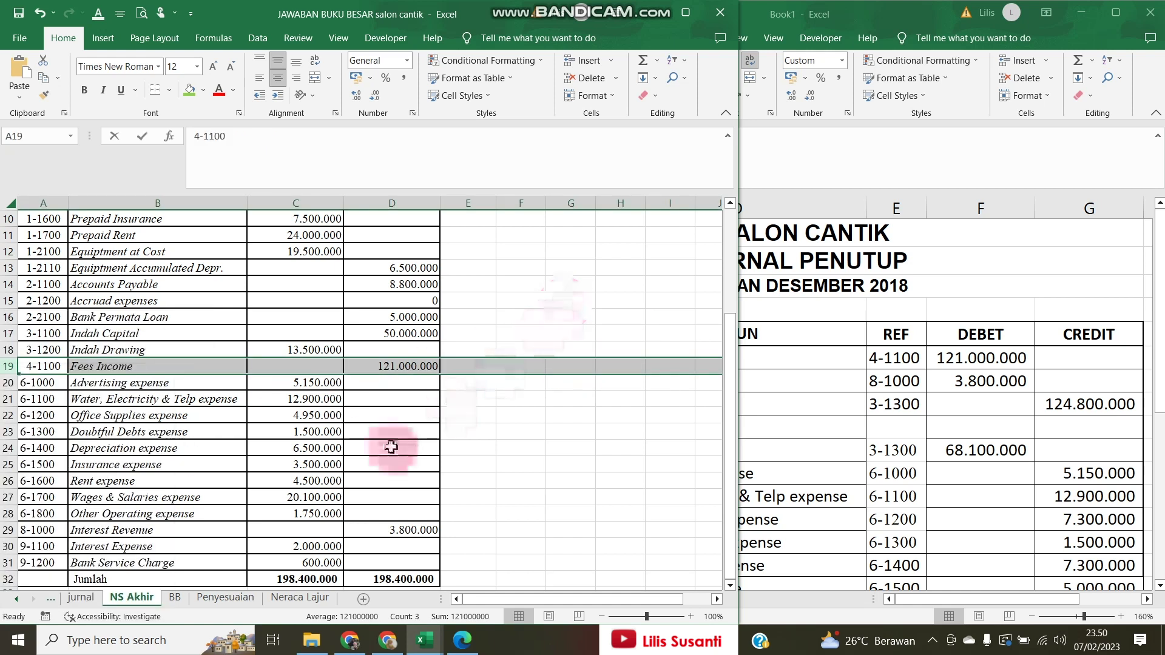
# Insert a blank row above Fees Income at row 16 of the NS sheet
pyautogui.click(17, 599)
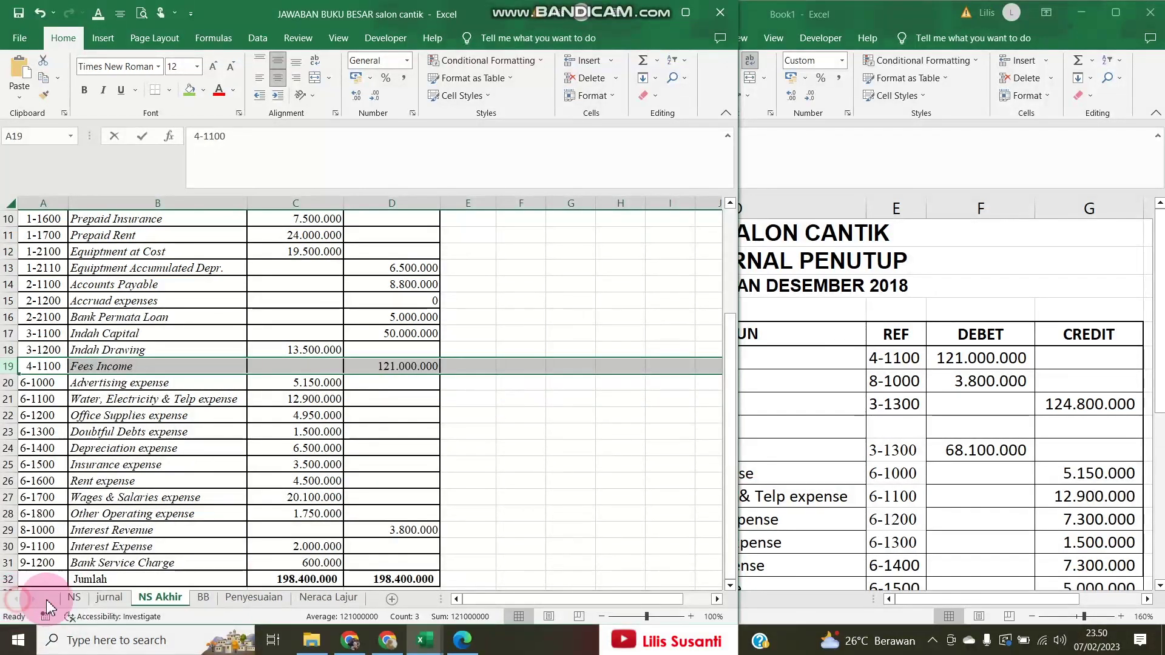
pyautogui.click(74, 598)
pyautogui.click(56, 479)
pyautogui.scroll(-2, 56, 496)
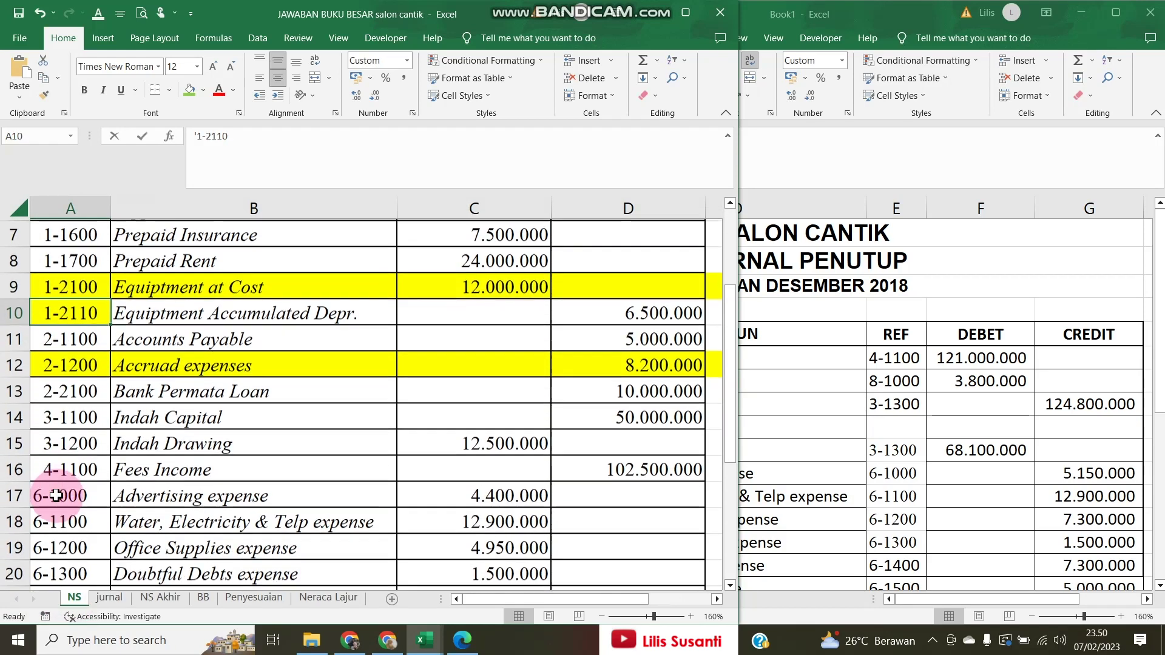
pyautogui.rightClick(12, 469)
pyautogui.press('Escape')
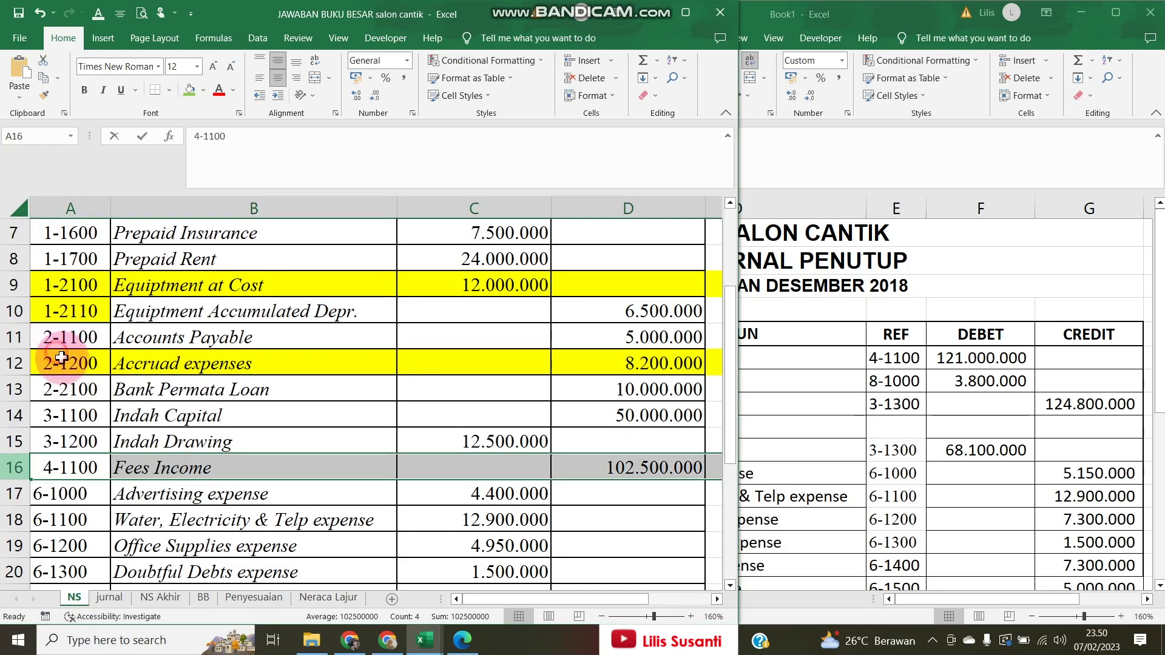
pyautogui.click(68, 467)
# Enter account code 3-1300 in A16 of the NS sheet, extending the codes from the drawing account above
pyautogui.click(766, 403)
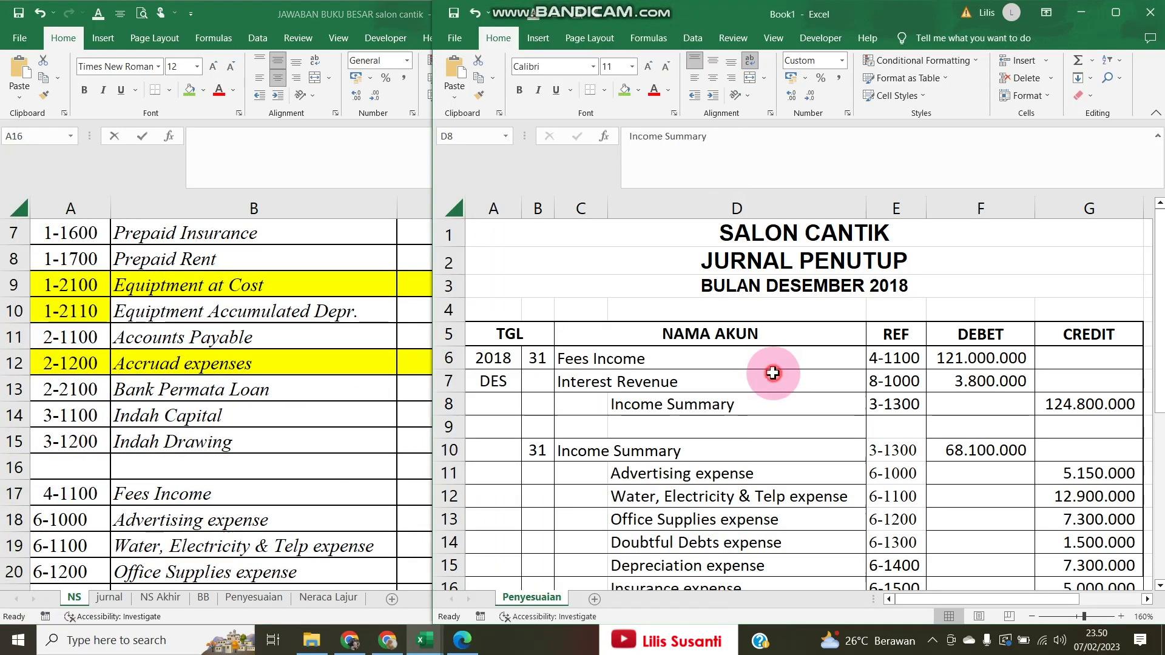
pyautogui.click(90, 438)
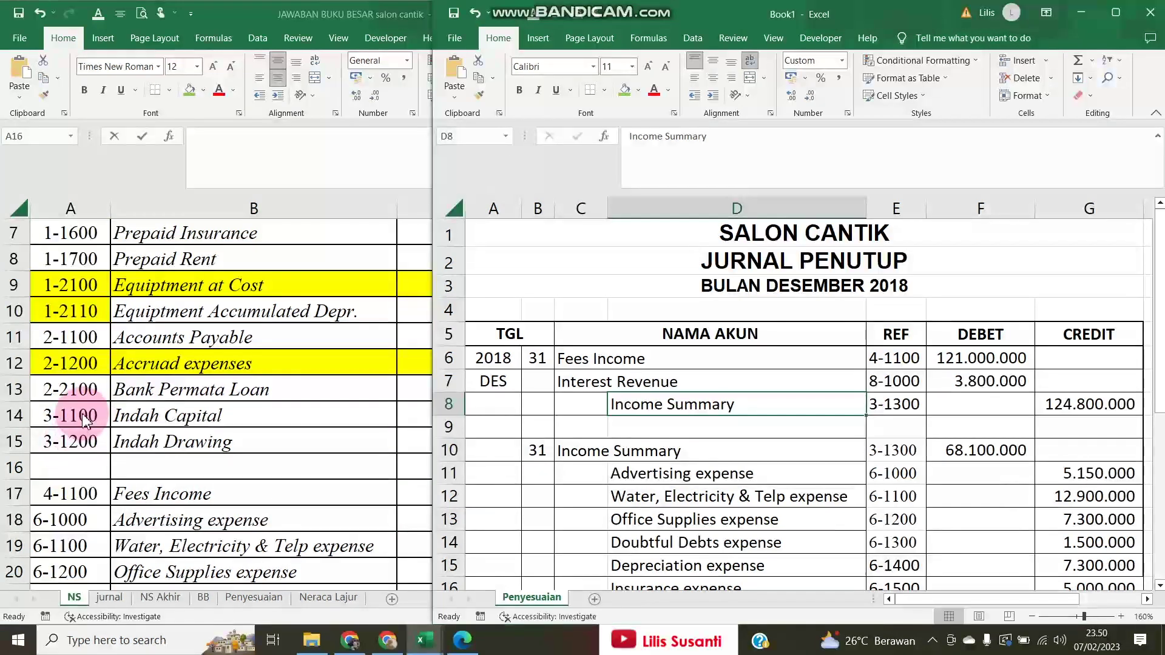
pyautogui.click(100, 440)
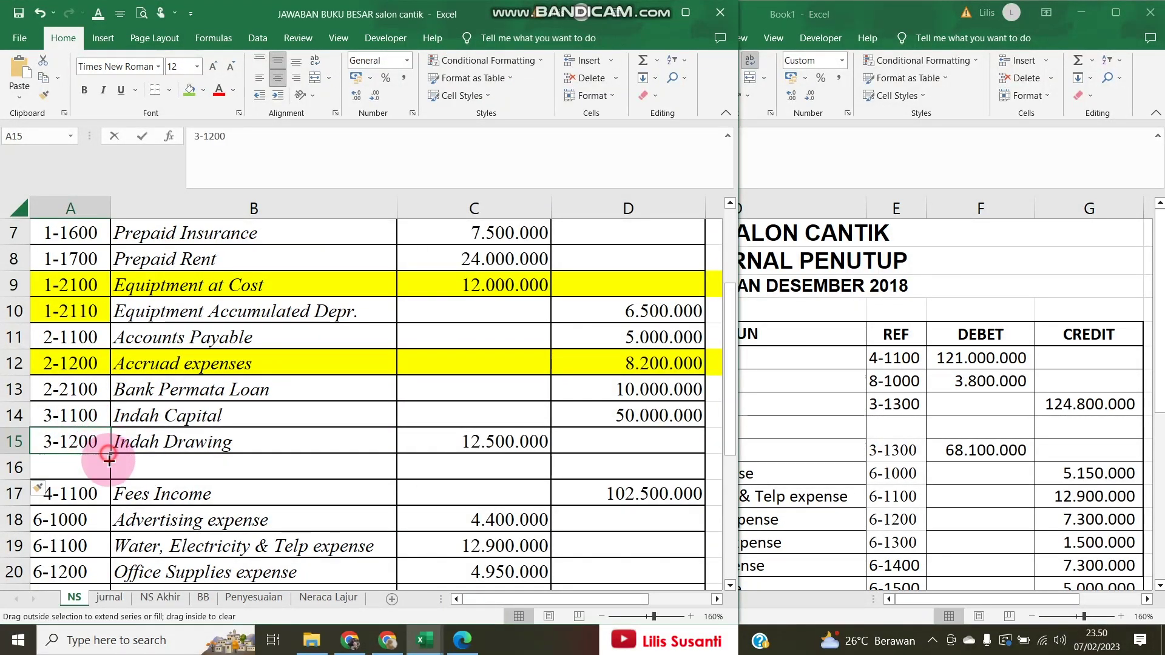
pyautogui.moveTo(111, 474); pyautogui.dragTo(72, 472)
pyautogui.doubleClick(63, 467)
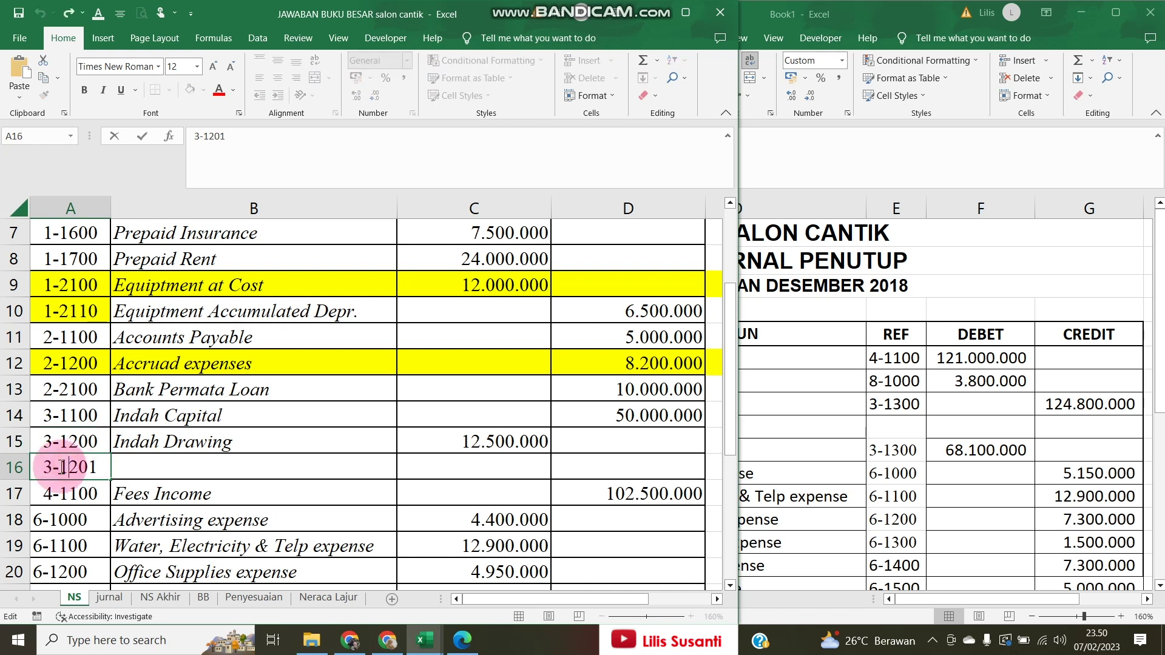
pyautogui.moveTo(100, 462)
pyautogui.mouseDown()
pyautogui.moveTo(57, 467)
pyautogui.moveTo(112, 465)
pyautogui.mouseUp()
pyautogui.press('BackSpace')
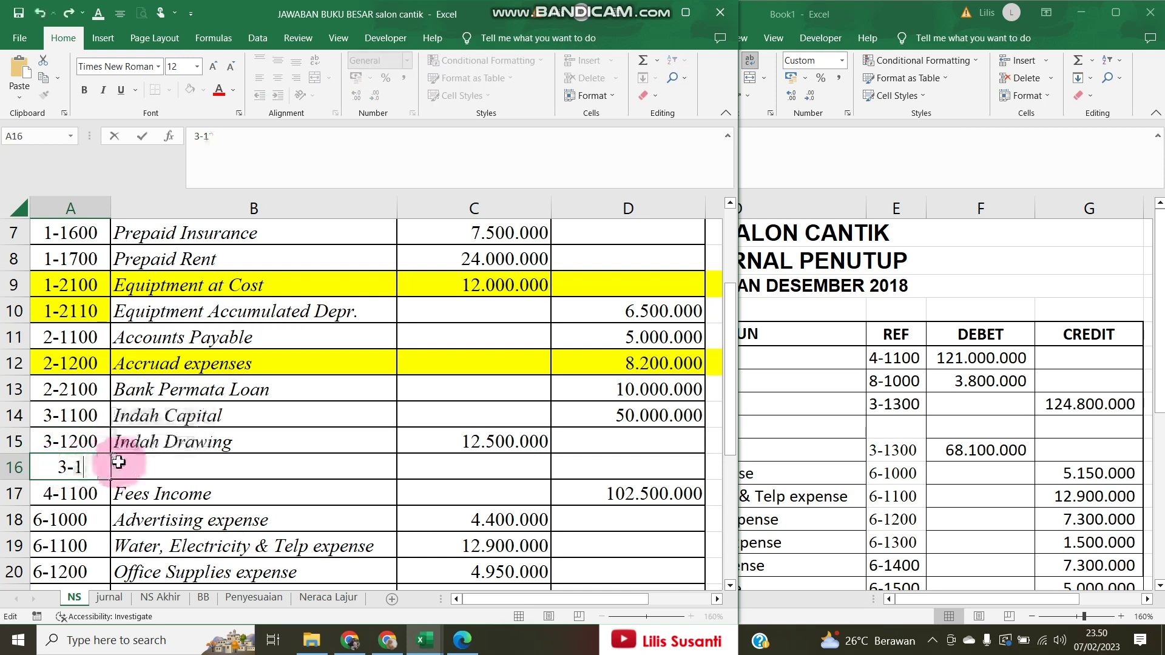
pyautogui.click(119, 462)
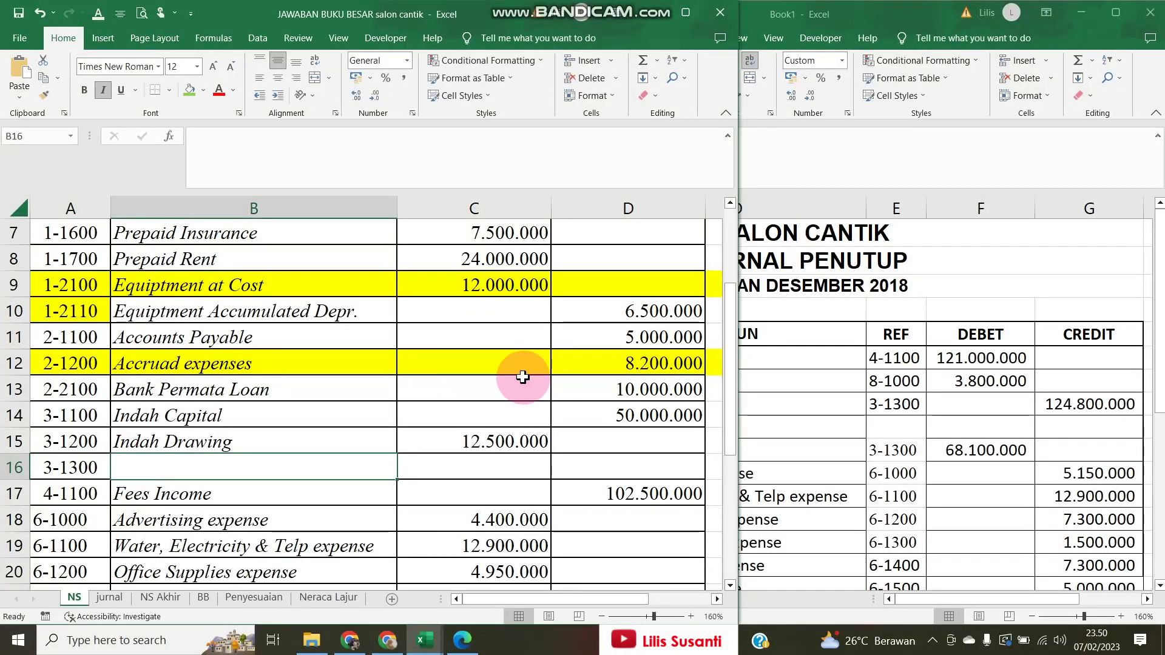
# Copy the Income Summary account name from D8 of the closing journal into B16 of the NS sheet
pyautogui.click(817, 369)
pyautogui.click(689, 415)
pyautogui.doubleClick(692, 407)
pyautogui.moveTo(754, 403); pyautogui.dragTo(548, 404)
pyautogui.hotkey('ctrl', 'c')
pyautogui.click(199, 472)
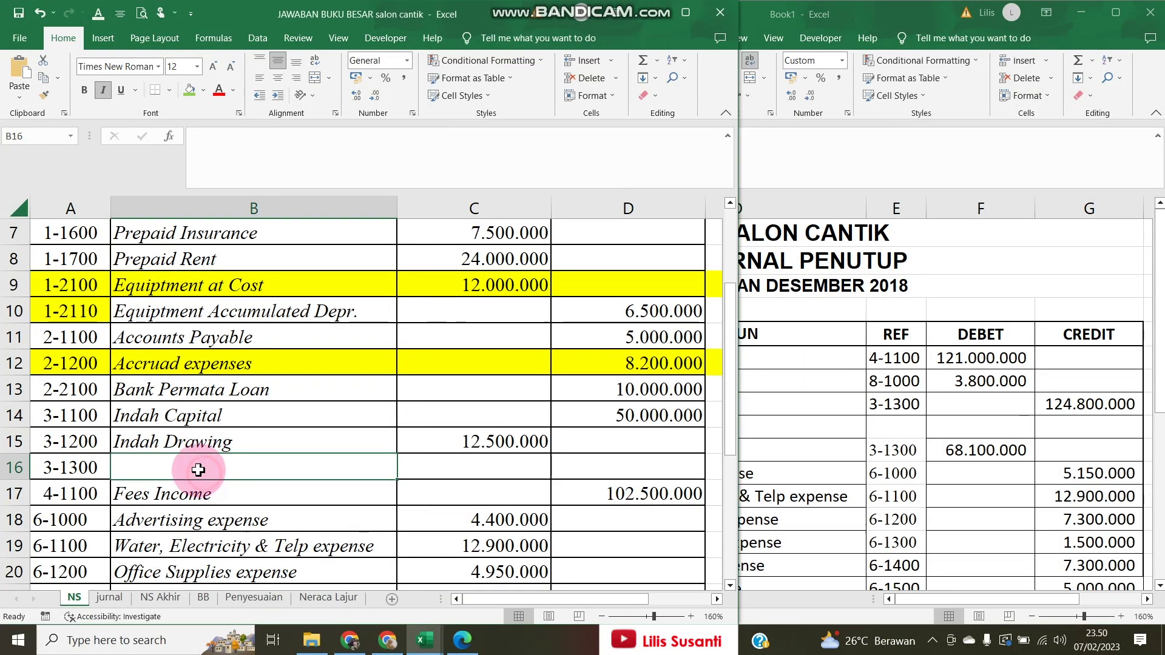
pyautogui.hotkey('ctrl', 'v')
pyautogui.click(400, 393)
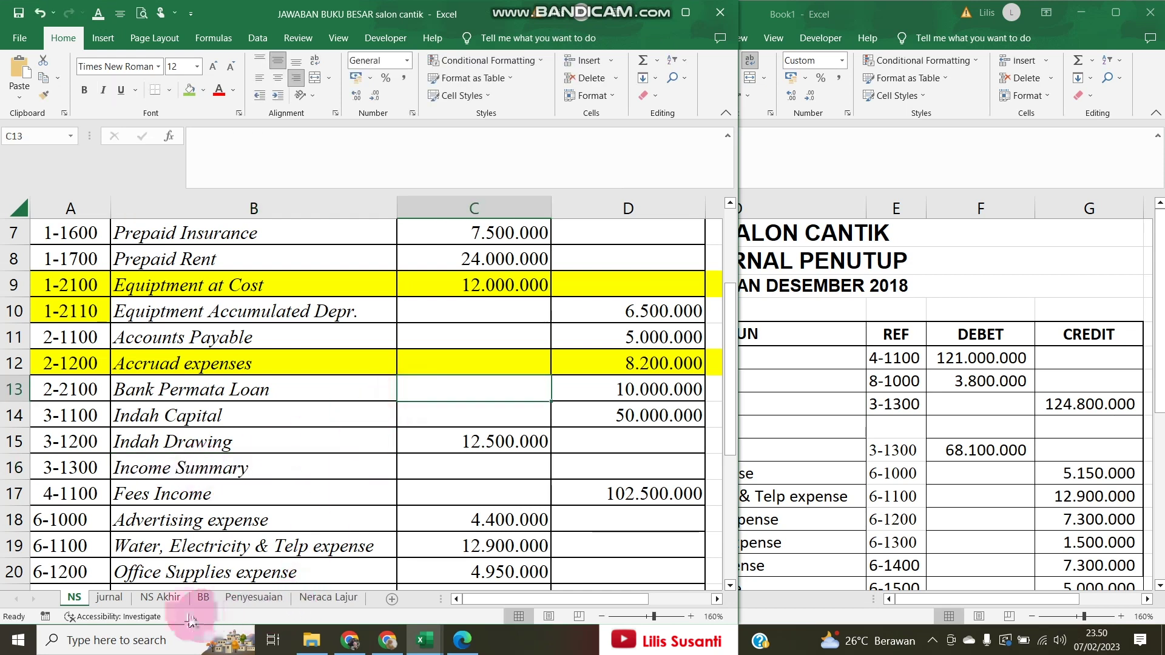
# Set the duplicated ledger's account code in G146 of the BB sheet to 3-1300
pyautogui.click(197, 599)
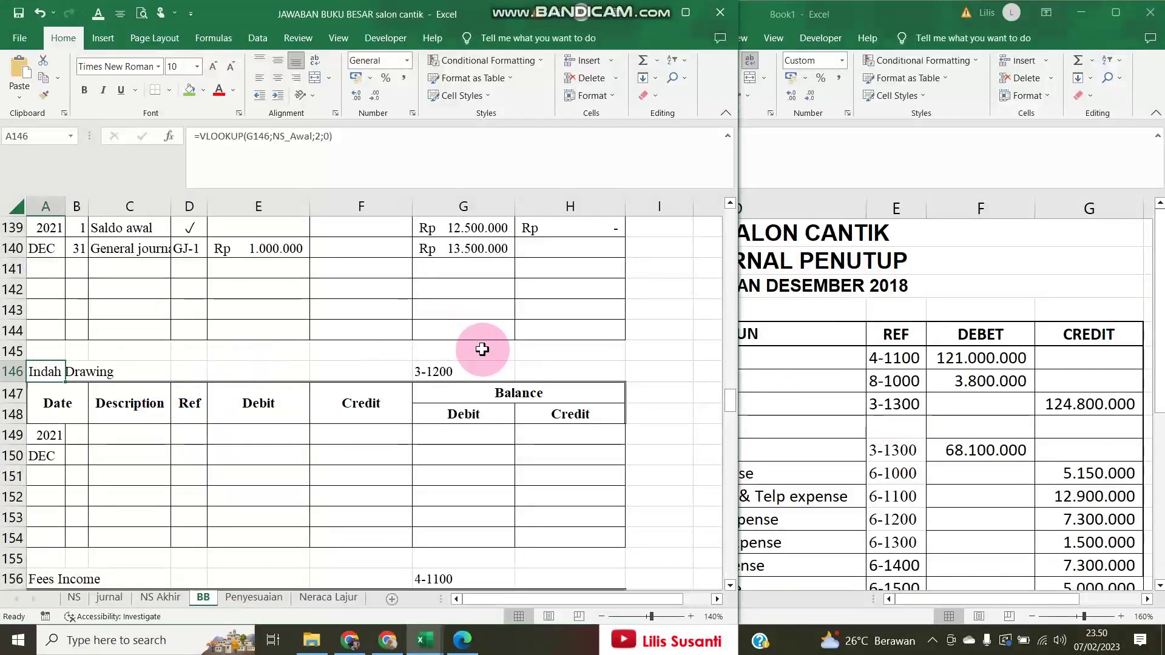
pyautogui.click(510, 374)
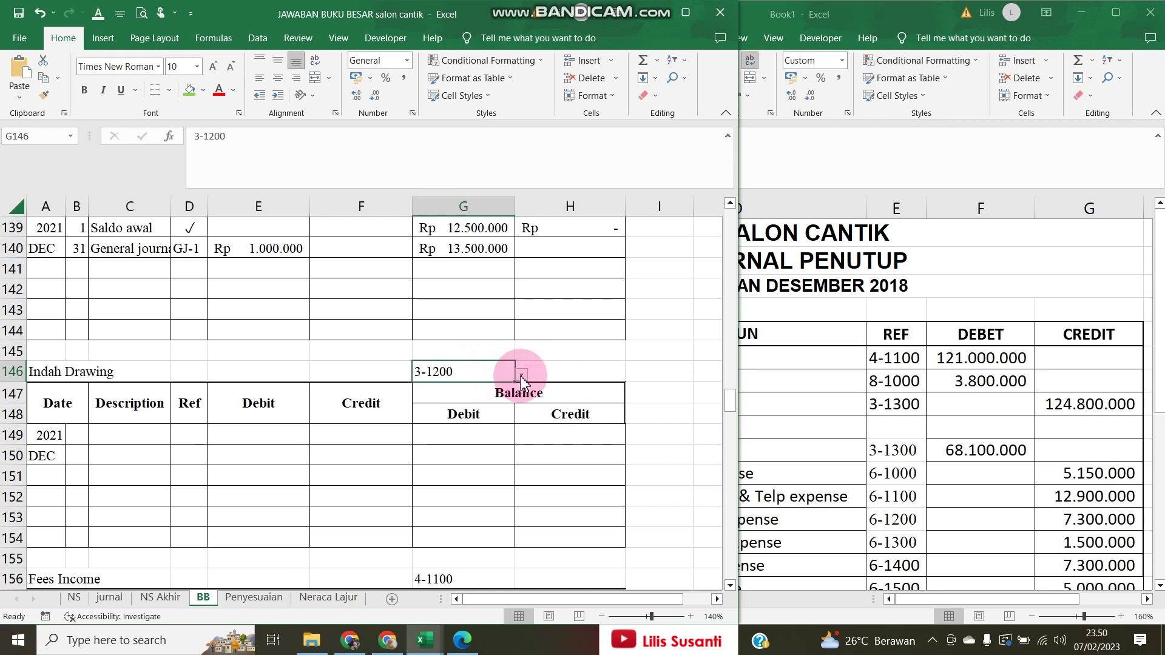
pyautogui.click(521, 374)
pyautogui.click(494, 404)
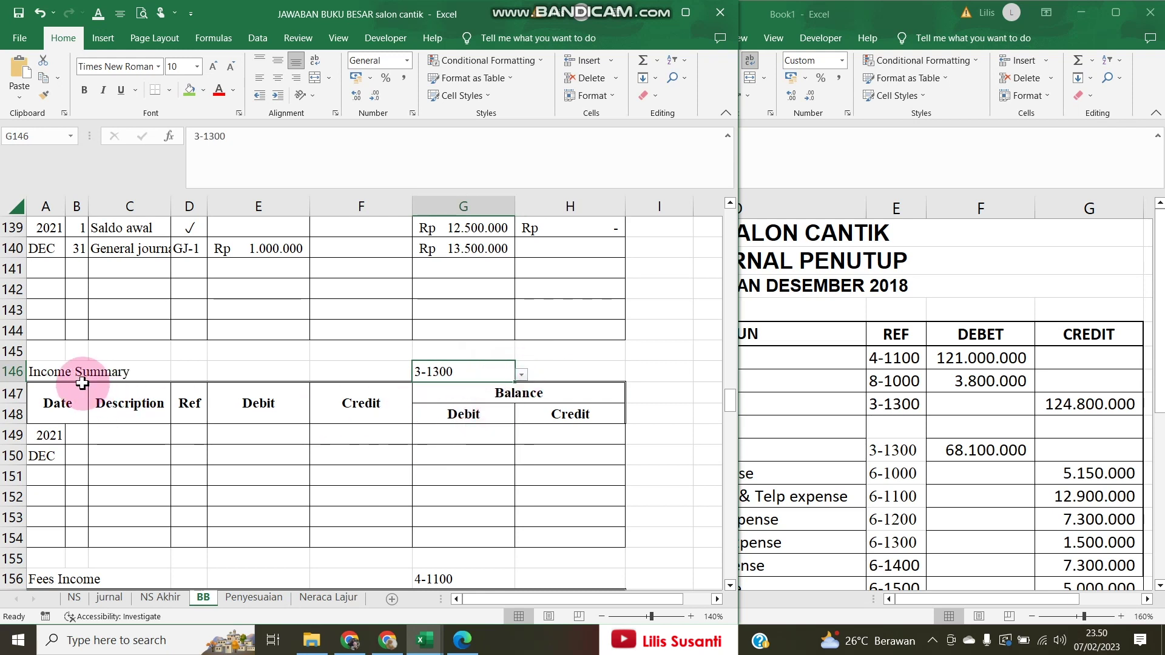
# Enter day 31, description Penutup and reference GJ-3 in row 149 of the Income Summary ledger
pyautogui.click(81, 434)
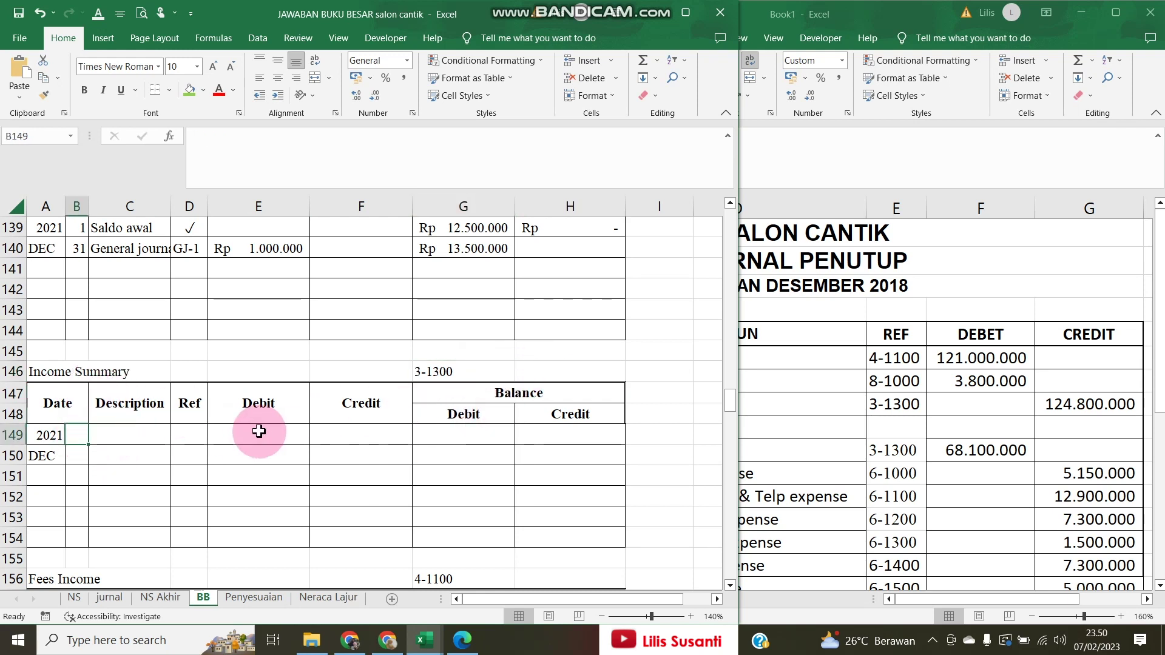
pyautogui.write('31')
pyautogui.click(130, 432)
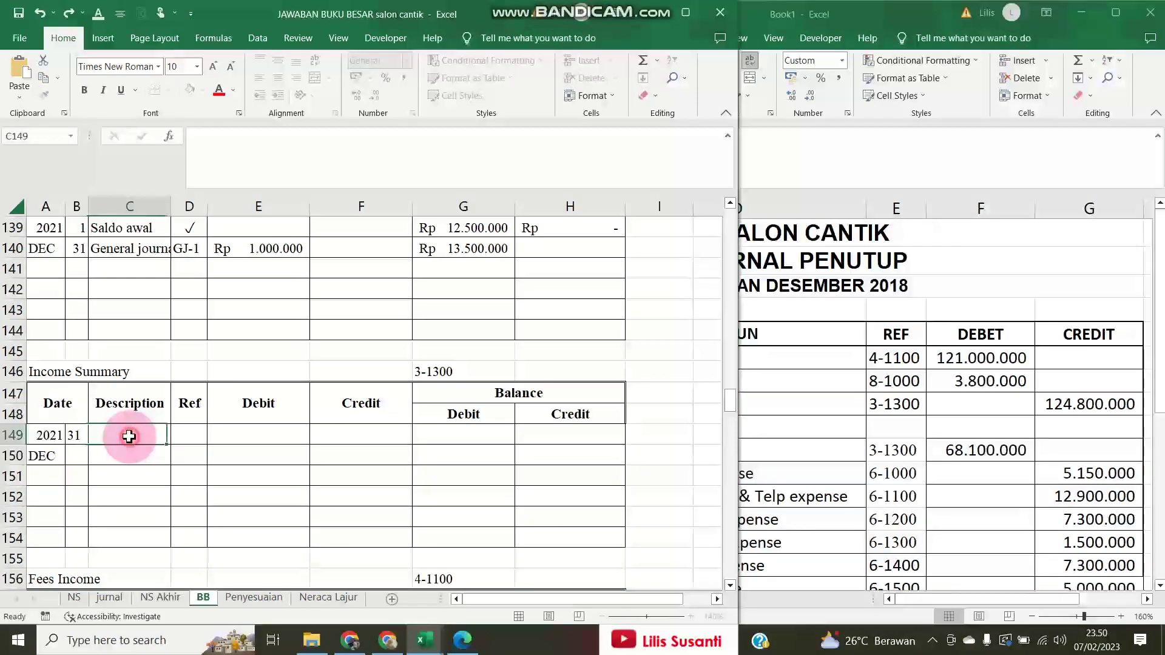
pyautogui.write('pENUTUP')
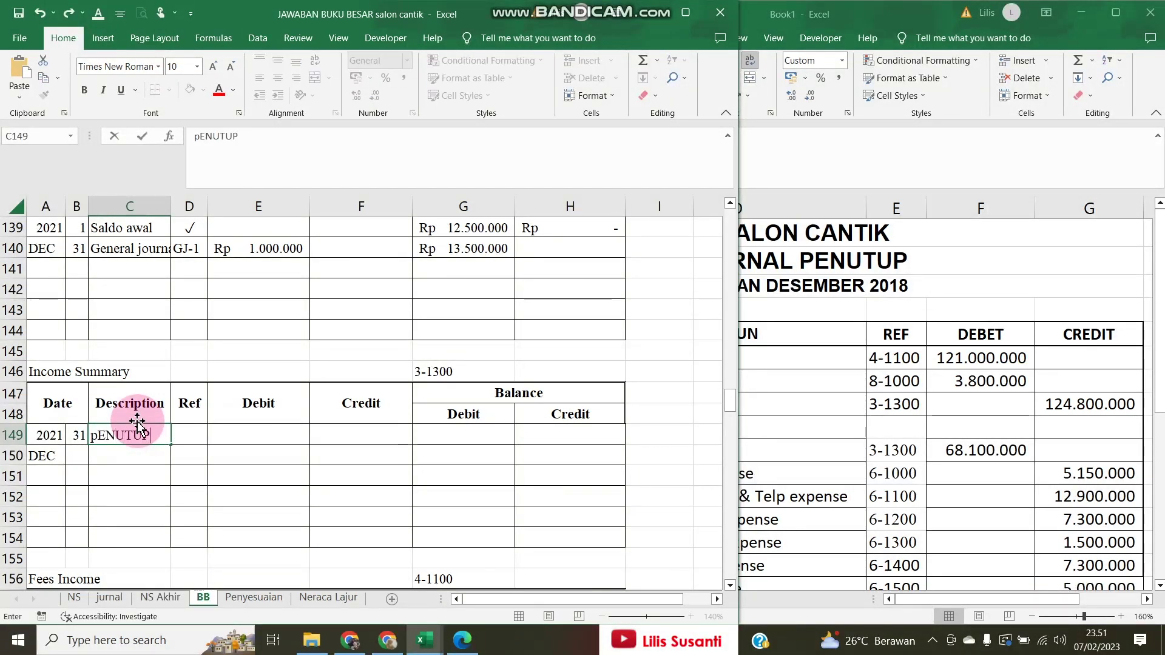
pyautogui.press('Tab')
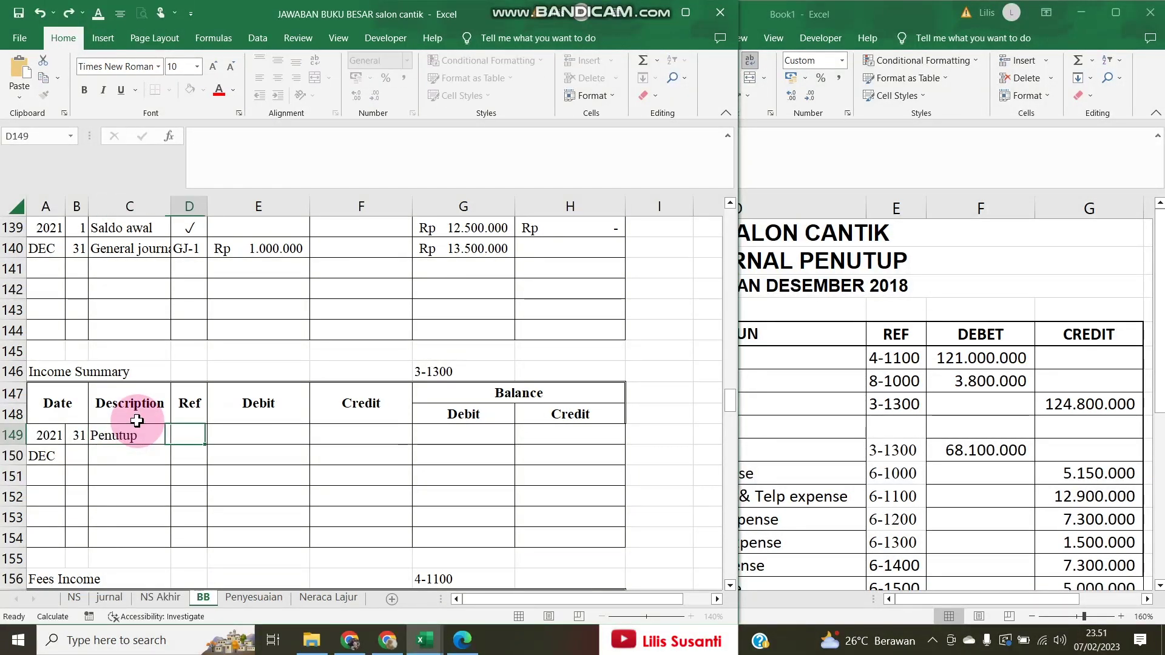
pyautogui.write('GJ-3')
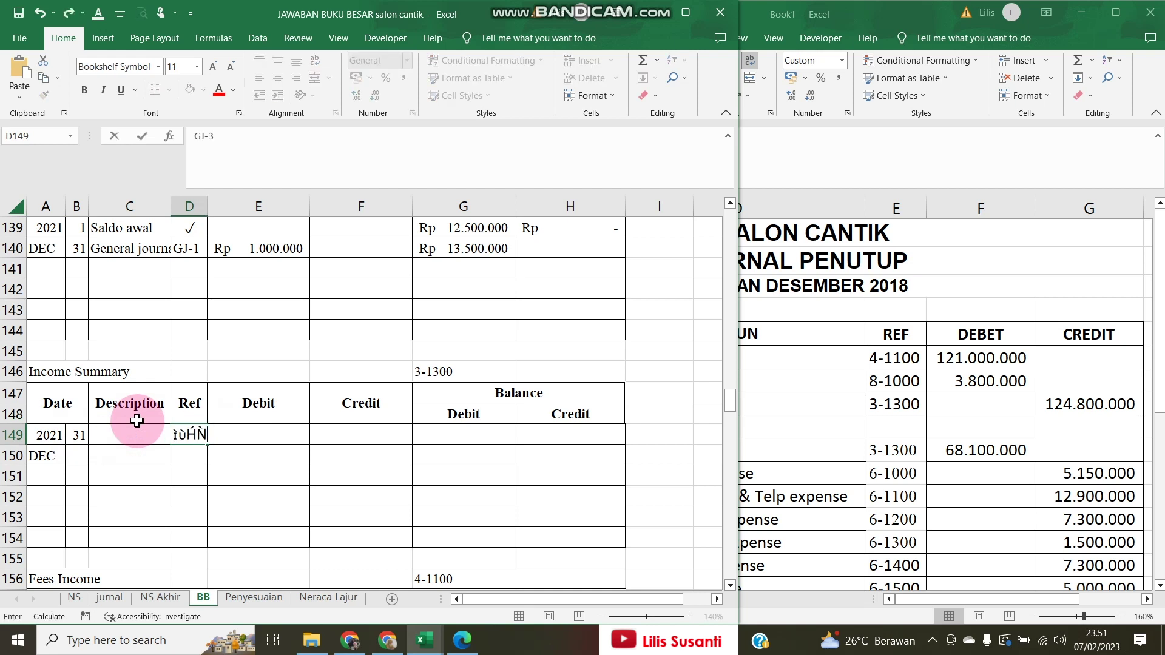
pyautogui.press('Tab')
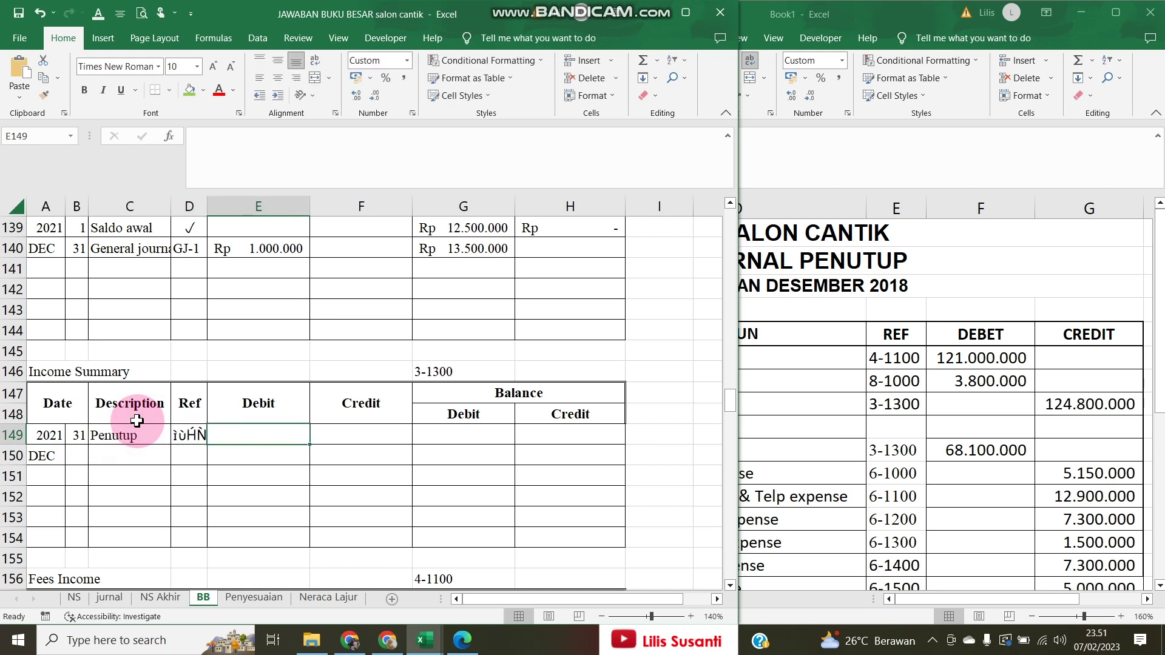
# Replace the reference in D149 with a copy of D140 to fix its font, and change it to GJ-3
pyautogui.click(189, 439)
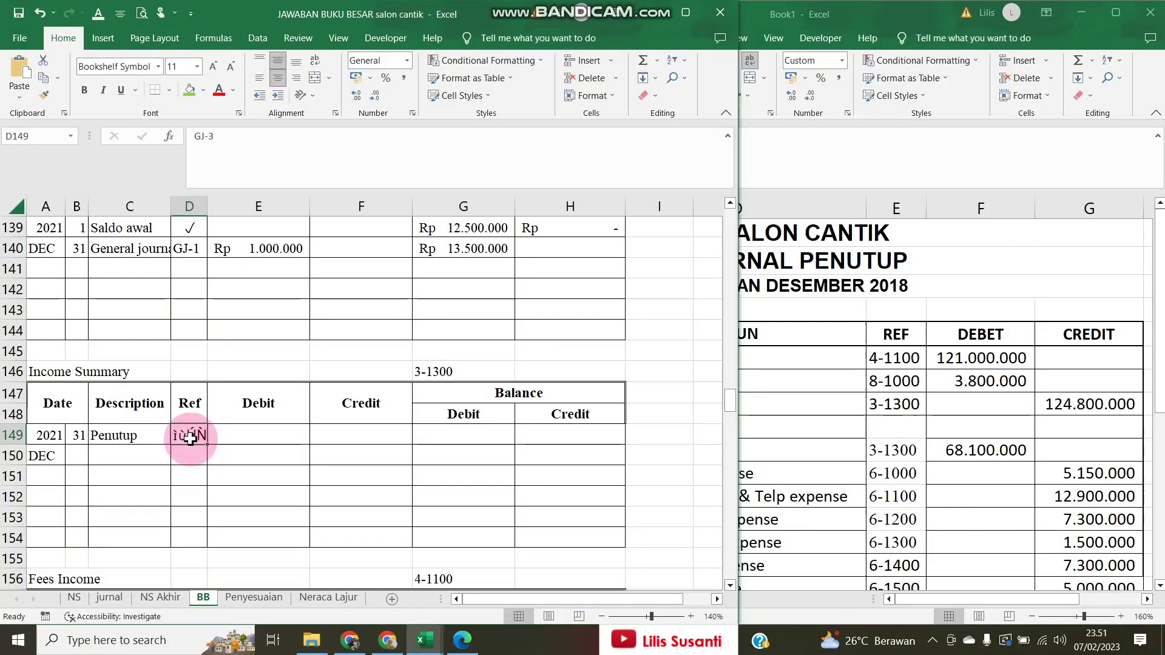
pyautogui.write('g')
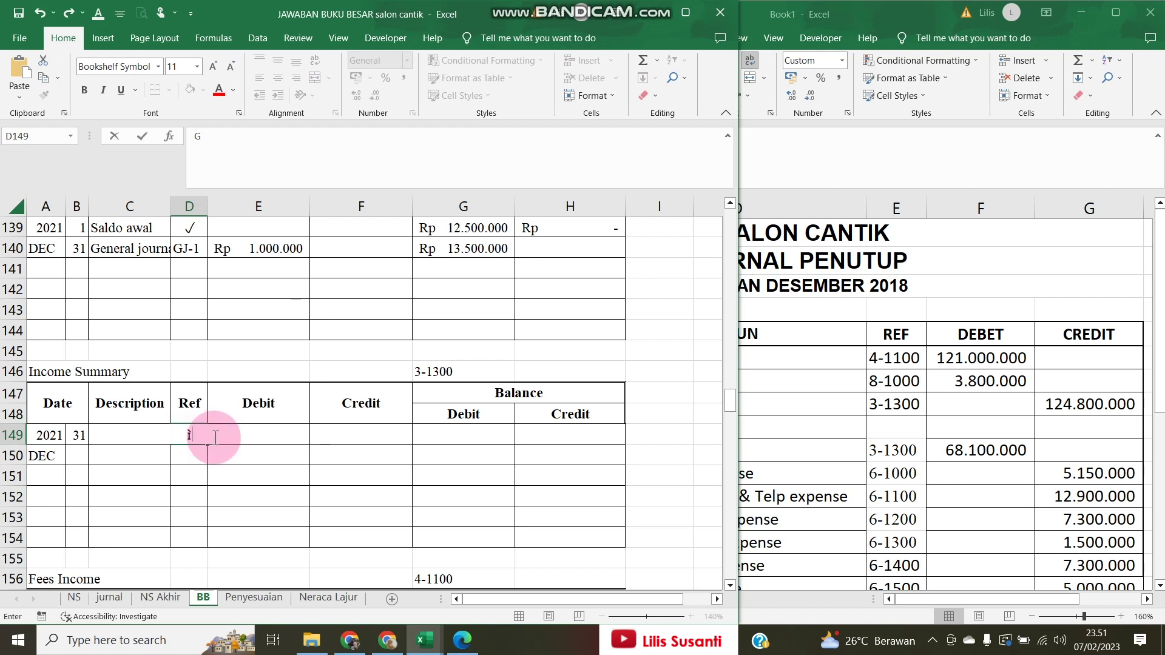
pyautogui.click(262, 454)
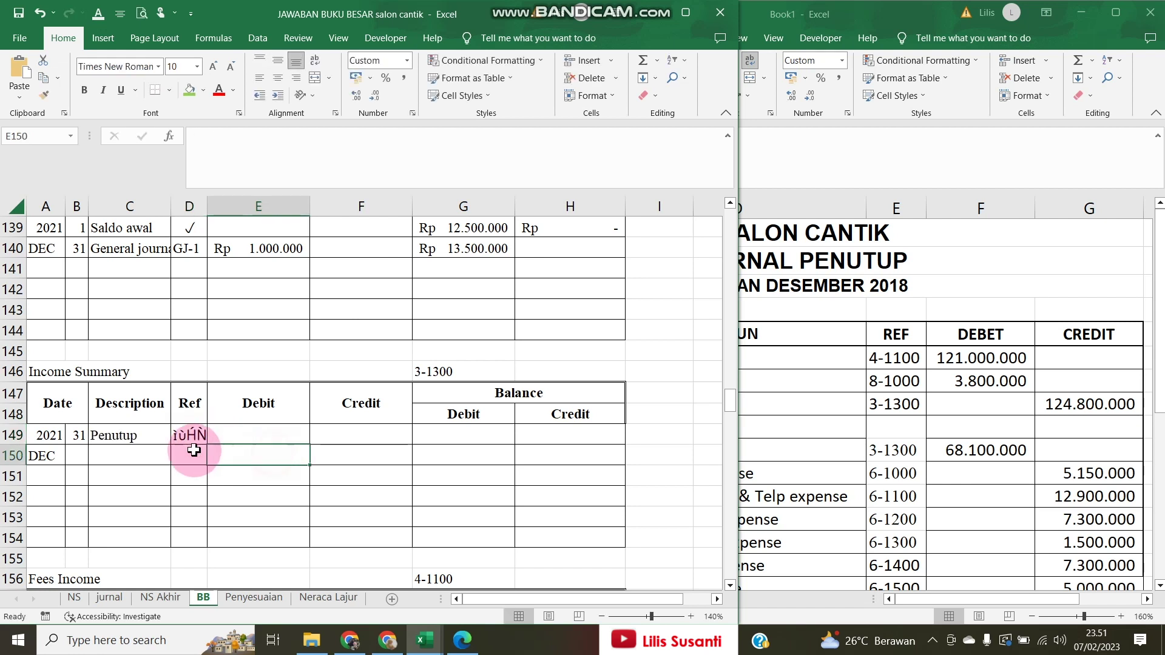
pyautogui.click(190, 438)
pyautogui.click(183, 248)
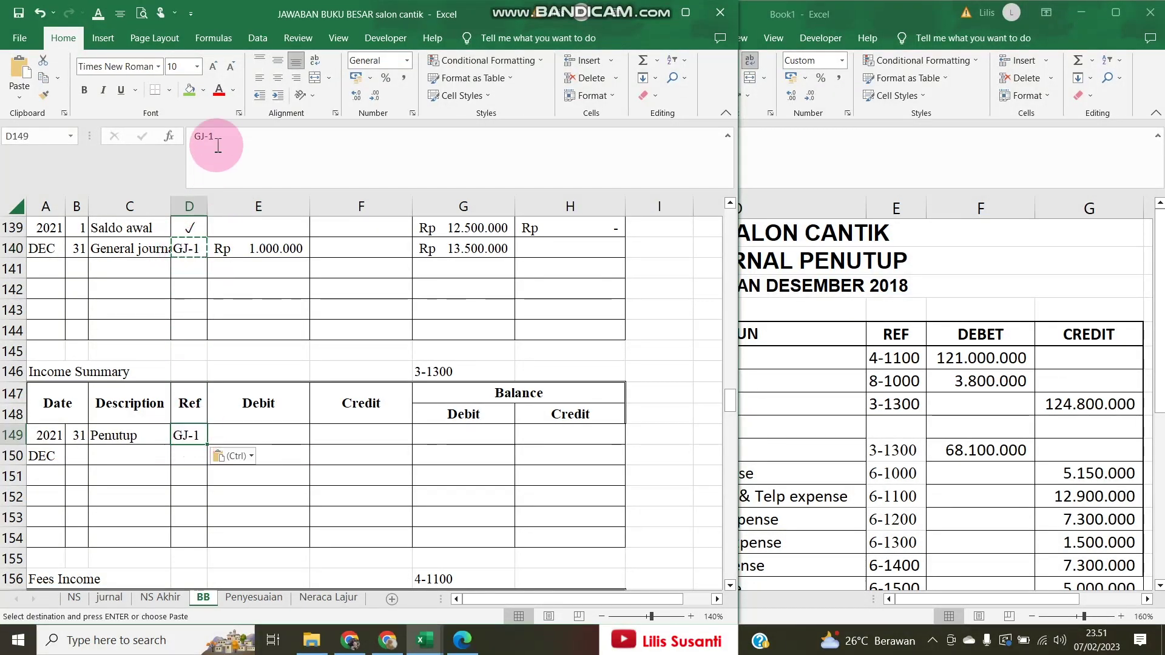
pyautogui.moveTo(219, 134); pyautogui.dragTo(220, 134)
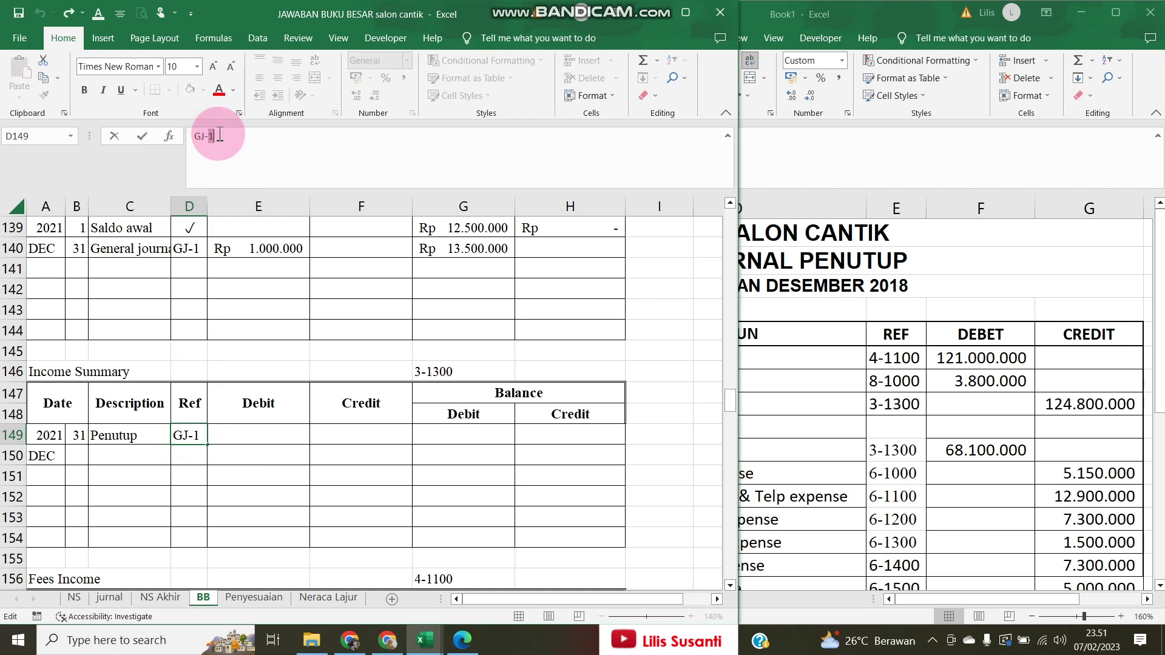
pyautogui.press('Tab')
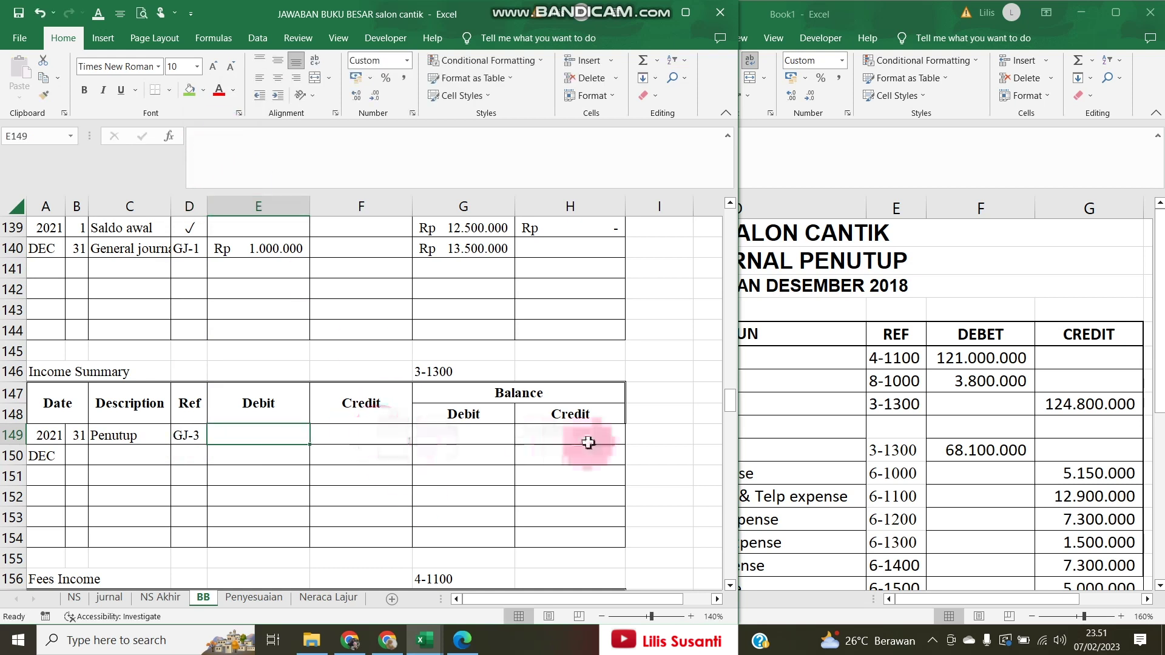
# Link the Income Summary credit in F149 of the BB sheet to the closing journal's credit amount in G8
pyautogui.click(328, 437)
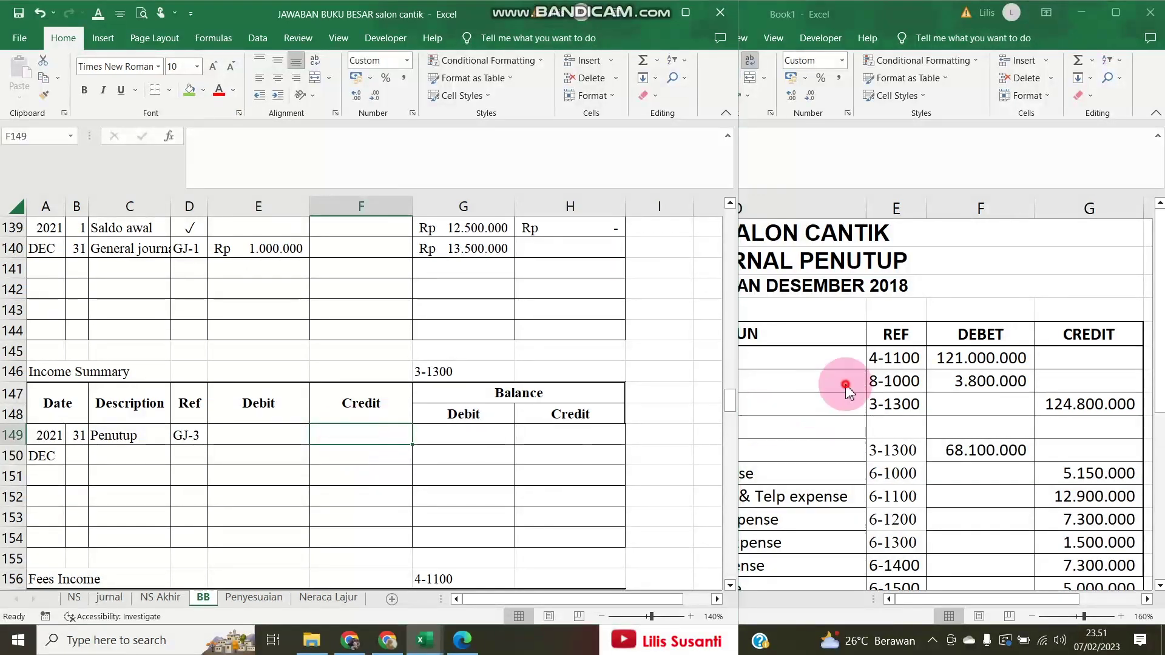
pyautogui.click(807, 402)
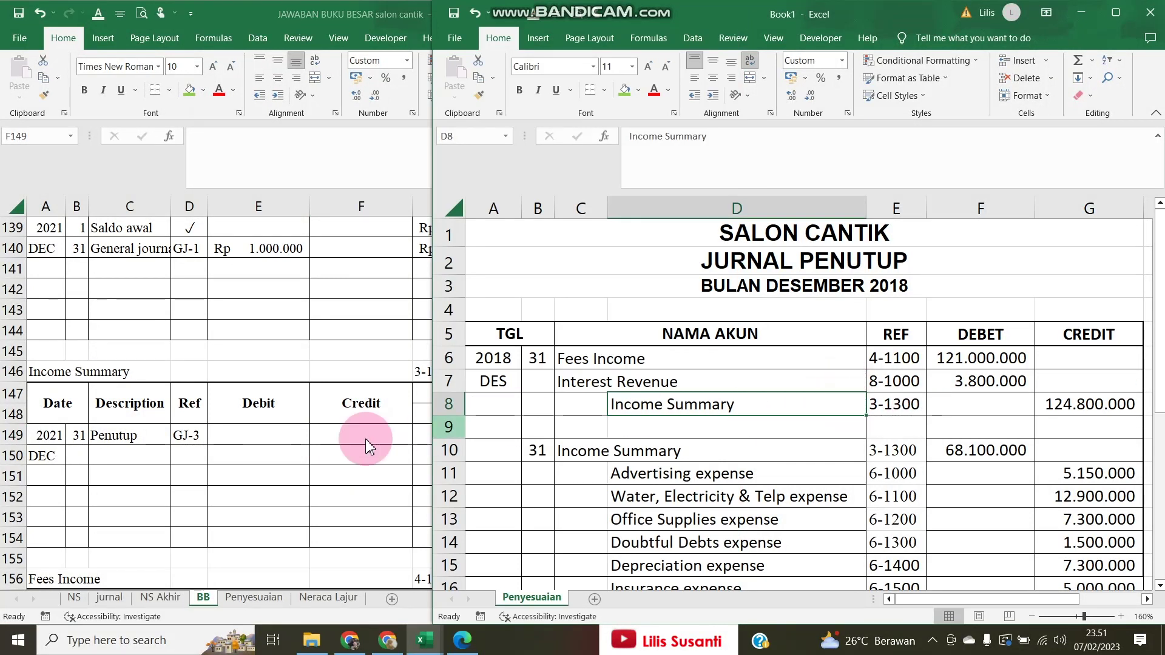
pyautogui.click(304, 435)
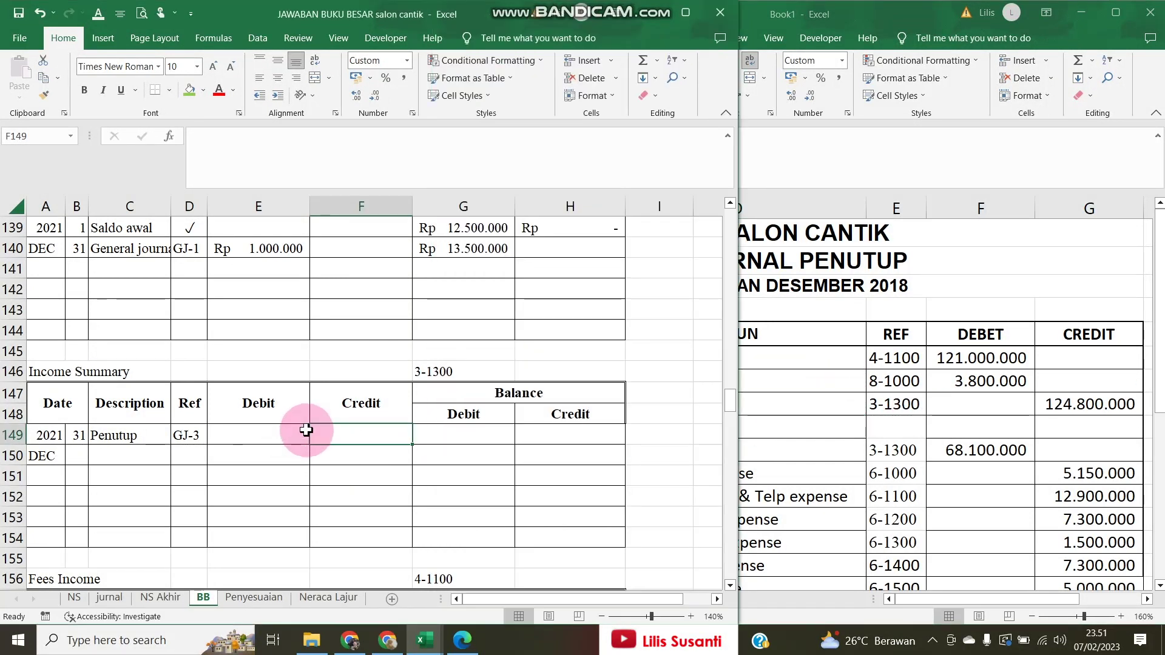
pyautogui.write('=')
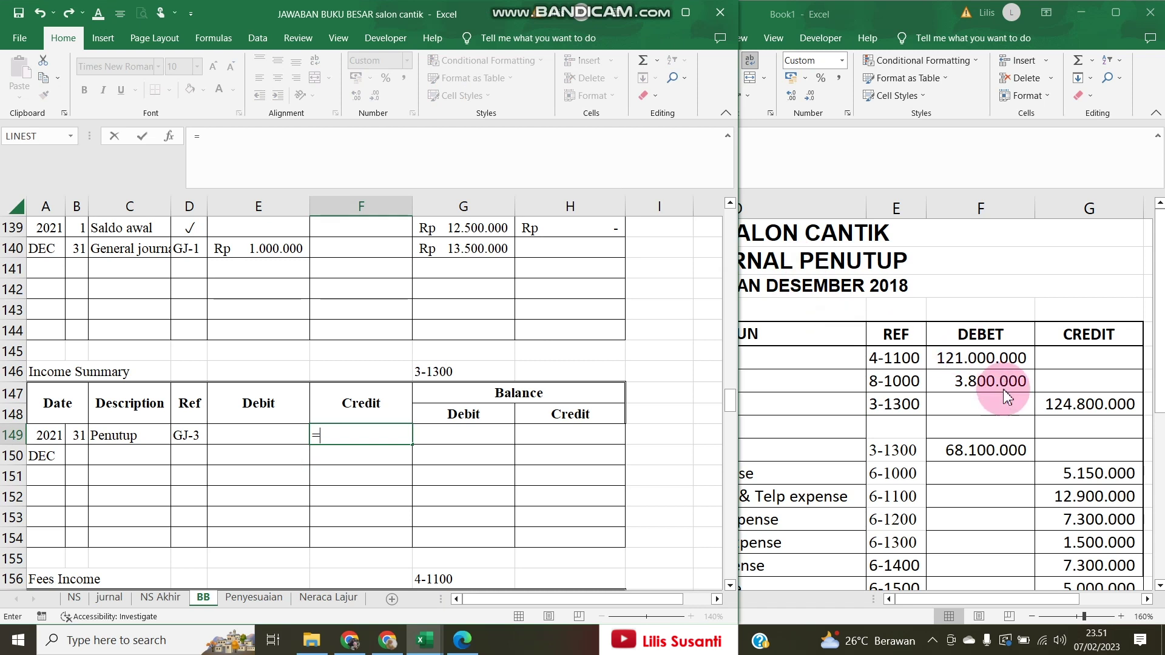
pyautogui.click(1065, 404)
pyautogui.press('Return')
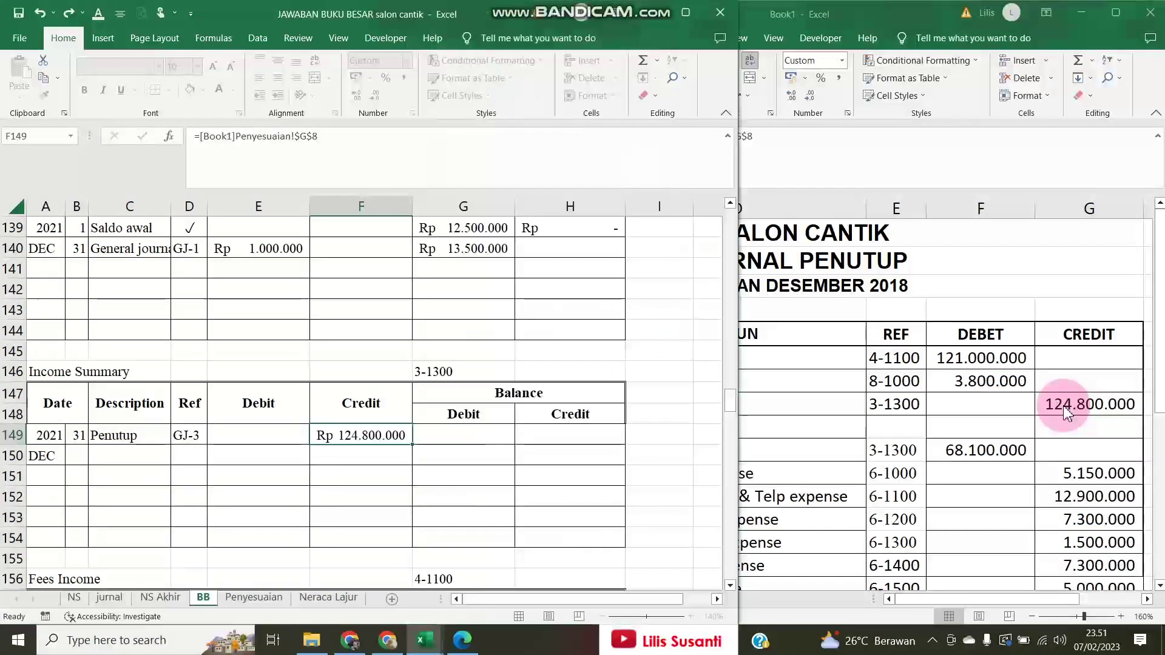
# Copy the day, description and reference from B149:D149 into rows 150 and 151 of the Income Summary ledger
pyautogui.press('Up')
pyautogui.press('Left')
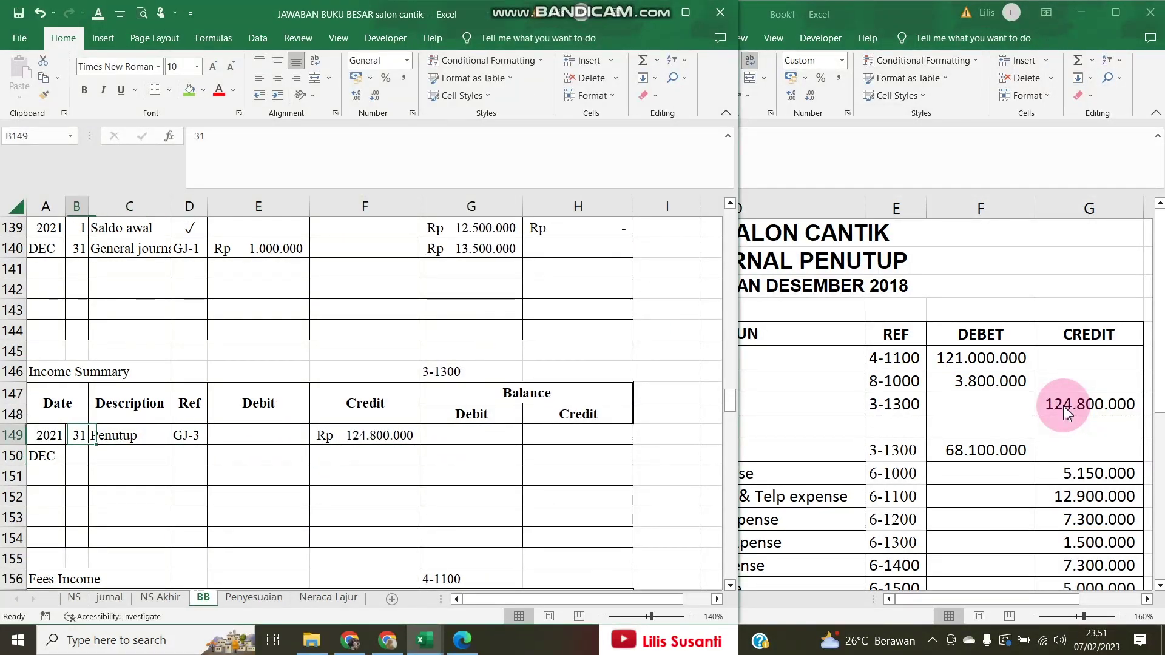
pyautogui.hotkey('shift', 'Right')
pyautogui.hotkey('shift', 'Right')
pyautogui.press('Down')
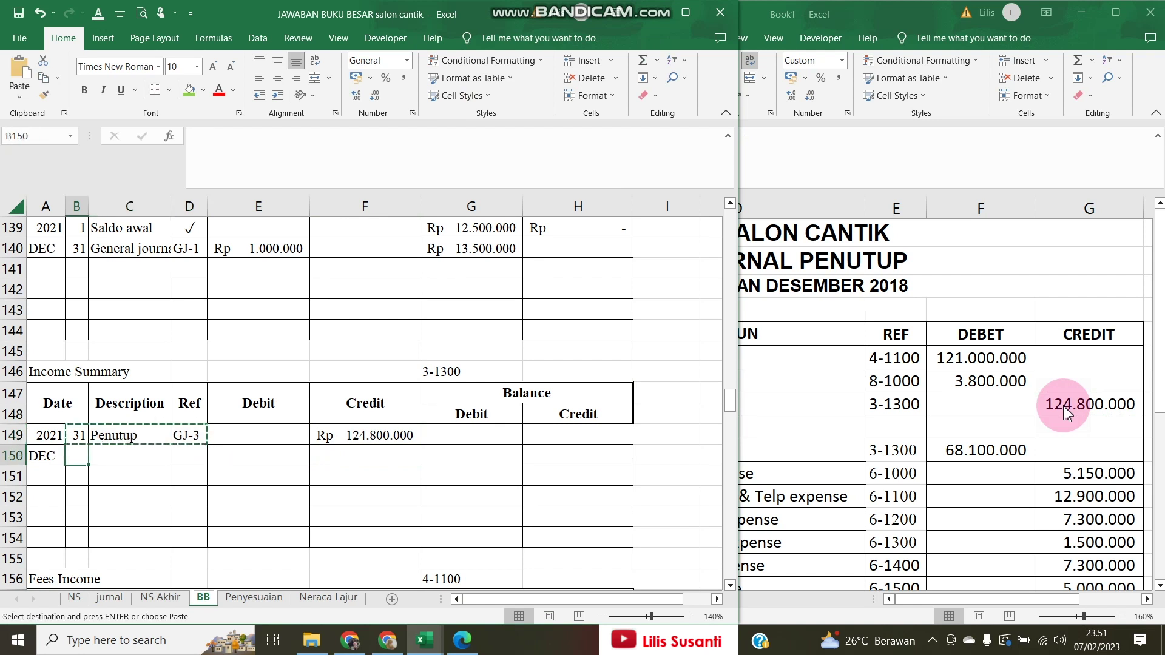
pyautogui.press('Return')
# Link the Income Summary debits in E150 and E151 to the closing journal's debit amounts in F10 and F23
pyautogui.press('Right')
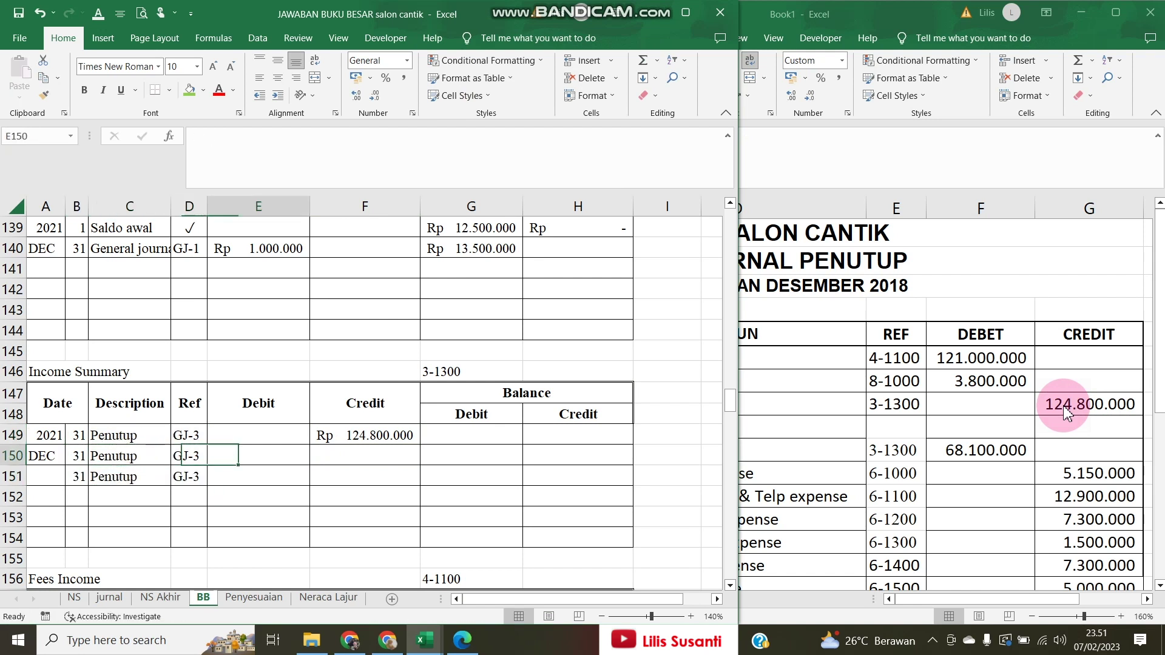
pyautogui.write('=')
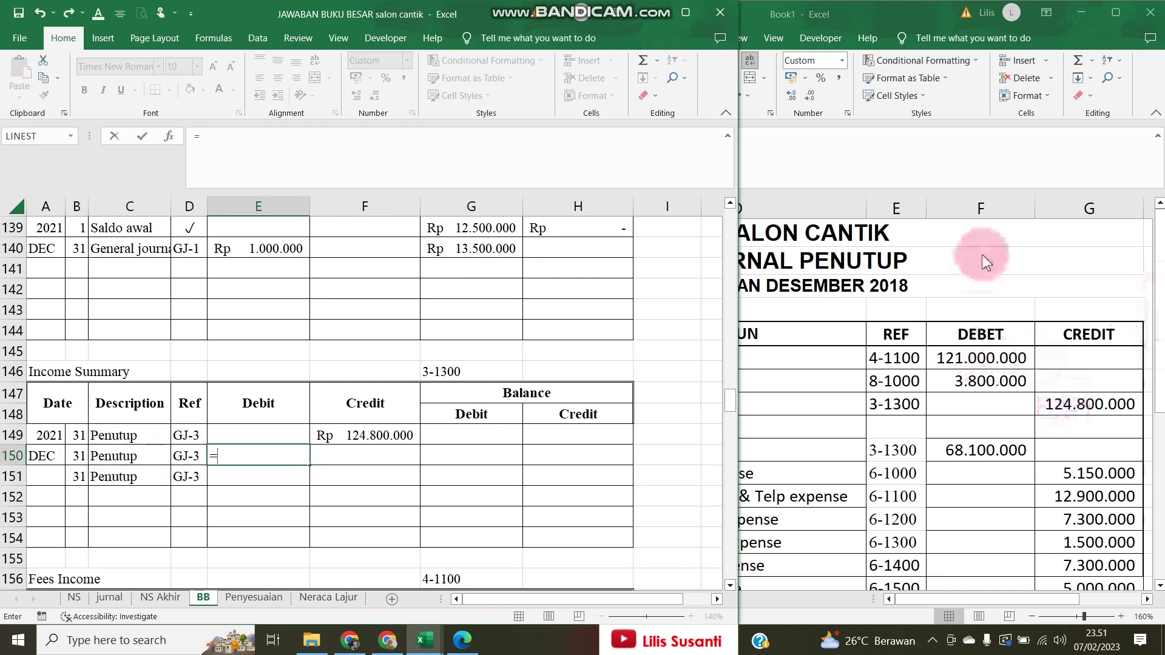
pyautogui.click(976, 449)
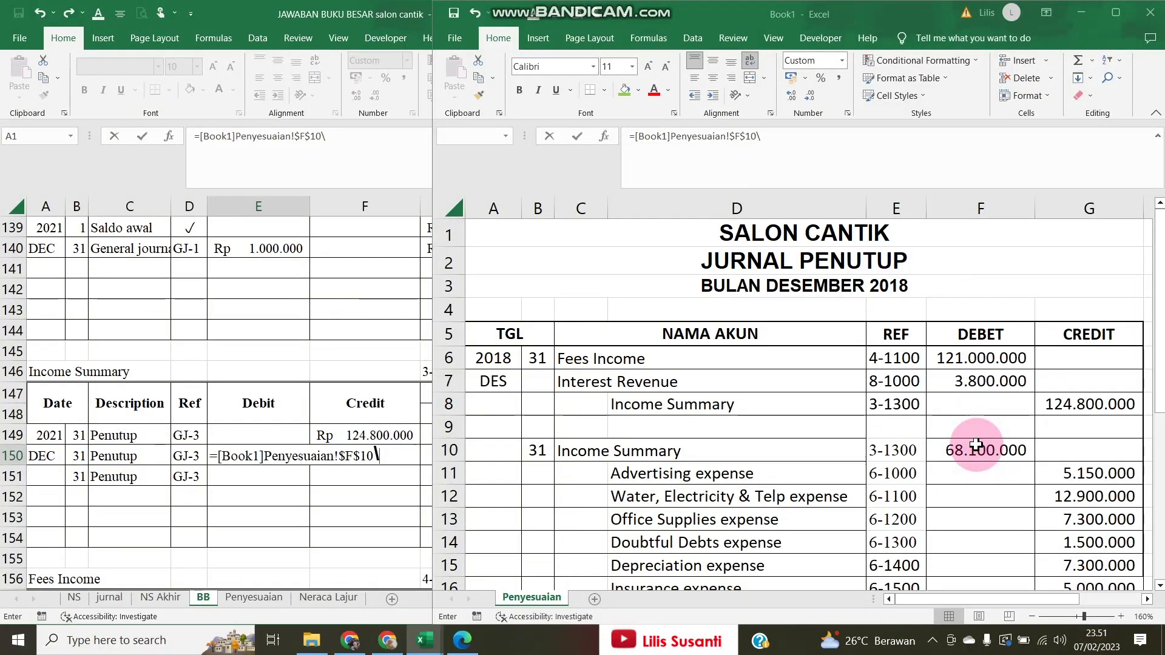
pyautogui.press('Return')
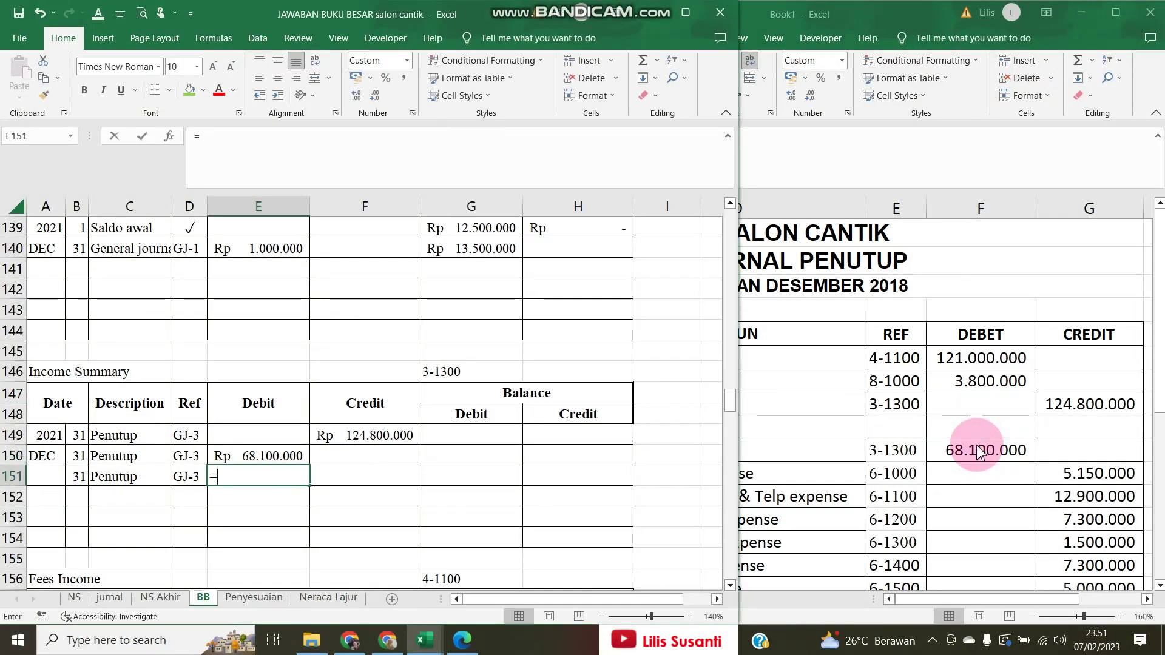
pyautogui.write('=')
pyautogui.click(1024, 469)
pyautogui.scroll(-4, 1020, 469)
pyautogui.scroll(-1, 1019, 469)
pyautogui.press('Return')
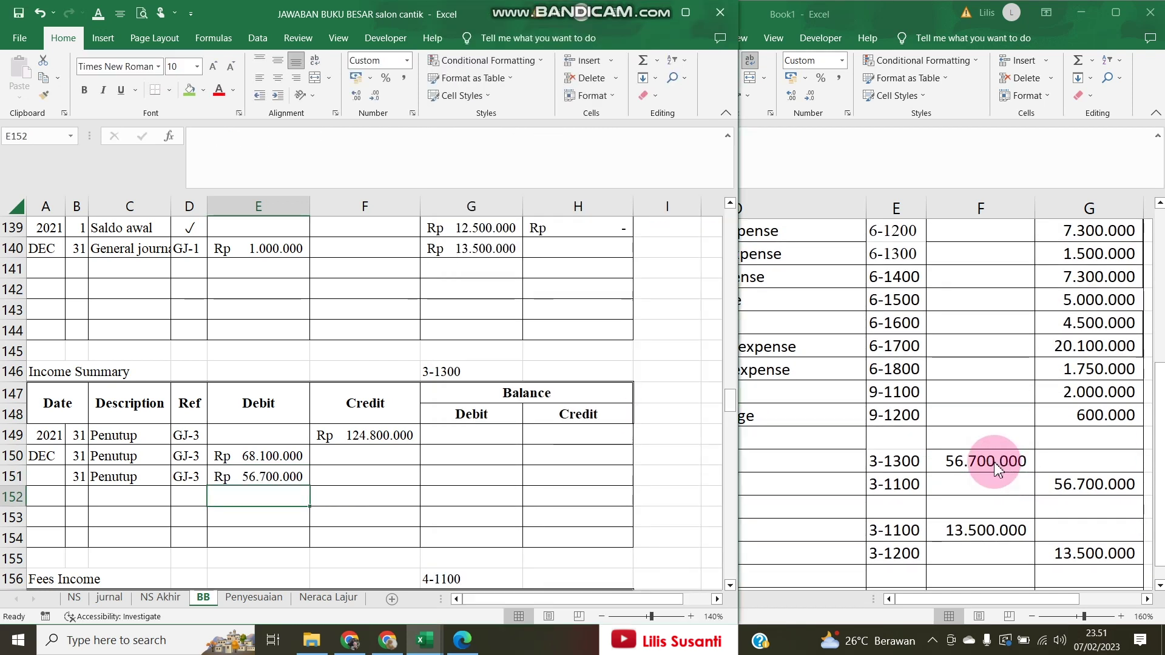
# Set the Income Summary credit balance in H149 equal to the credit in F149
pyautogui.click(490, 441)
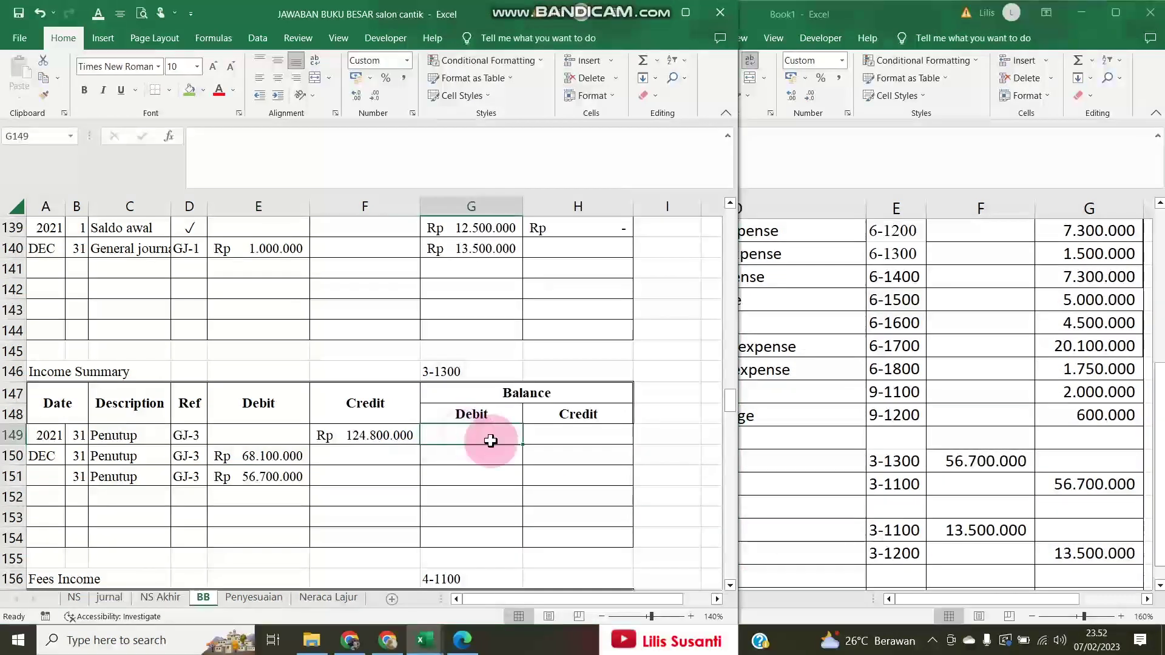
pyautogui.click(541, 428)
pyautogui.write('=')
pyautogui.press('Left')
pyautogui.press('Left')
pyautogui.press('Return')
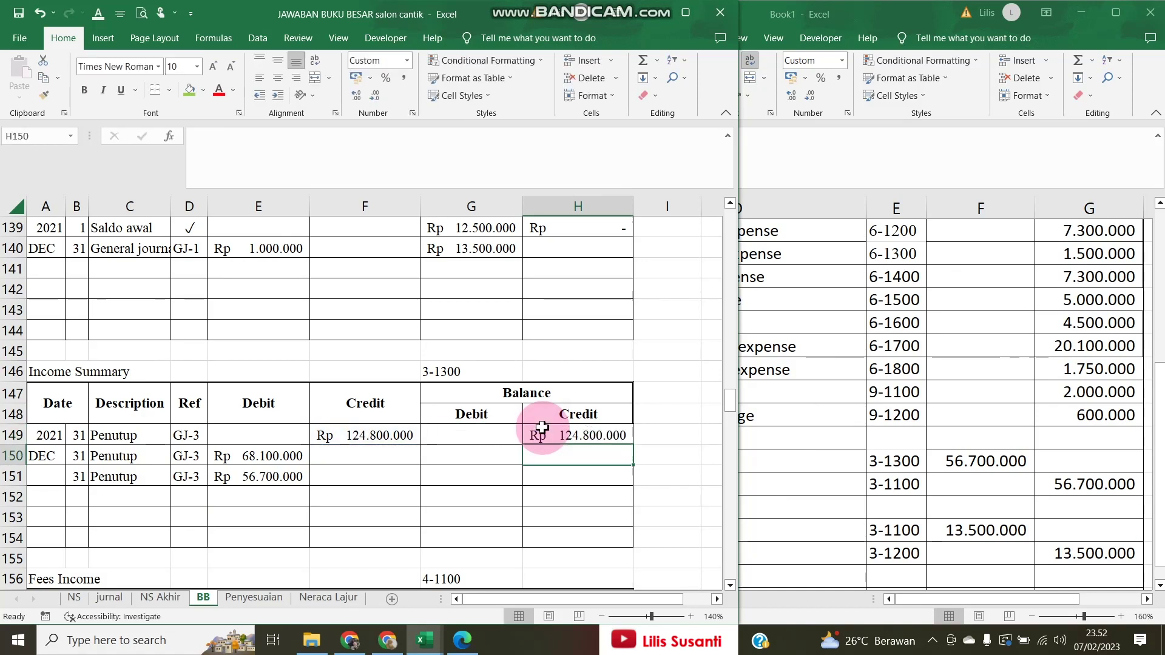
# Calculate the credit balance in H150 as H149 minus the debit in E150
pyautogui.write('=')
pyautogui.press('Up')
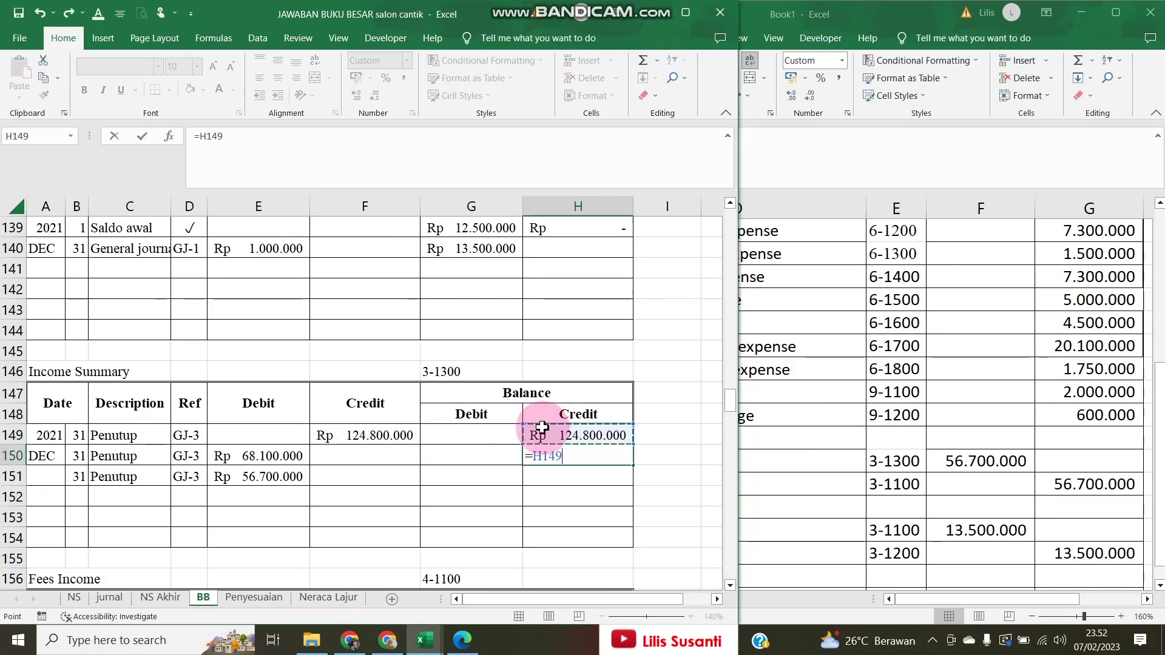
pyautogui.write('-')
pyautogui.press('Left')
pyautogui.press('Left')
pyautogui.press('Left')
pyautogui.press('Return')
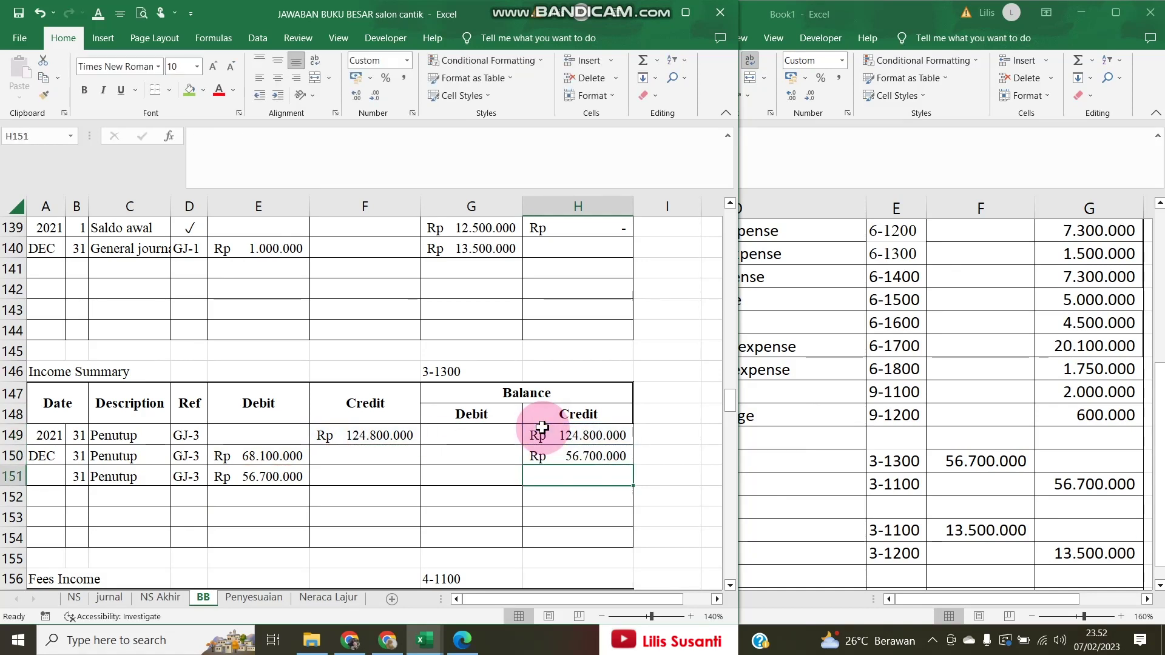
# Calculate the credit balance in H151 as H150 minus the debit in E151
pyautogui.write('=')
pyautogui.press('Up')
pyautogui.write('-')
pyautogui.press('Left')
pyautogui.press('Left')
pyautogui.press('Left')
pyautogui.press('Return')
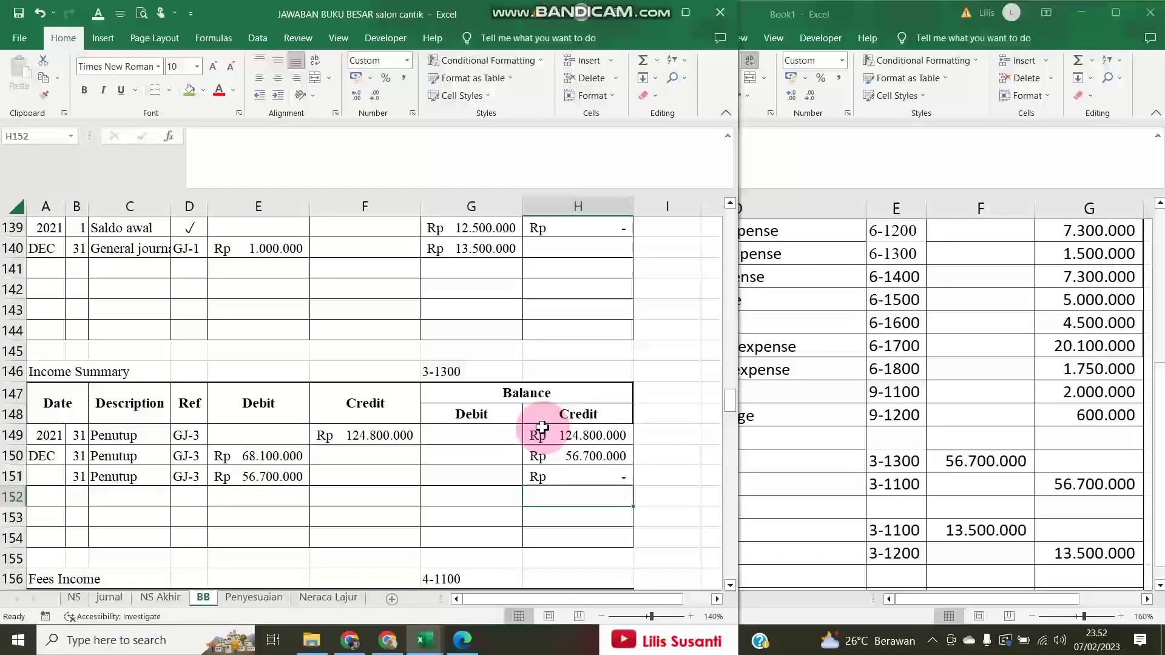
# Copy the closing entry's day, description and reference from B151:D151 into row 129 of the owner's capital ledger (3-1100)
pyautogui.click(123, 472)
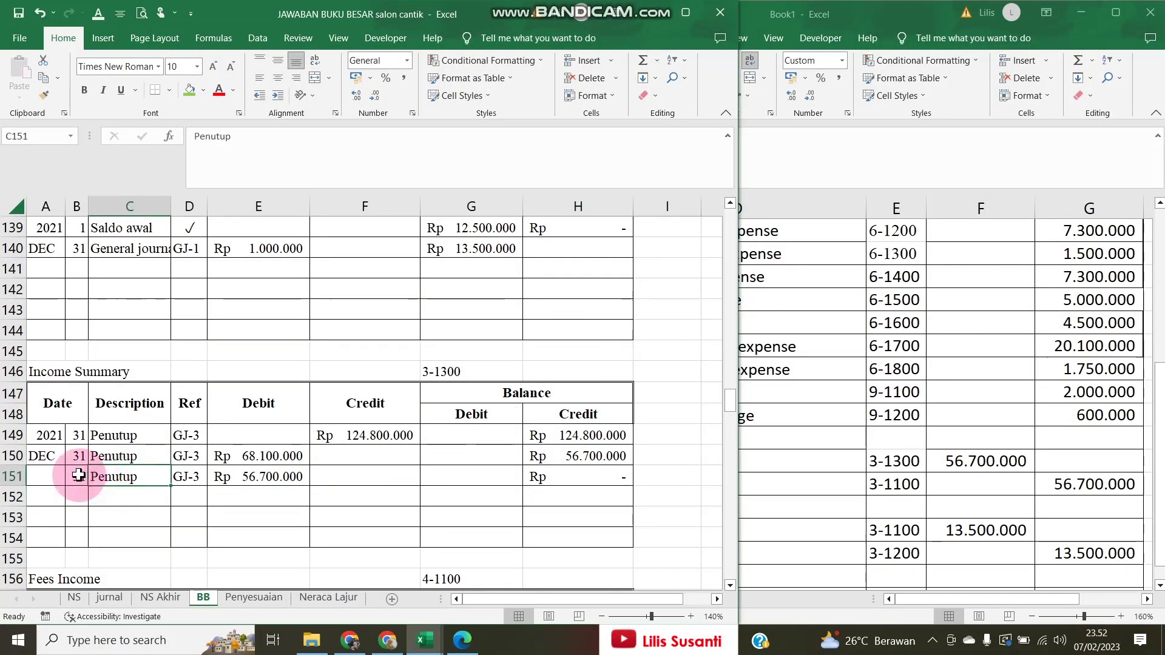
pyautogui.moveTo(78, 476); pyautogui.dragTo(183, 468)
pyautogui.hotkey('ctrl', 'c')
pyautogui.click(922, 297)
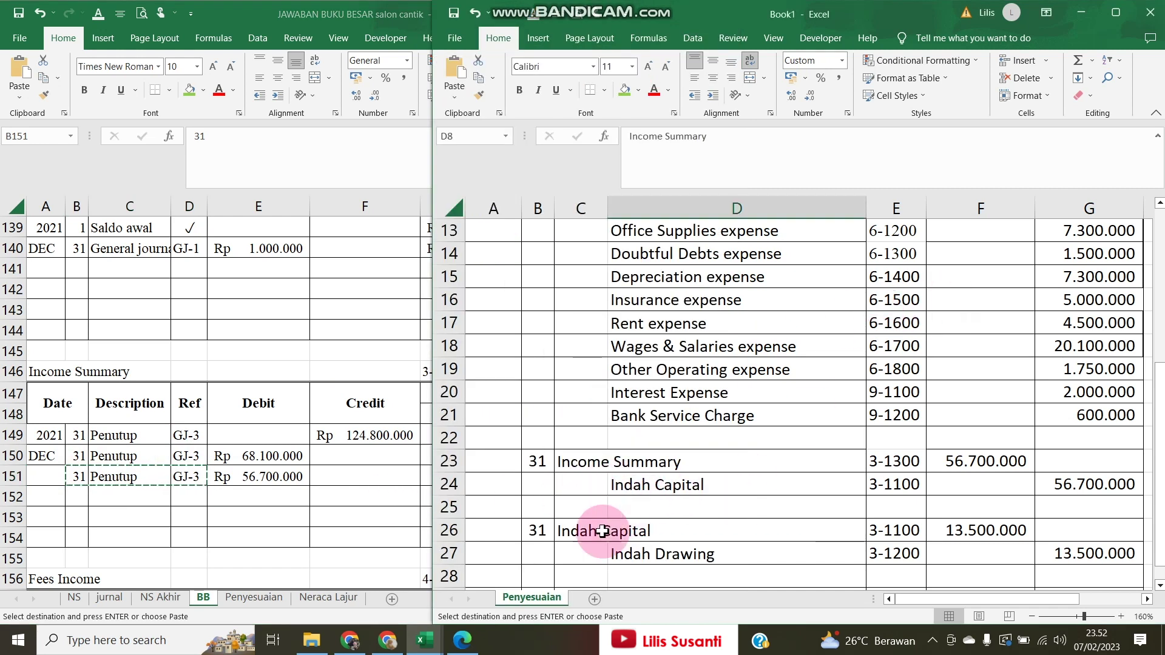
pyautogui.click(114, 328)
pyautogui.scroll(2, 115, 315)
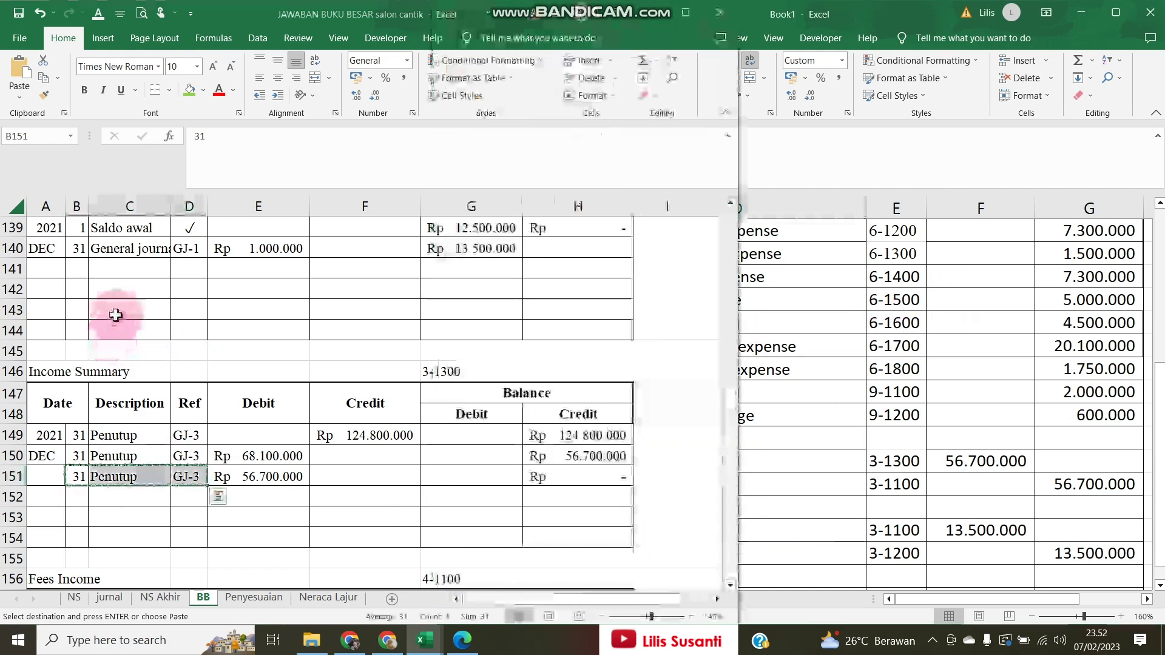
pyautogui.scroll(2, 115, 310)
pyautogui.scroll(1, 81, 277)
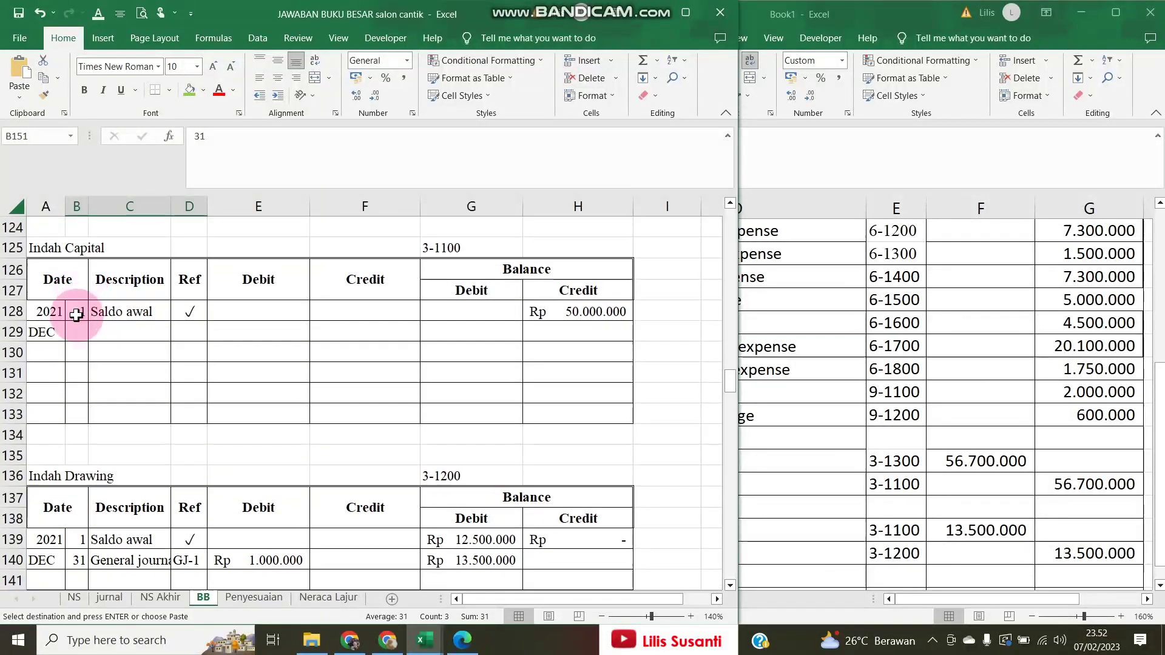
pyautogui.click(78, 323)
pyautogui.hotkey('ctrl', 'v')
# Link the capital ledger's debit in E129 to the closing journal's debit amount in F26
pyautogui.click(254, 331)
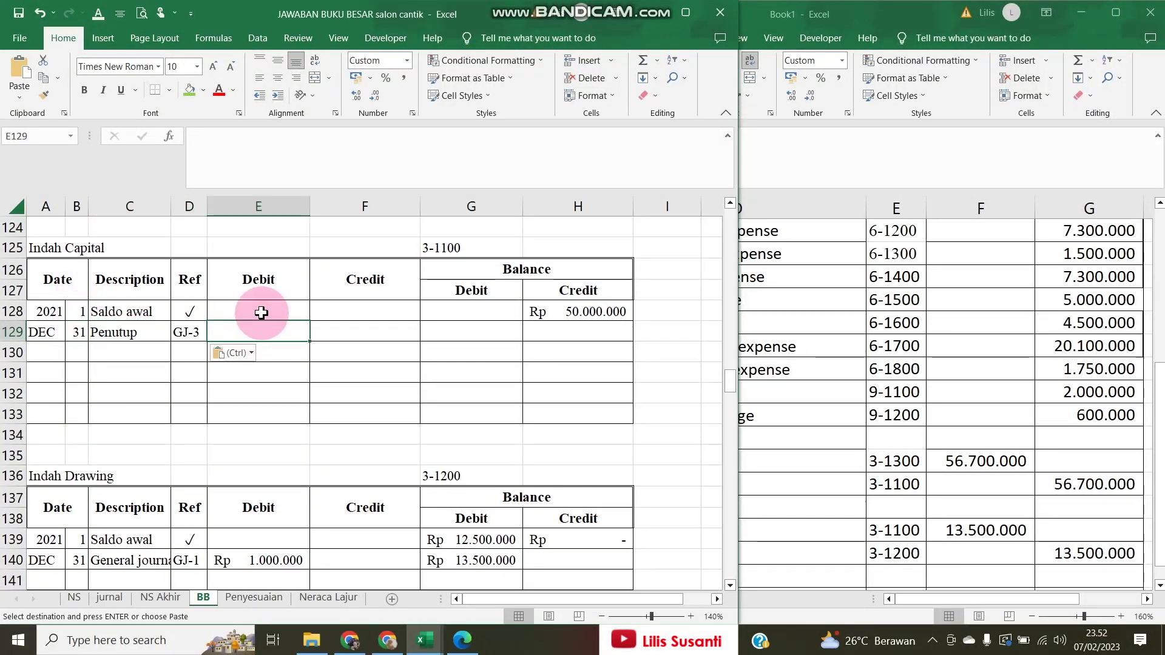
pyautogui.write('=')
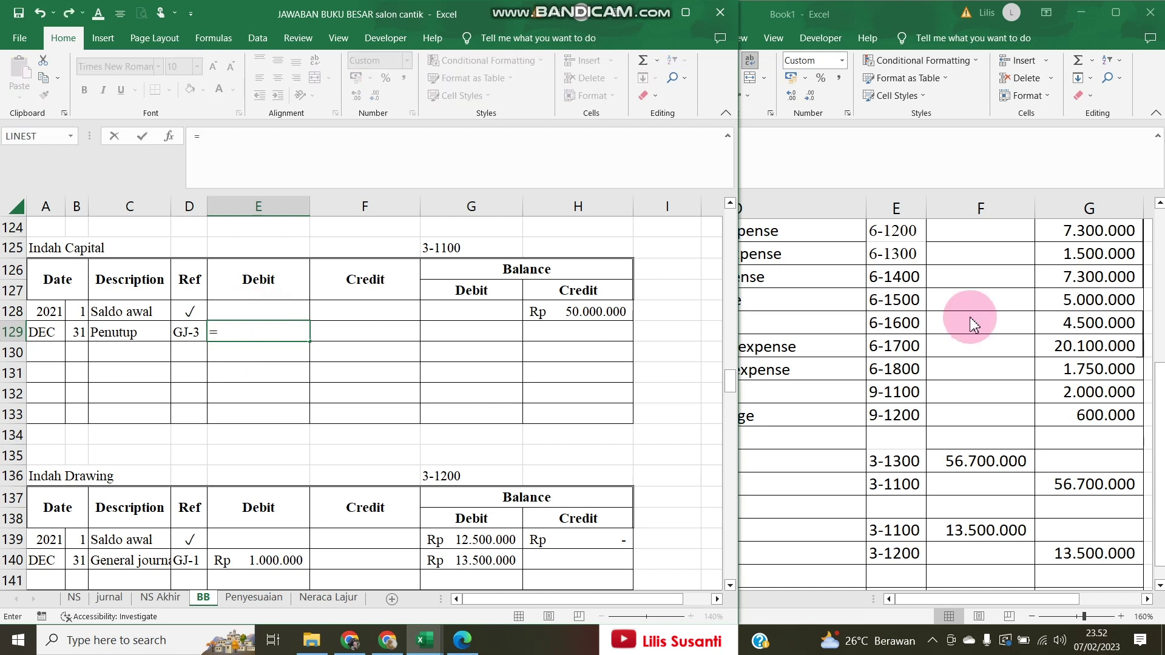
pyautogui.click(924, 518)
pyautogui.click(974, 532)
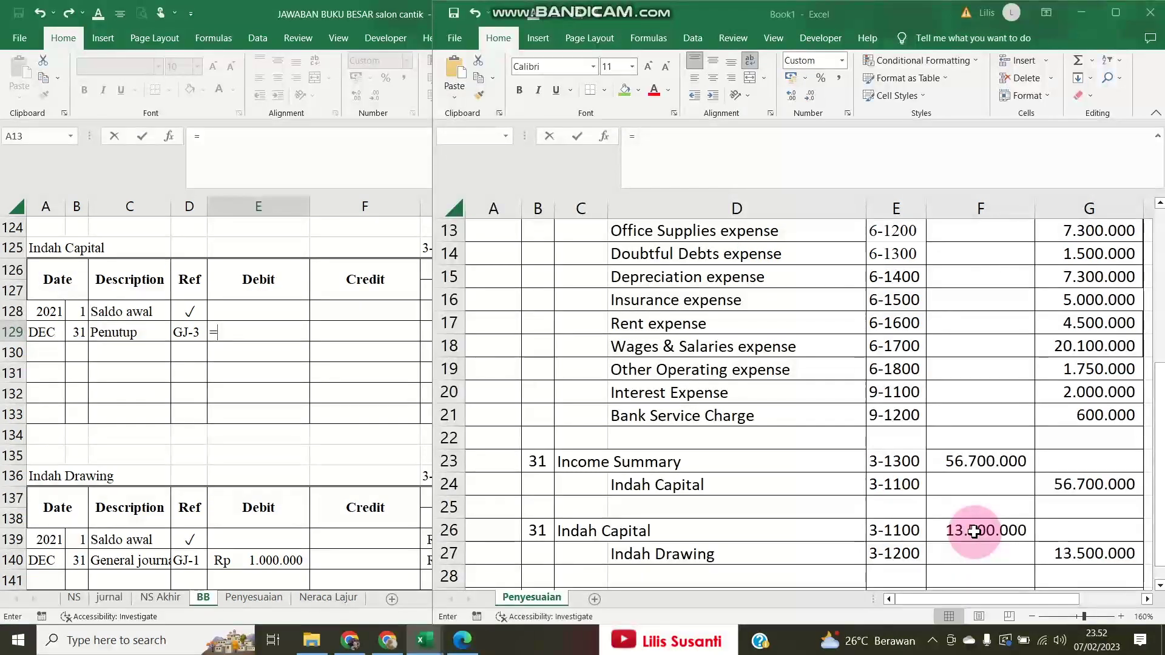
pyautogui.press('Return')
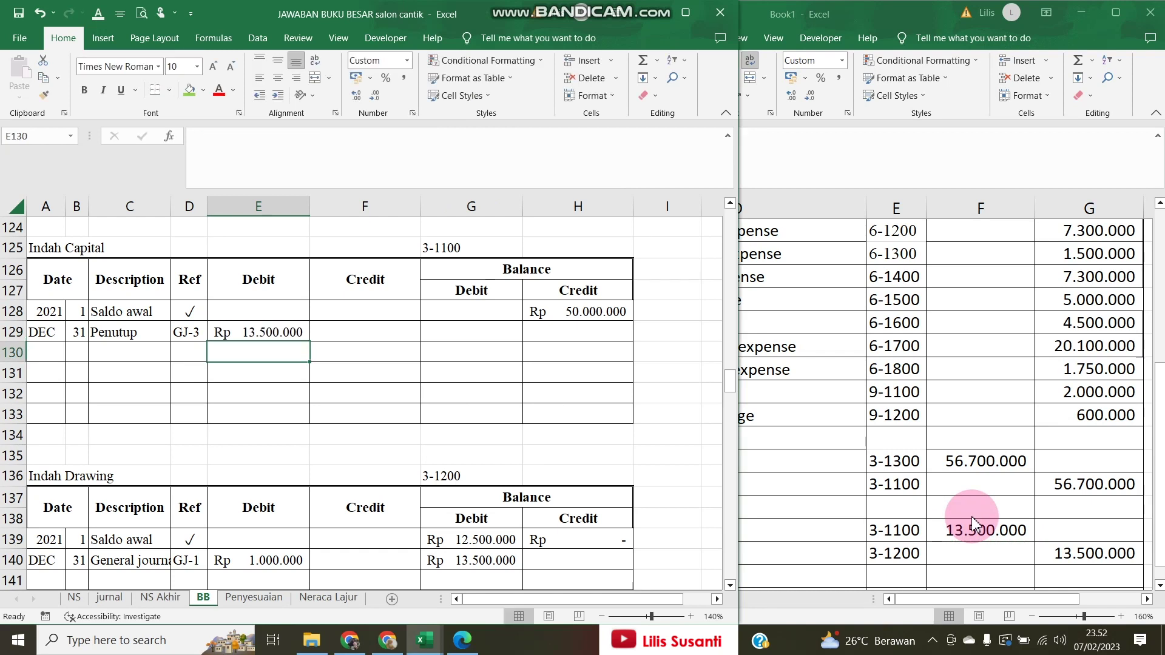
# Calculate the capital ledger's credit balance in H129 with the formula =H128-E129
pyautogui.press('Right')
pyautogui.press('Right')
pyautogui.press('Right')
pyautogui.write('=')
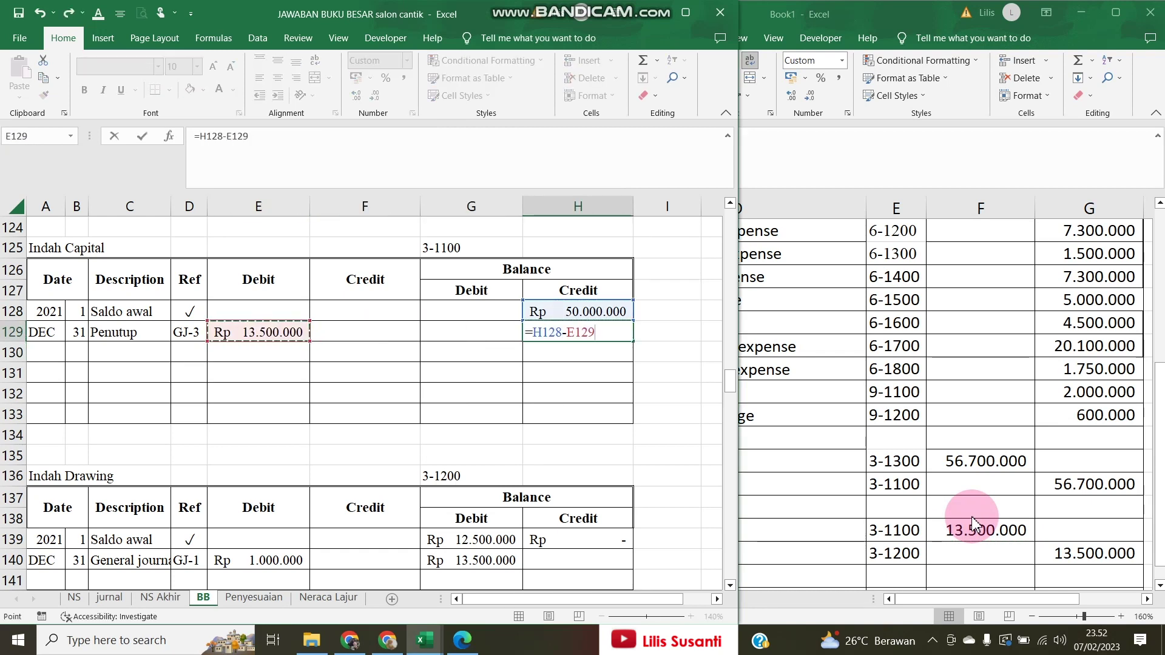
pyautogui.press('Return')
# Copy the entry details from B129:D129 into row 130 and link the credit in F130 to the closing journal's G24
pyautogui.moveTo(74, 329); pyautogui.dragTo(184, 332)
pyautogui.hotkey('ctrl', 'c')
pyautogui.click(78, 353)
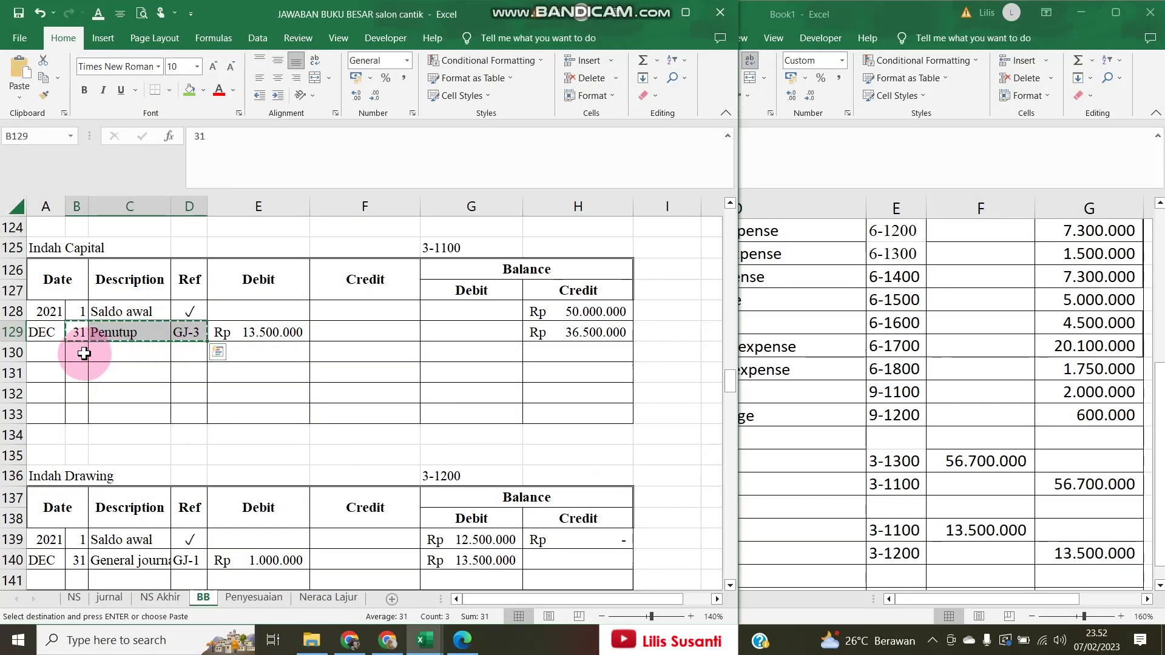
pyautogui.hotkey('ctrl', 'v')
pyautogui.click(329, 355)
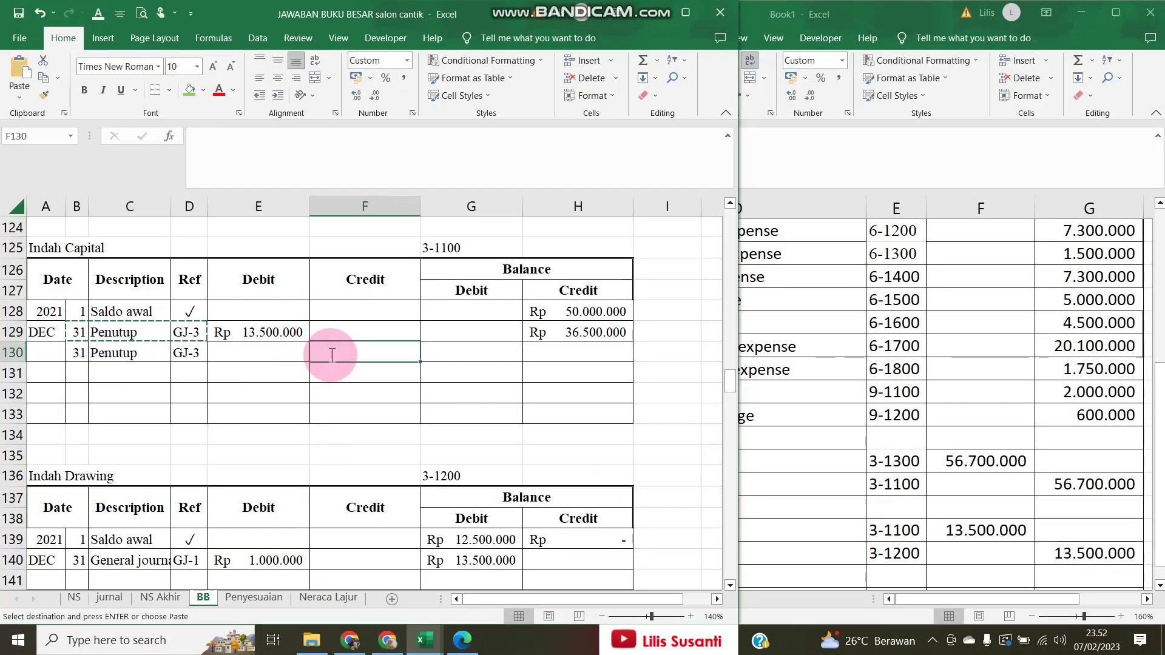
pyautogui.write('=')
pyautogui.scroll(-1, 728, 432)
pyautogui.click(989, 461)
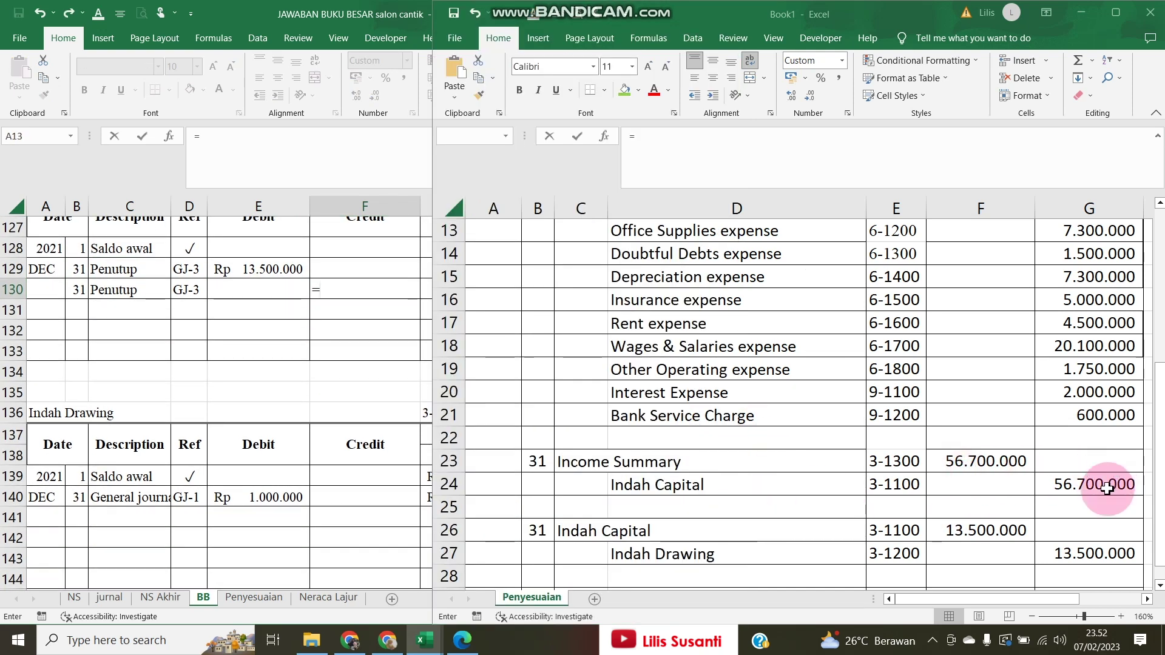
pyautogui.press('Return')
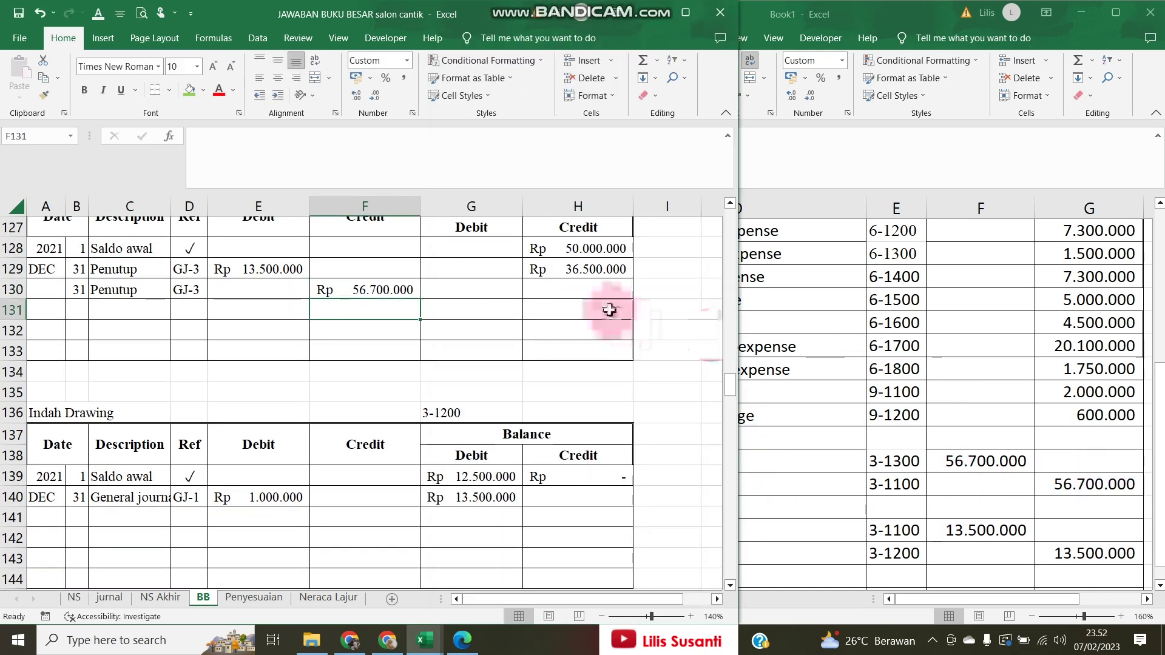
# Calculate the capital ledger's credit balance in H130 as H129 plus the credit in F130
pyautogui.click(613, 290)
pyautogui.write('=')
pyautogui.click(609, 267)
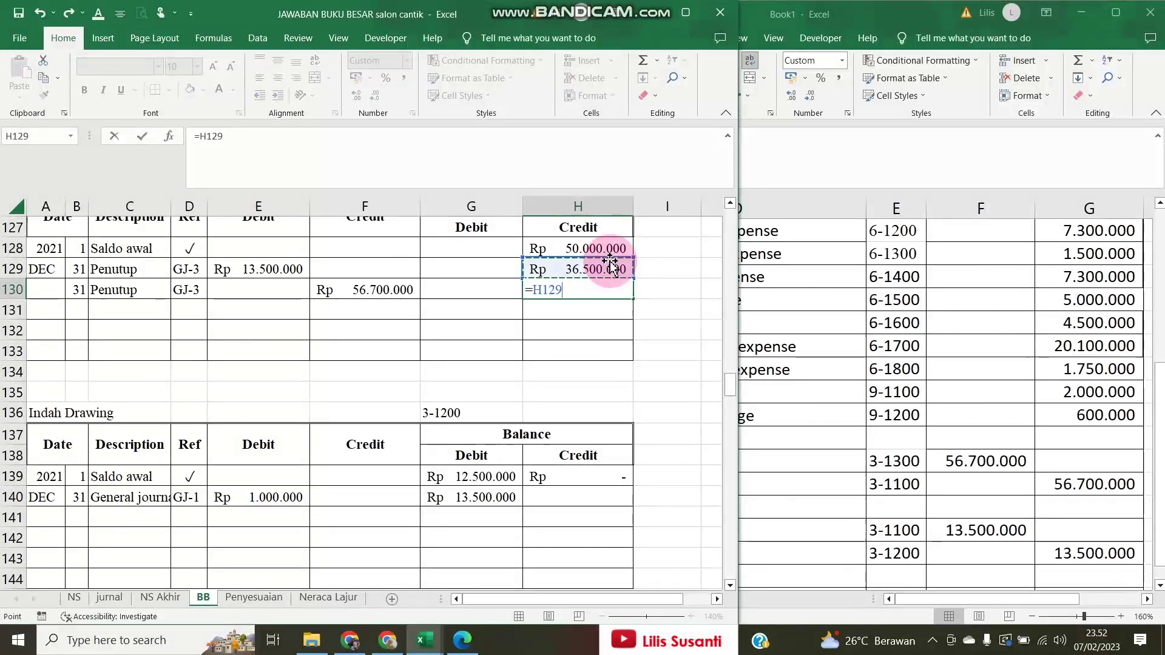
pyautogui.write('+')
pyautogui.press('Left')
pyautogui.press('Left')
pyautogui.press('Return')
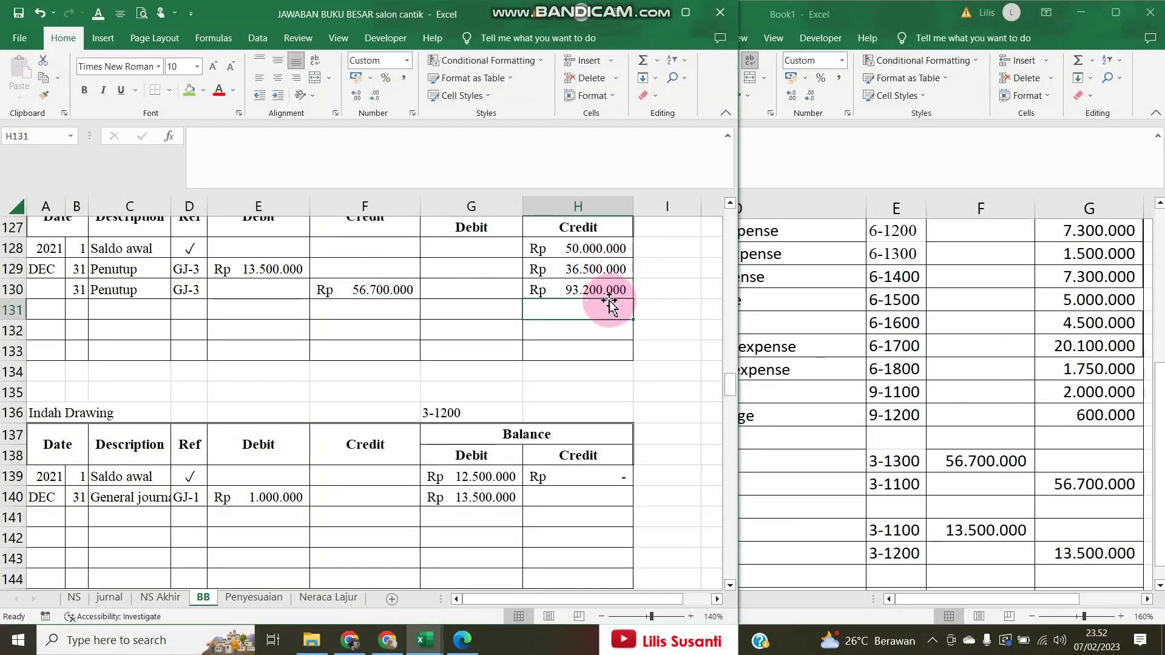
# Copy the closing entry details from B151:D151 into row 161 of the Fees Income ledger
pyautogui.hotkey('alt', 'Tab')
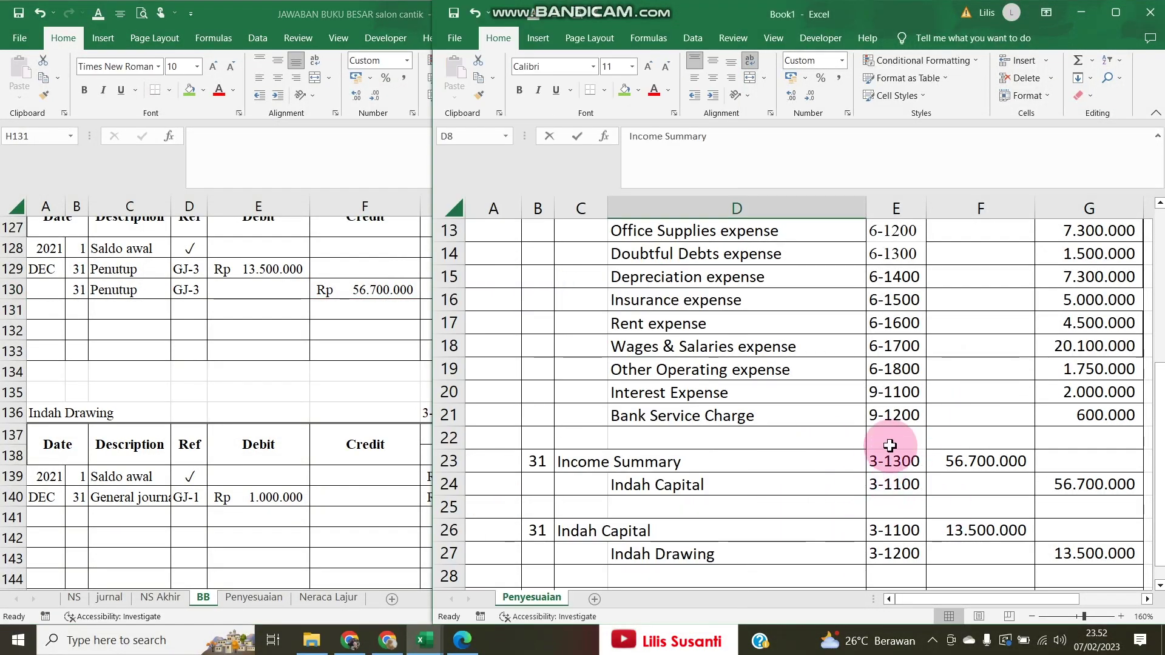
pyautogui.scroll(4, 890, 446)
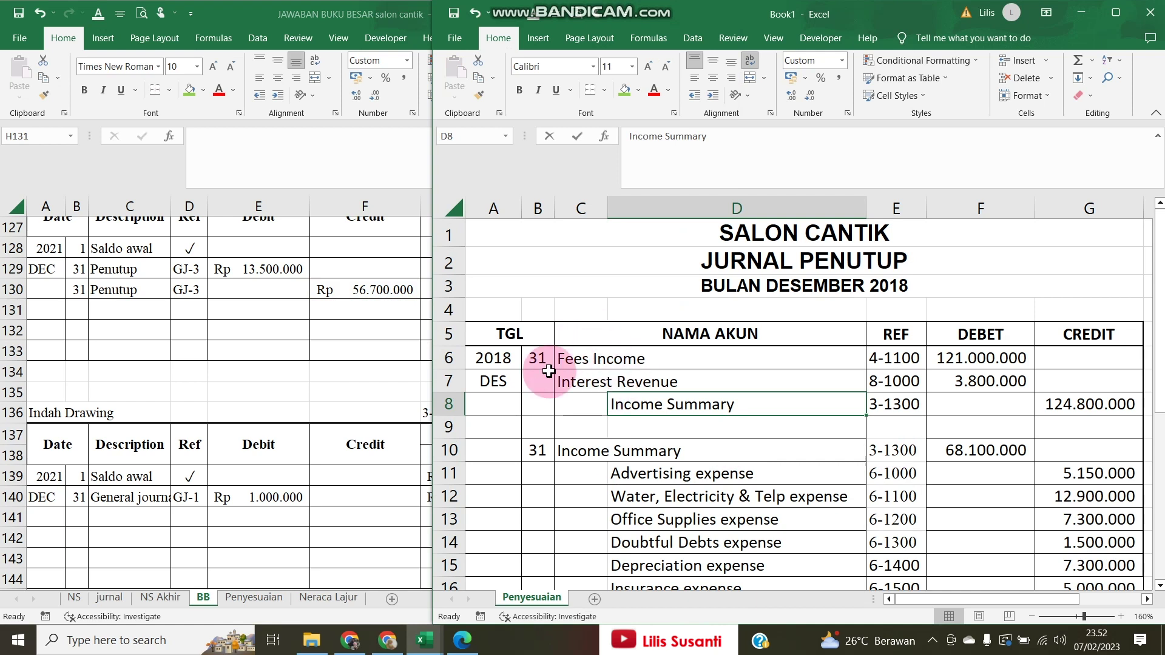
pyautogui.hotkey('alt', 'Tab')
pyautogui.scroll(-6, 236, 413)
pyautogui.scroll(-2, 236, 414)
pyautogui.scroll(1, 126, 332)
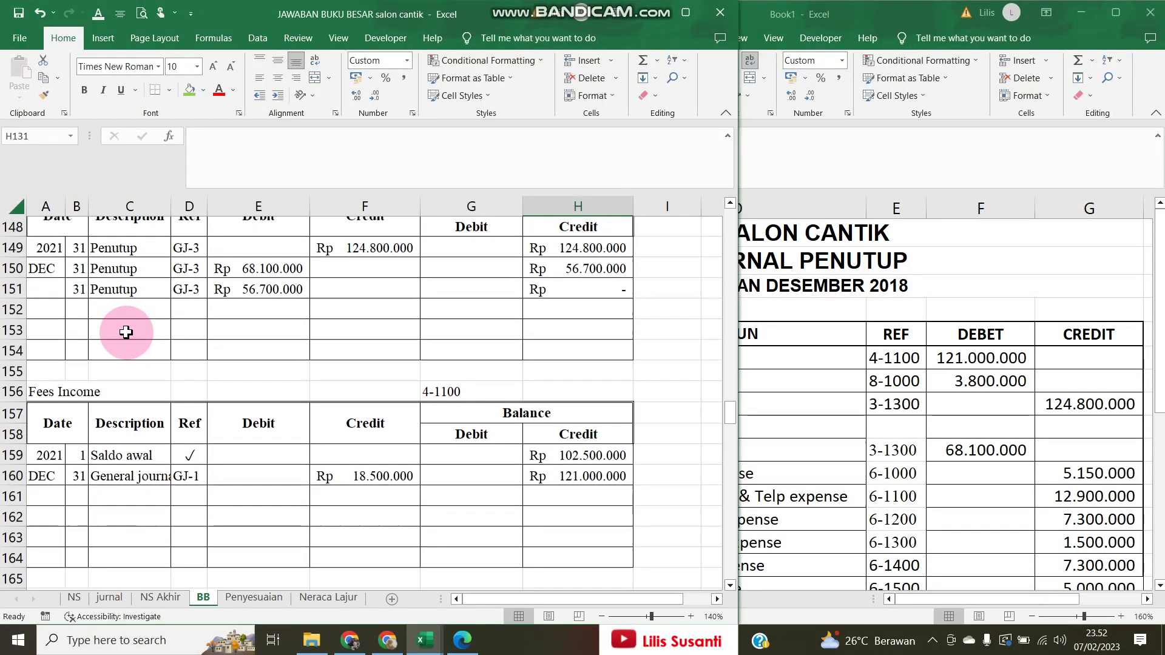
pyautogui.scroll(1, 126, 332)
pyautogui.moveTo(83, 357); pyautogui.dragTo(187, 356)
pyautogui.hotkey('ctrl', 'c')
pyautogui.scroll(-1, 91, 469)
pyautogui.scroll(-1, 90, 469)
pyautogui.click(81, 434)
pyautogui.hotkey('ctrl', 'v')
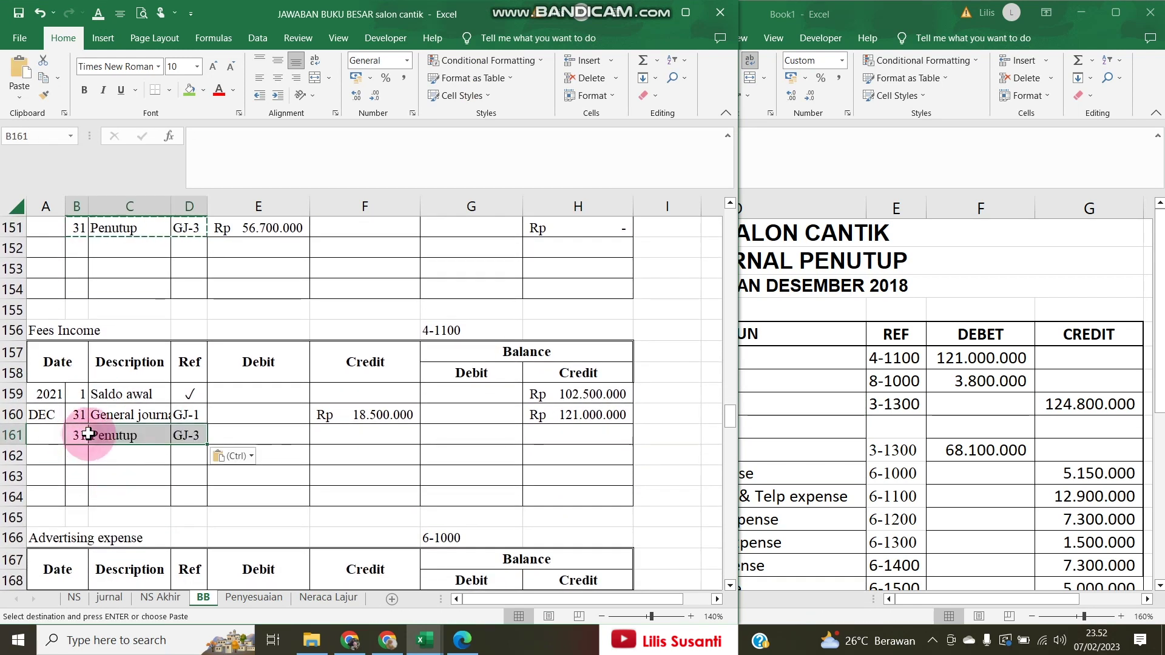
# Link the Fees Income ledger's debit in E161 to its credit balance in H160
pyautogui.click(258, 430)
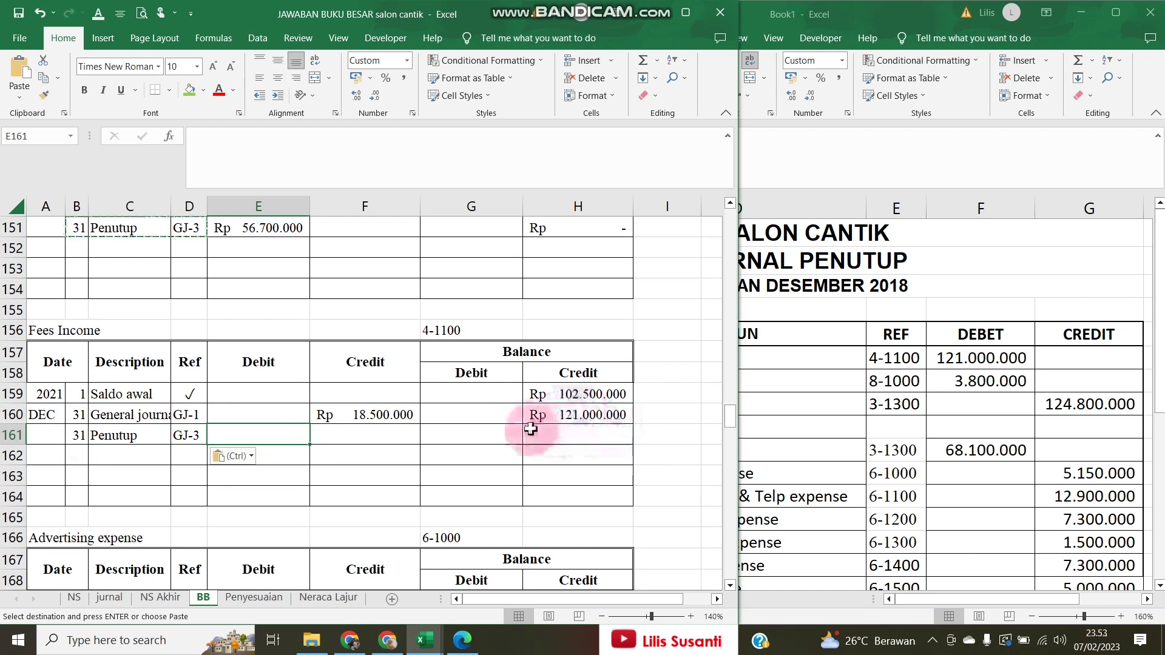
pyautogui.write('=')
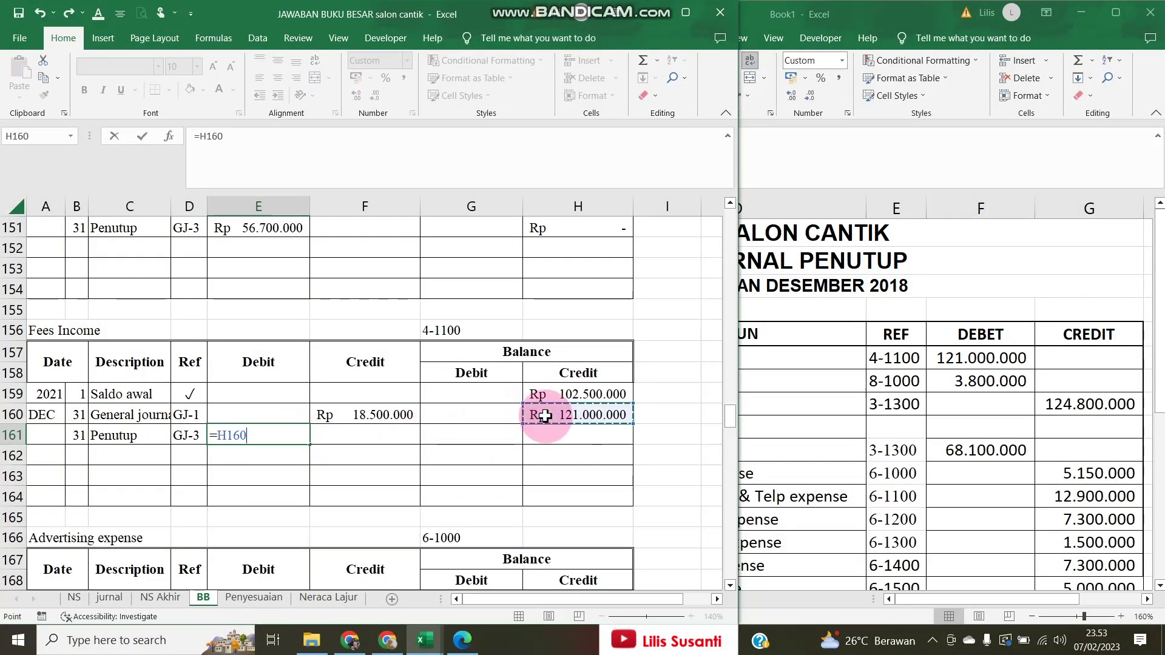
pyautogui.press('Return')
pyautogui.click(568, 435)
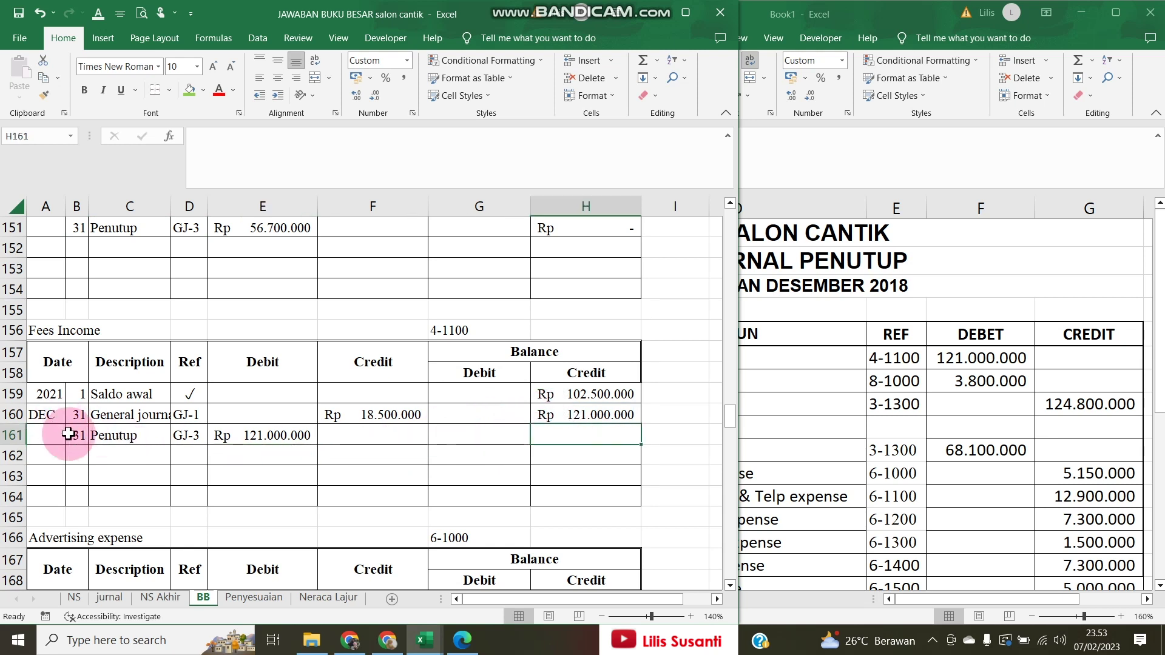
# Copy the Fees Income closing entry in B161:E161 into row 260 of the Interest Revenue ledger
pyautogui.moveTo(76, 432); pyautogui.dragTo(274, 435)
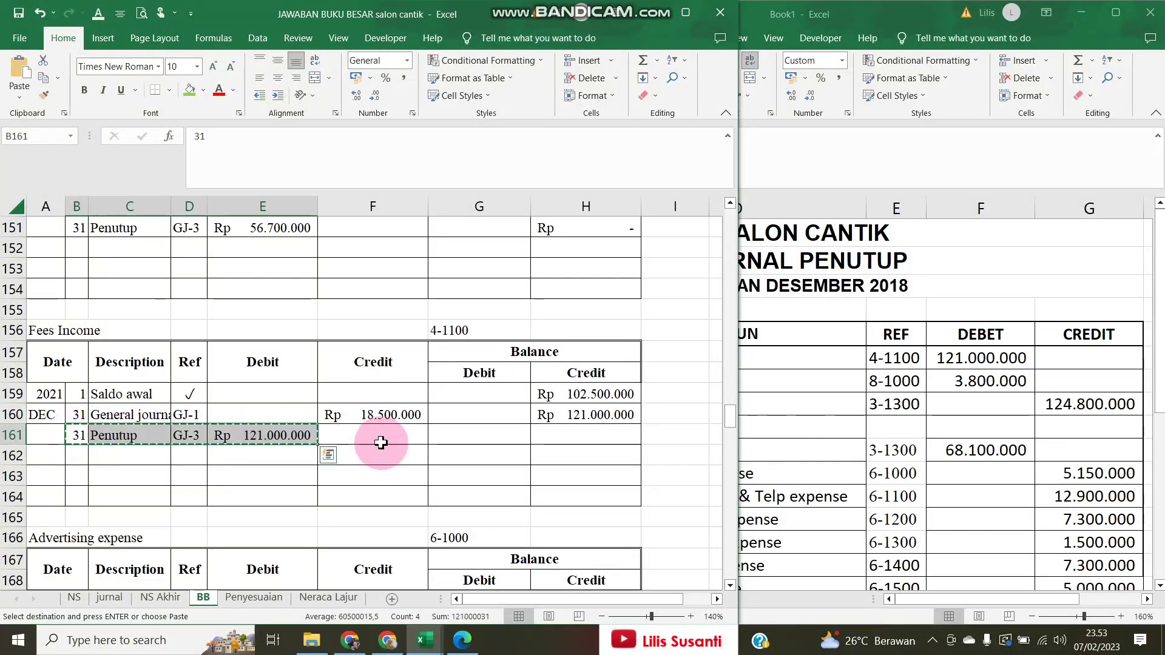
pyautogui.click(915, 406)
pyautogui.click(644, 402)
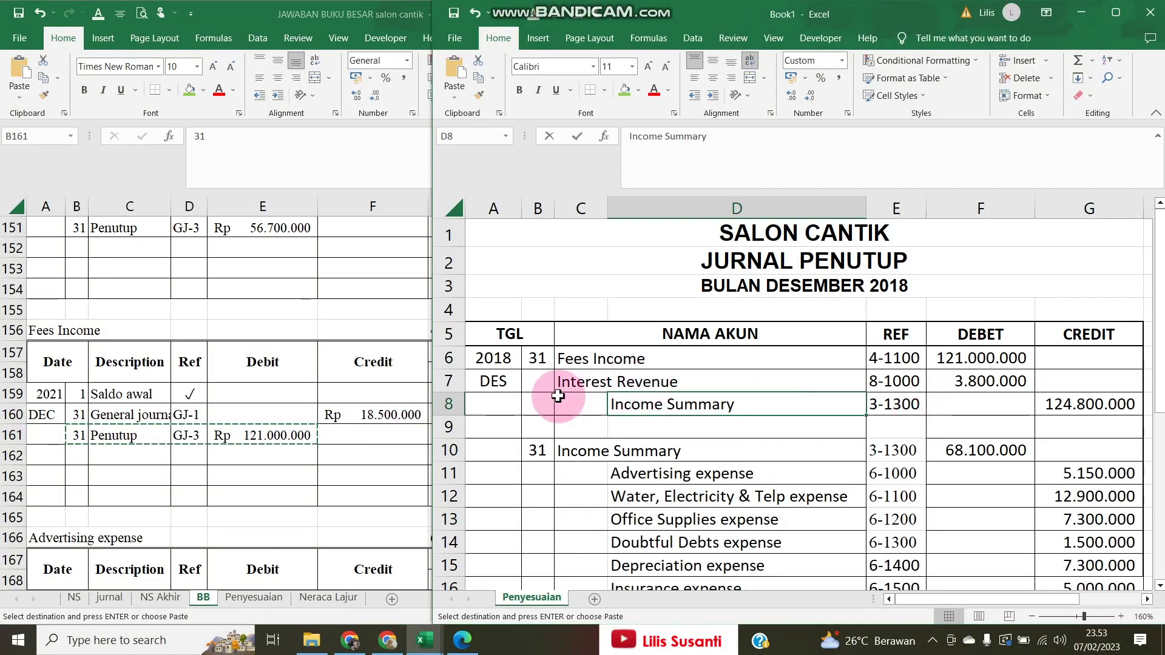
pyautogui.click(212, 423)
pyautogui.moveTo(731, 411); pyautogui.dragTo(734, 541)
pyautogui.click(70, 454)
pyautogui.hotkey('ctrl', 'v')
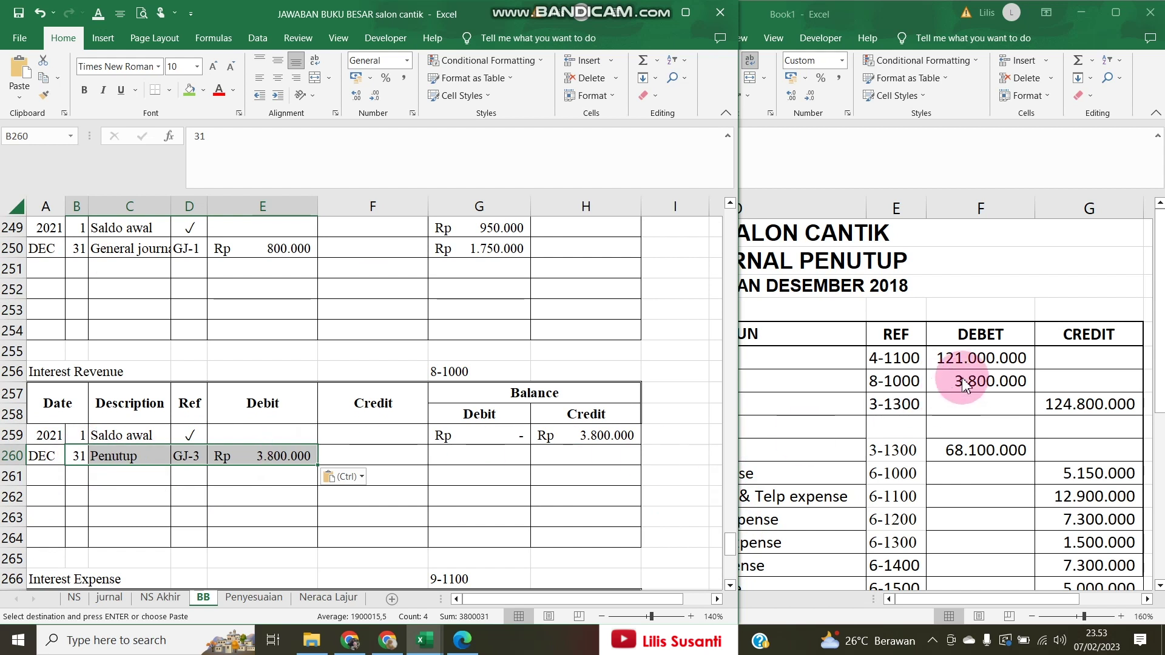
# Set the Interest Revenue ledger's debit and credit balances in G260 and H260 to zero
pyautogui.click(475, 438)
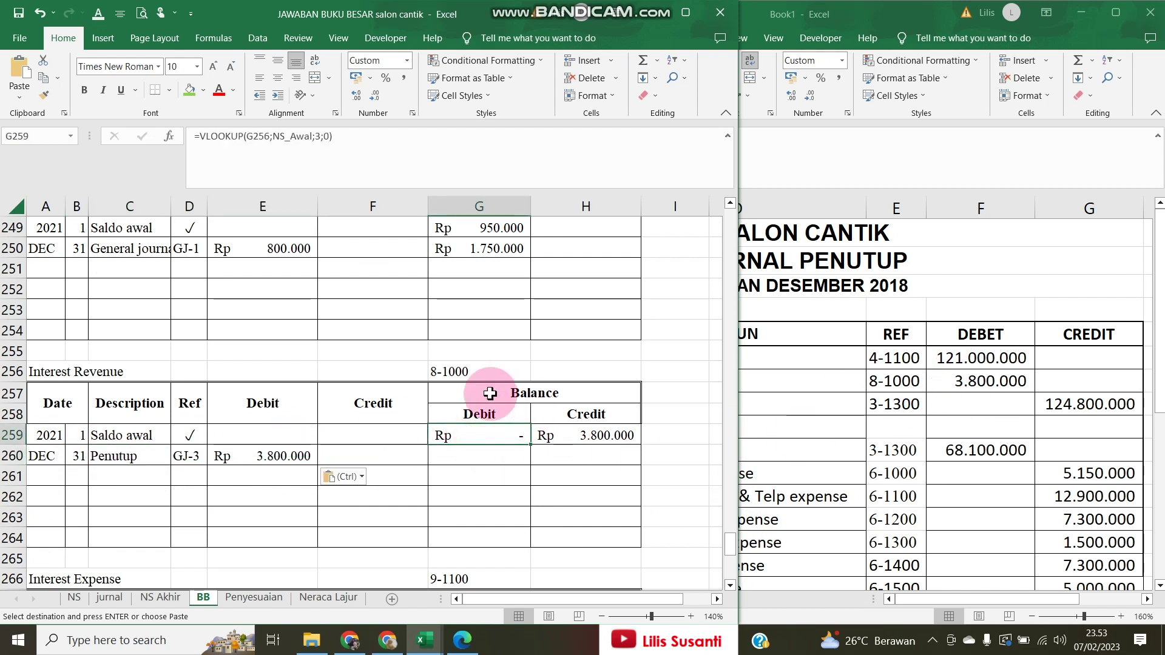
pyautogui.scroll(10, 486, 394)
pyautogui.scroll(-4, 457, 387)
pyautogui.scroll(-6, 457, 387)
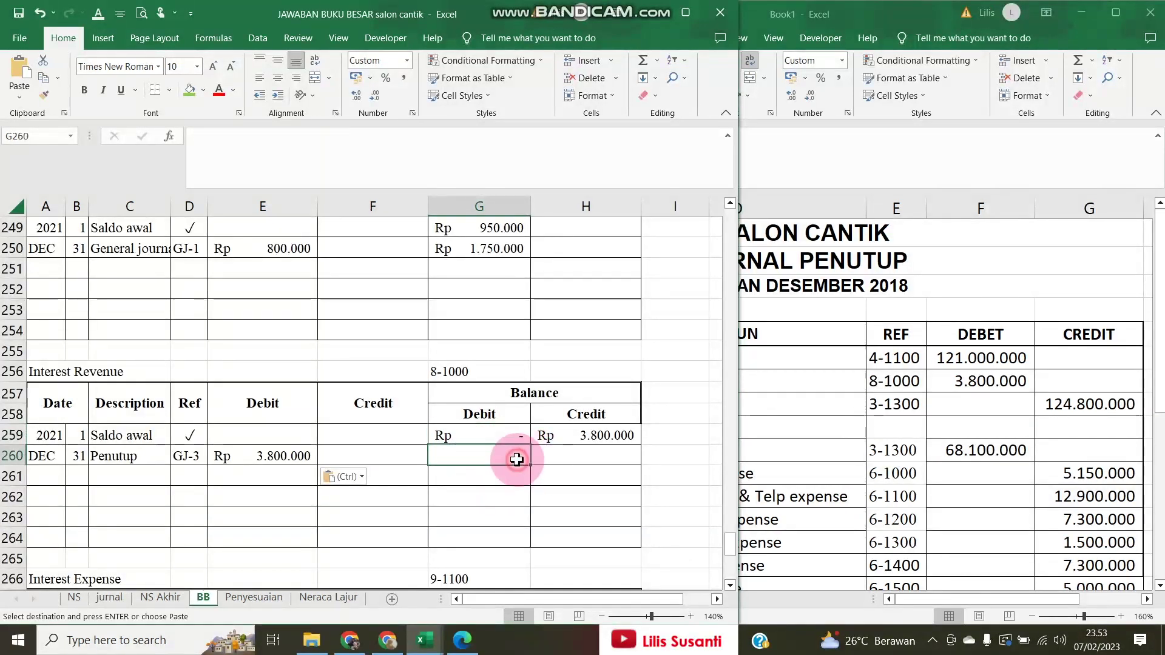
pyautogui.press('Tab')
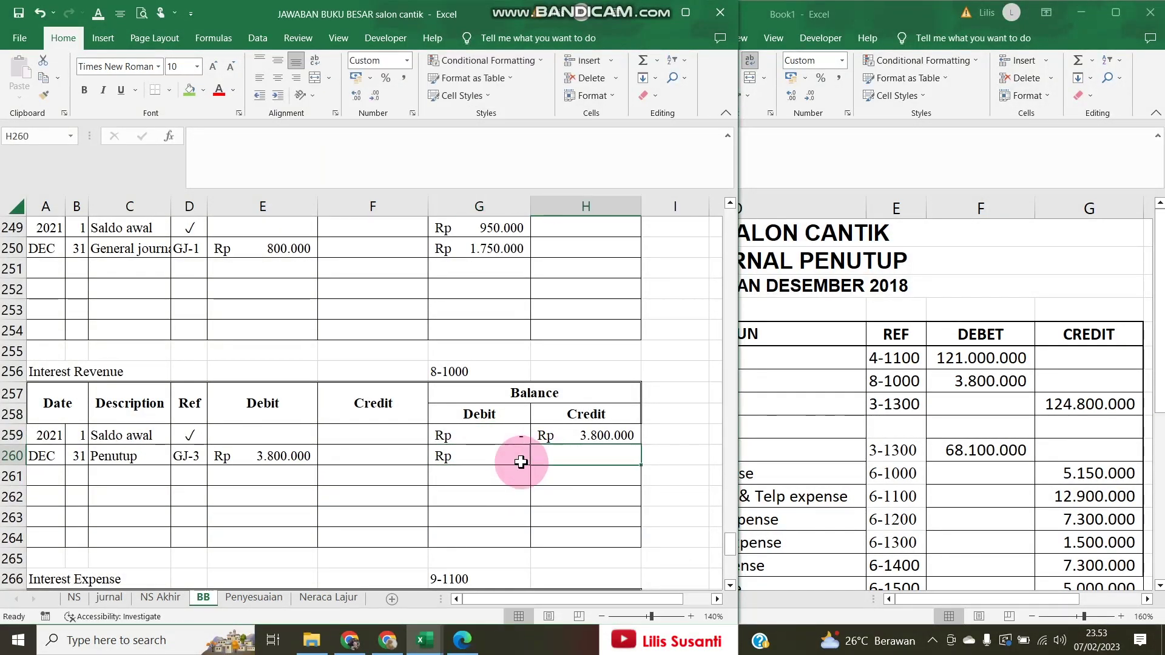
pyautogui.write('-I260')
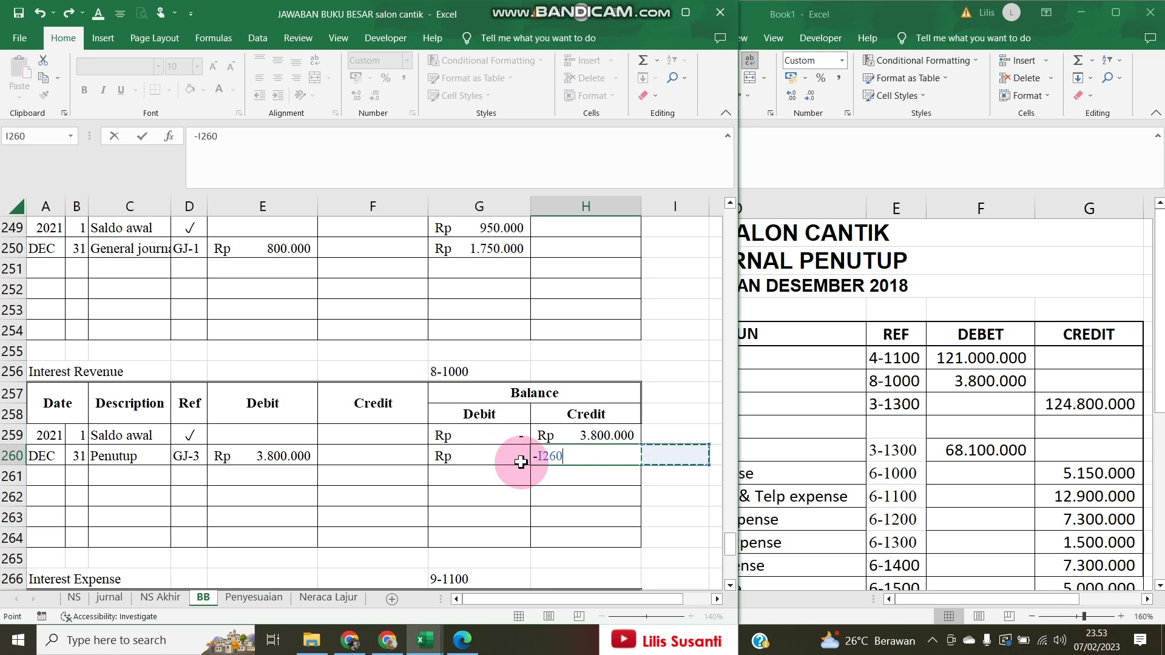
pyautogui.press('BackSpace')
pyautogui.press('BackSpace')
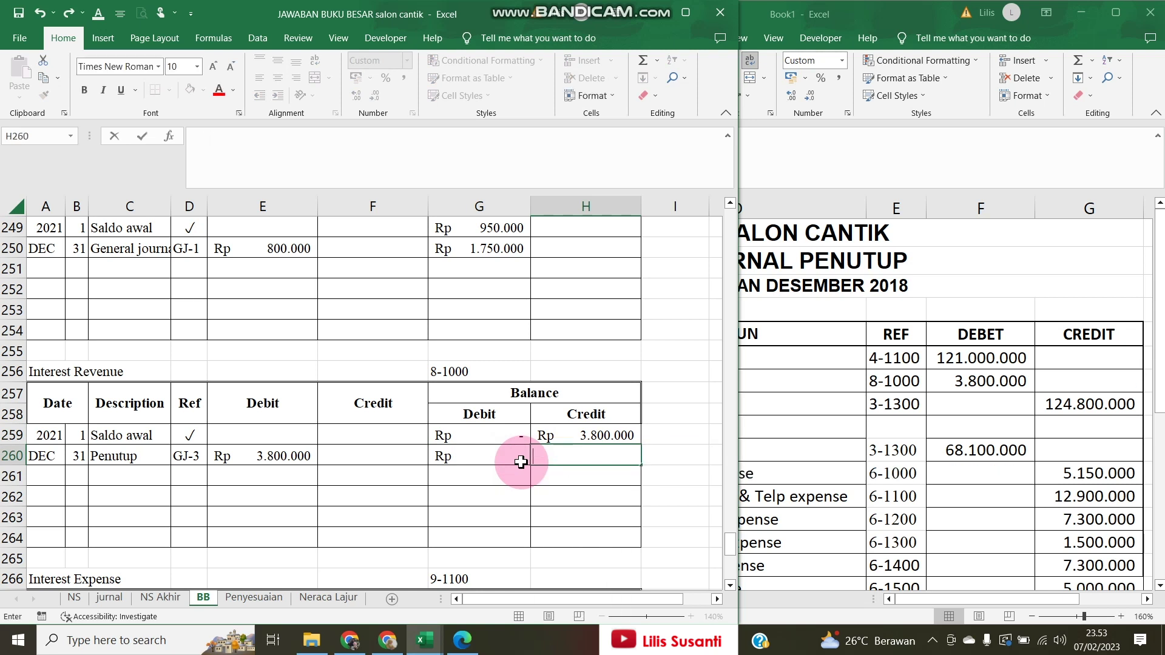
pyautogui.press('Return')
# Copy the Interest Revenue closing entry in B260:H260 into row 171 of the Advertising expense ledger
pyautogui.moveTo(70, 460); pyautogui.dragTo(554, 454)
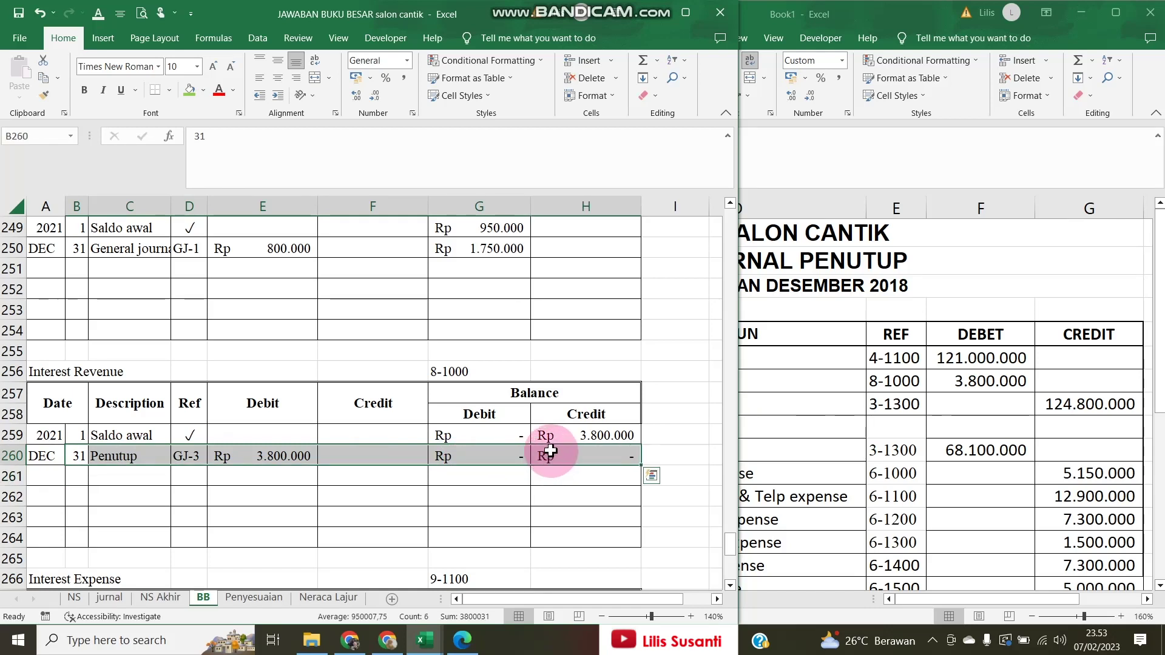
pyautogui.hotkey('ctrl', 'c')
pyautogui.click(819, 404)
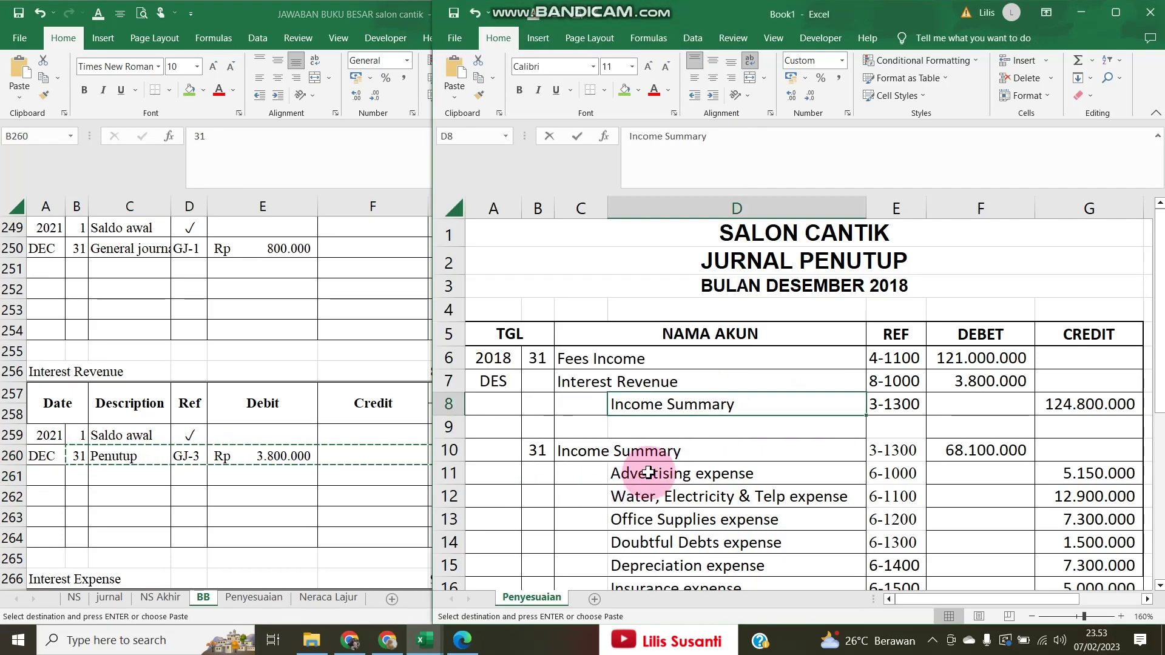
pyautogui.click(164, 321)
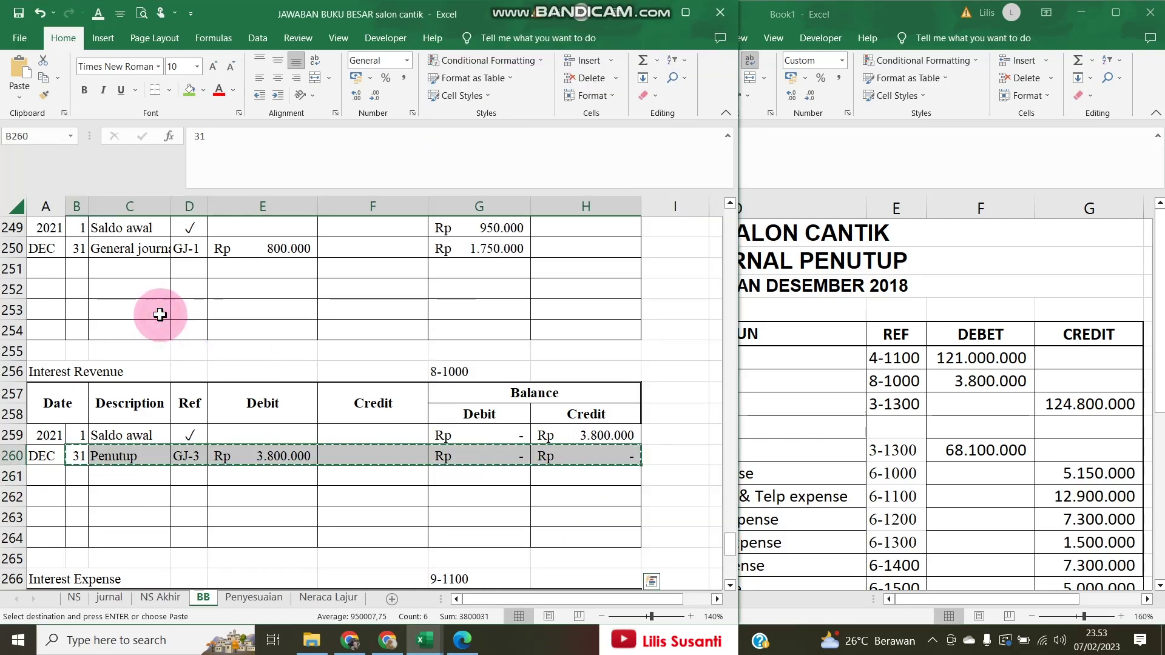
pyautogui.scroll(20, 160, 316)
pyautogui.scroll(1, 159, 314)
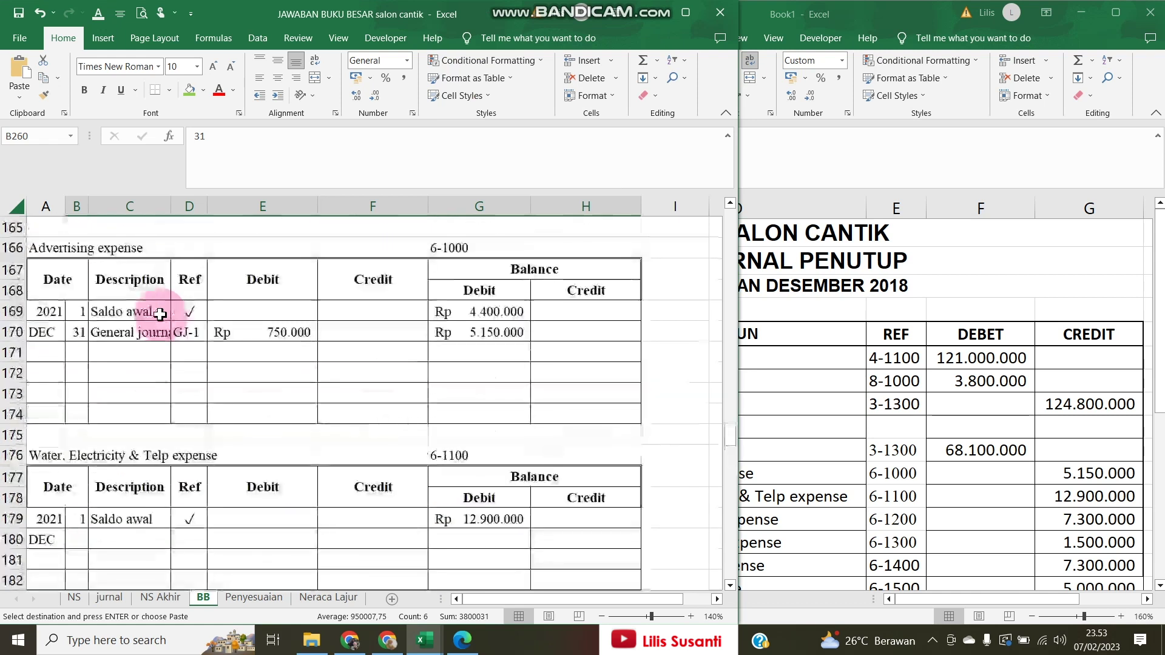
pyautogui.click(76, 351)
pyautogui.hotkey('ctrl', 'v')
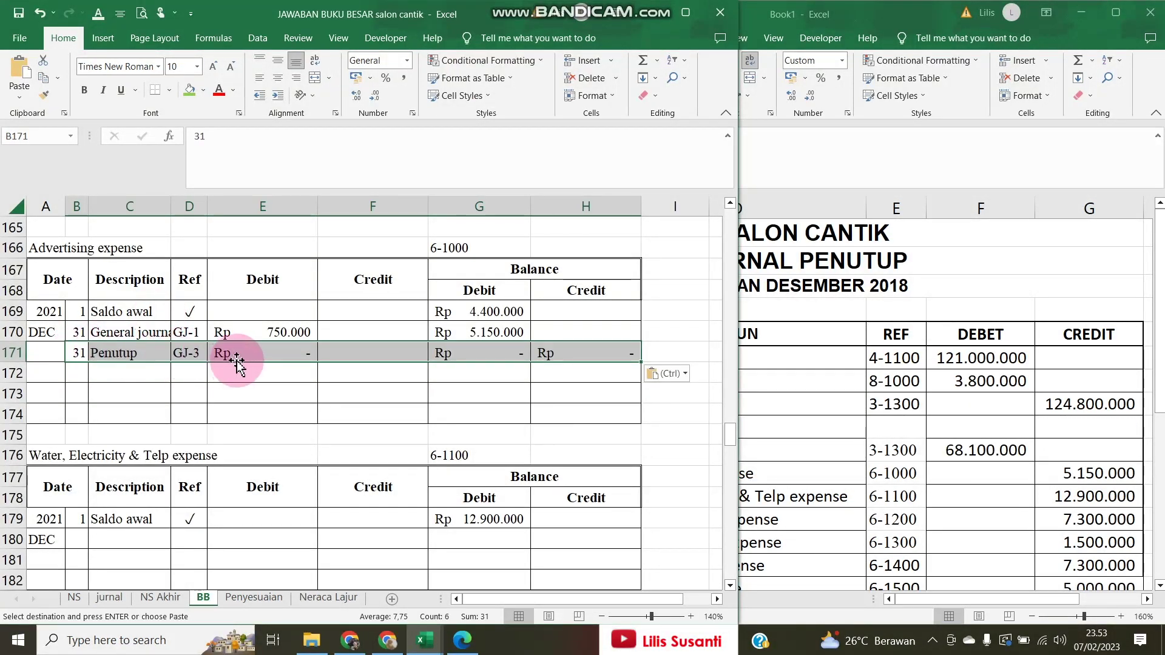
# Clear the debit in E171 and link the Advertising expense credit in F171 to the debit balance in G170
pyautogui.click(263, 348)
pyautogui.press('Right')
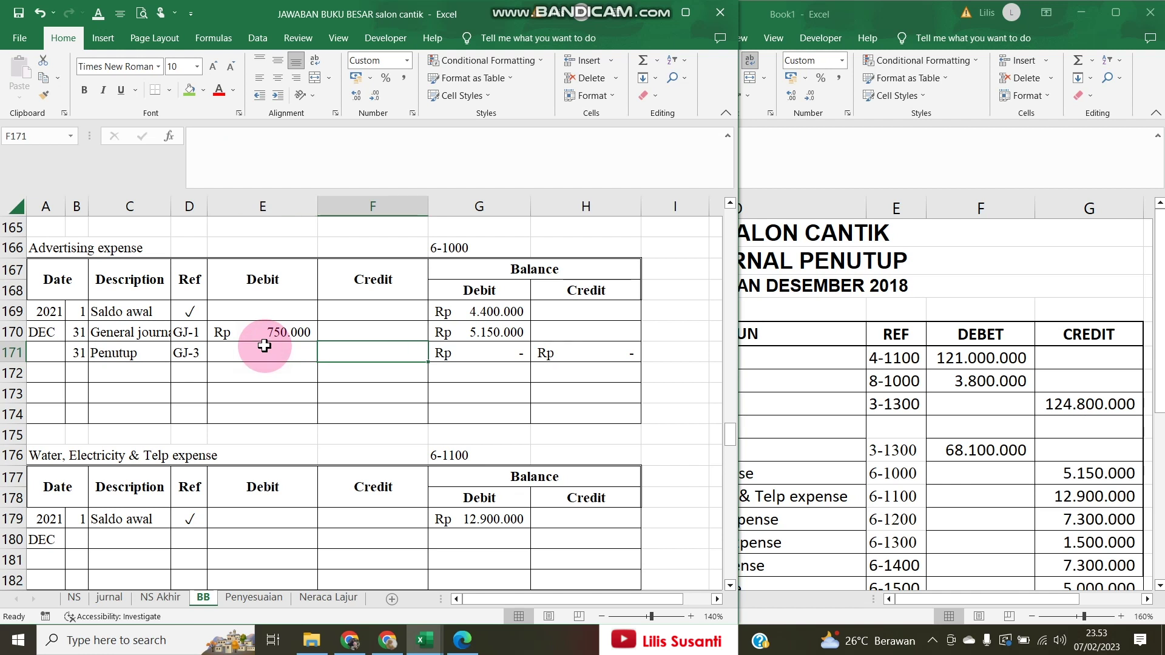
pyautogui.write('=')
pyautogui.press('Right')
pyautogui.press('Up')
pyautogui.press('Return')
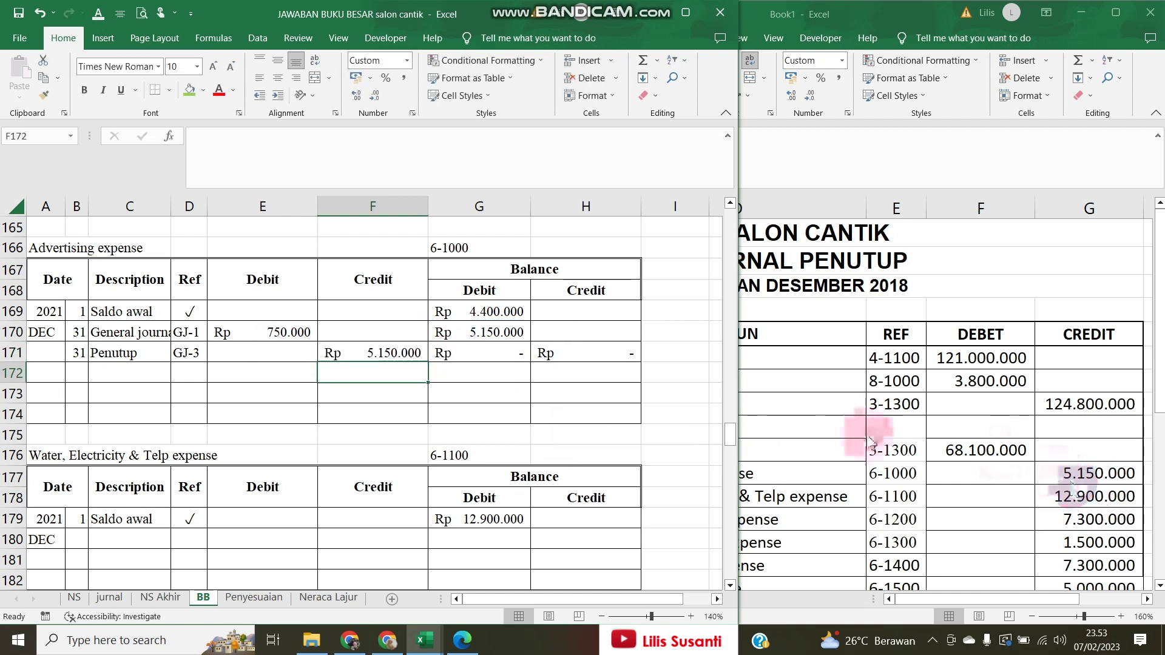
# Copy the Advertising expense closing entry in B171:H171 into row 180 of the Water, Electricity & Telp expense ledger
pyautogui.click(76, 352)
pyautogui.moveTo(160, 352); pyautogui.dragTo(564, 353)
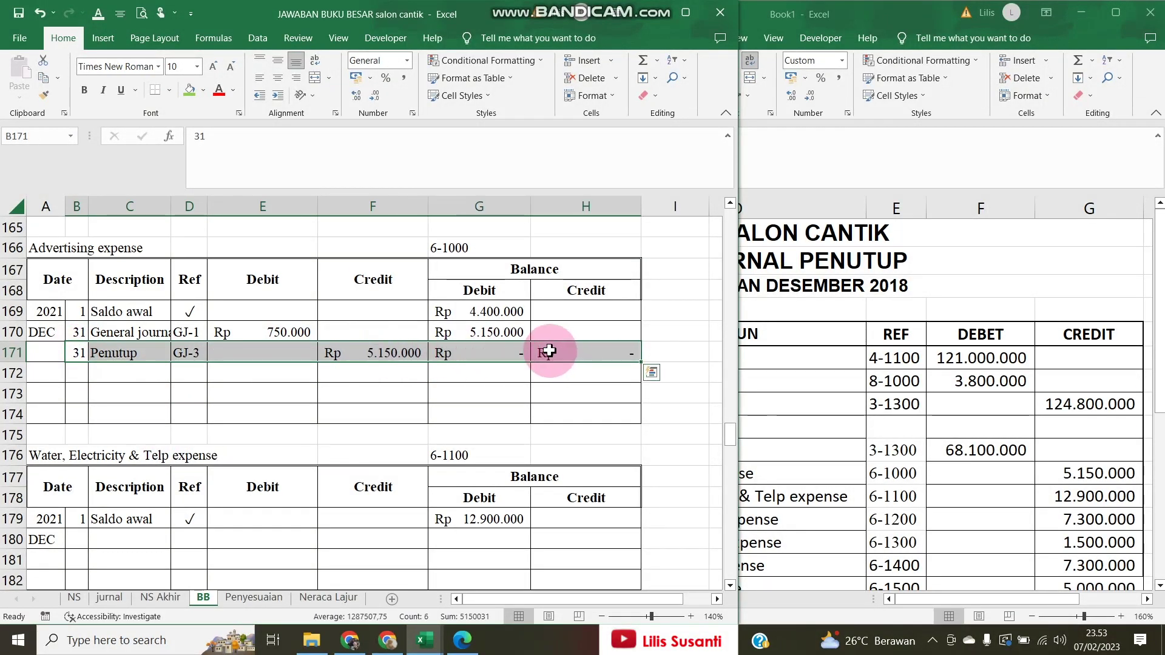
pyautogui.hotkey('ctrl', 'c')
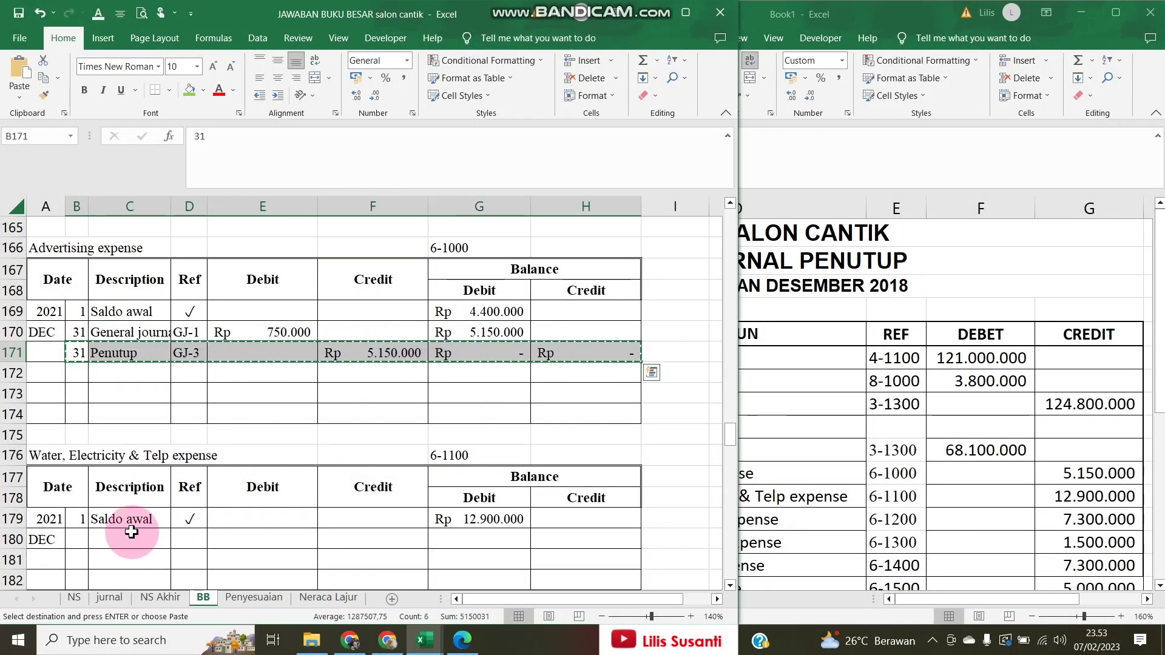
pyautogui.click(81, 539)
pyautogui.hotkey('ctrl', 'v')
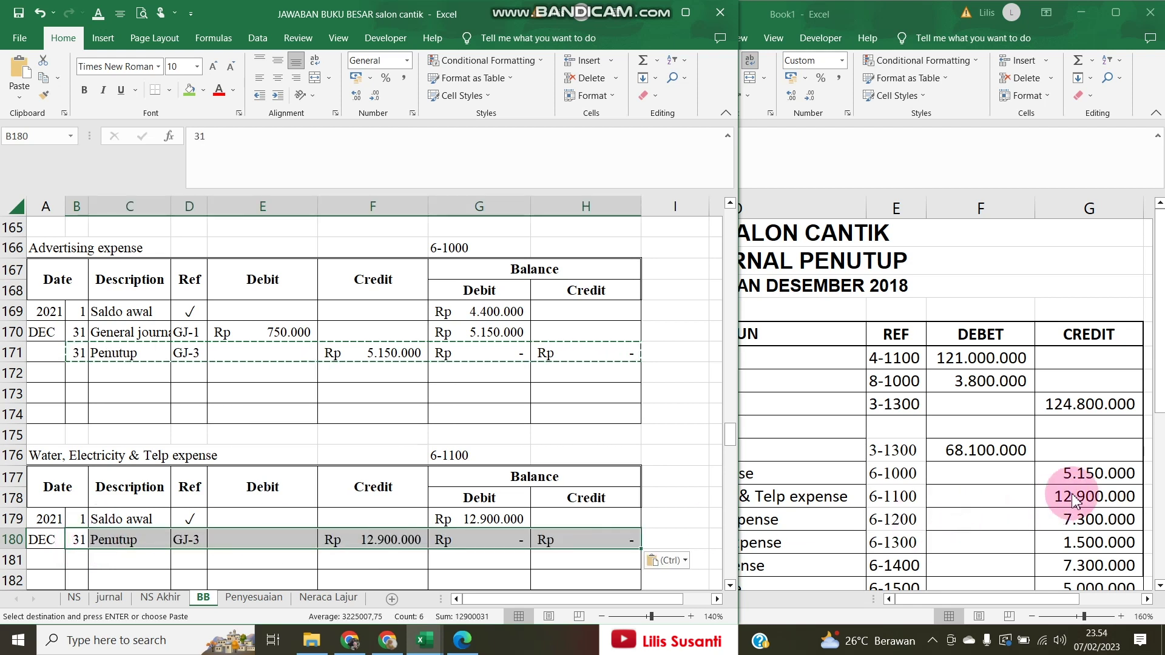
# Paste the copied closing entry into row 191 of the Office Supplies expense ledger and row 200 of the Doubtful Debts expense ledger
pyautogui.scroll(-4, 267, 509)
pyautogui.click(79, 522)
pyautogui.hotkey('ctrl', 'v')
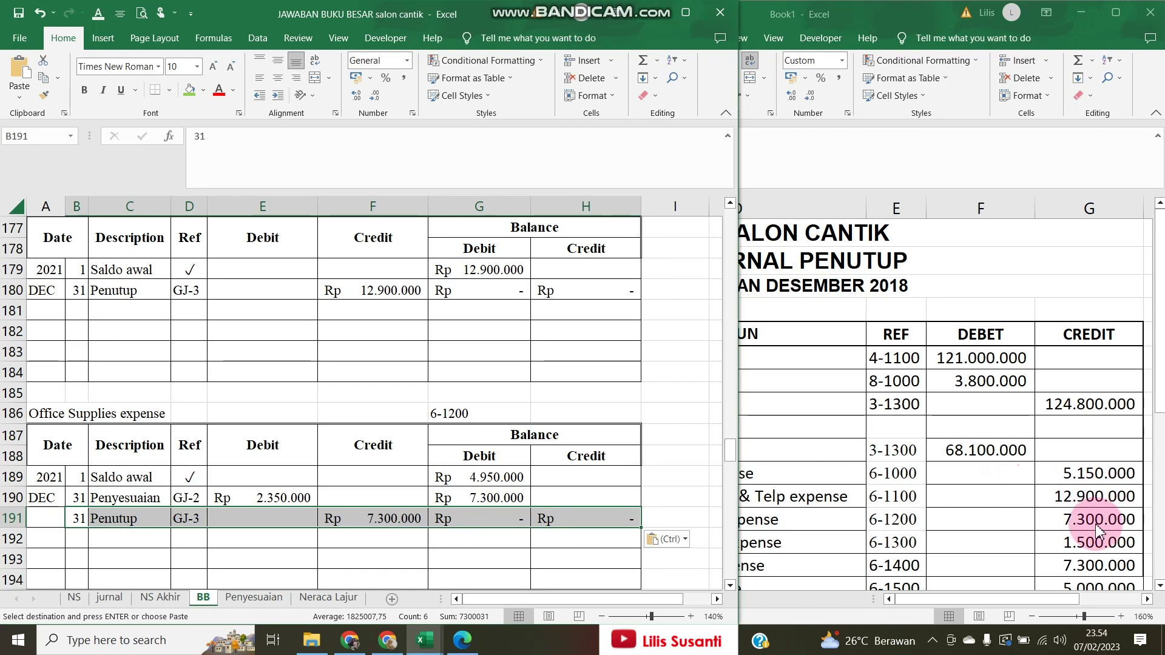
pyautogui.scroll(-4, 170, 447)
pyautogui.click(78, 455)
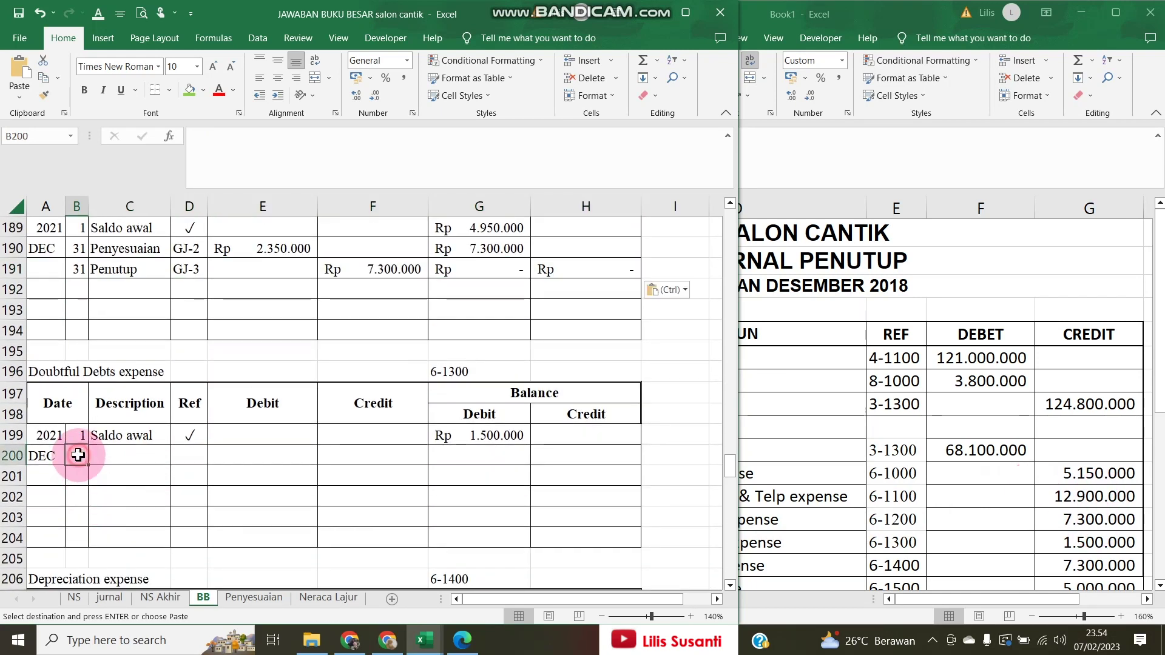
pyautogui.hotkey('ctrl', 'v')
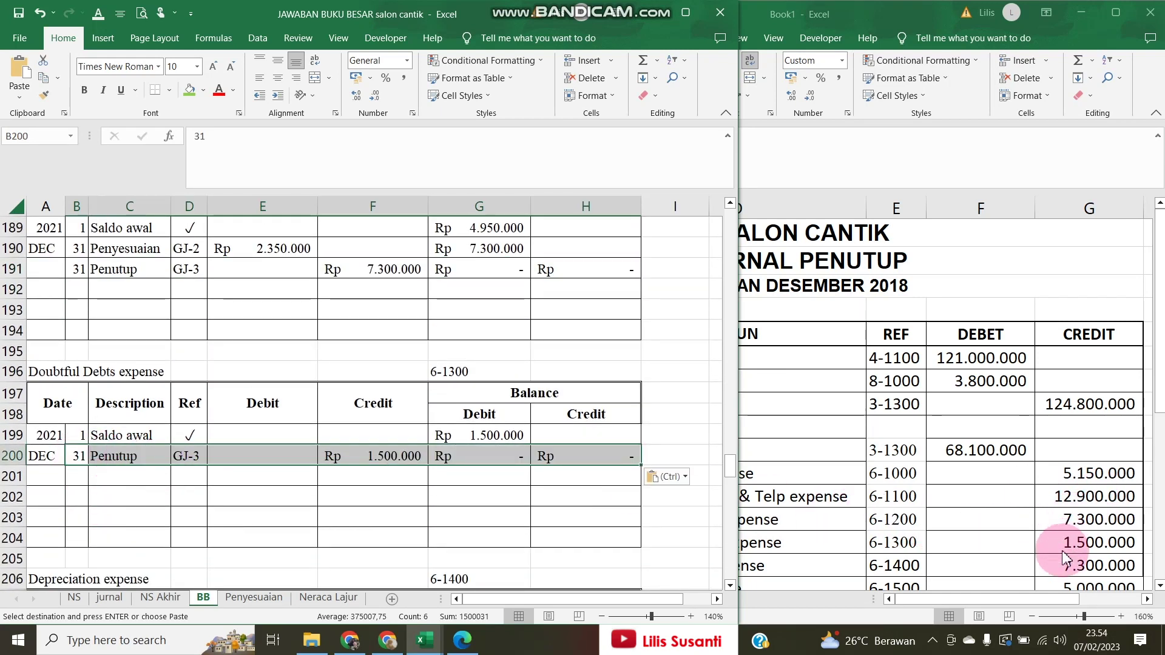
# Paste the copied closing entry into row 211 of the Depreciation expense ledger and row 221 of the Insurance expense ledger
pyautogui.click(819, 534)
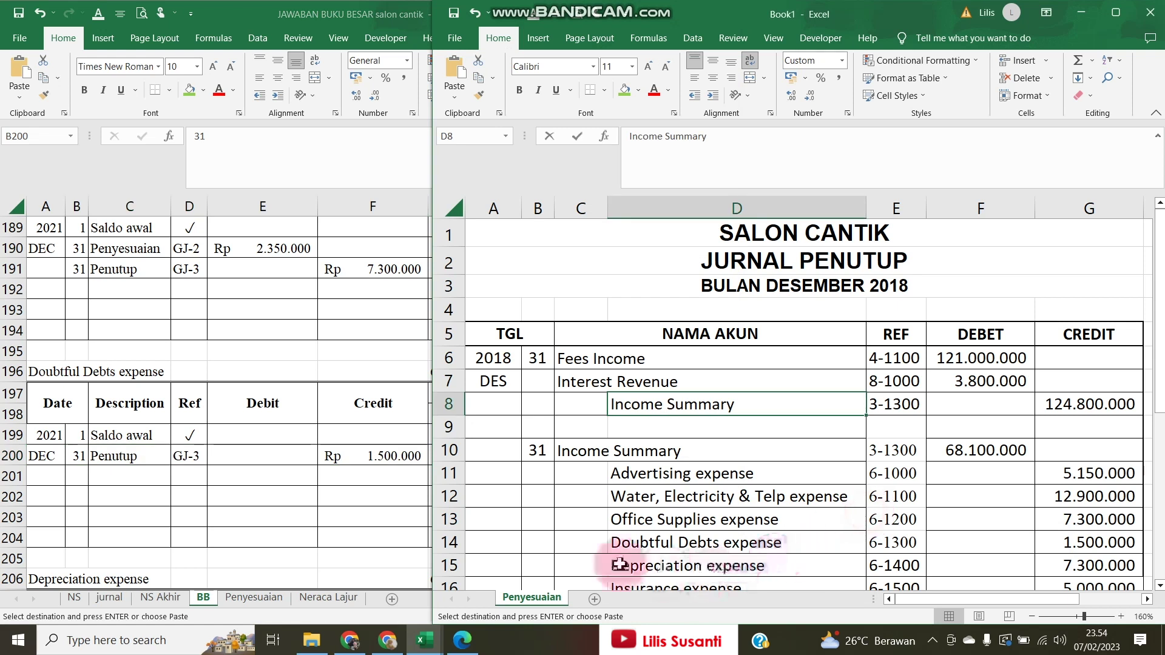
pyautogui.click(263, 509)
pyautogui.scroll(-1, 51, 538)
pyautogui.scroll(-2, 51, 538)
pyautogui.click(77, 498)
pyautogui.hotkey('ctrl', 'v')
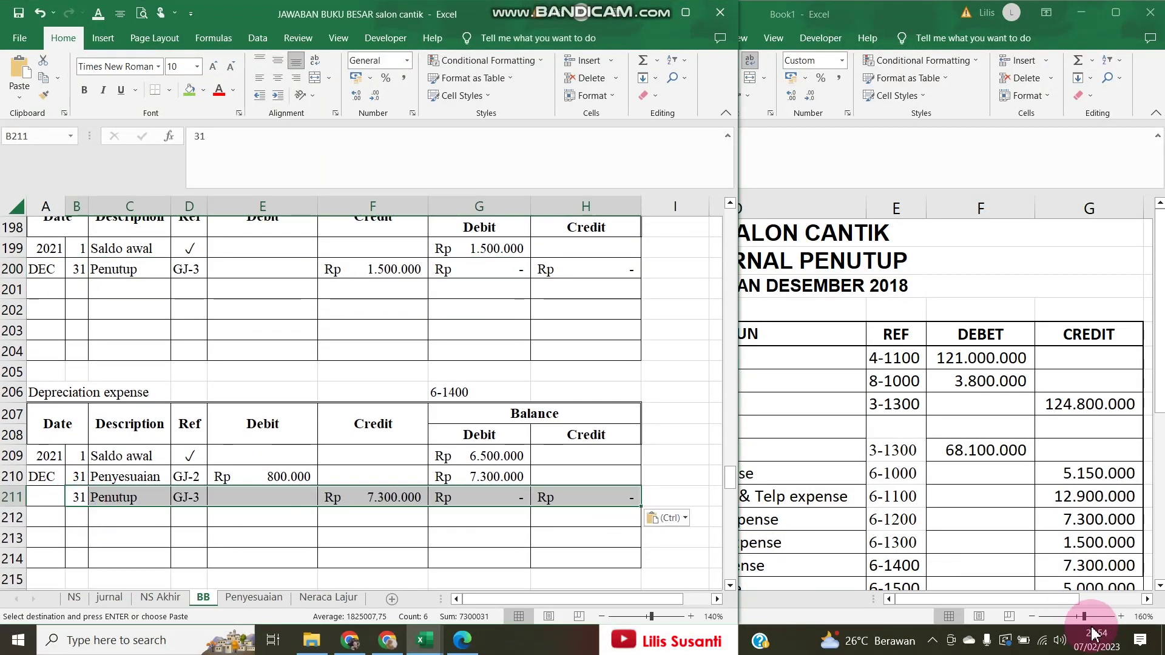
pyautogui.scroll(-4, 174, 486)
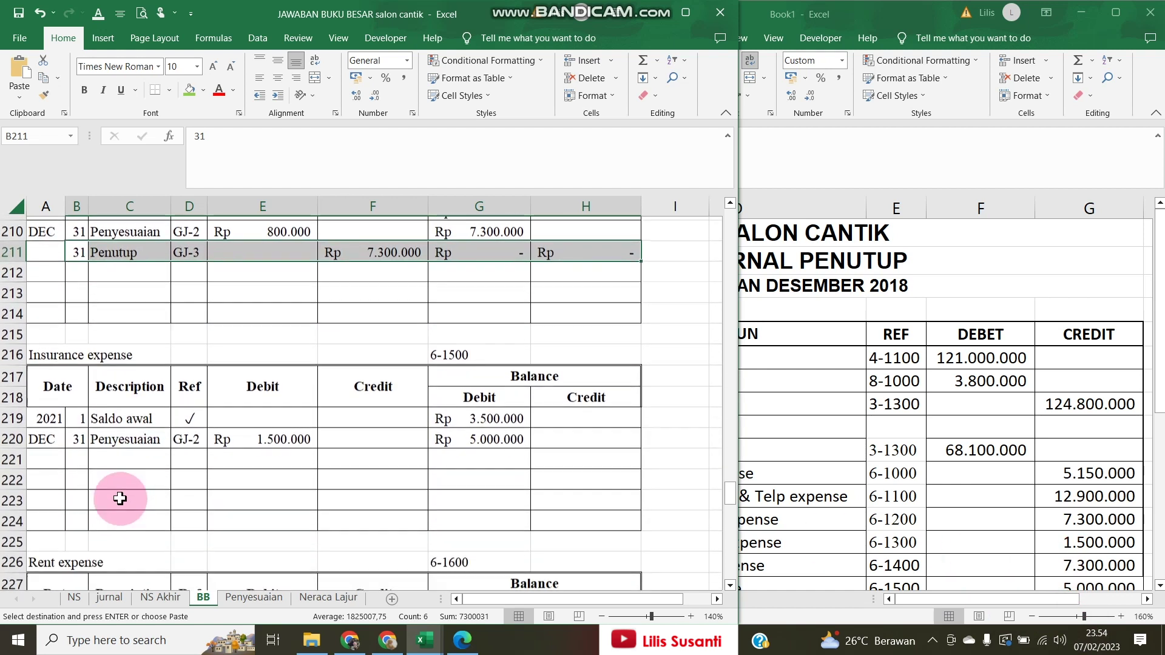
pyautogui.click(72, 456)
pyautogui.hotkey('ctrl', 'v')
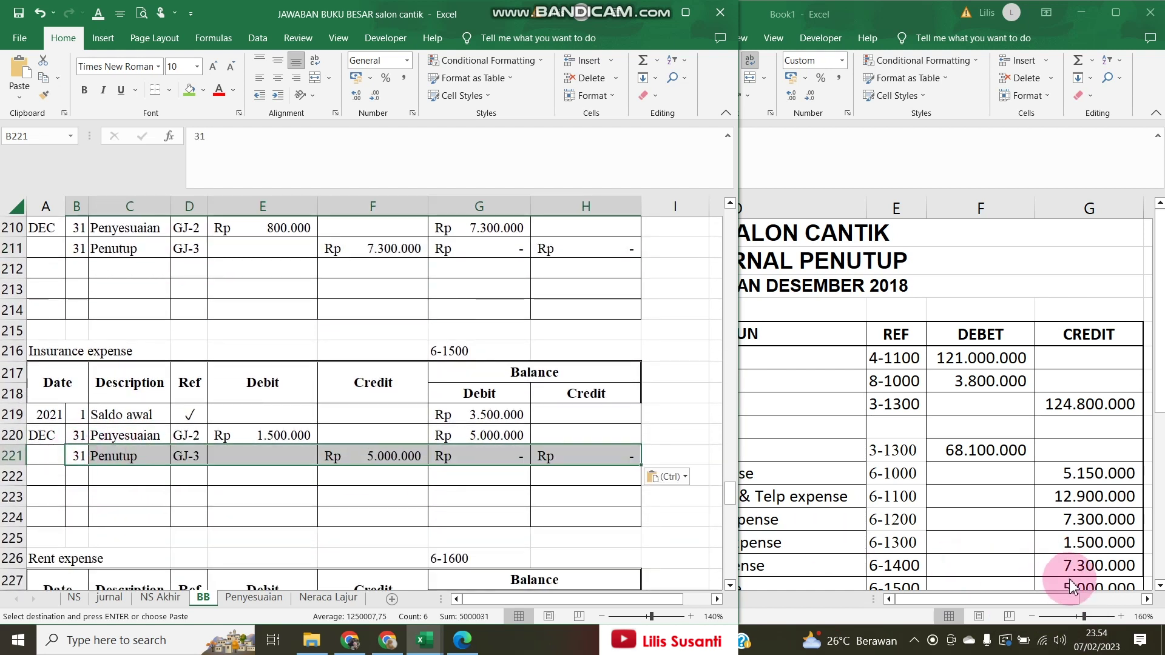
# Paste the copied closing entry into row 230 of the Rent expense ledger and row 240 of the Wages & Salaries expense ledger
pyautogui.click(1090, 574)
pyautogui.scroll(-3, 1092, 504)
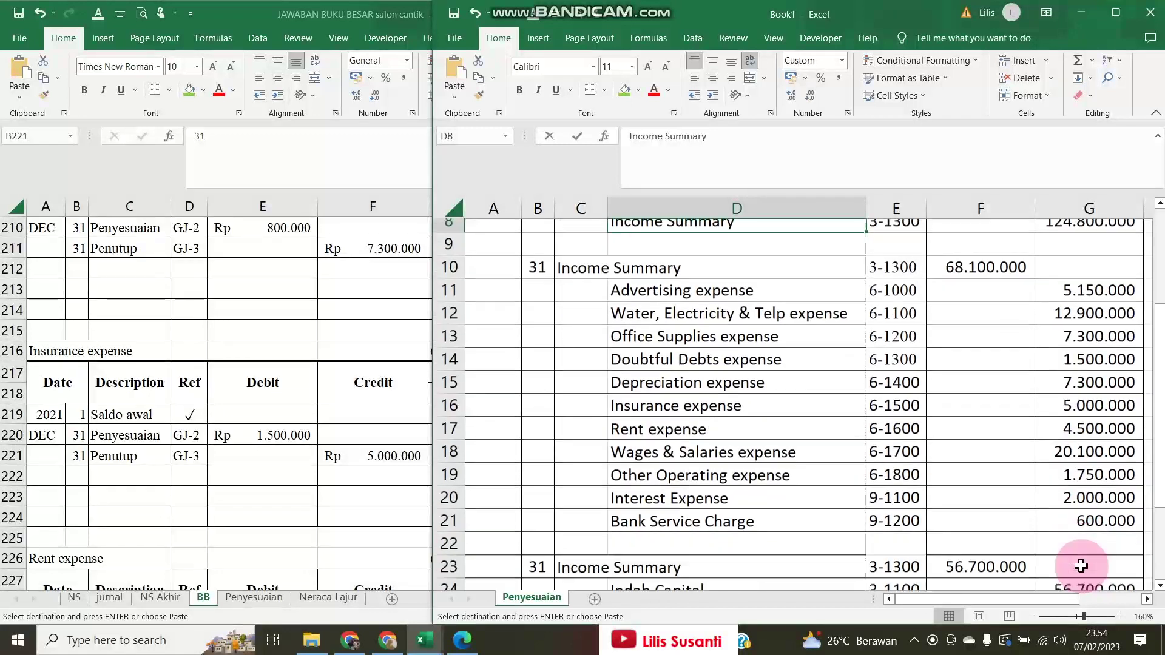
pyautogui.click(194, 465)
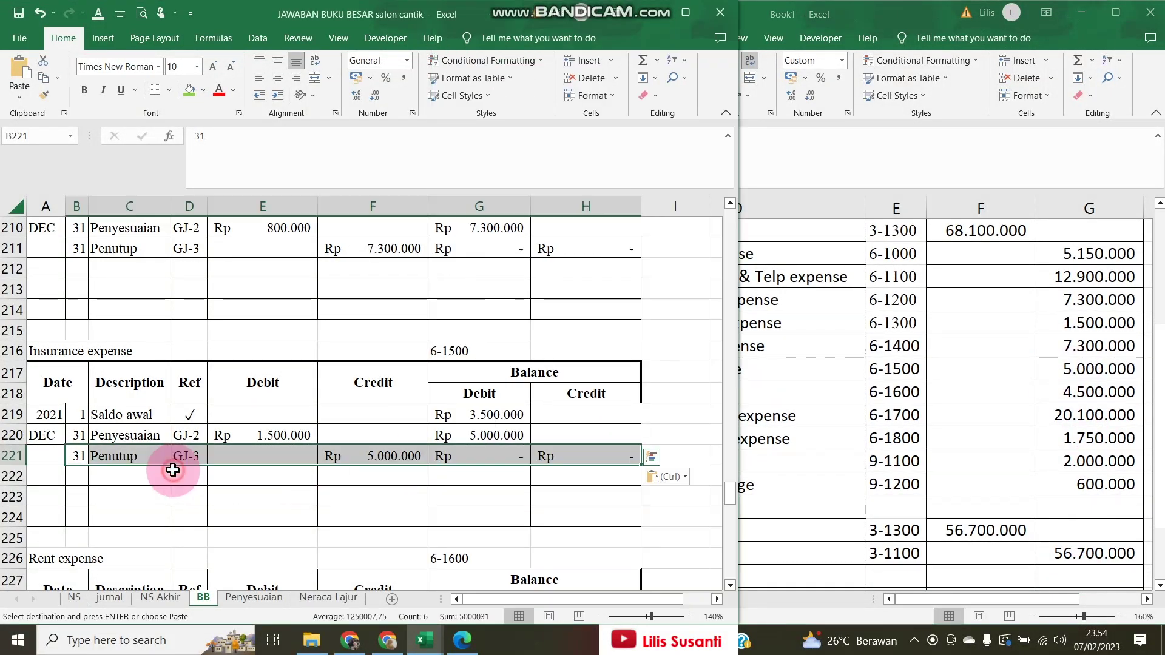
pyautogui.scroll(-2, 81, 514)
pyautogui.click(76, 519)
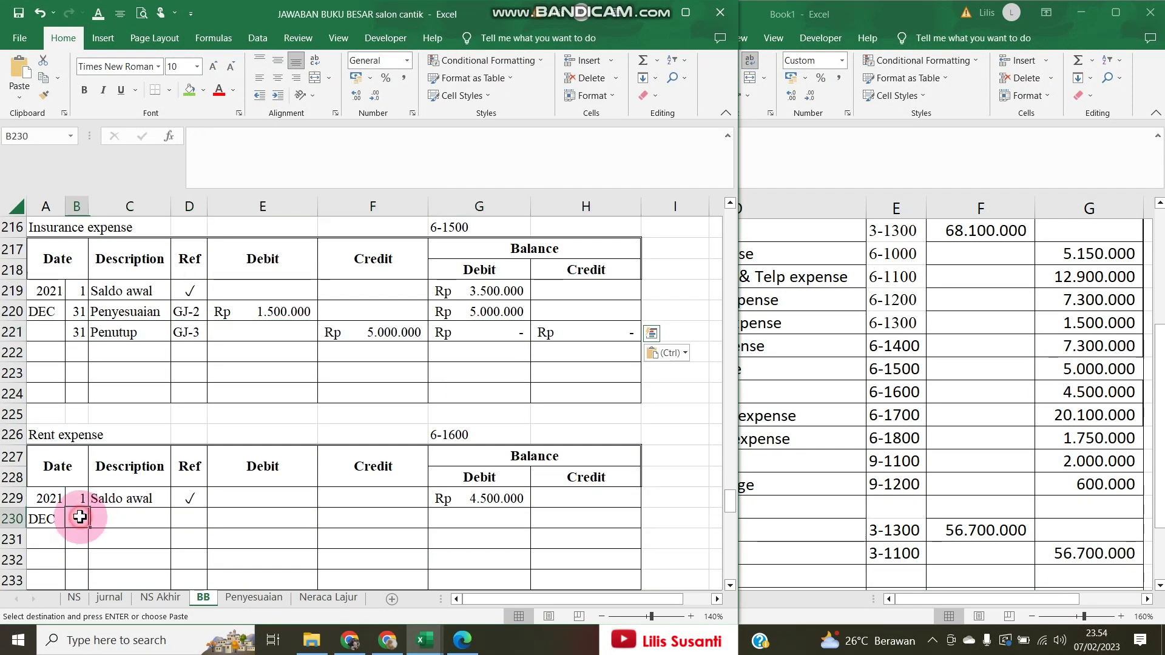
pyautogui.hotkey('ctrl', 'v')
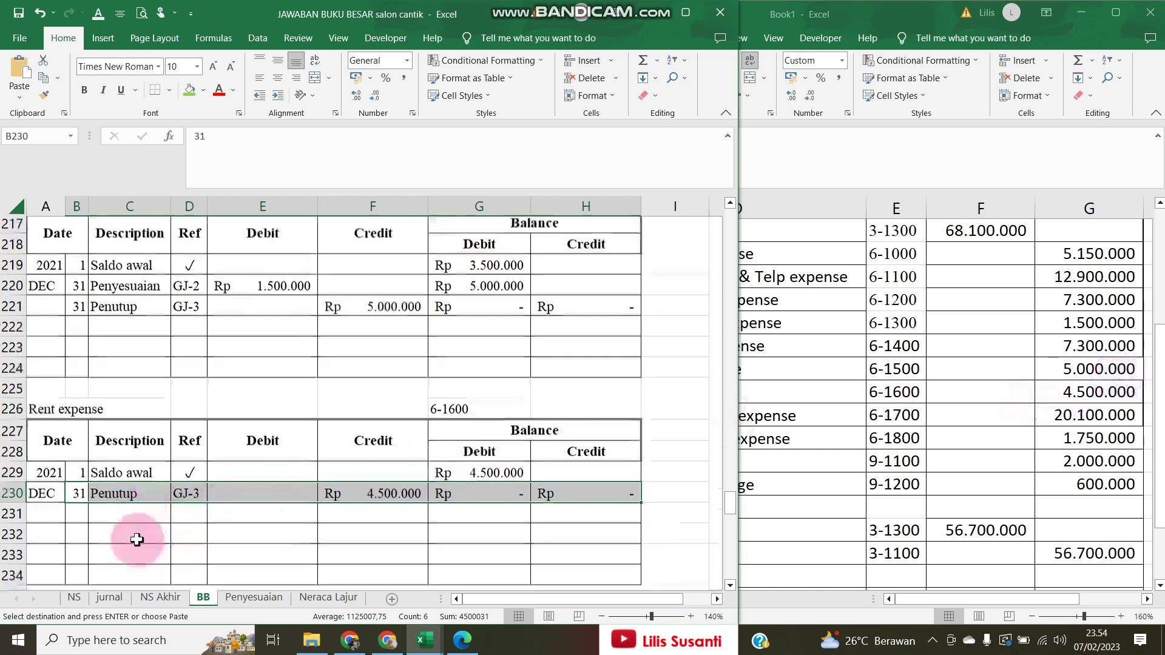
pyautogui.scroll(-3, 122, 540)
pyautogui.click(76, 536)
pyautogui.hotkey('ctrl', 'v')
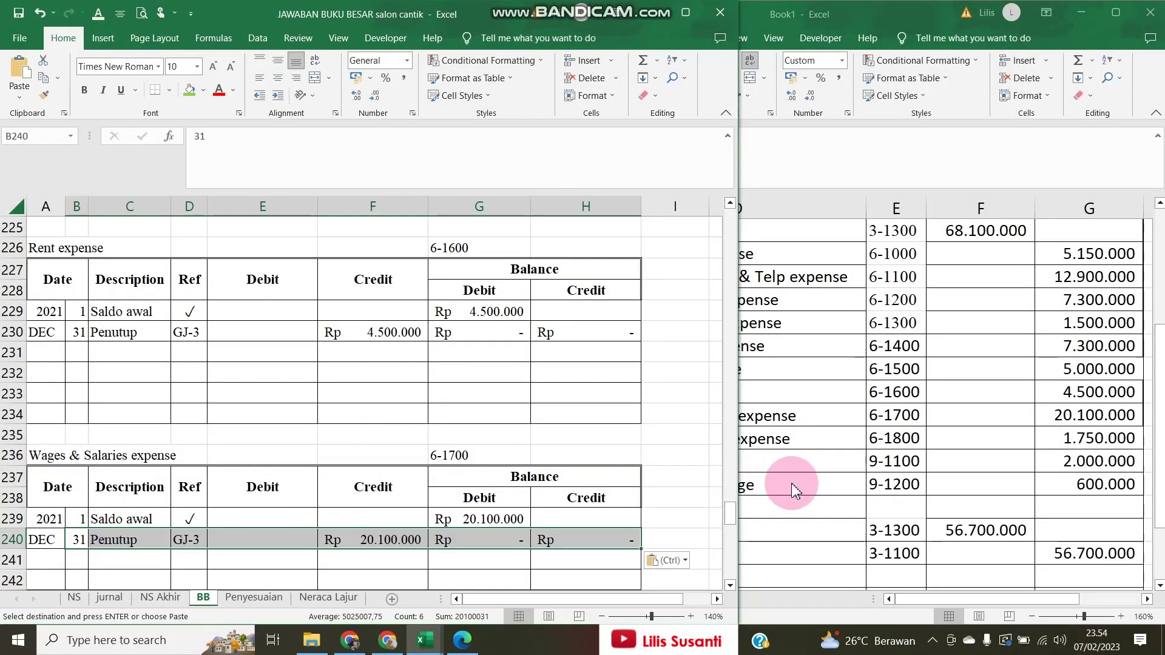
# Paste the copied closing entry into row 251 of the Other Operating expense ledger and row 271 of the Interest Expense ledger
pyautogui.scroll(-1, 849, 485)
pyautogui.scroll(-3, 243, 455)
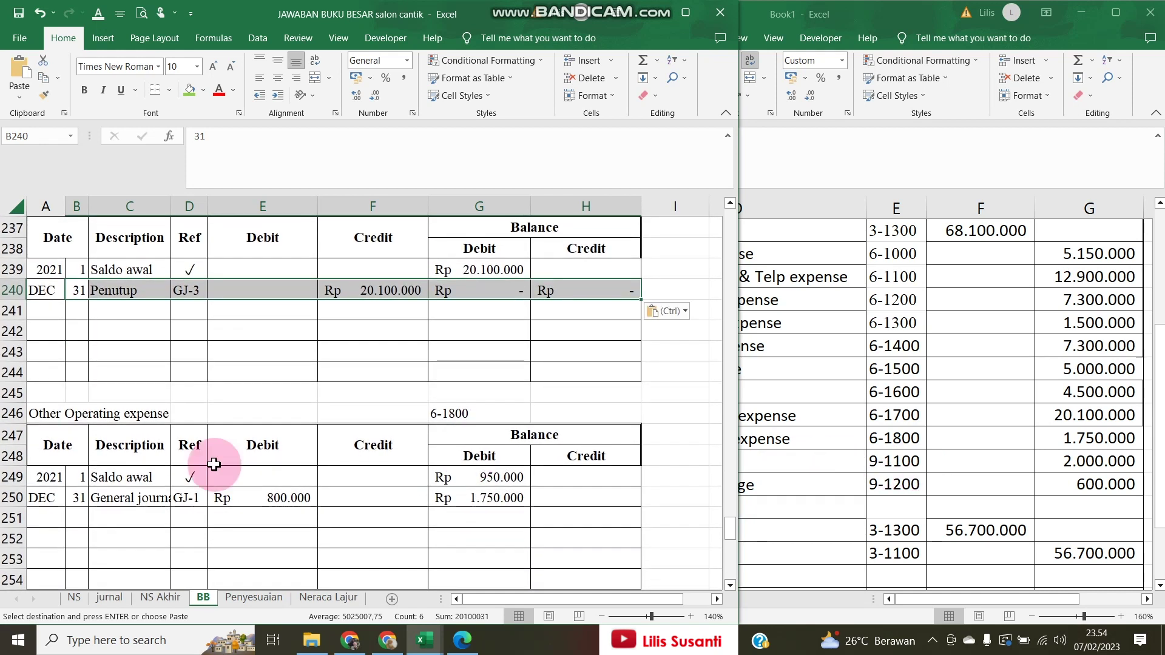
pyautogui.click(85, 513)
pyautogui.hotkey('ctrl', 'v')
pyautogui.scroll(-4, 98, 509)
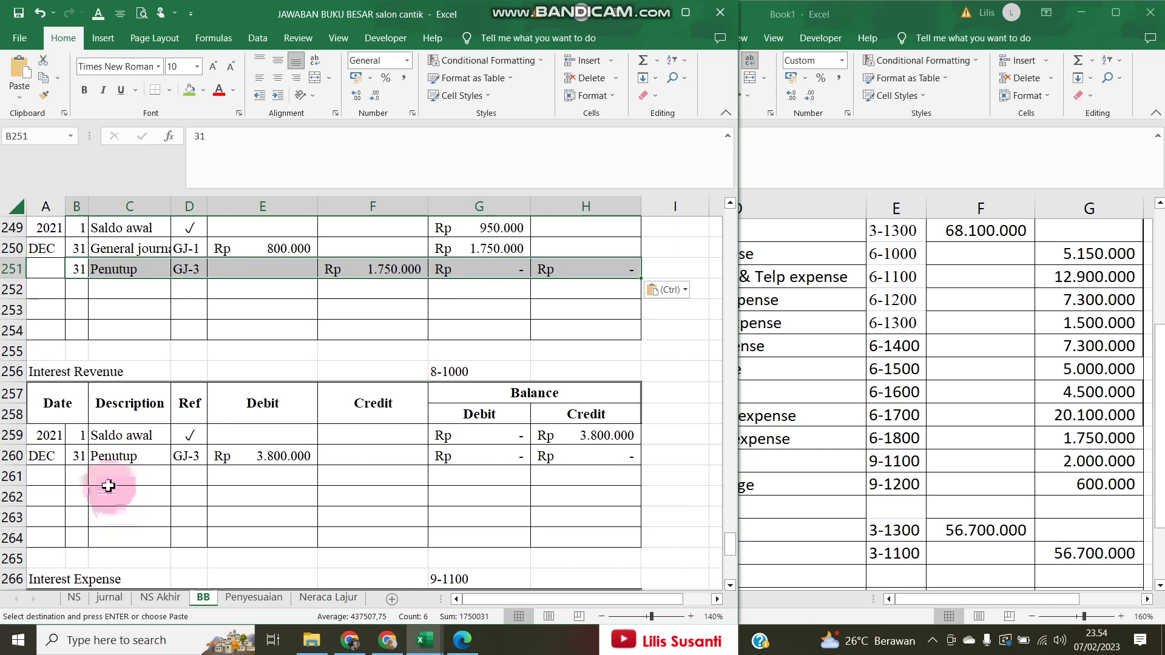
pyautogui.scroll(-4, 72, 488)
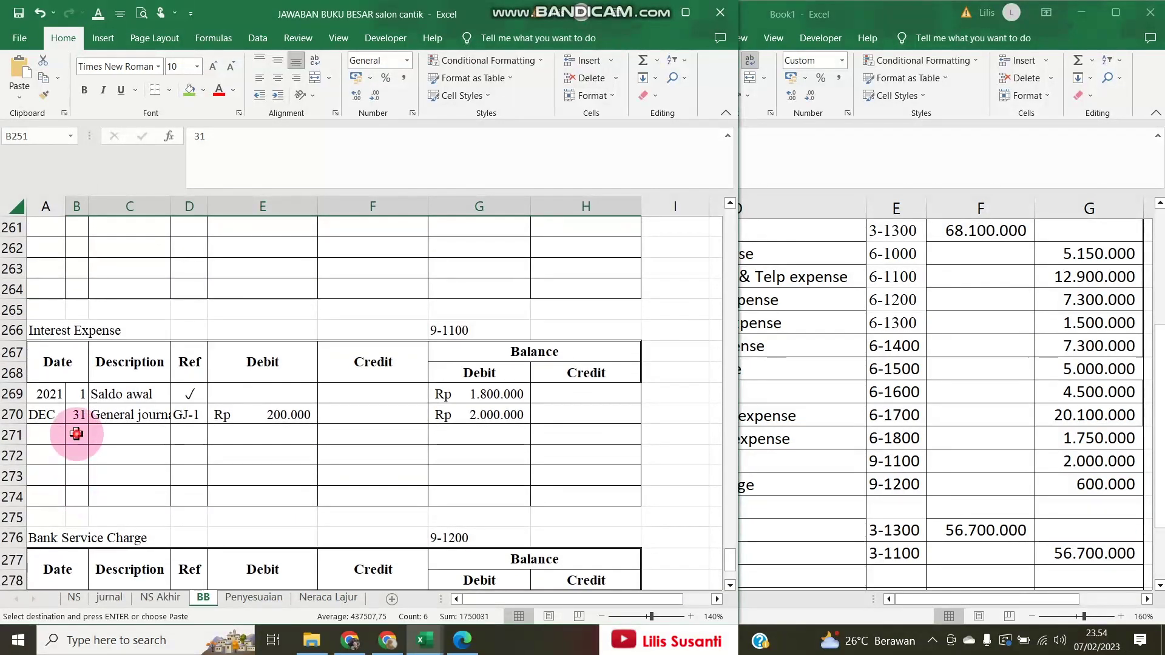
pyautogui.click(77, 434)
pyautogui.hotkey('ctrl', 'v')
# Paste the copied closing entry into row 280 of the Bank Service Charge ledger
pyautogui.click(737, 448)
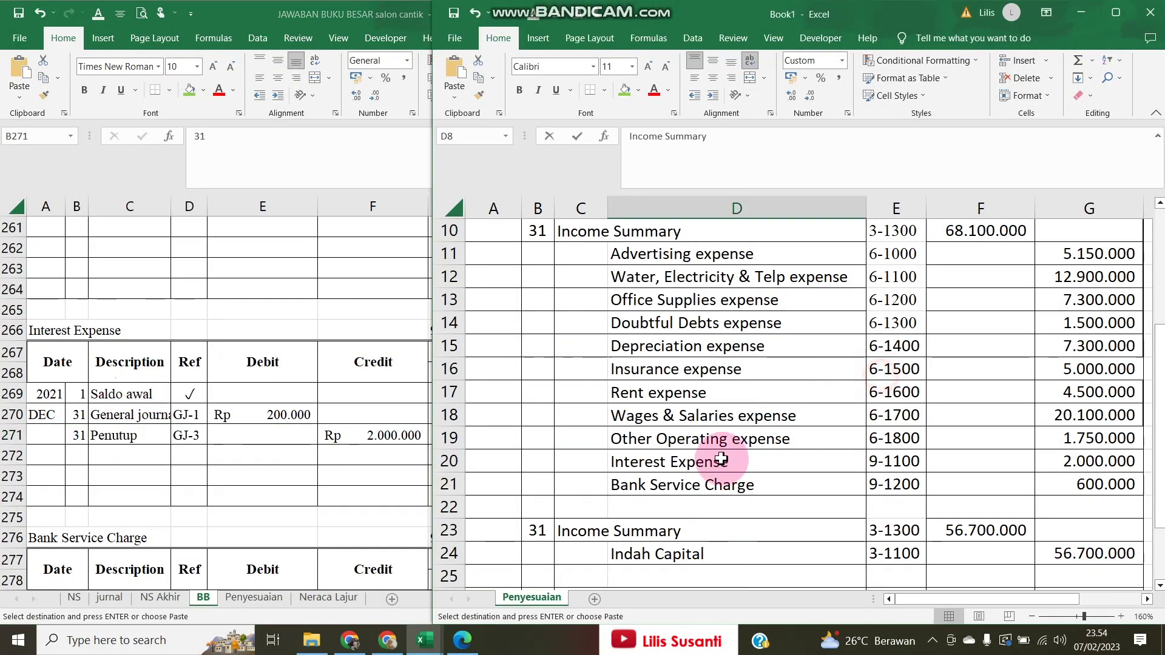
pyautogui.click(195, 429)
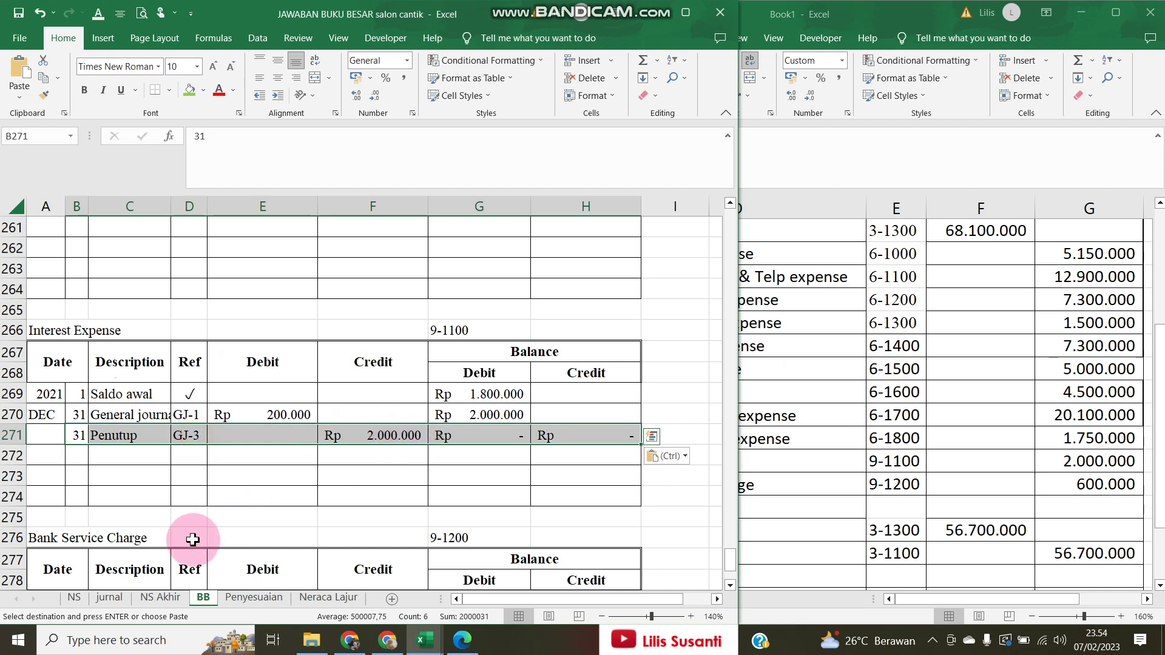
pyautogui.scroll(-2, 152, 535)
pyautogui.scroll(-1, 152, 535)
pyautogui.click(78, 496)
pyautogui.hotkey('ctrl', 'v')
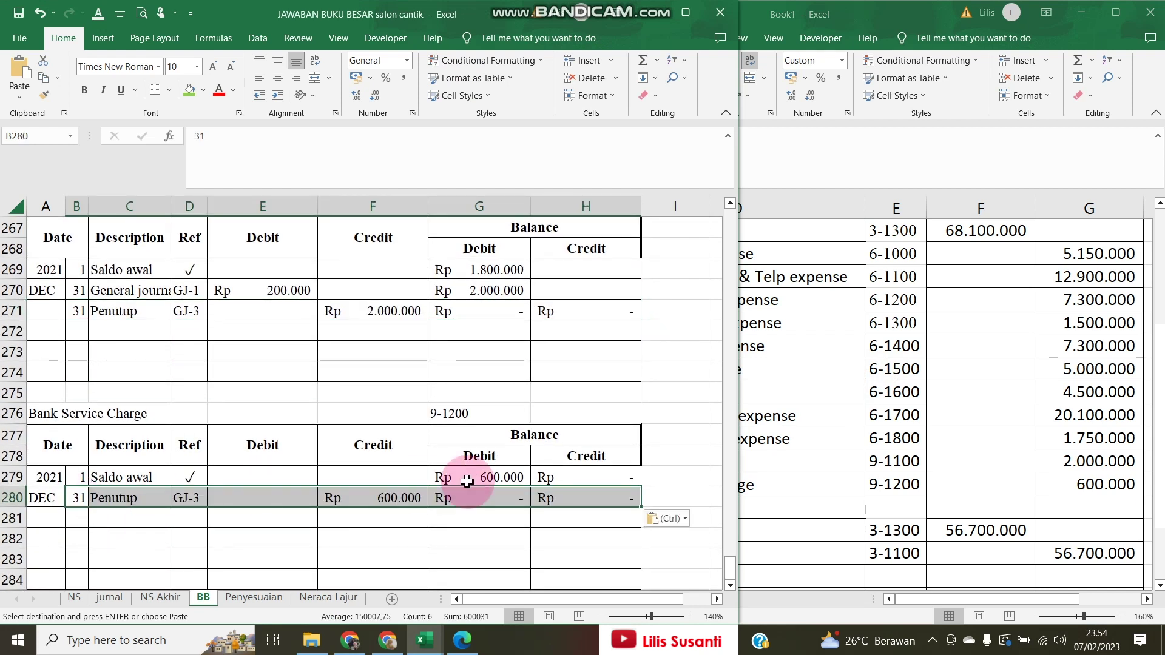
# Add a blank worksheet to the closing journal workbook, Book1
pyautogui.scroll(7, 510, 489)
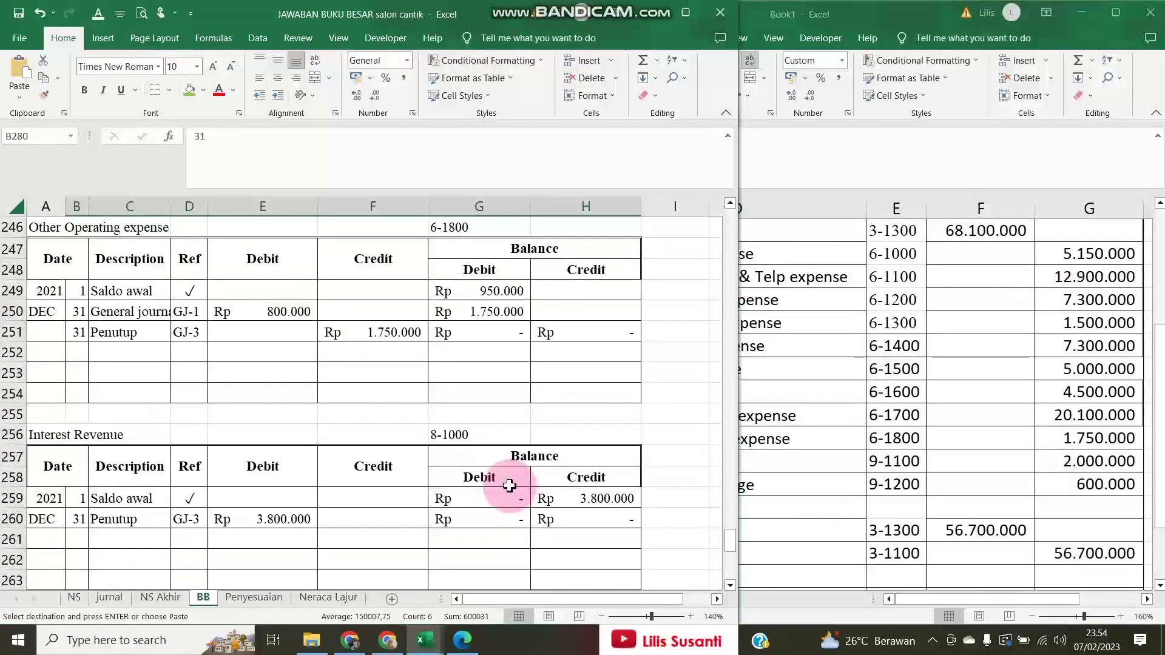
pyautogui.moveTo(730, 546); pyautogui.dragTo(716, 195)
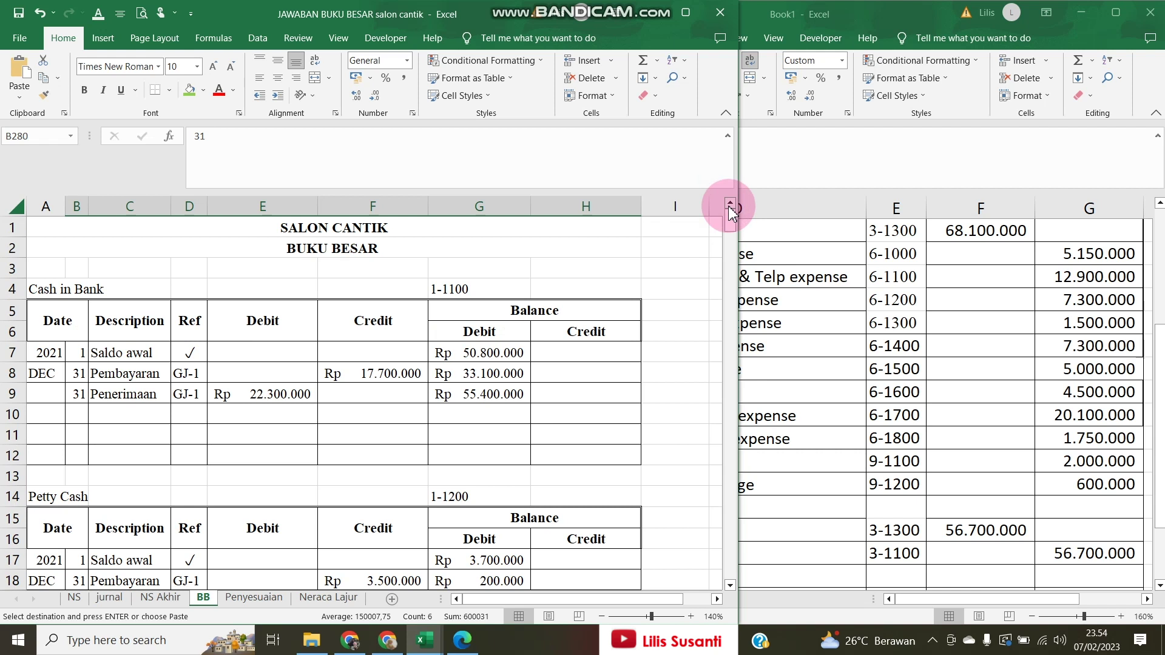
pyautogui.click(906, 221)
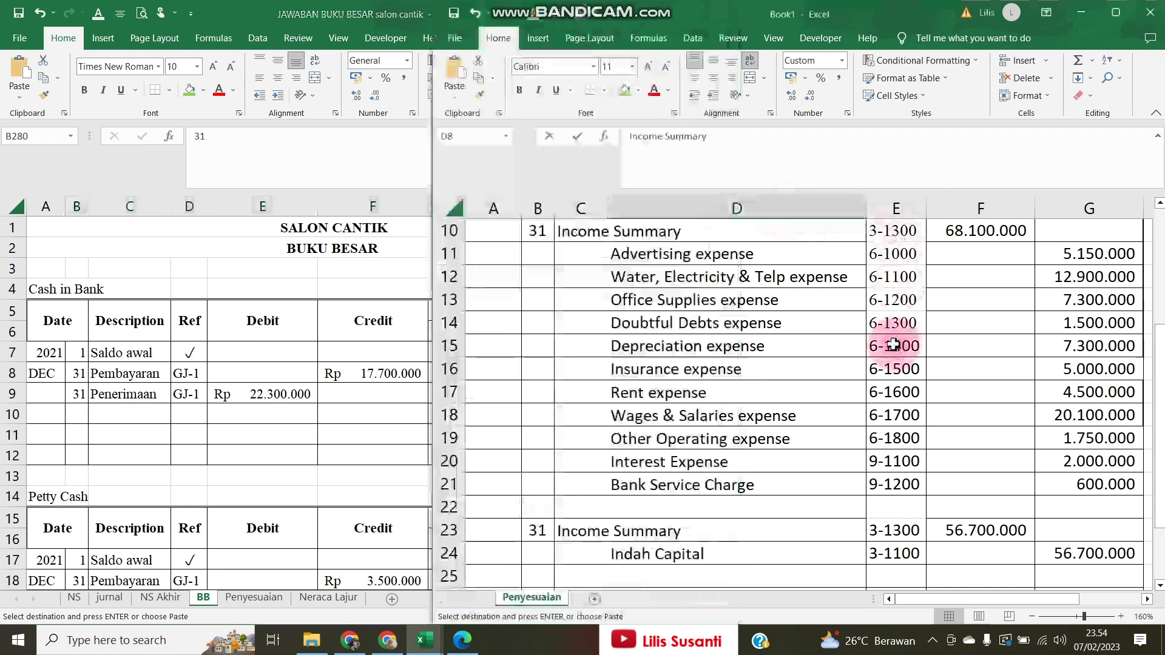
pyautogui.scroll(3, 892, 377)
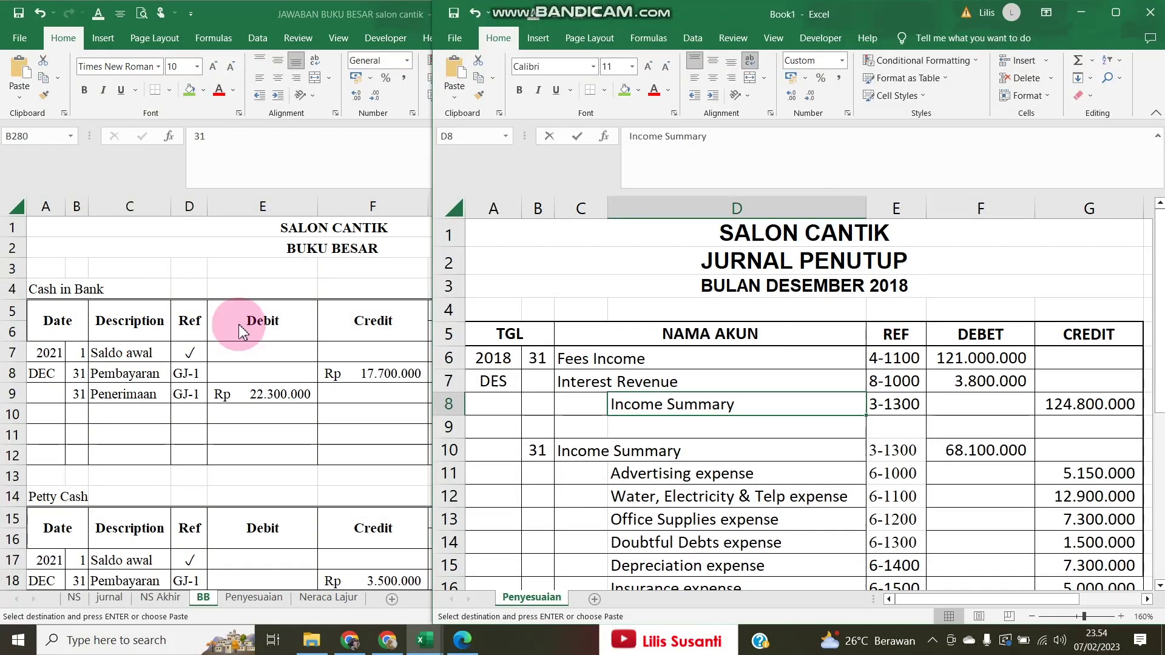
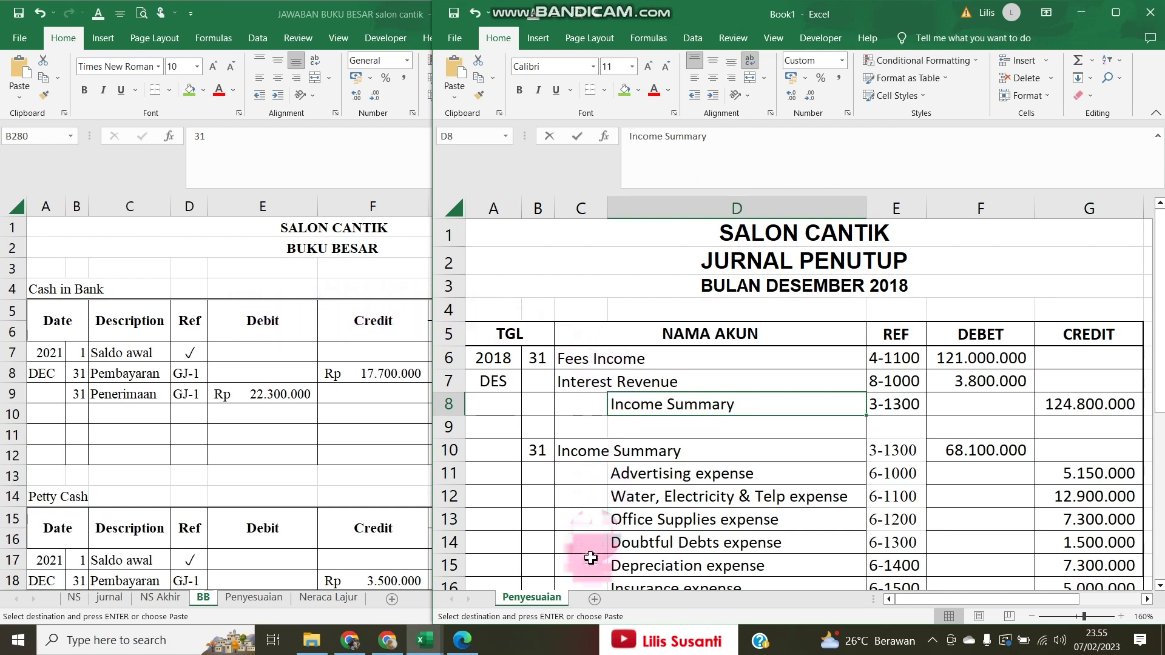
pyautogui.click(598, 605)
pyautogui.click(567, 375)
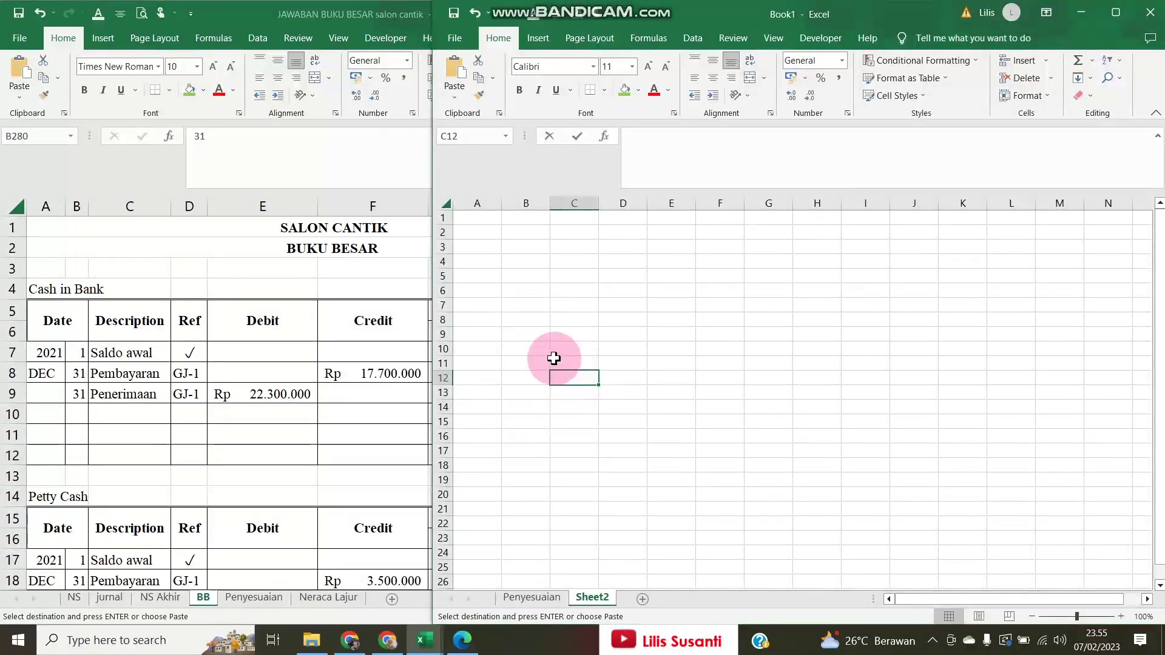
# Copy the entire NS Akhir trial balance sheet and paste it into Sheet2 of Book1 starting at A1
pyautogui.click(180, 599)
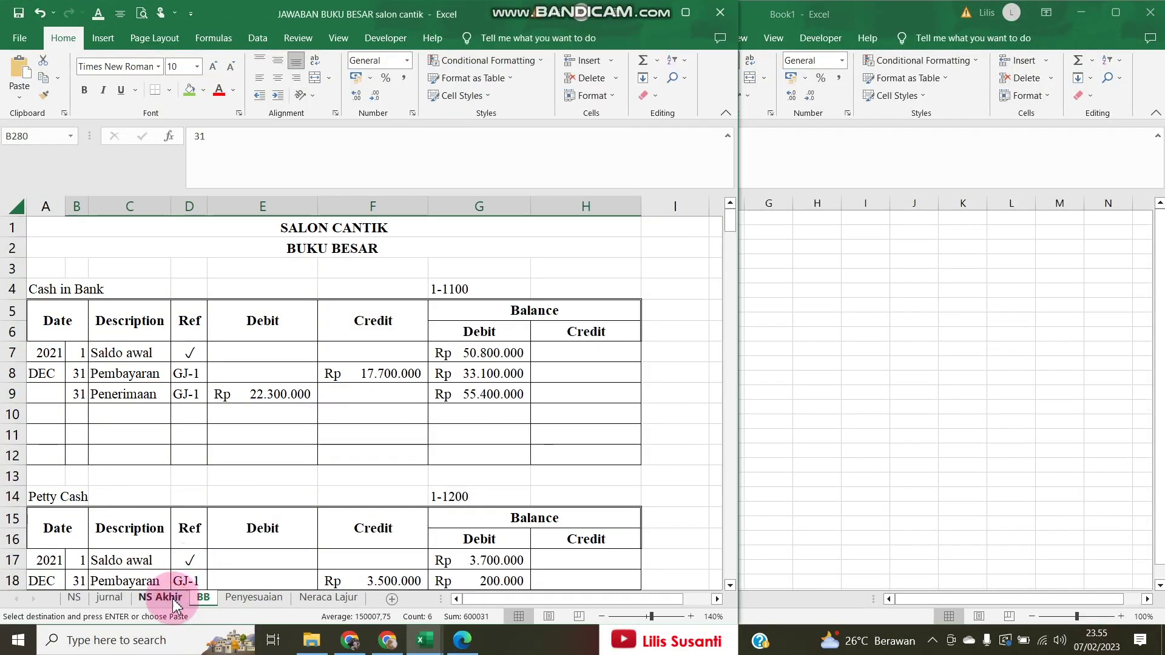
pyautogui.click(174, 603)
pyautogui.scroll(3, 124, 353)
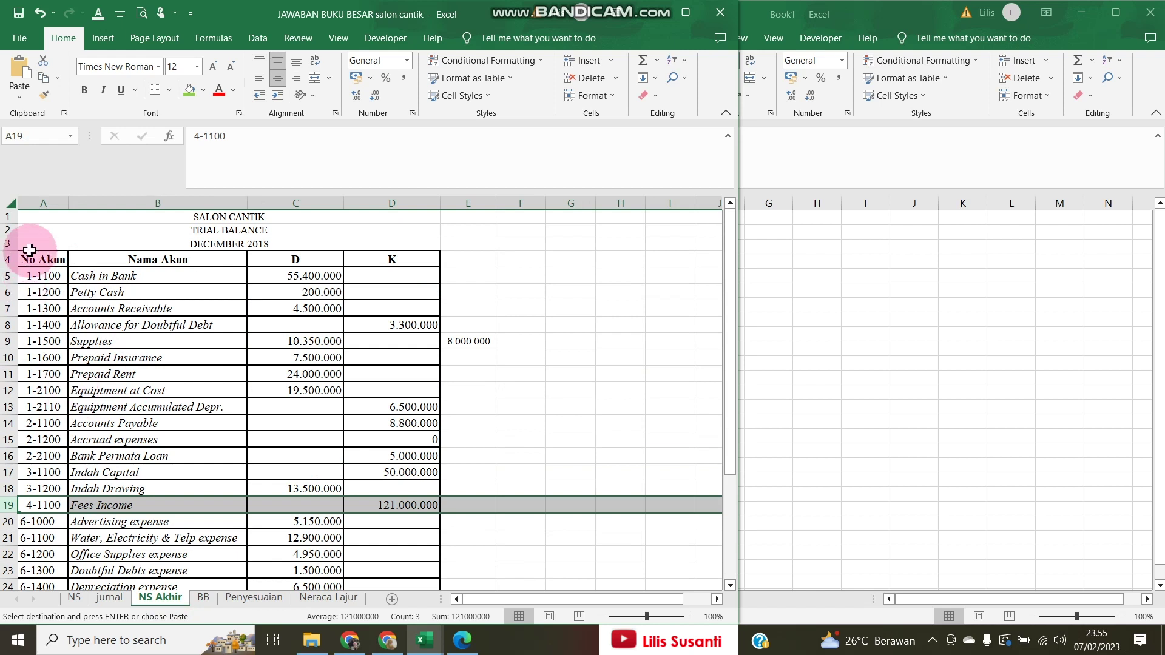
pyautogui.click(6, 205)
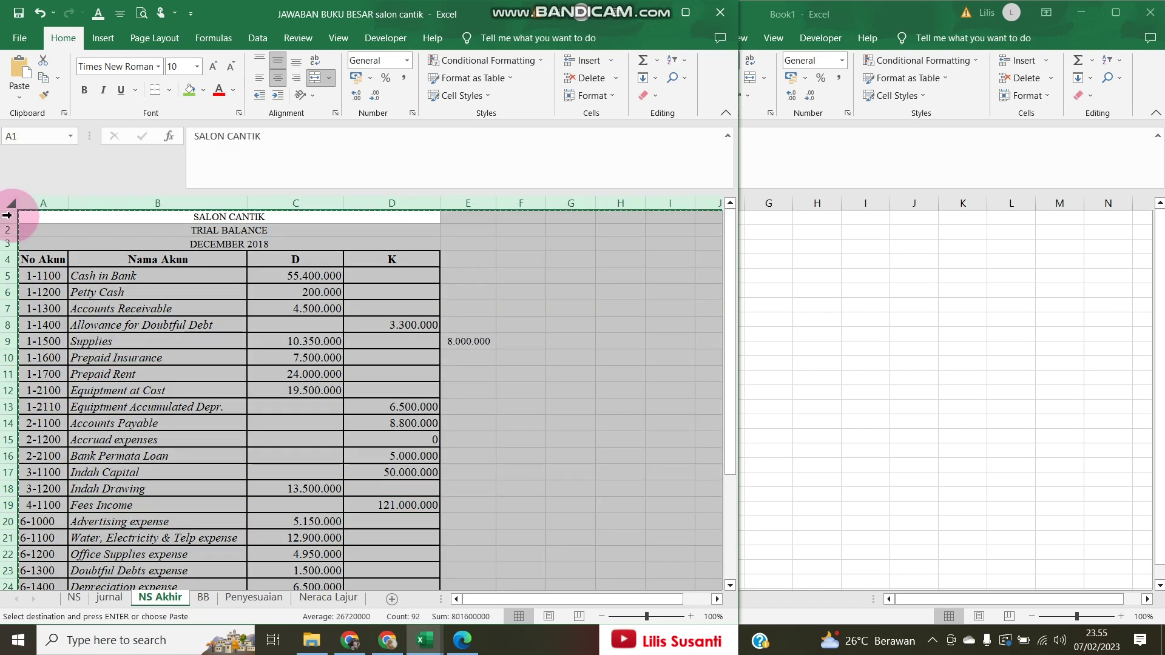
pyautogui.click(849, 398)
pyautogui.click(482, 217)
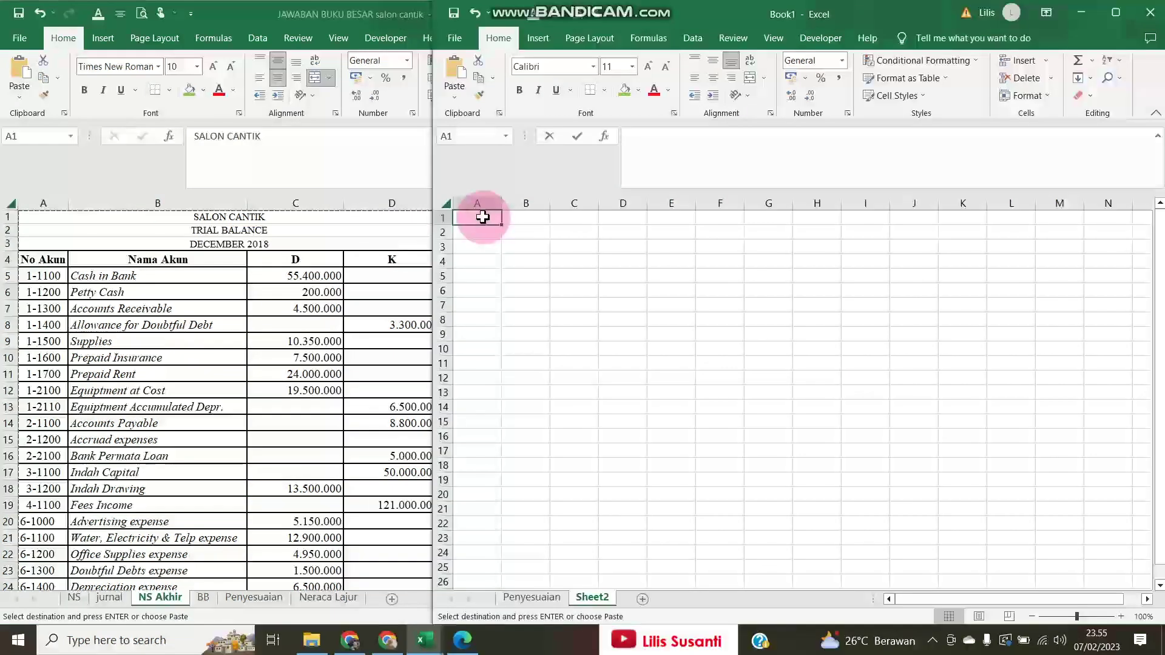
pyautogui.hotkey('ctrl', 'v')
# Clear all copied amounts in columns C to E of Sheet2 from row 5 down, above the Jumlah row
pyautogui.click(688, 325)
pyautogui.moveTo(722, 277); pyautogui.dragTo(898, 568)
pyautogui.press('Delete')
pyautogui.scroll(-1, 607, 429)
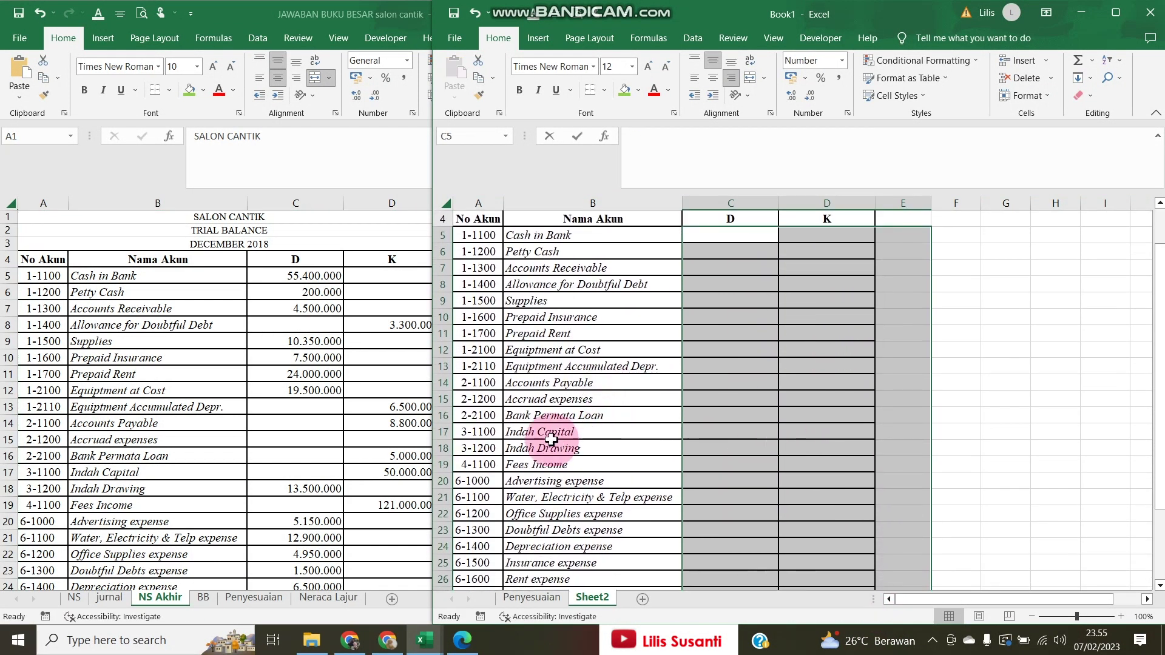
# Delete the rows for the drawing, revenue and expense accounts from 3-1200 down to just above Jumlah in Sheet2
pyautogui.click(439, 465)
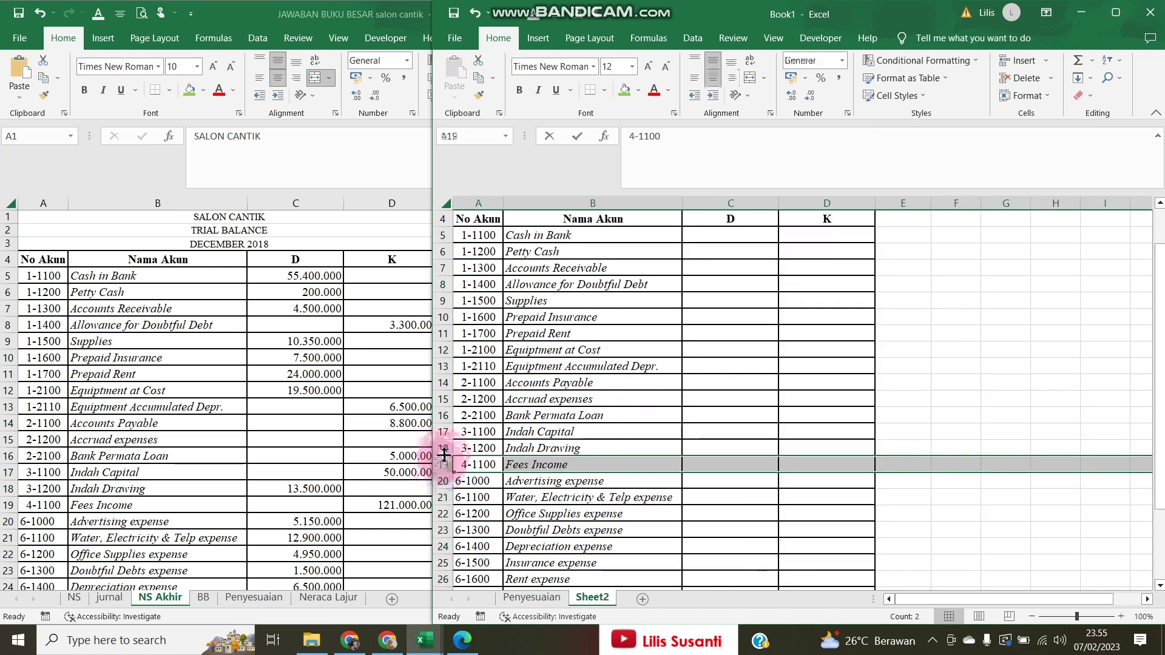
pyautogui.moveTo(437, 447); pyautogui.dragTo(489, 561)
pyautogui.rightClick(511, 526)
pyautogui.click(552, 424)
pyautogui.click(580, 302)
pyautogui.scroll(3, 573, 294)
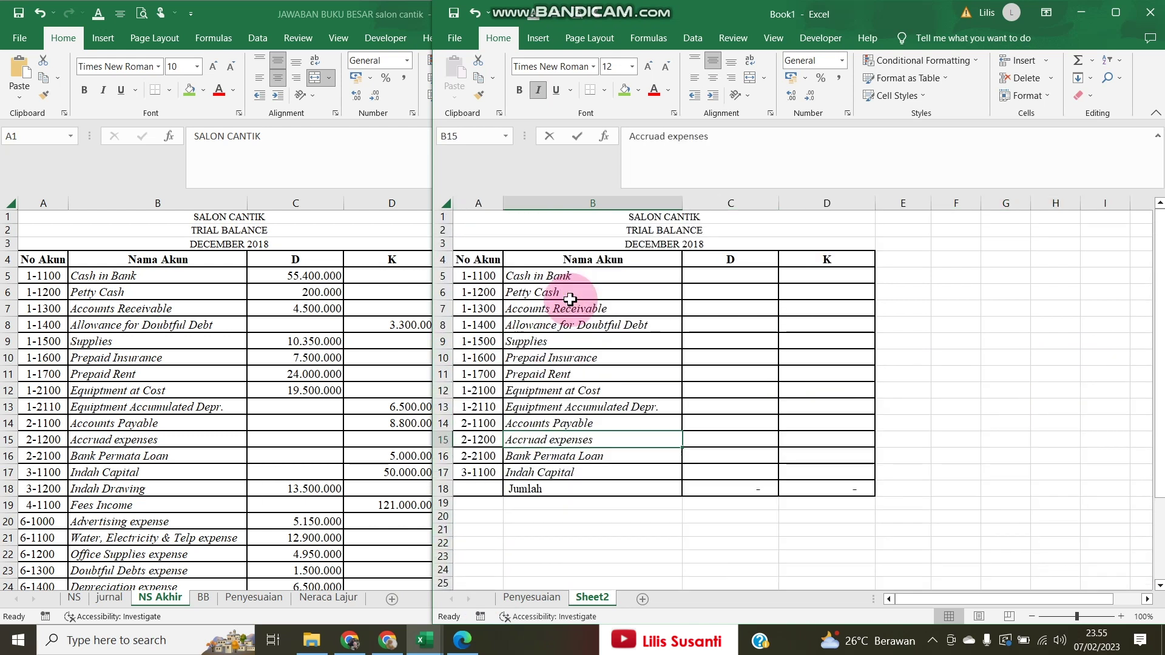
# Change the report title in A2 of Sheet2 to NERACA SALDO SETELAH PENUTUP
pyautogui.click(1122, 616)
pyautogui.click(1122, 616)
pyautogui.click(1122, 617)
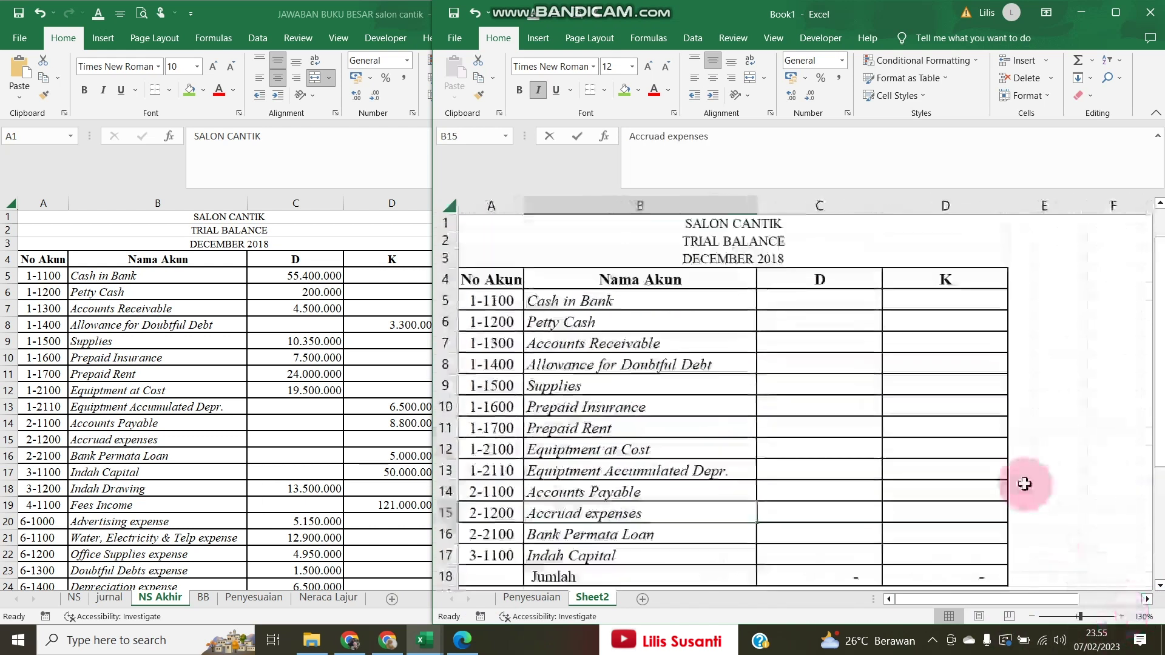
pyautogui.click(718, 240)
pyautogui.write('N')
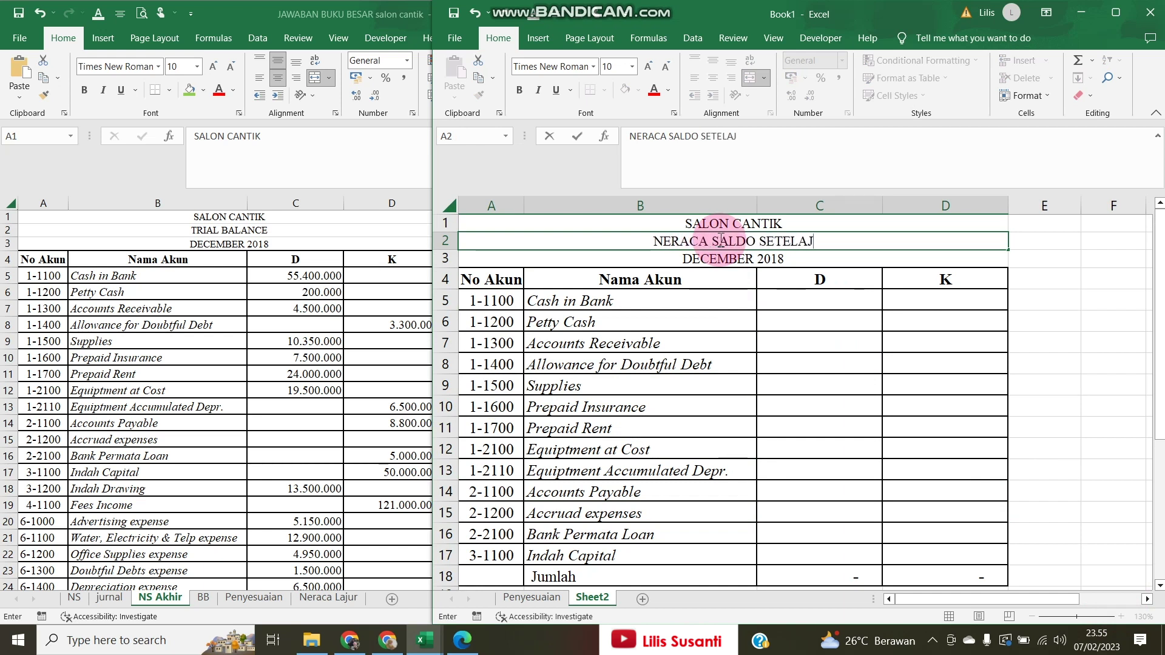
pyautogui.write('ERACA SALDO SETELAH PENUTUP')
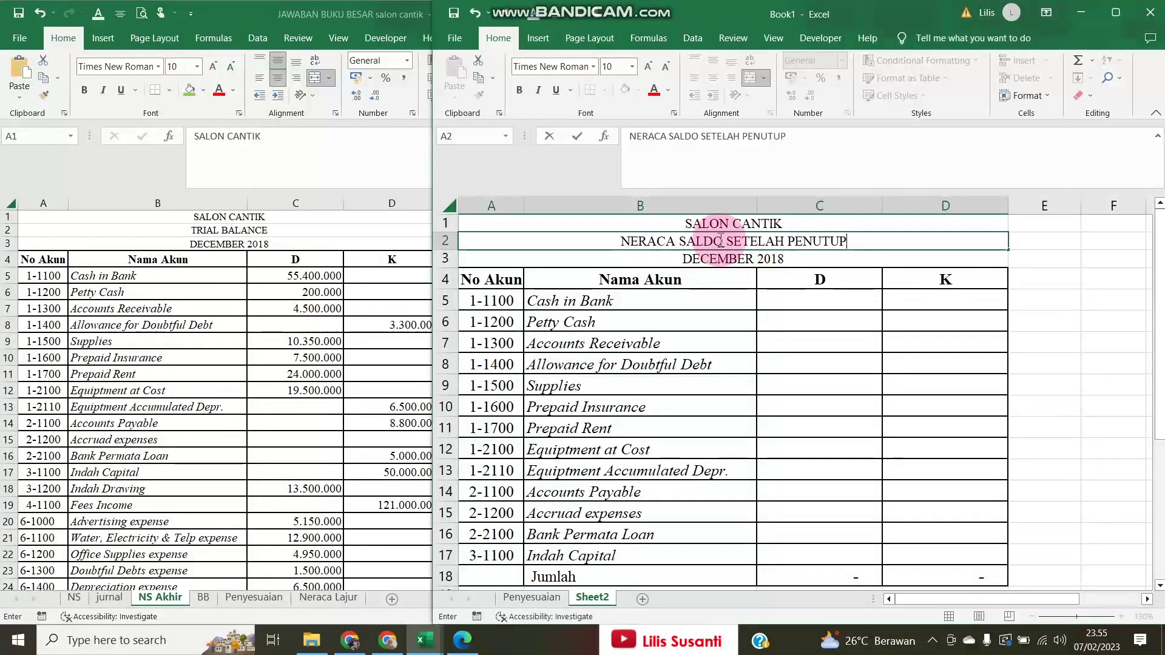
pyautogui.press('Return')
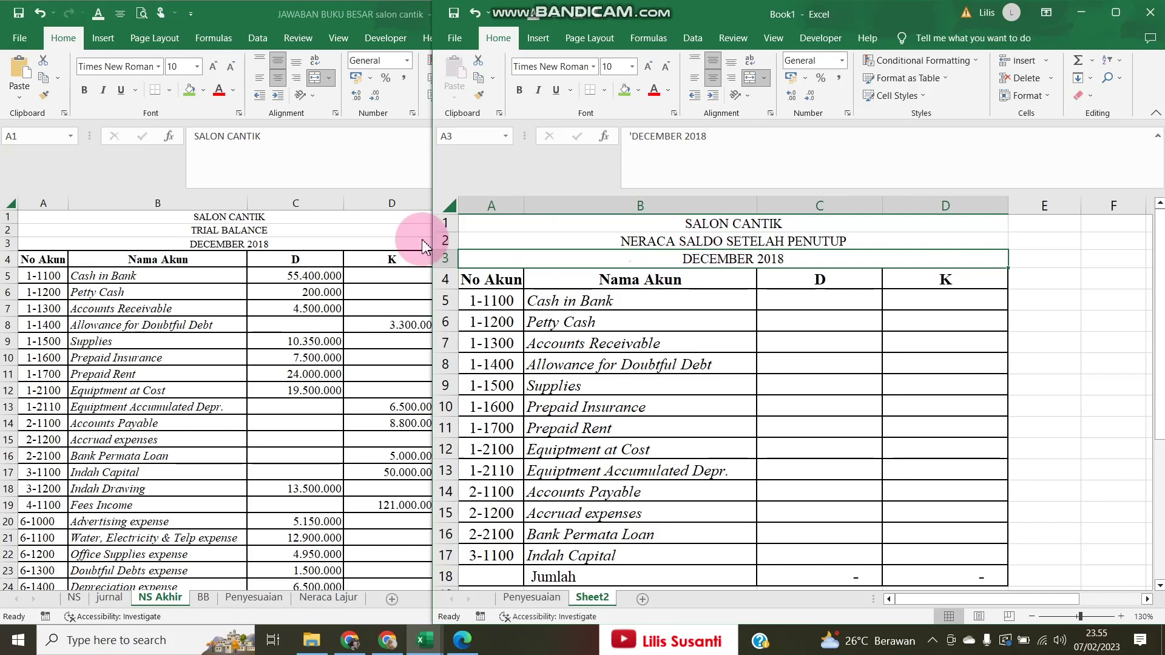
# Copy the Neraca debit and credit amounts for Cash in Bank through Bank Permata Loan (L7:M18) from the Neraca Lajur sheet
pyautogui.moveTo(429, 231); pyautogui.dragTo(547, 229)
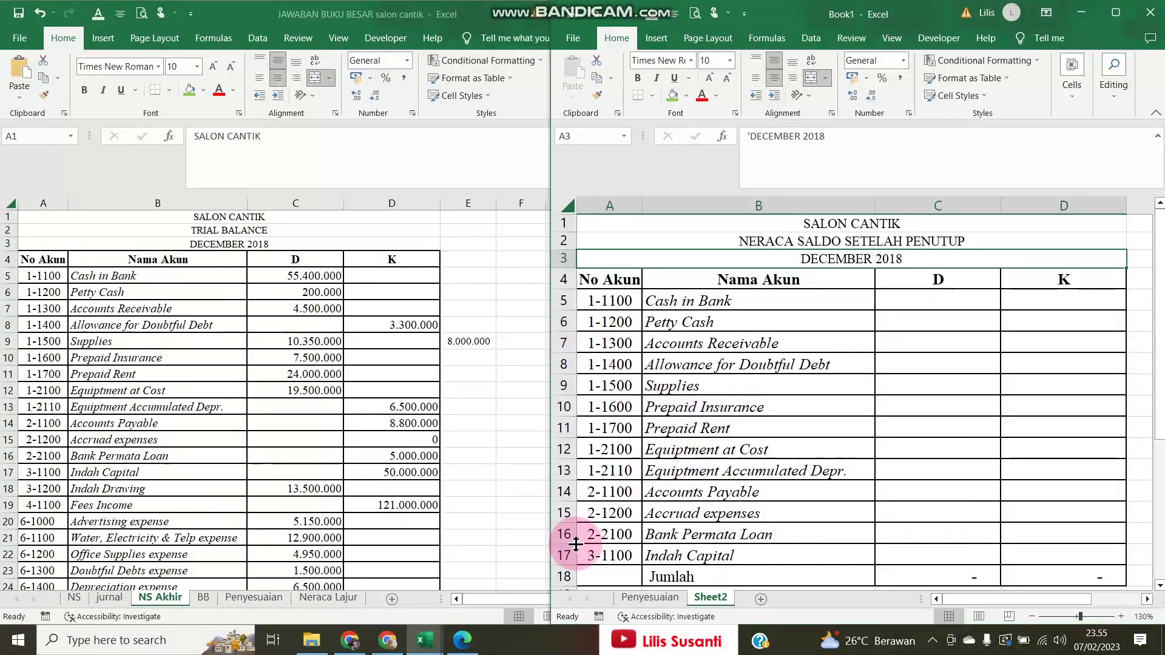
pyautogui.click(312, 599)
pyautogui.click(321, 598)
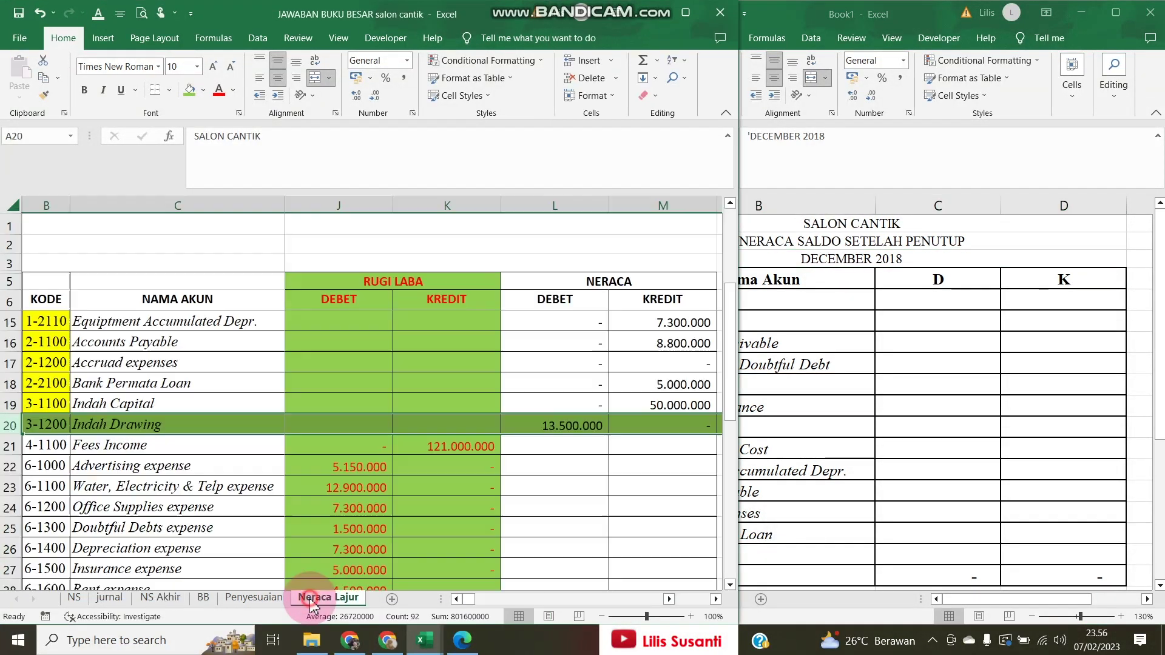
pyautogui.click(625, 403)
pyautogui.click(634, 363)
pyautogui.scroll(3, 636, 355)
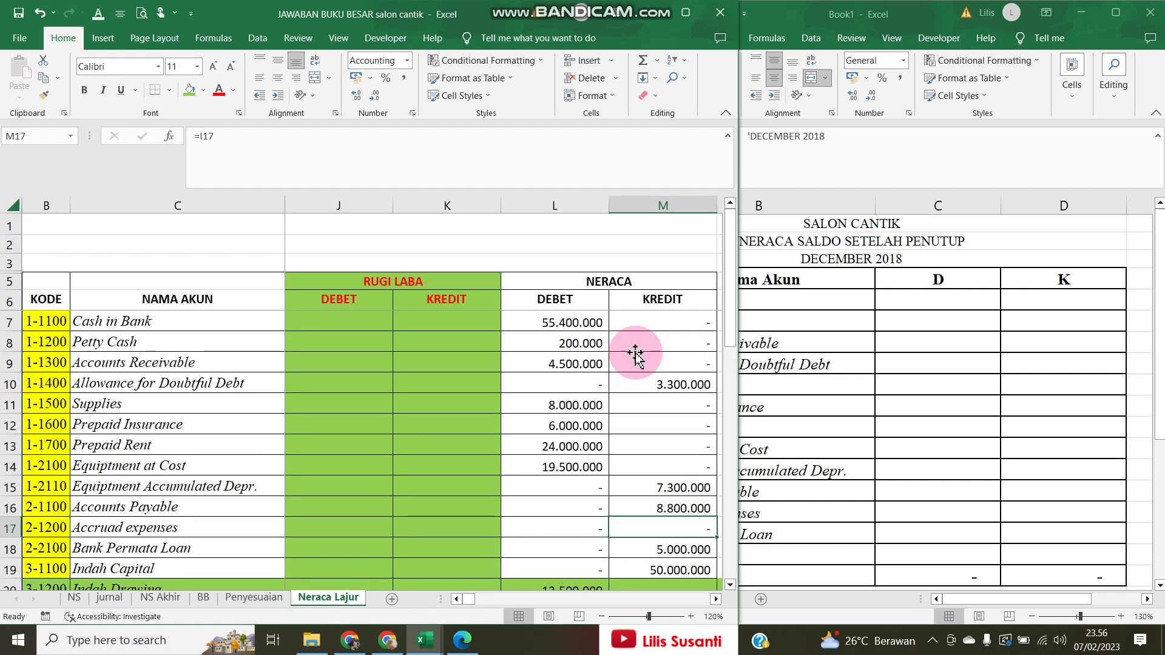
pyautogui.click(847, 328)
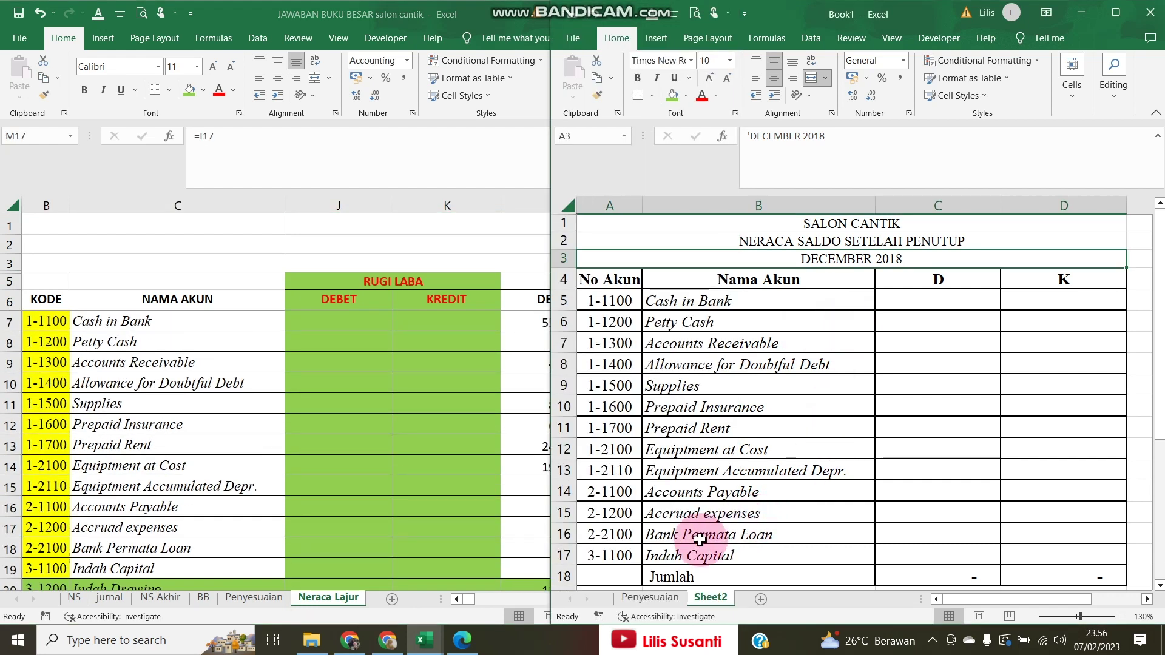
pyautogui.click(474, 470)
pyautogui.click(554, 322)
pyautogui.moveTo(594, 348); pyautogui.dragTo(668, 540)
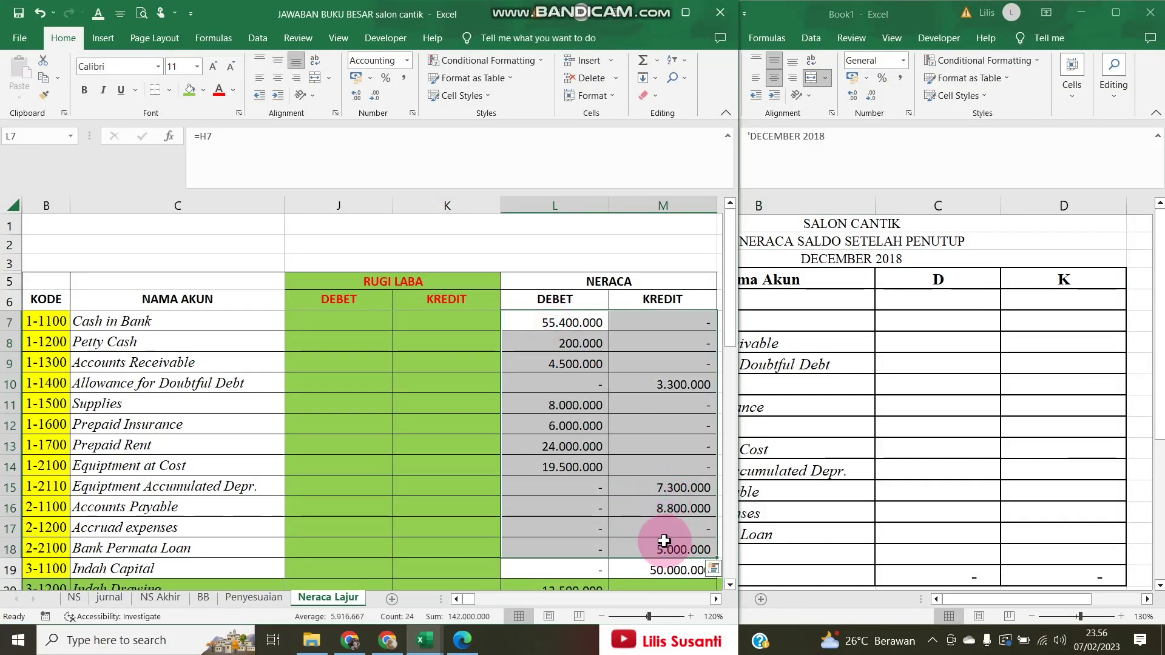
pyautogui.hotkey('ctrl', 'c')
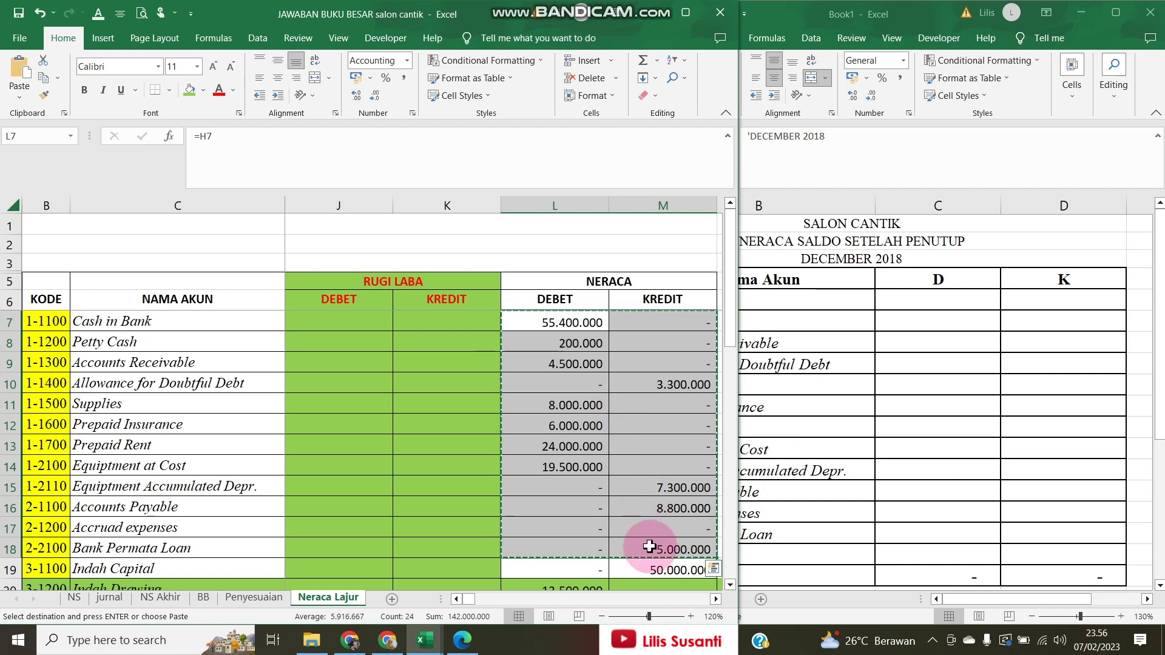
# Paste the copied amounts as values only into Sheet2 of Book1, starting at C5
pyautogui.click(881, 337)
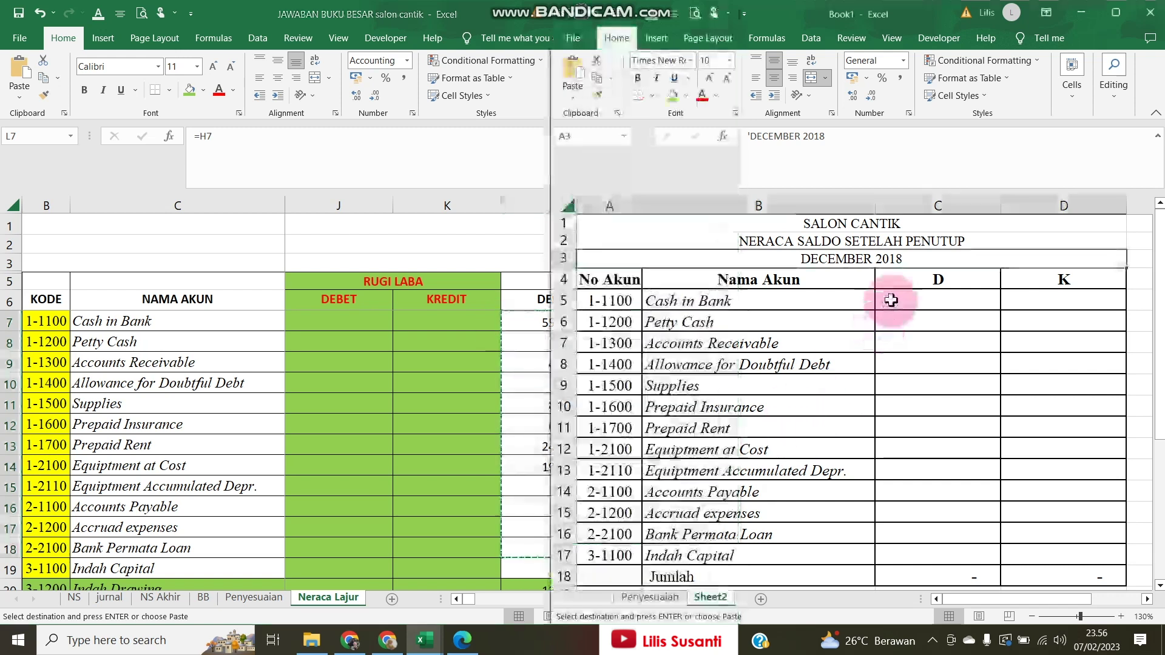
pyautogui.rightClick(889, 300)
pyautogui.click(931, 363)
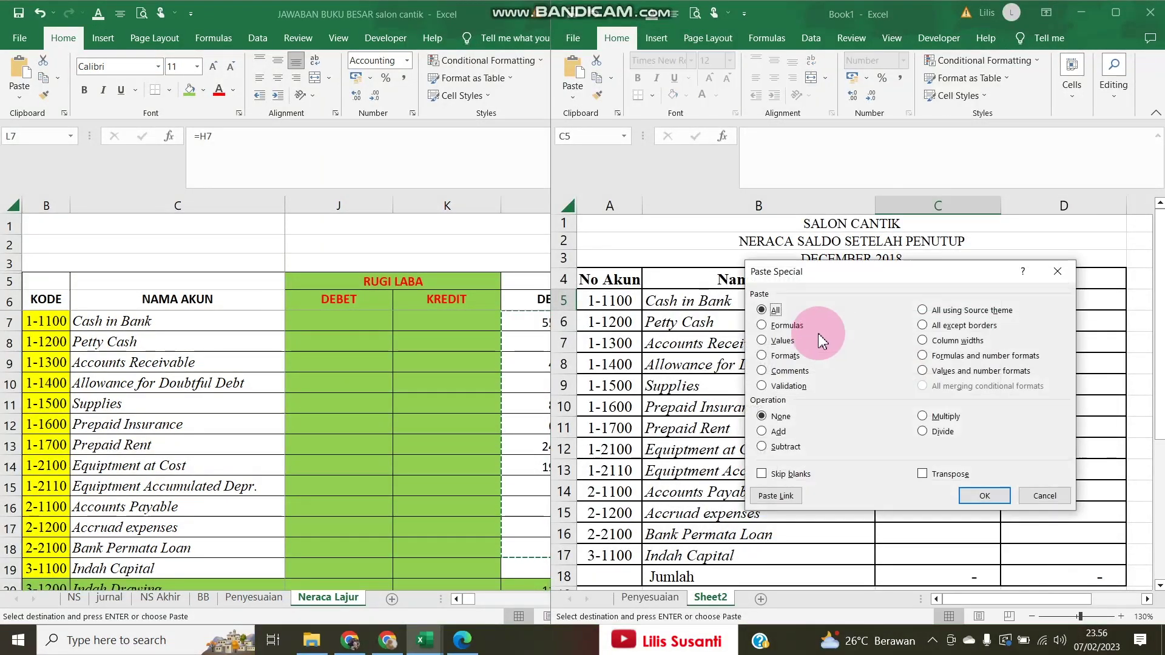
pyautogui.click(788, 341)
pyautogui.click(983, 496)
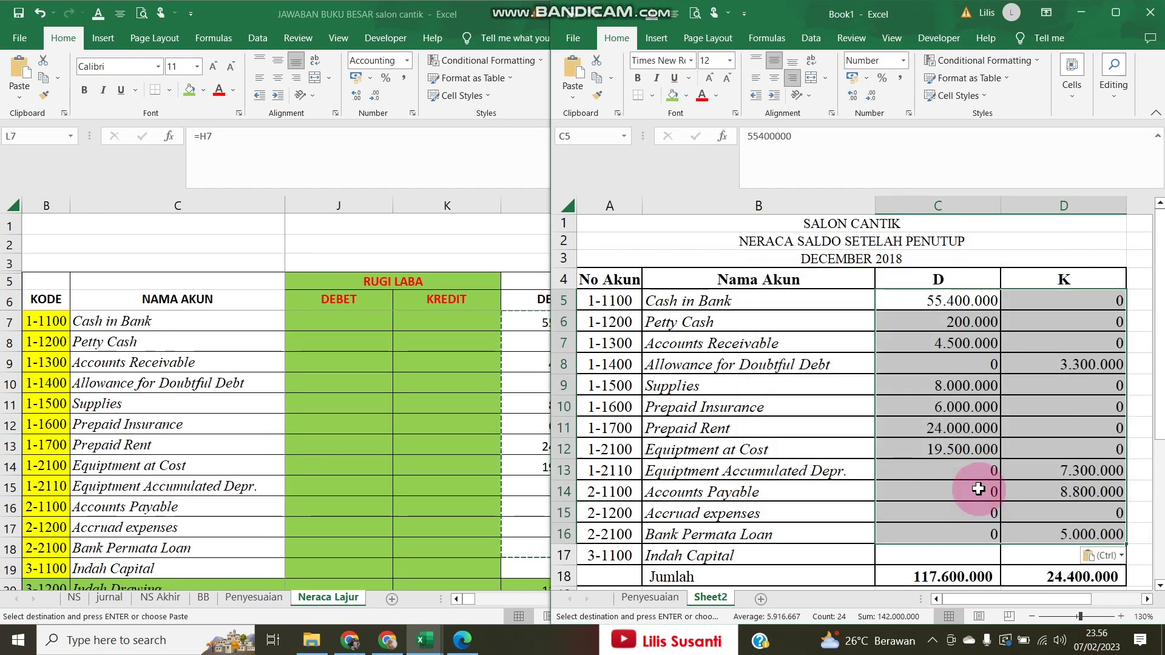
# In D17 of Sheet2, enter a formula linked to Neraca Lajur that computes closing capital as M19 plus M36 minus L20
pyautogui.click(1025, 556)
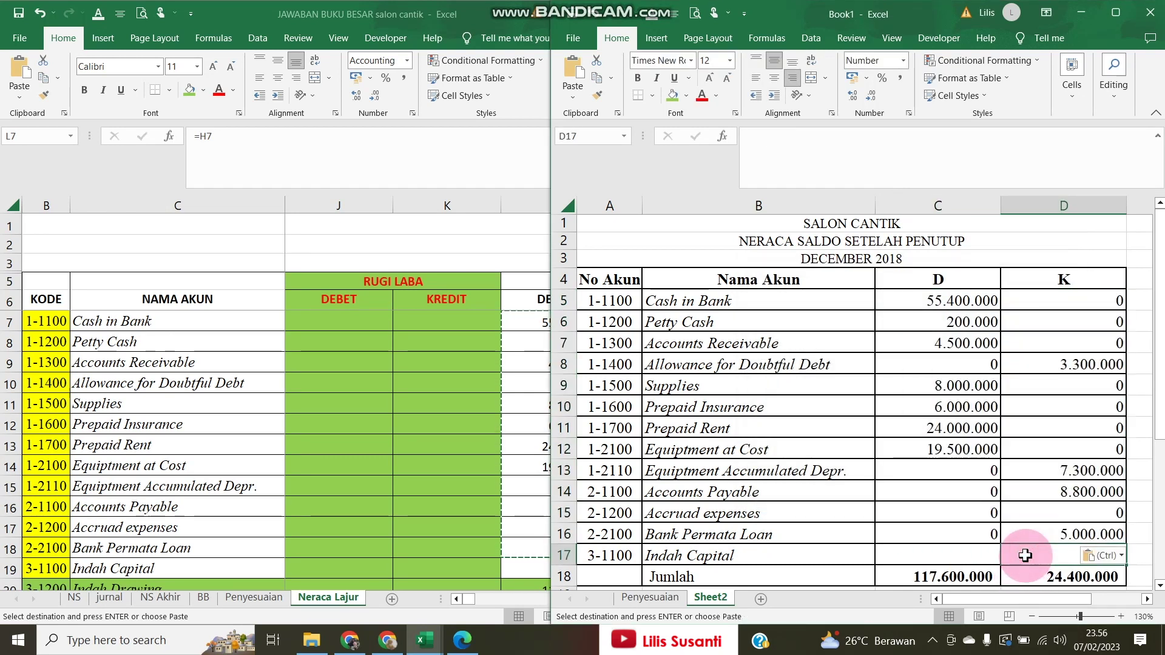
pyautogui.write('=')
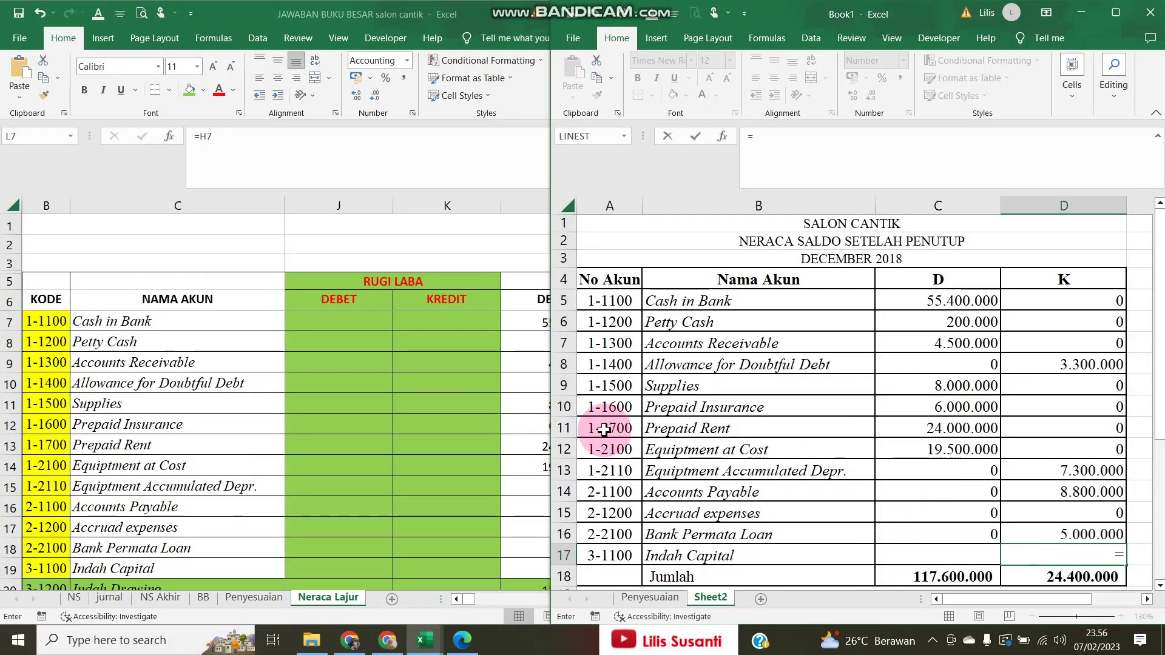
pyautogui.click(493, 423)
pyautogui.scroll(-2, 629, 451)
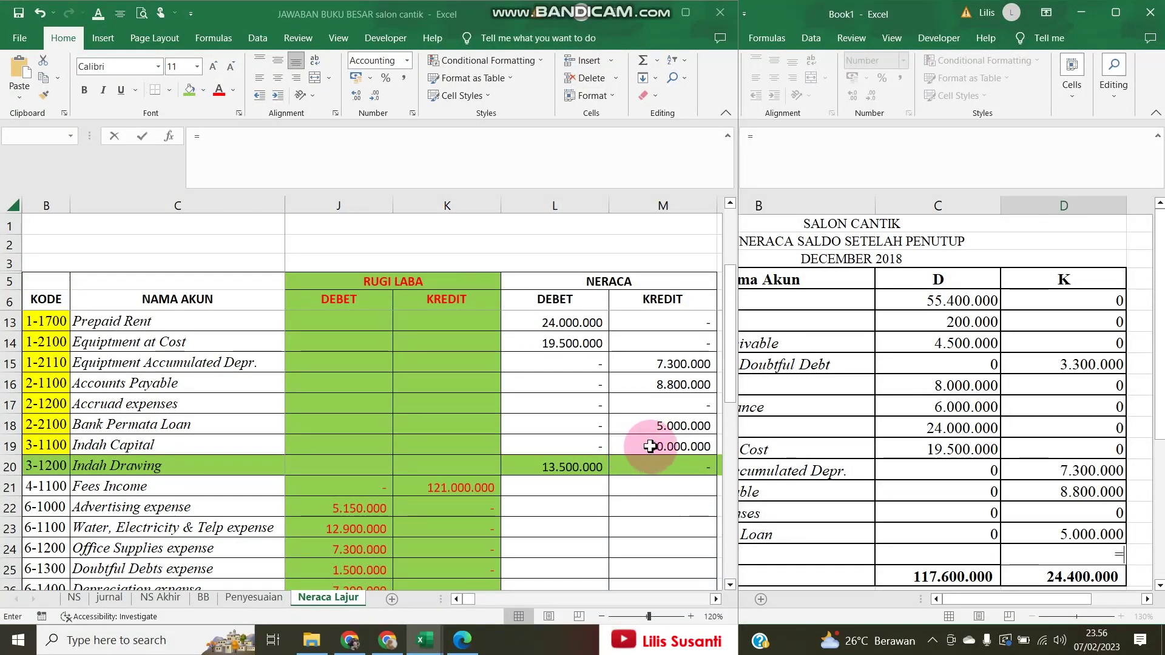
pyautogui.click(656, 447)
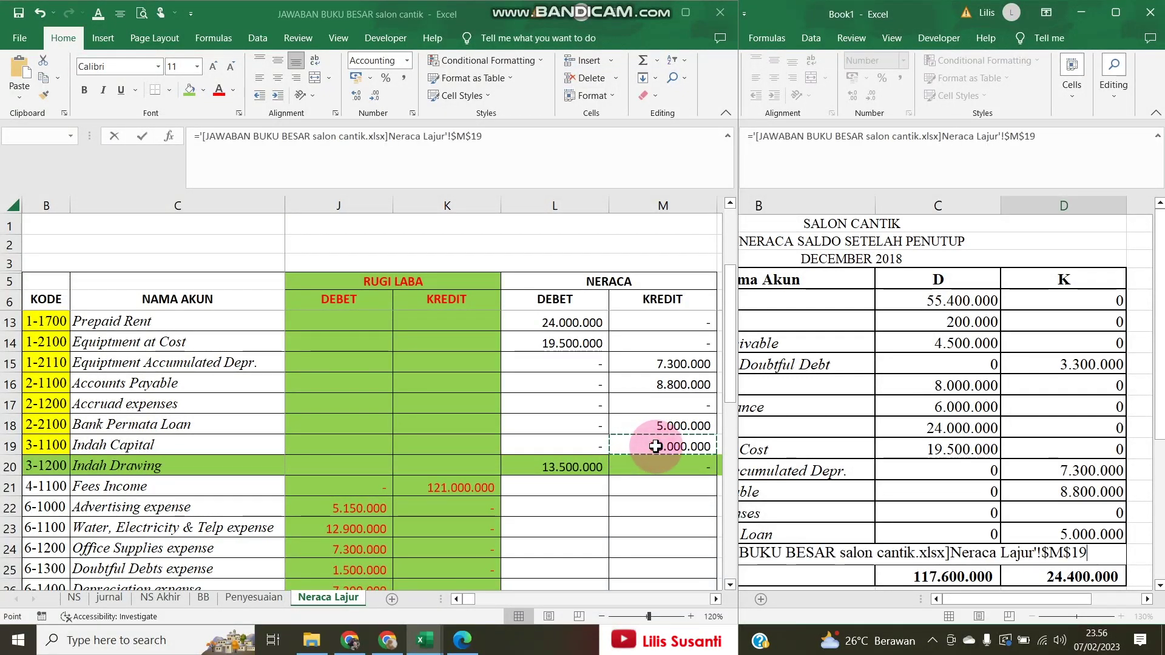
pyautogui.write('+')
pyautogui.scroll(-6, 656, 447)
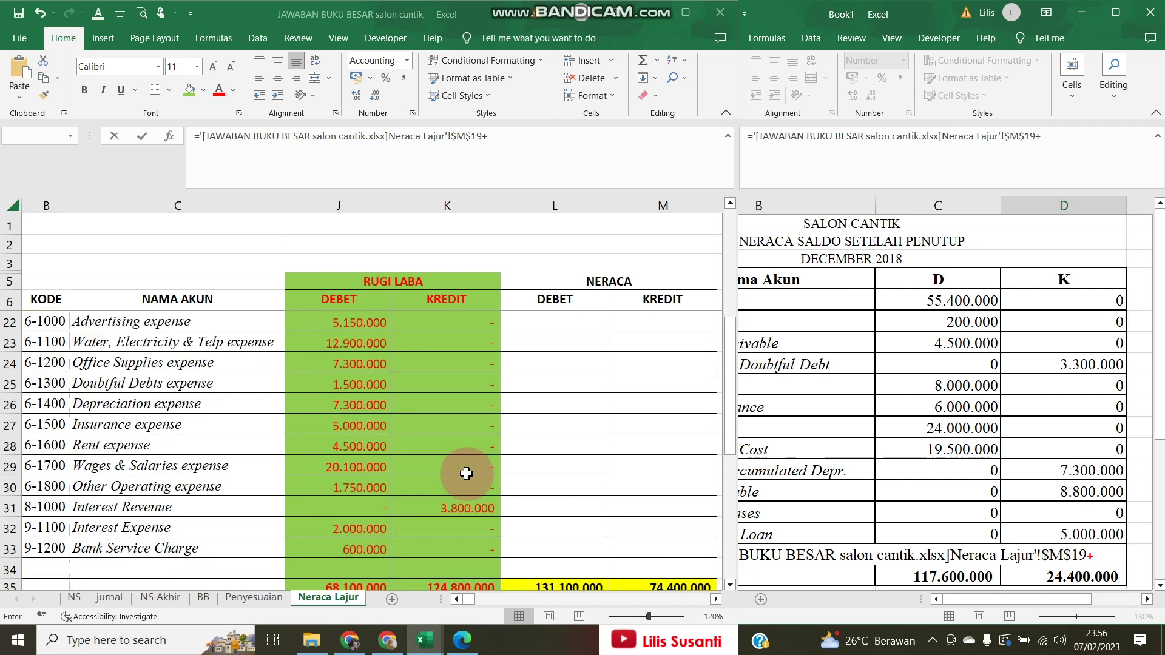
pyautogui.click(662, 419)
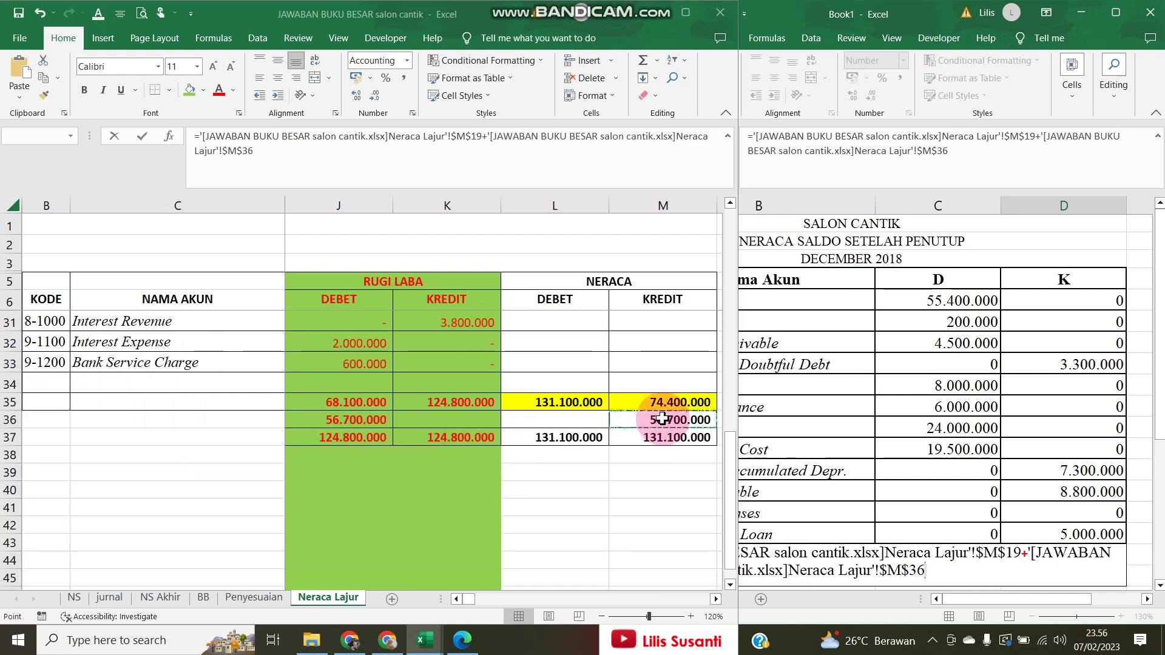
pyautogui.write('-')
pyautogui.scroll(4, 660, 417)
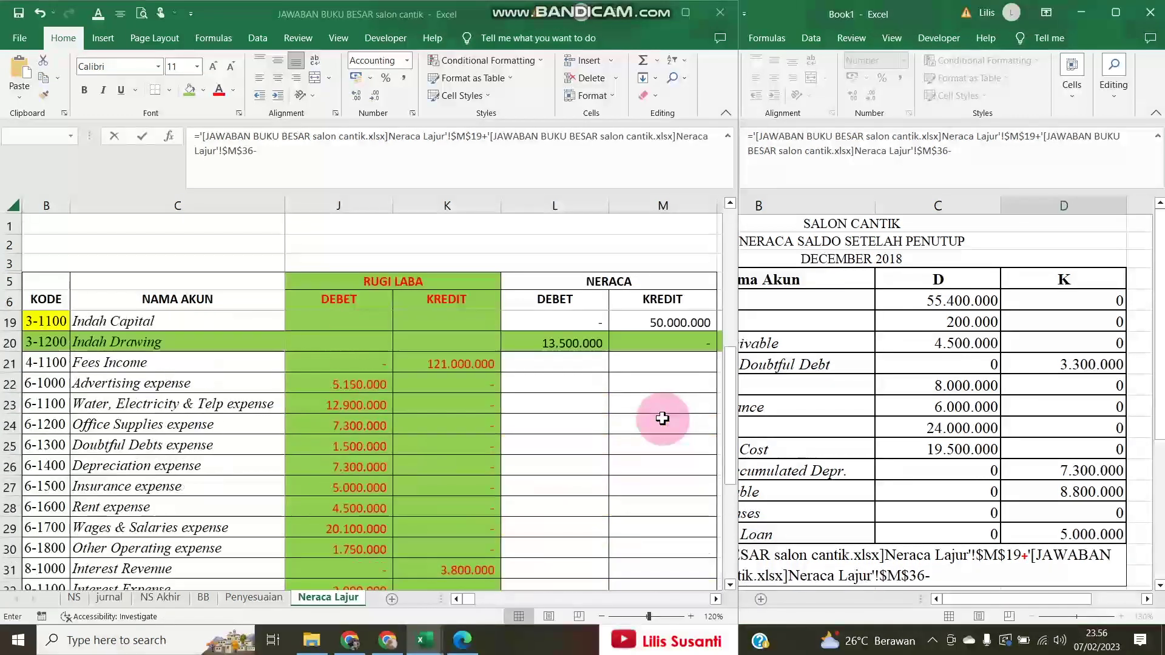
pyautogui.click(577, 341)
pyautogui.press('Return')
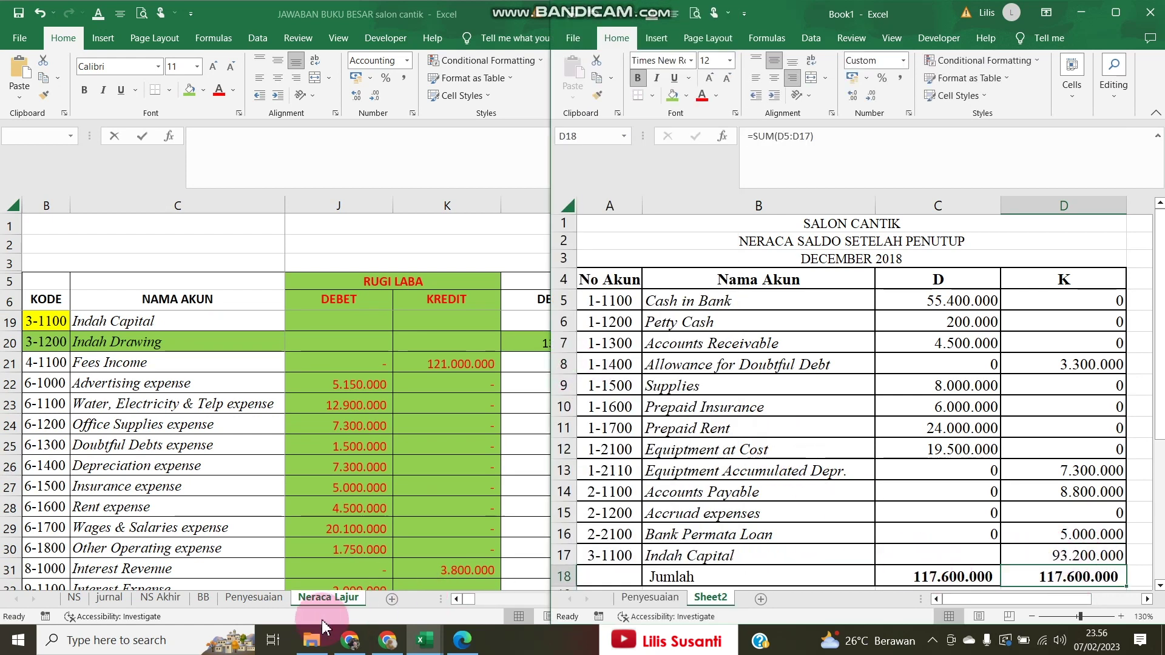
# Fill the ending credit balance H130 of the 3-1100 capital ledger in BB green and compare it with D17 of Sheet2
pyautogui.click(206, 600)
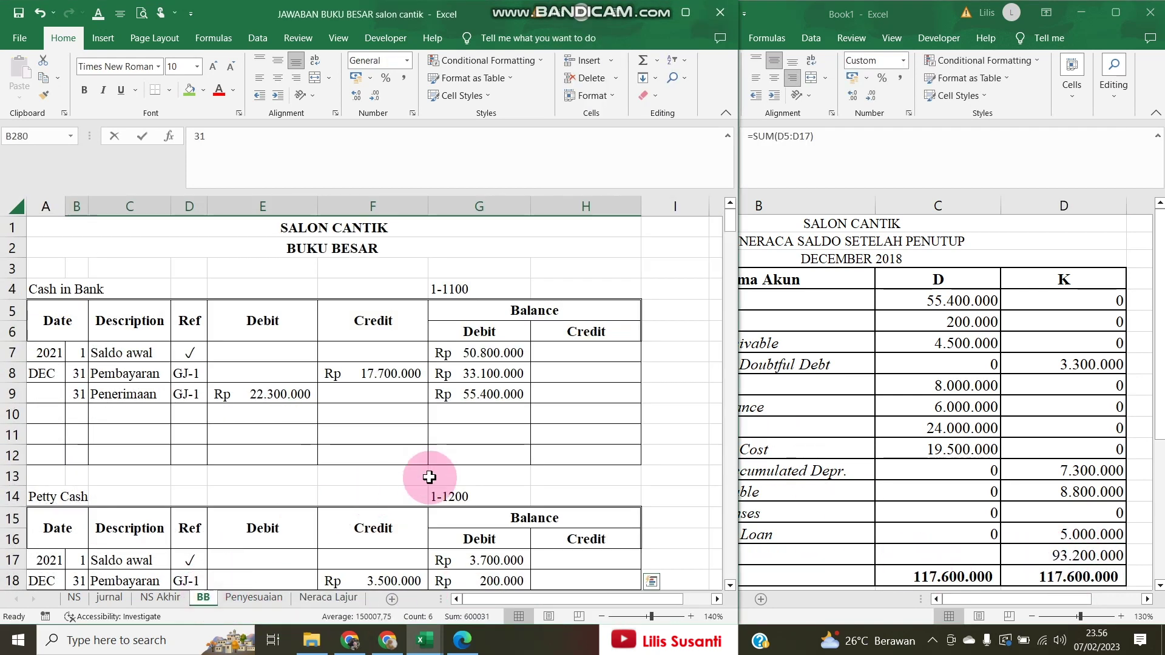
pyautogui.scroll(-6, 483, 472)
pyautogui.scroll(-20, 483, 473)
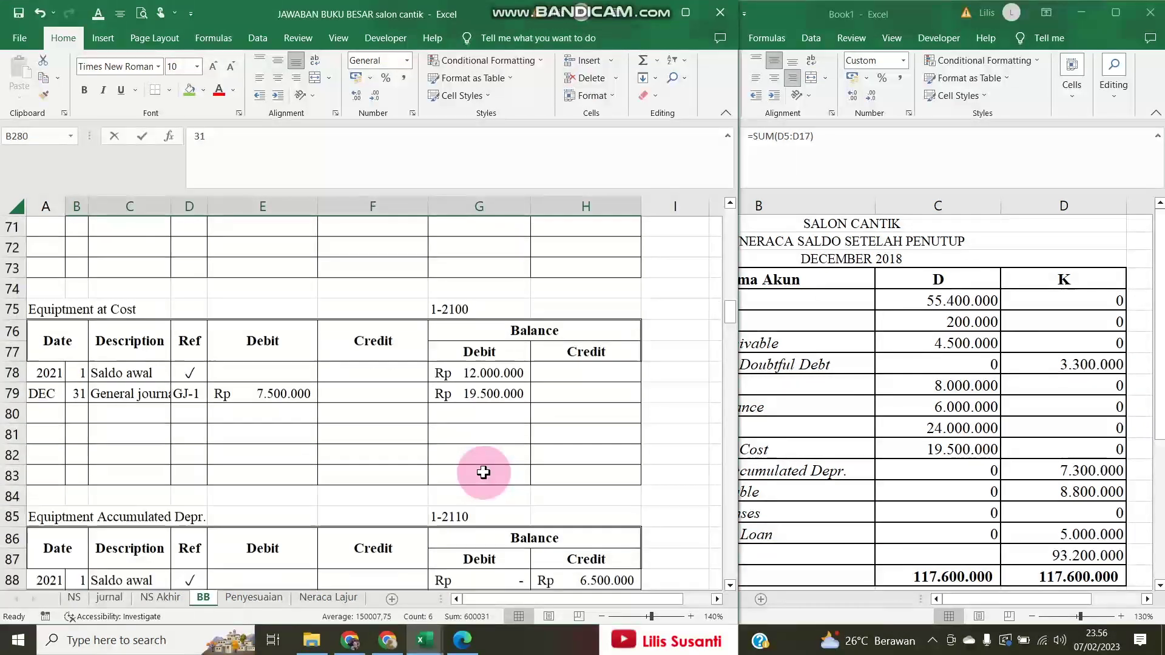
pyautogui.scroll(-10, 483, 472)
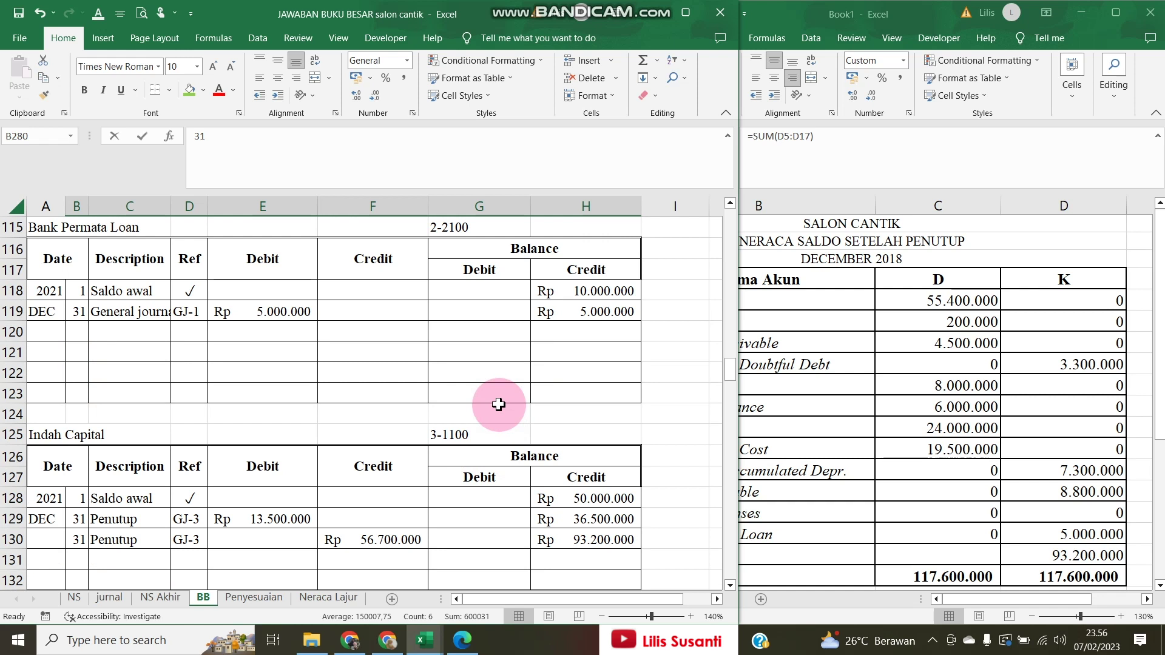
pyautogui.click(597, 538)
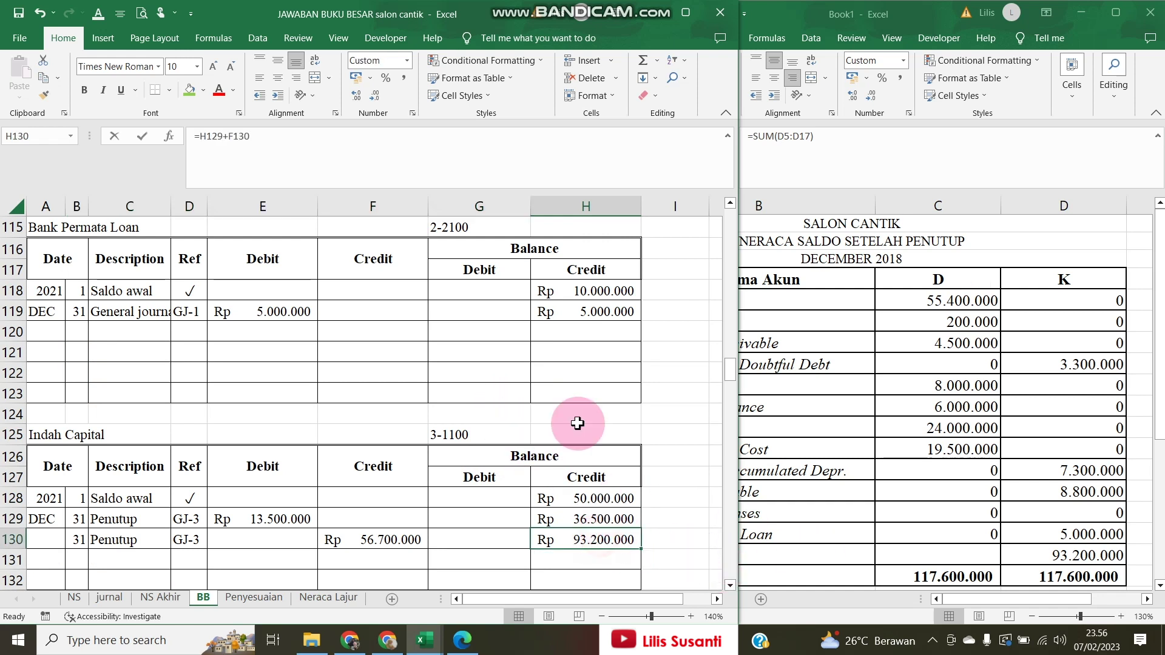
pyautogui.click(190, 90)
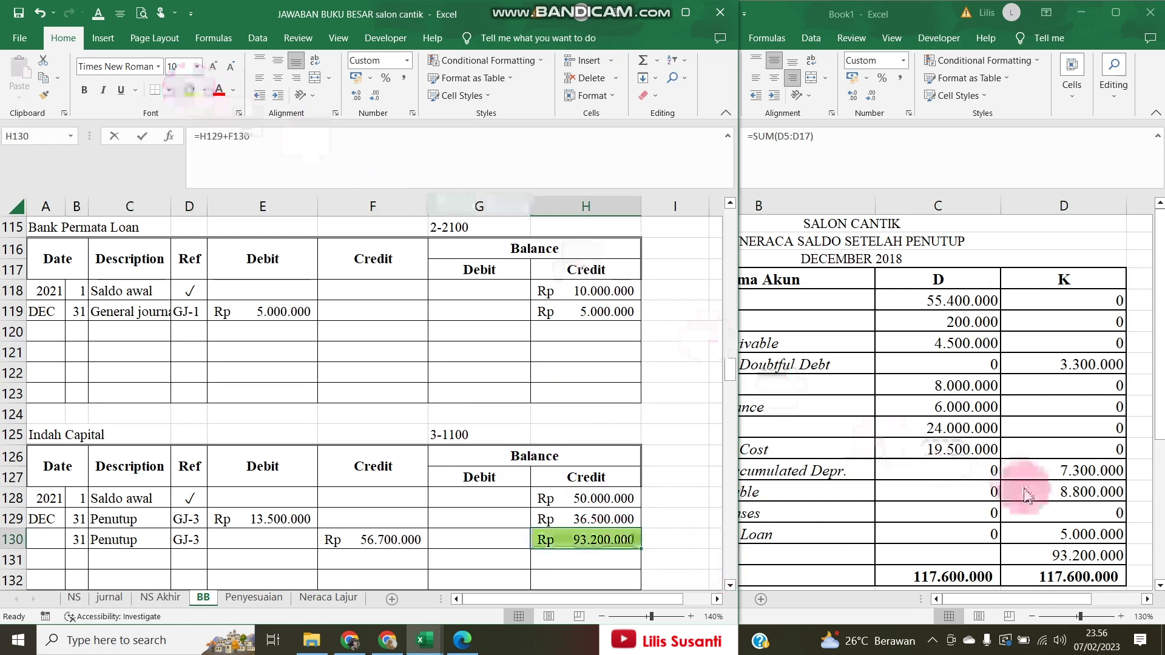
pyautogui.click(1060, 570)
pyautogui.click(1063, 554)
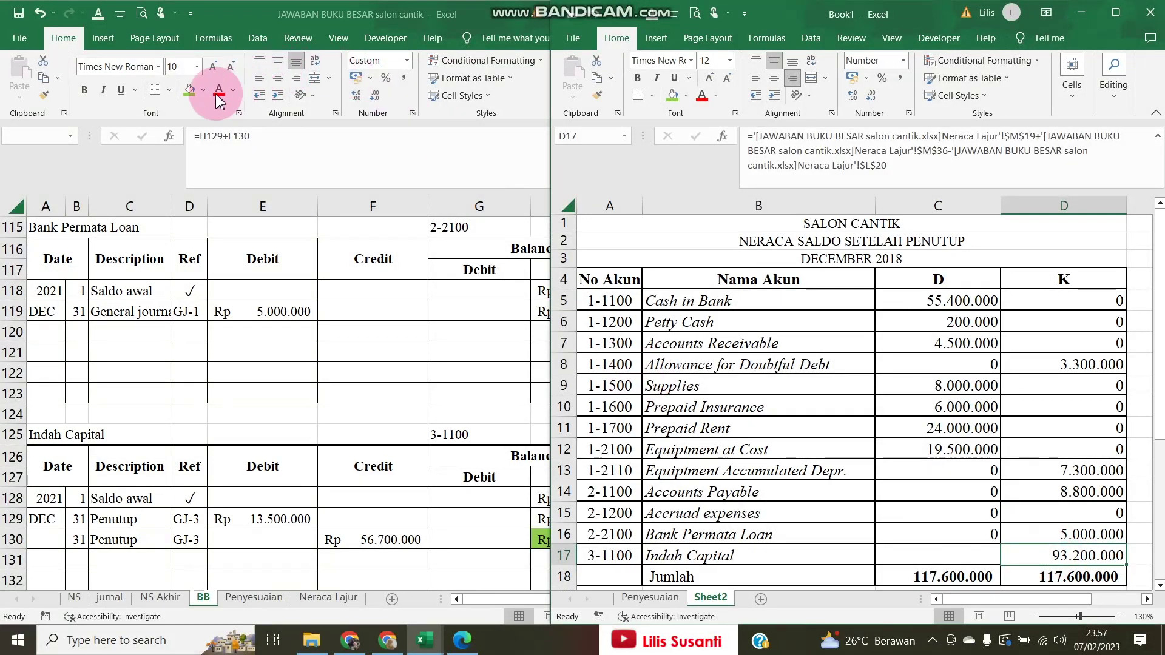
pyautogui.click(187, 91)
pyautogui.click(919, 374)
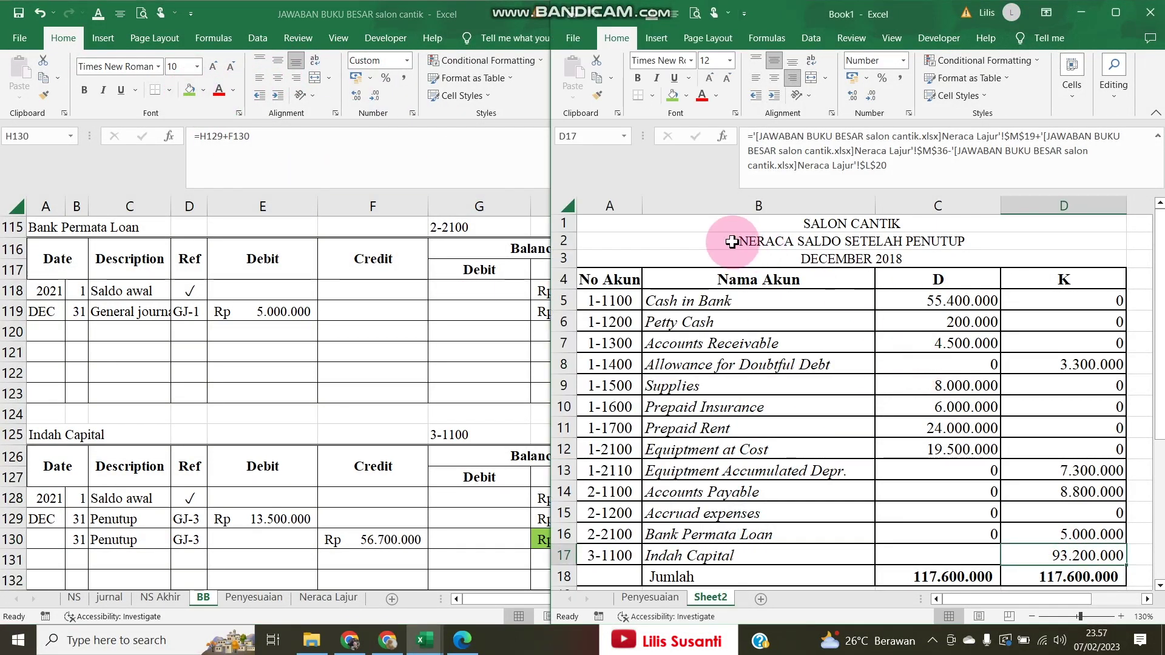
# Give the three title rows of Sheet2 a green fill and bold text
pyautogui.moveTo(733, 223); pyautogui.dragTo(738, 255)
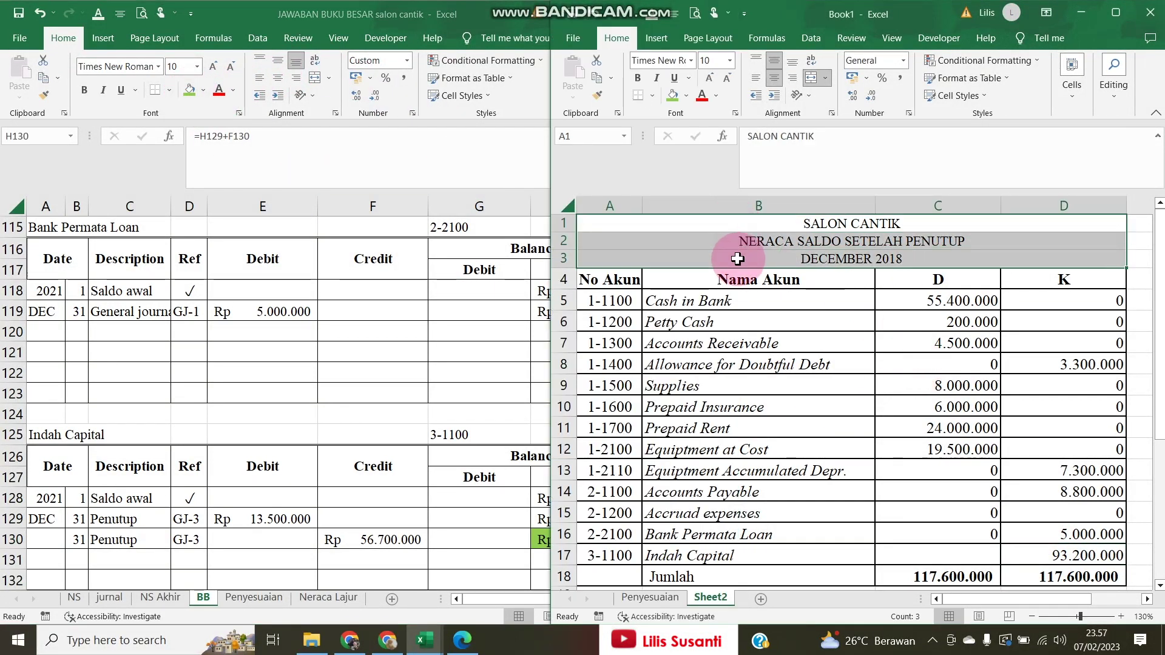
pyautogui.click(670, 98)
pyautogui.click(637, 78)
pyautogui.click(737, 341)
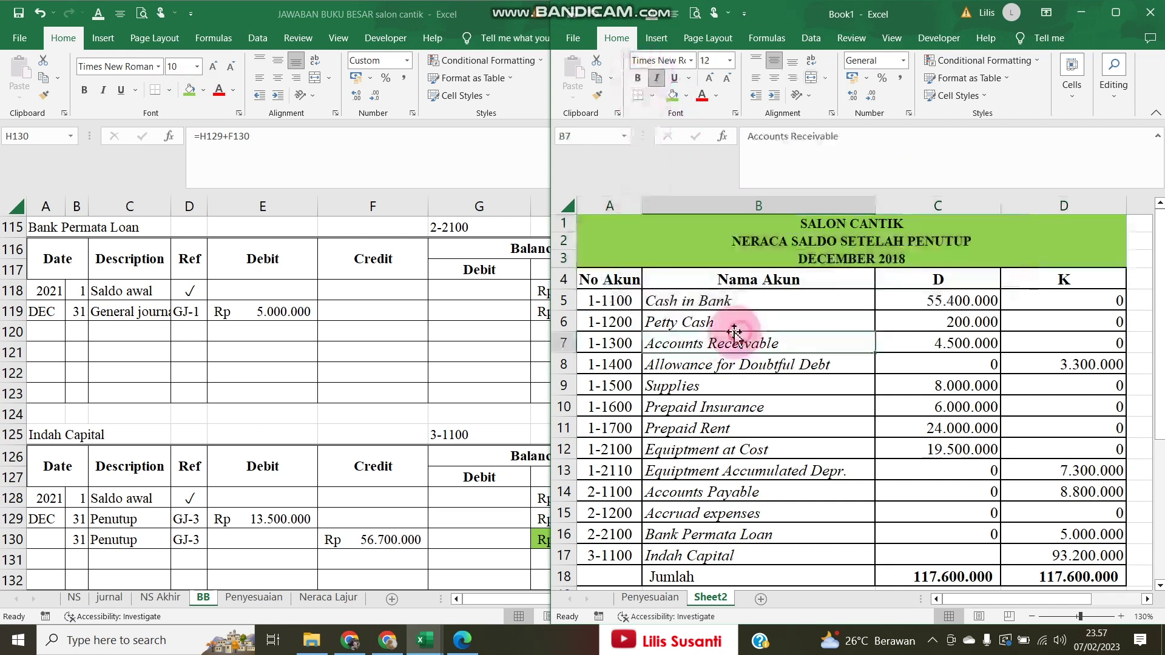
# Compare the post-closing trial balance in Sheet2 with the BB ledger balances and the Neraca columns of Neraca Lajur, including the capital amount
pyautogui.click(454, 329)
pyautogui.scroll(20, 461, 303)
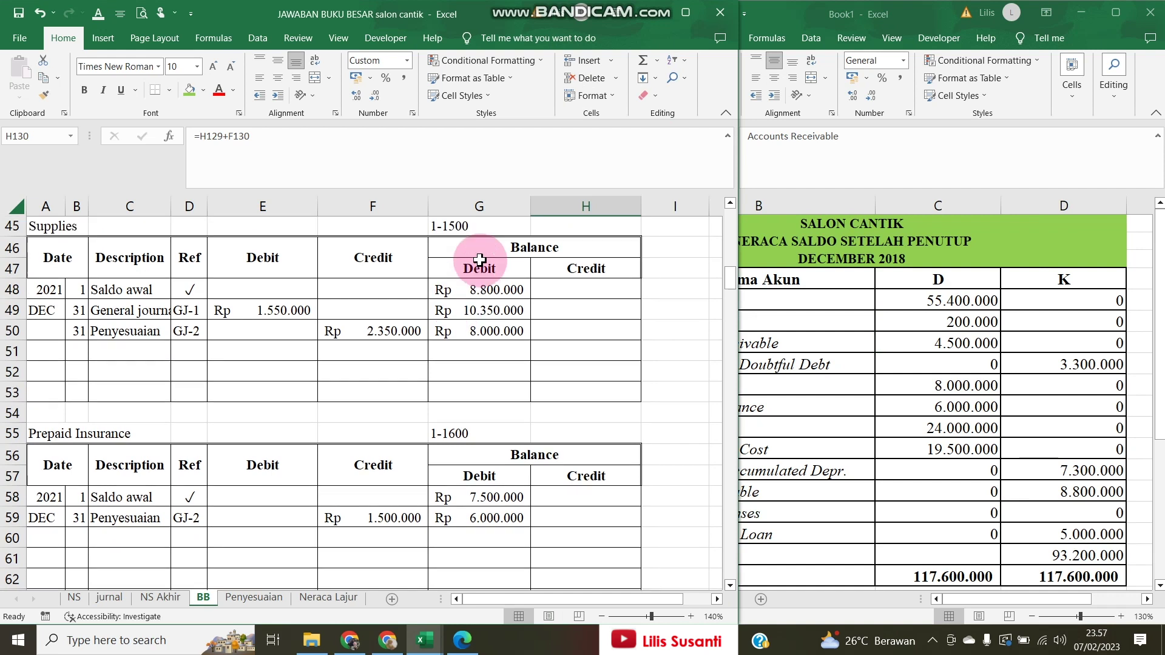
pyautogui.scroll(8, 479, 253)
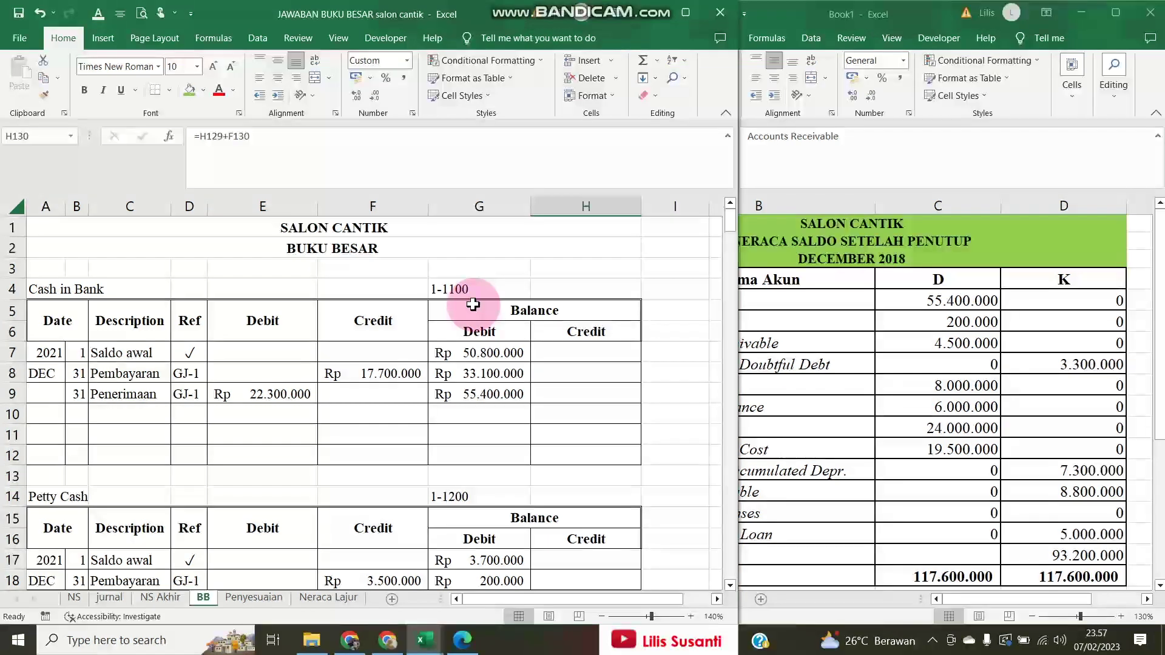
pyautogui.click(818, 346)
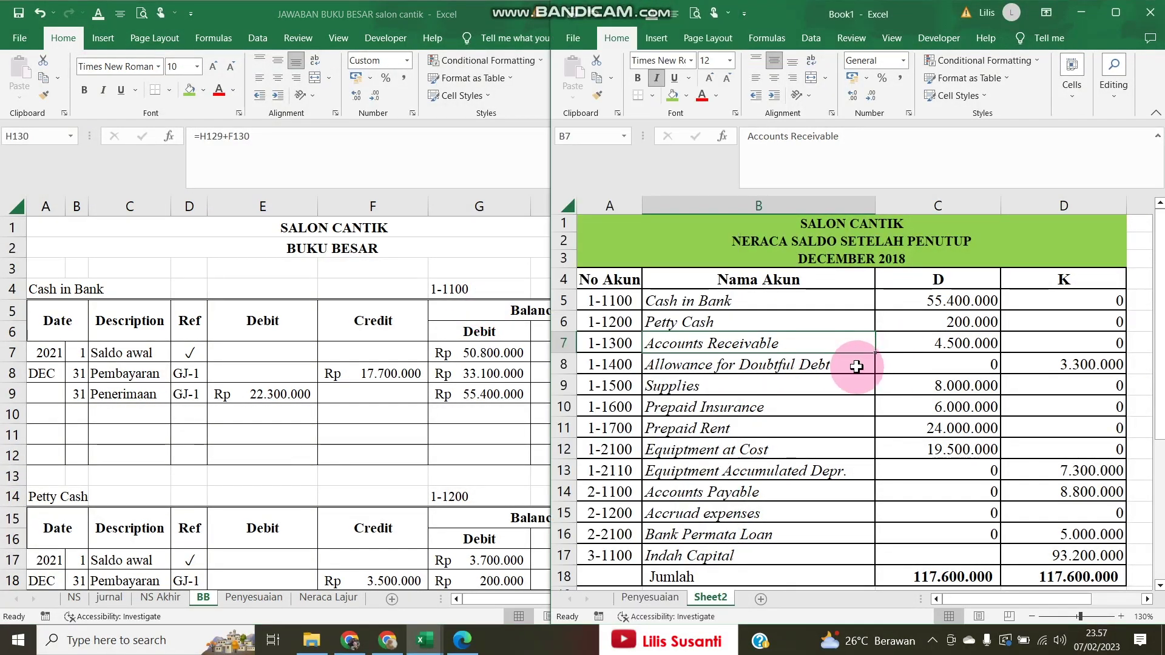
pyautogui.click(424, 417)
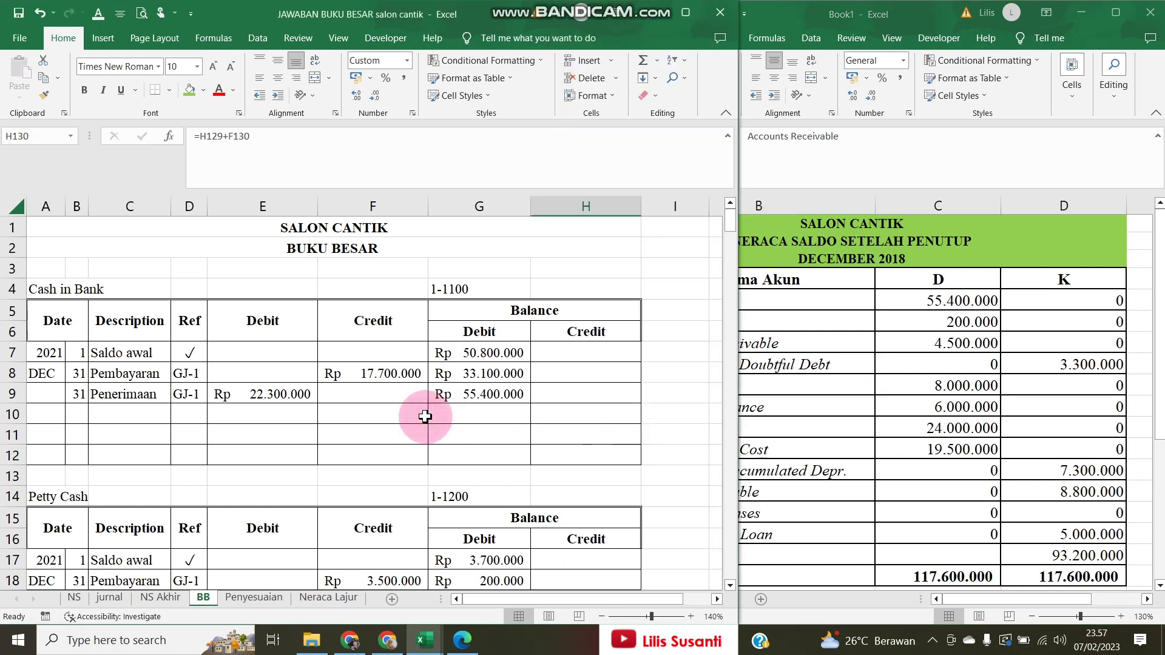
pyautogui.click(334, 597)
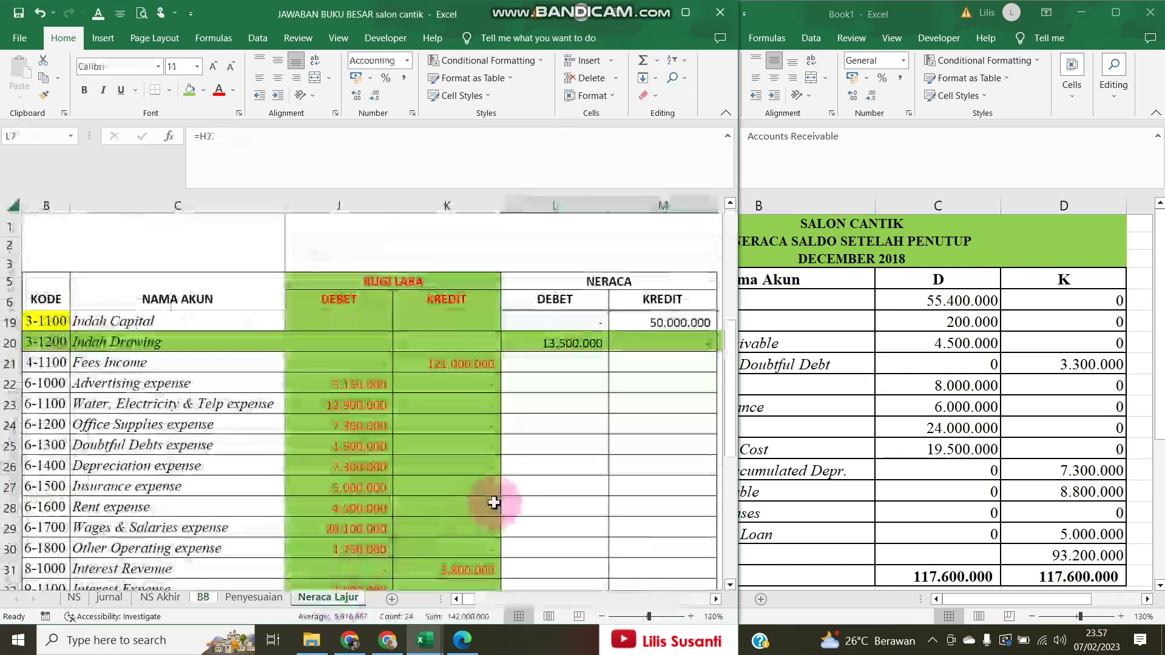
pyautogui.scroll(4, 593, 457)
pyautogui.click(991, 340)
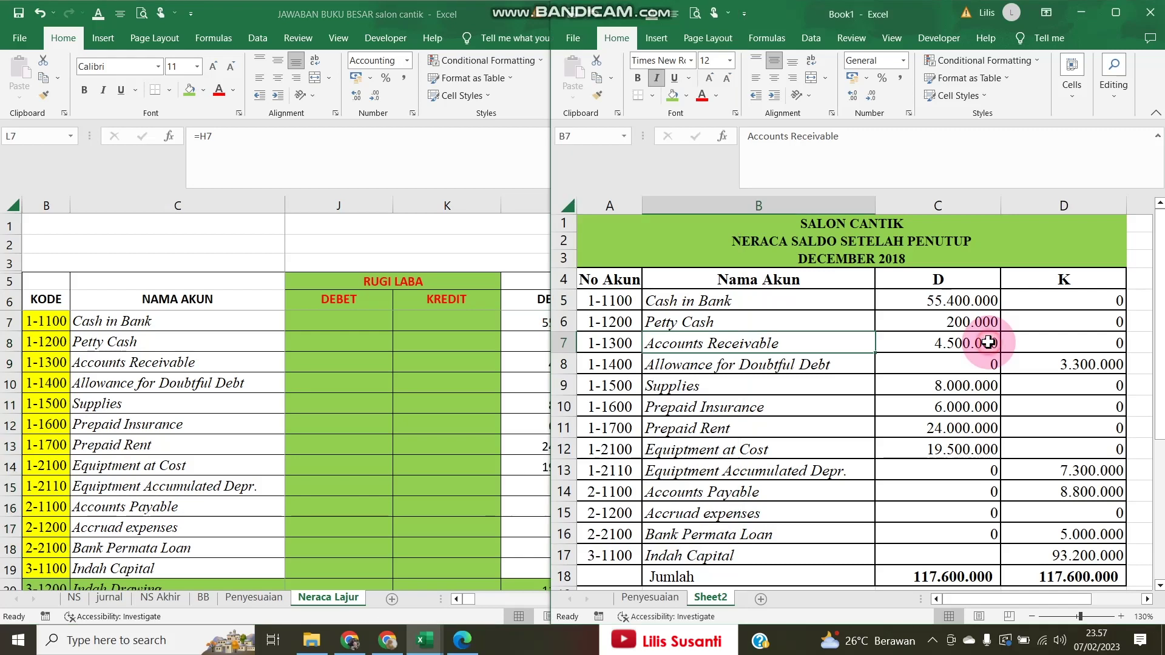
pyautogui.click(455, 328)
pyautogui.click(716, 598)
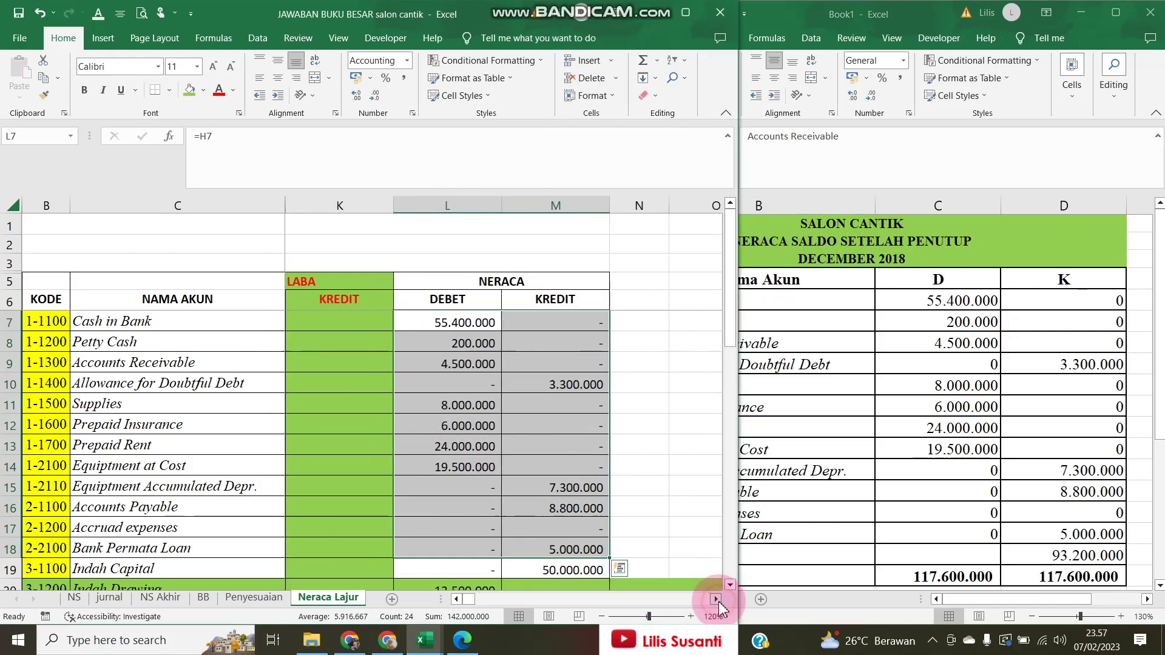
pyautogui.click(716, 598)
pyautogui.click(760, 569)
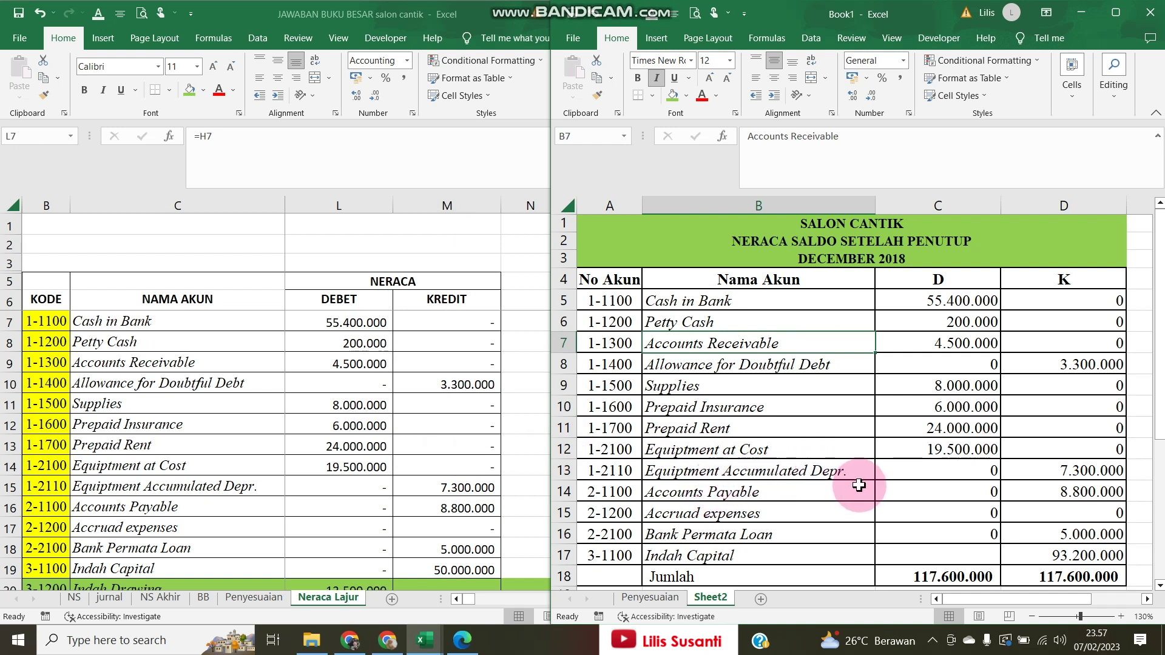
pyautogui.click(1043, 563)
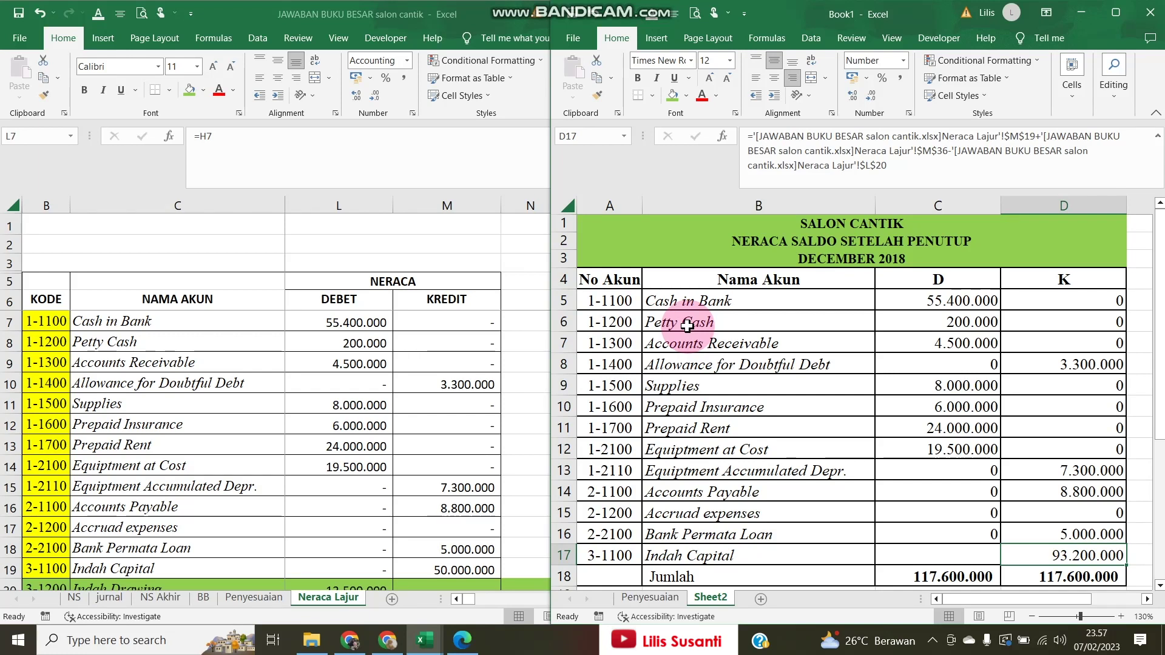
# Review the closing entries and balances of the liability and expense ledgers in BB alongside the trial balance in Sheet2
pyautogui.click(203, 597)
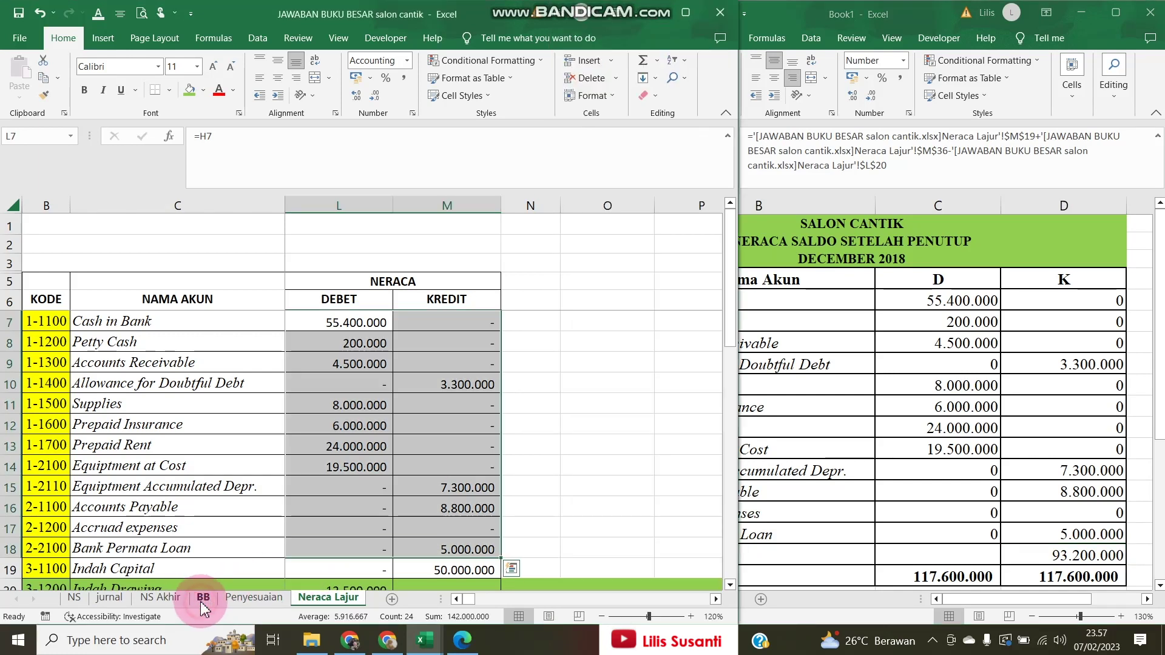
pyautogui.scroll(-20, 358, 501)
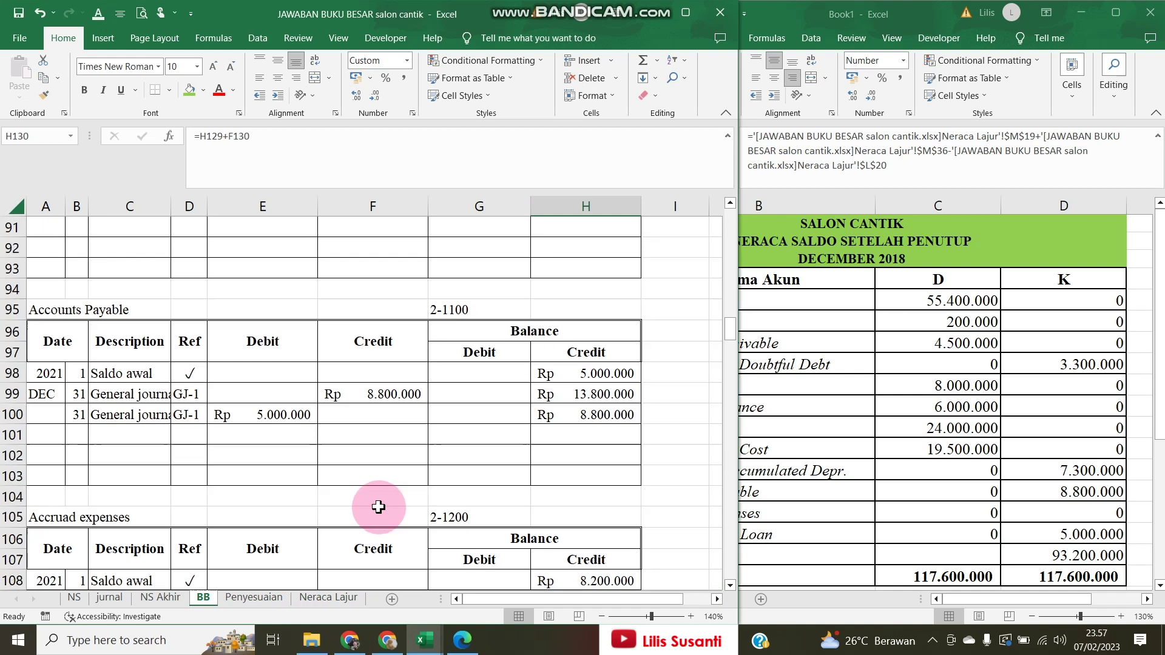
pyautogui.scroll(-19, 379, 507)
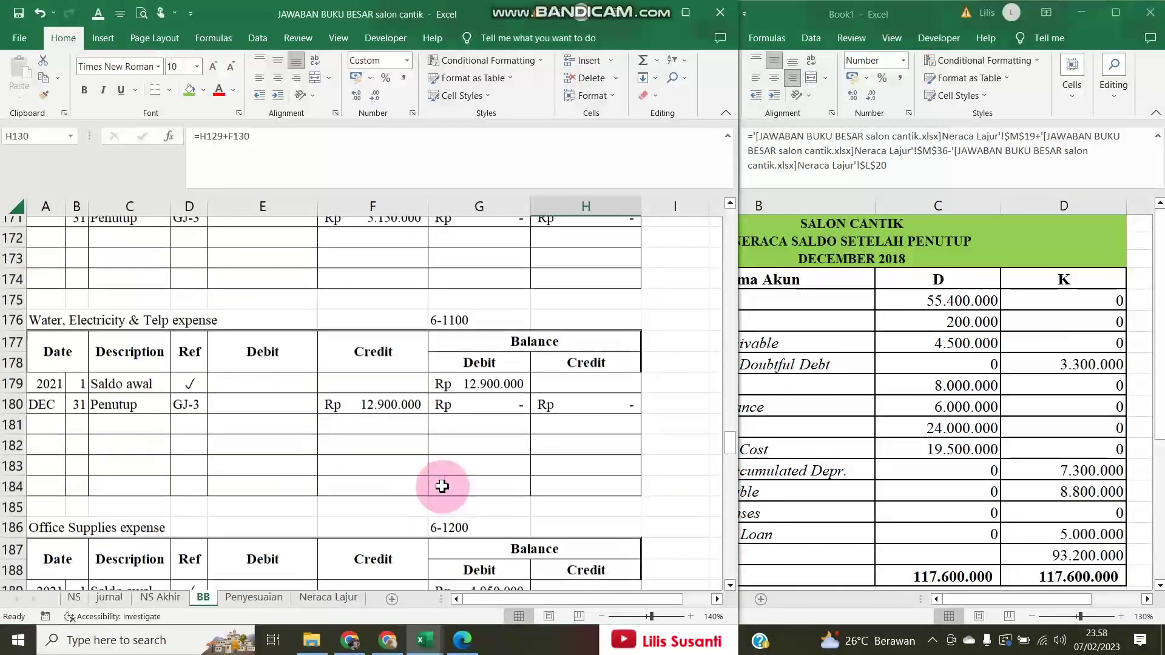
pyautogui.scroll(-6, 534, 427)
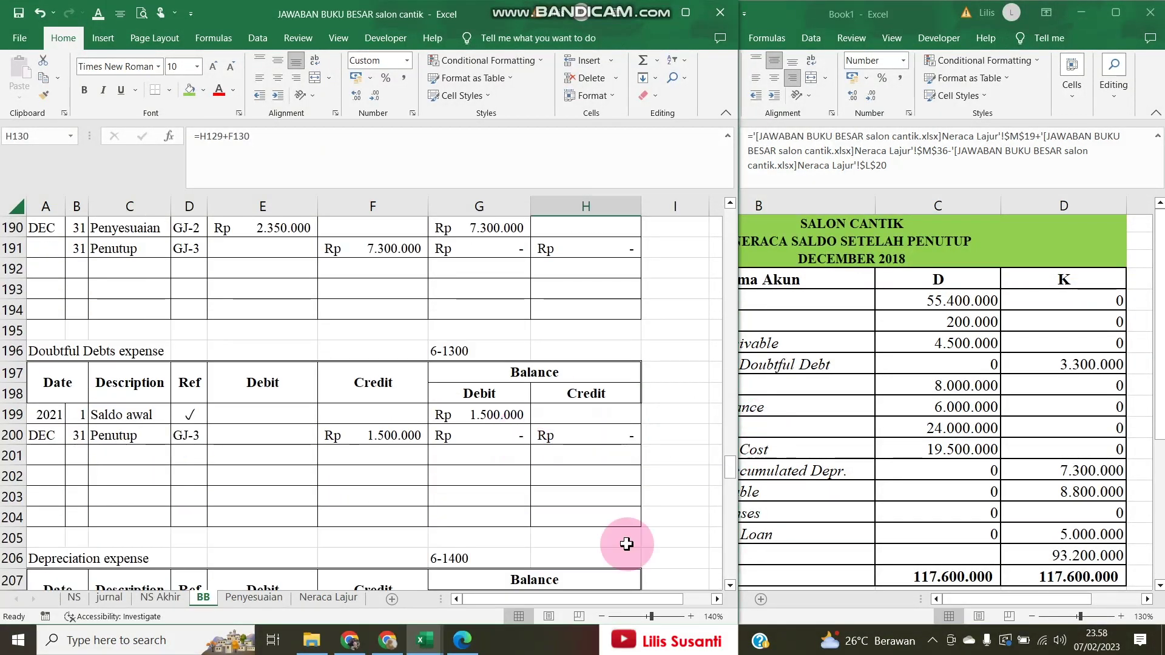
pyautogui.click(339, 601)
pyautogui.click(925, 388)
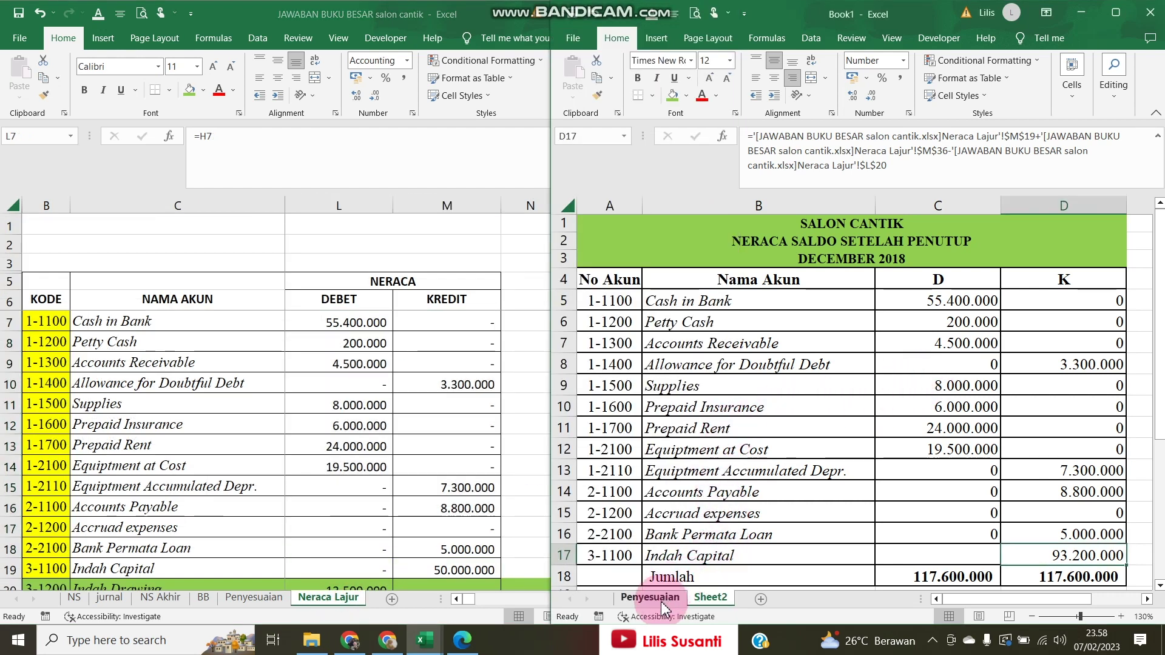
pyautogui.click(363, 575)
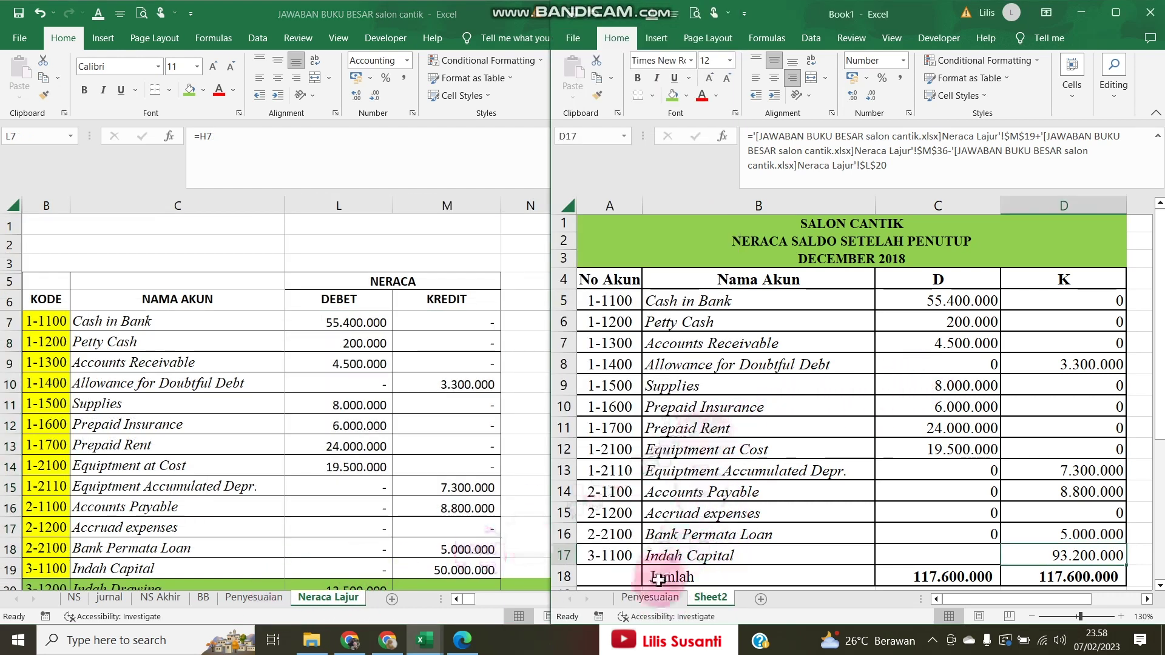
# Rename the Penyesuaian sheet of Book1 as JURNAL PENUTUP and glance at the BB and Neraca Lajur sheets
pyautogui.click(650, 597)
pyautogui.doubleClick(652, 599)
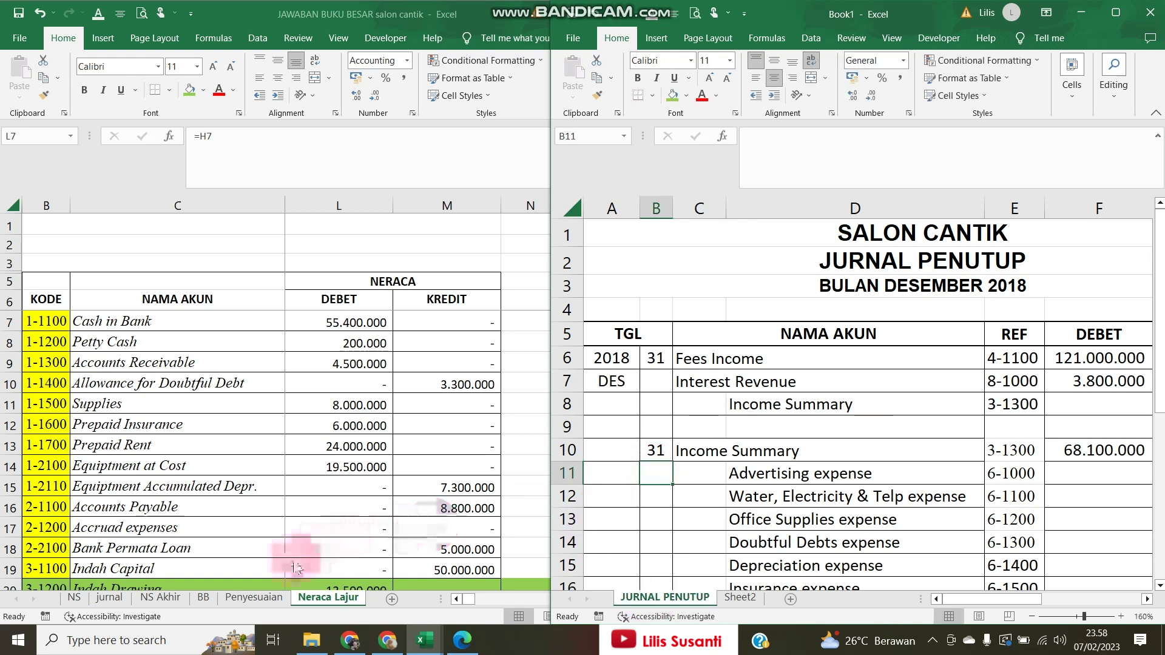
pyautogui.click(198, 596)
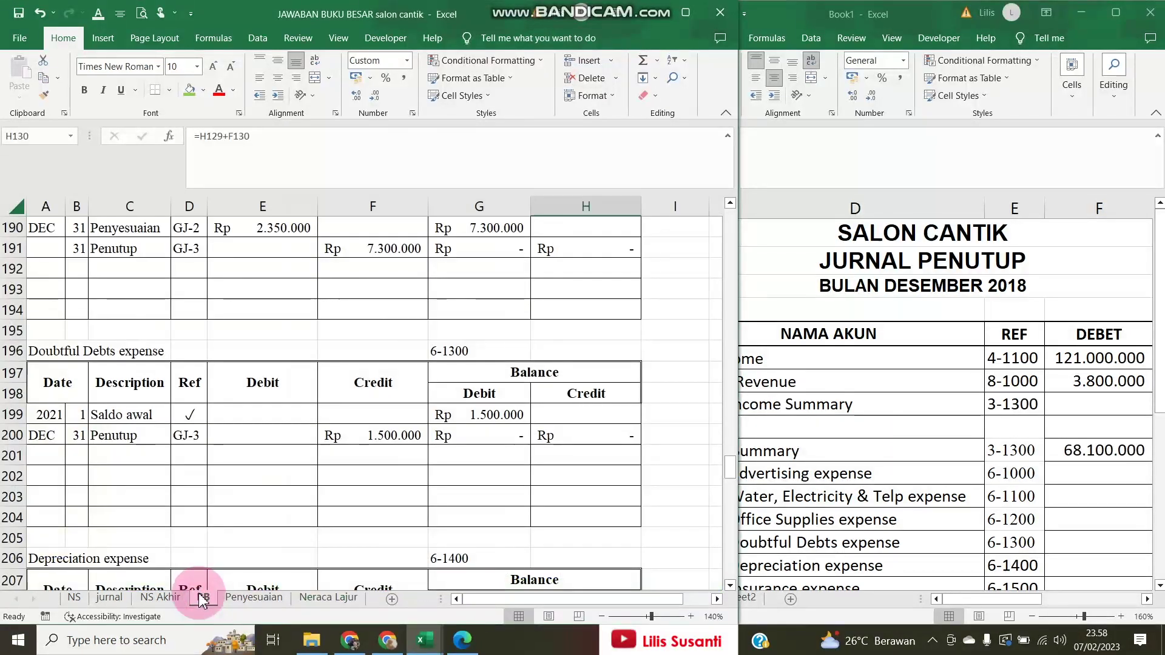
pyautogui.click(357, 597)
pyautogui.click(933, 363)
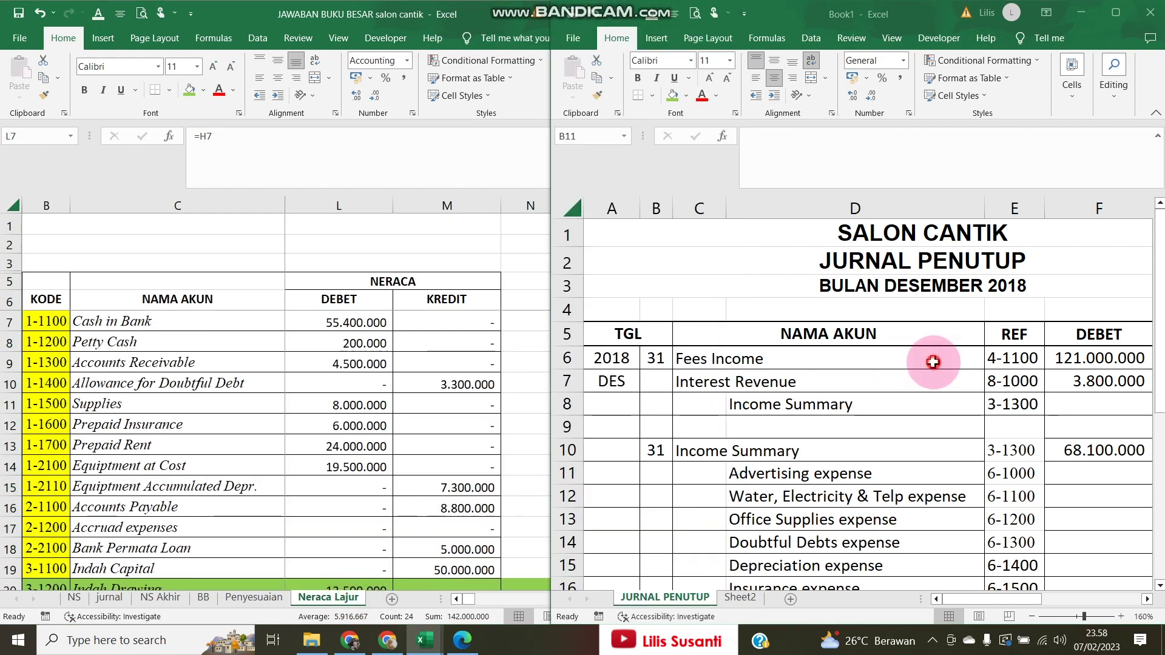
# Rename Sheet2 of Book1 as NSSP and widen the Book1 window so the whole trial balance fits
pyautogui.click(733, 598)
pyautogui.doubleClick(733, 599)
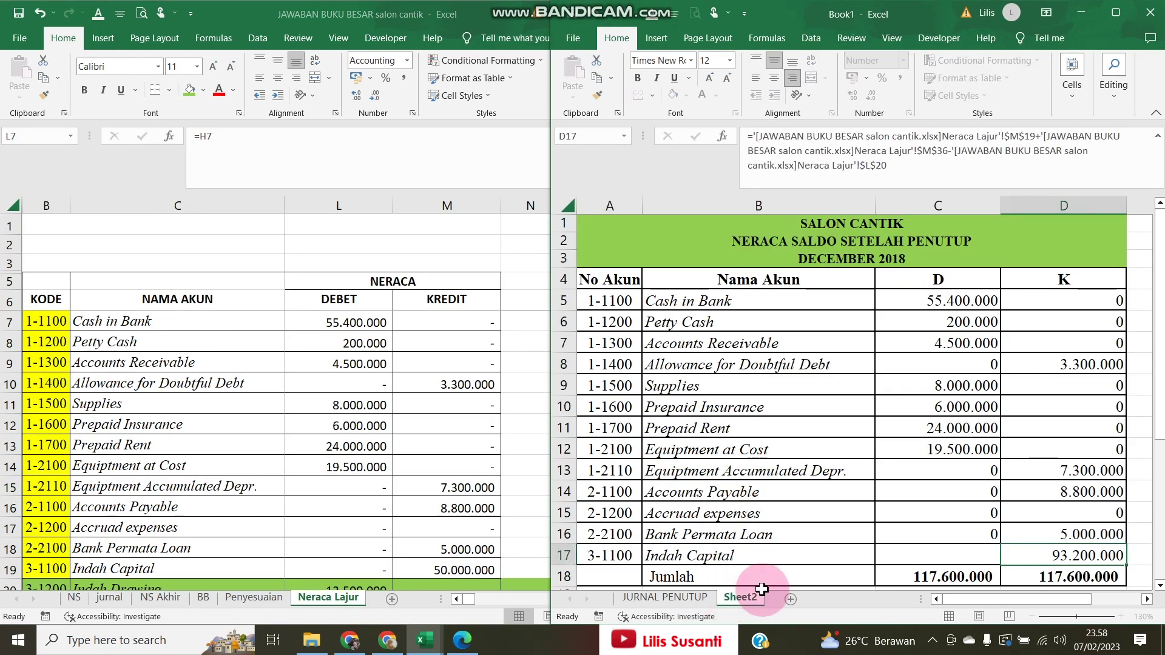
pyautogui.click(757, 597)
pyautogui.write('NSSP')
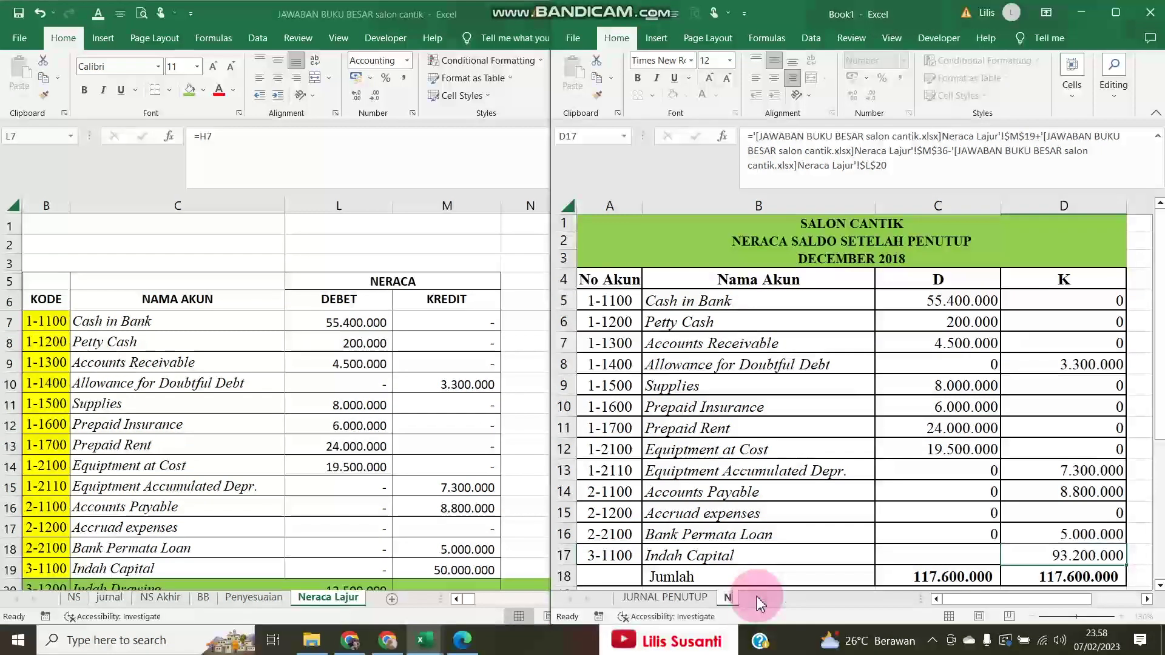
pyautogui.press('Return')
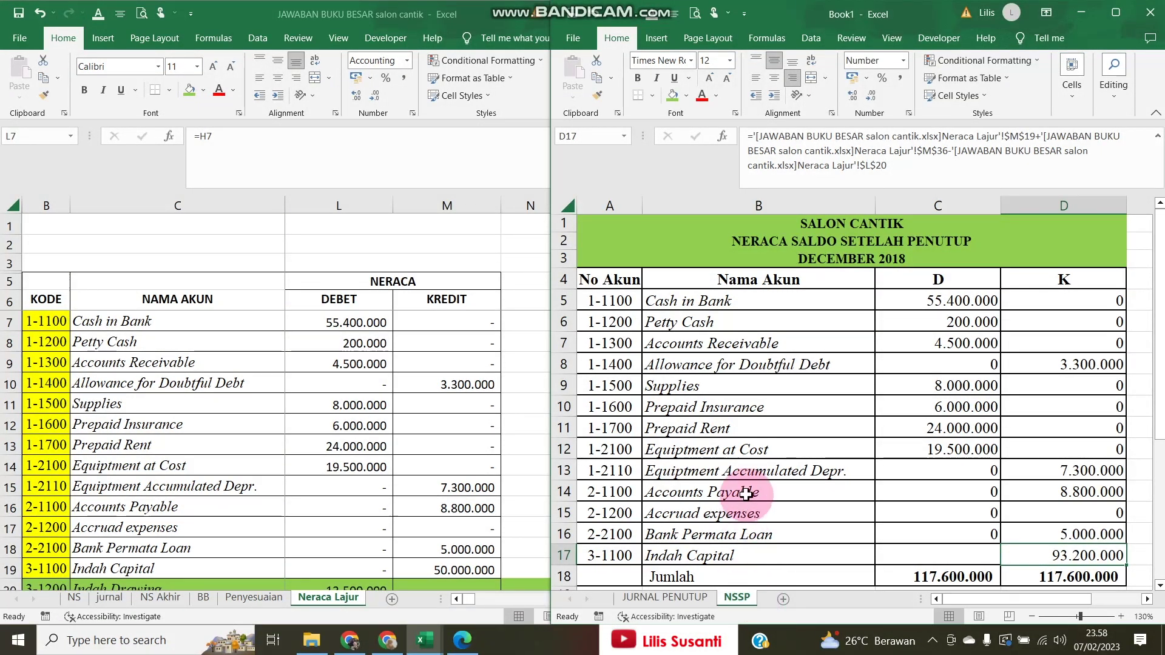
pyautogui.moveTo(543, 413); pyautogui.dragTo(482, 413)
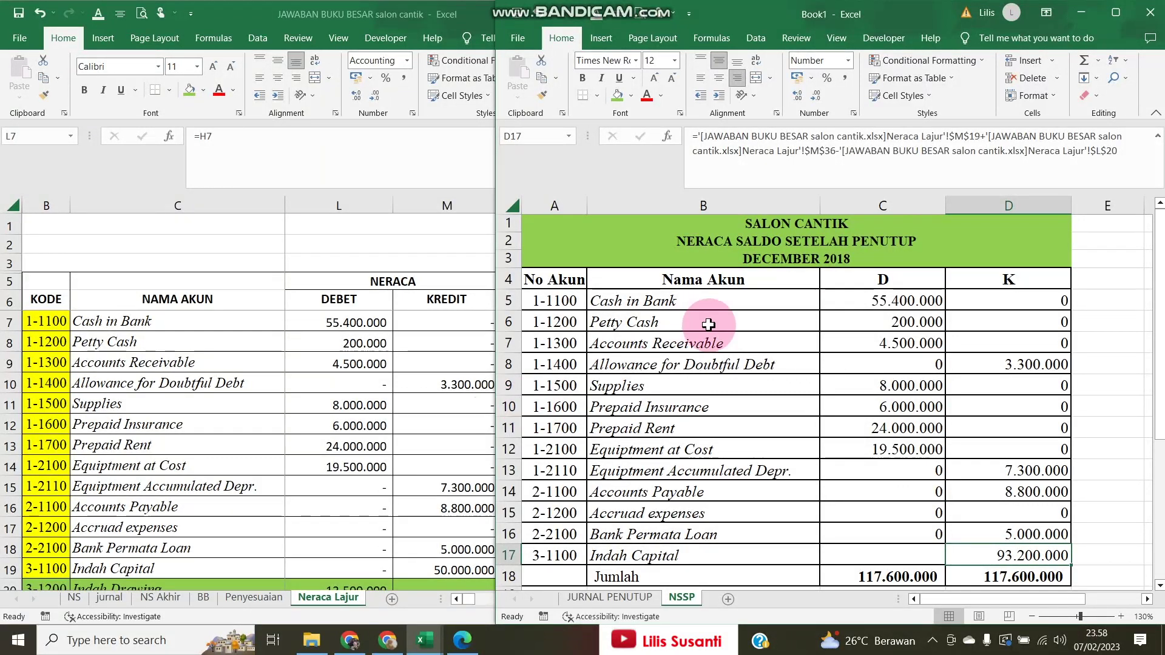
pyautogui.click(737, 408)
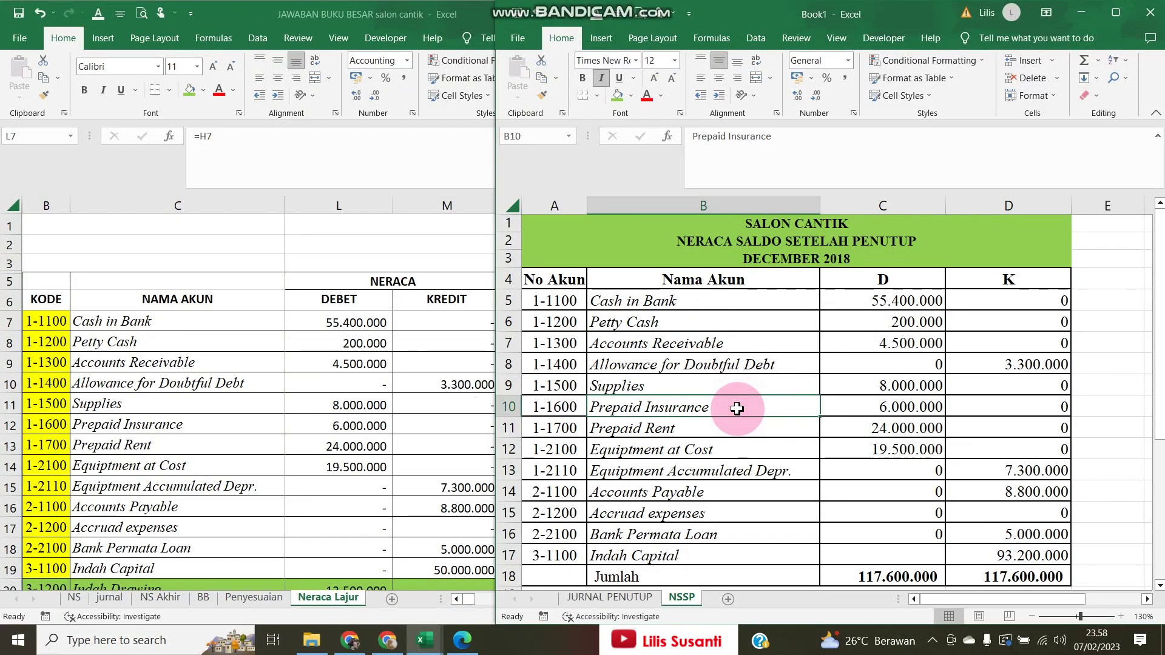